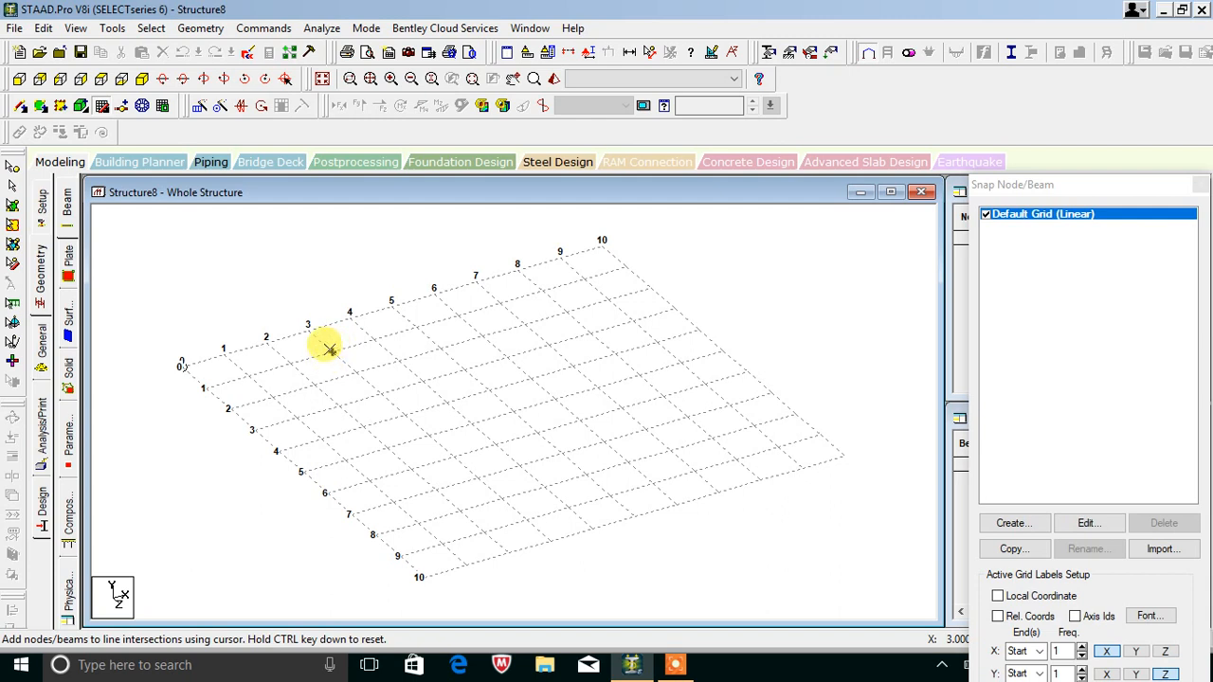
Draw a closed loop of beams around the first bay, returning to the starting node.
{"action": "left_click", "coordinate": [332, 352]}
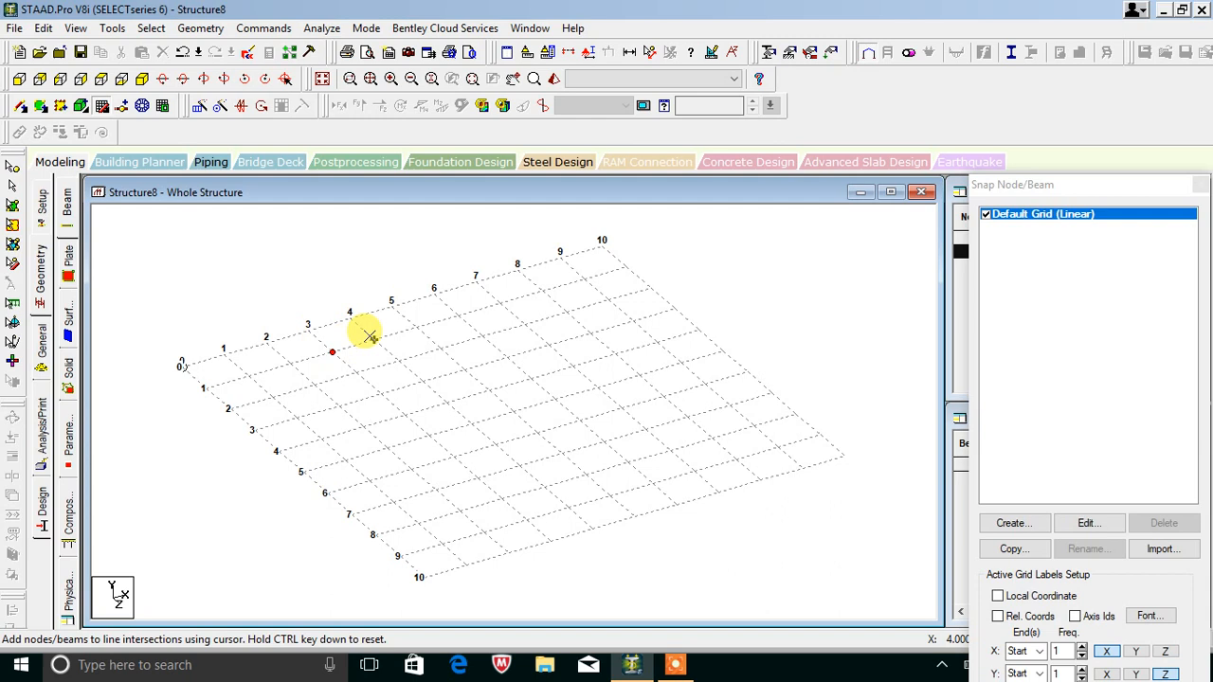
{"action": "left_click", "coordinate": [458, 316]}
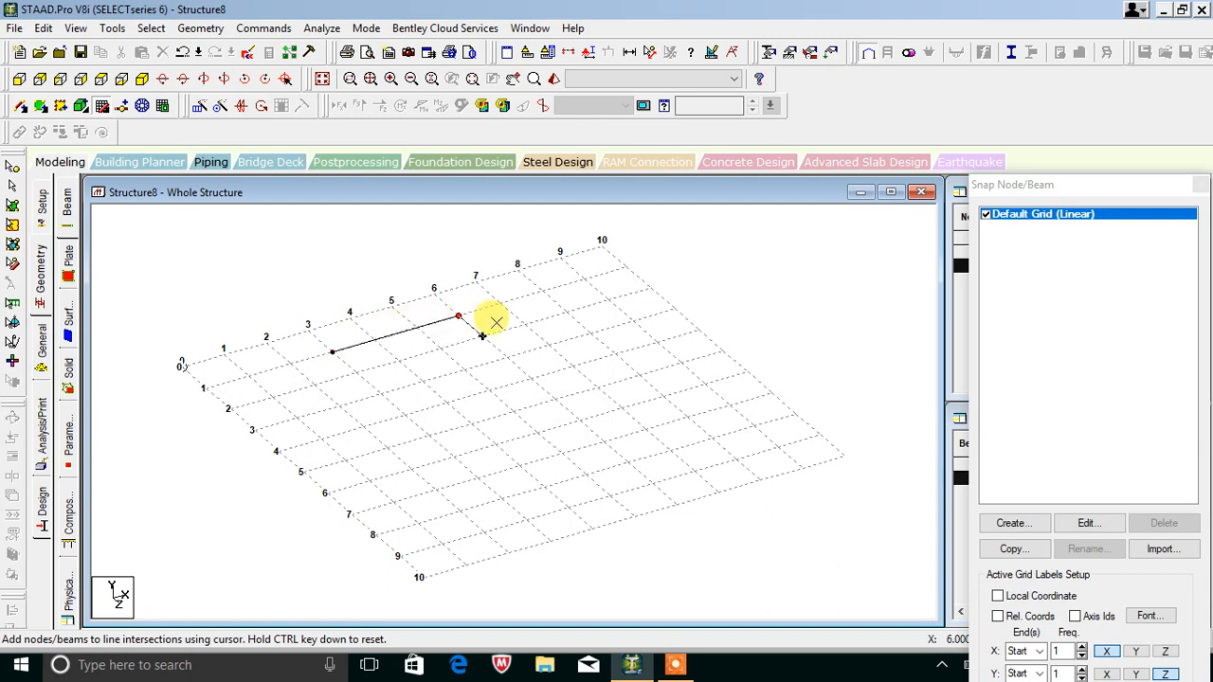
{"action": "left_click", "coordinate": [531, 380]}
{"action": "left_click", "coordinate": [656, 342]}
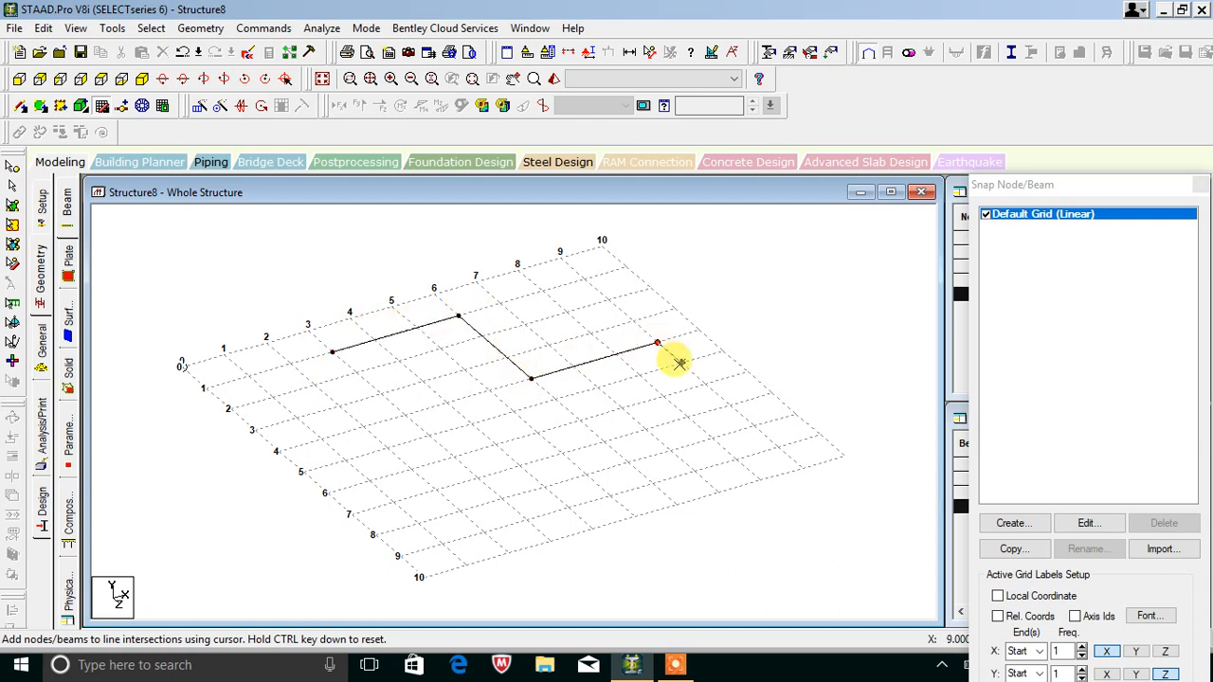
{"action": "left_click", "coordinate": [753, 427]}
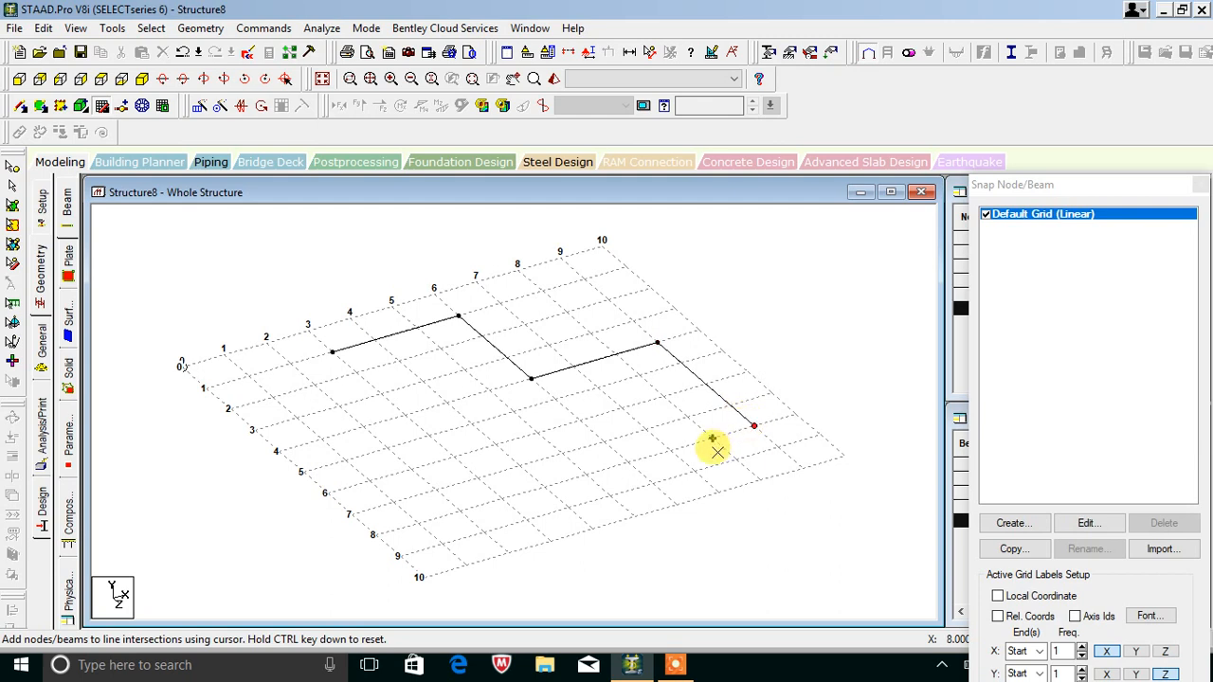
{"action": "left_click", "coordinate": [627, 462]}
{"action": "left_click", "coordinate": [530, 379]}
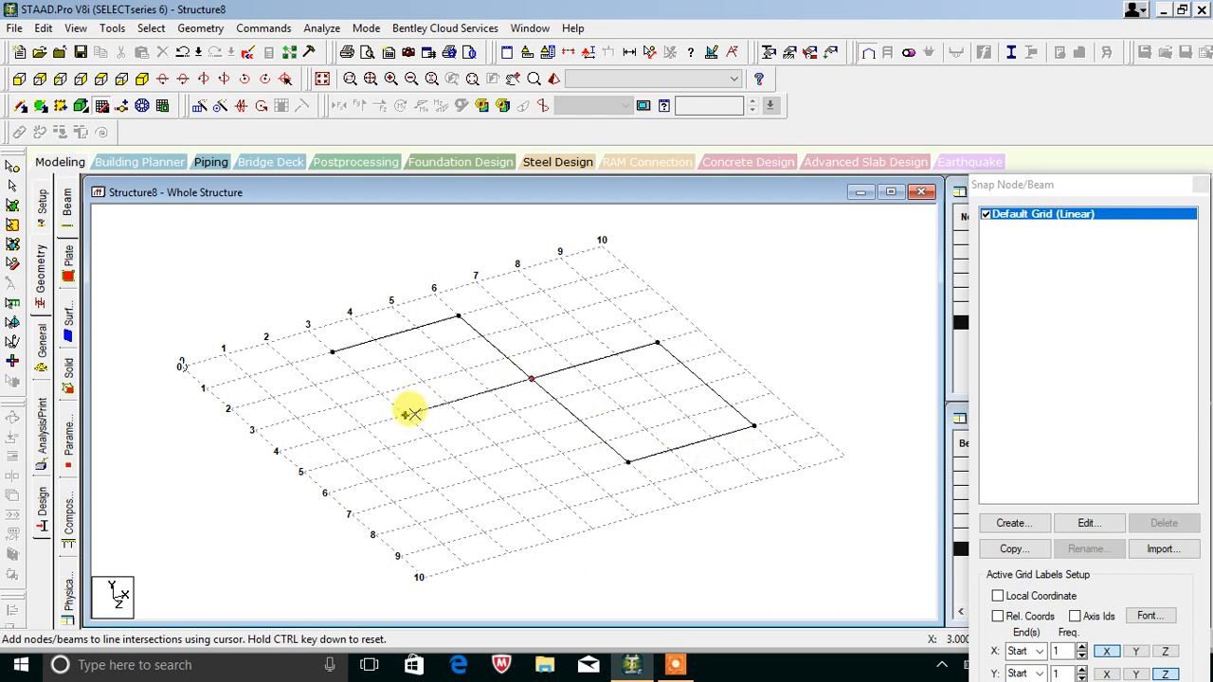
{"action": "left_click", "coordinate": [405, 415]}
{"action": "left_click", "coordinate": [330, 351]}
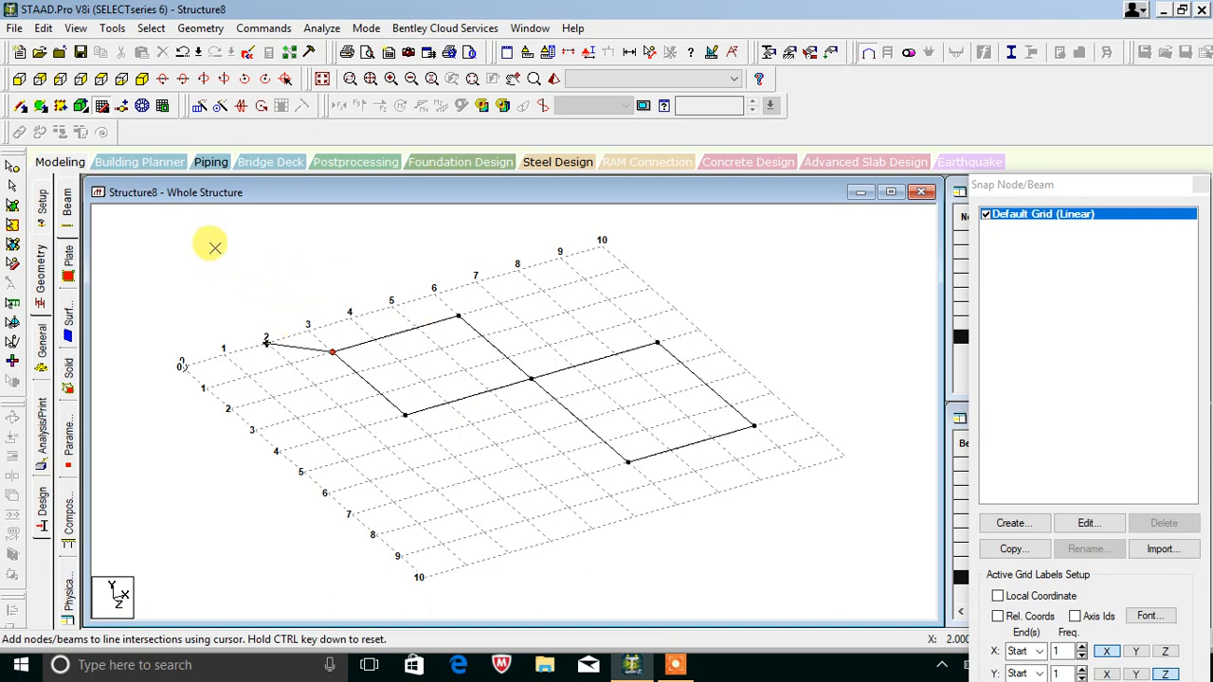
Add beams from the left-middle node via the front corner to close the second bay, then hide the grid.
{"action": "left_click", "coordinate": [101, 106]}
{"action": "left_click", "coordinate": [101, 106]}
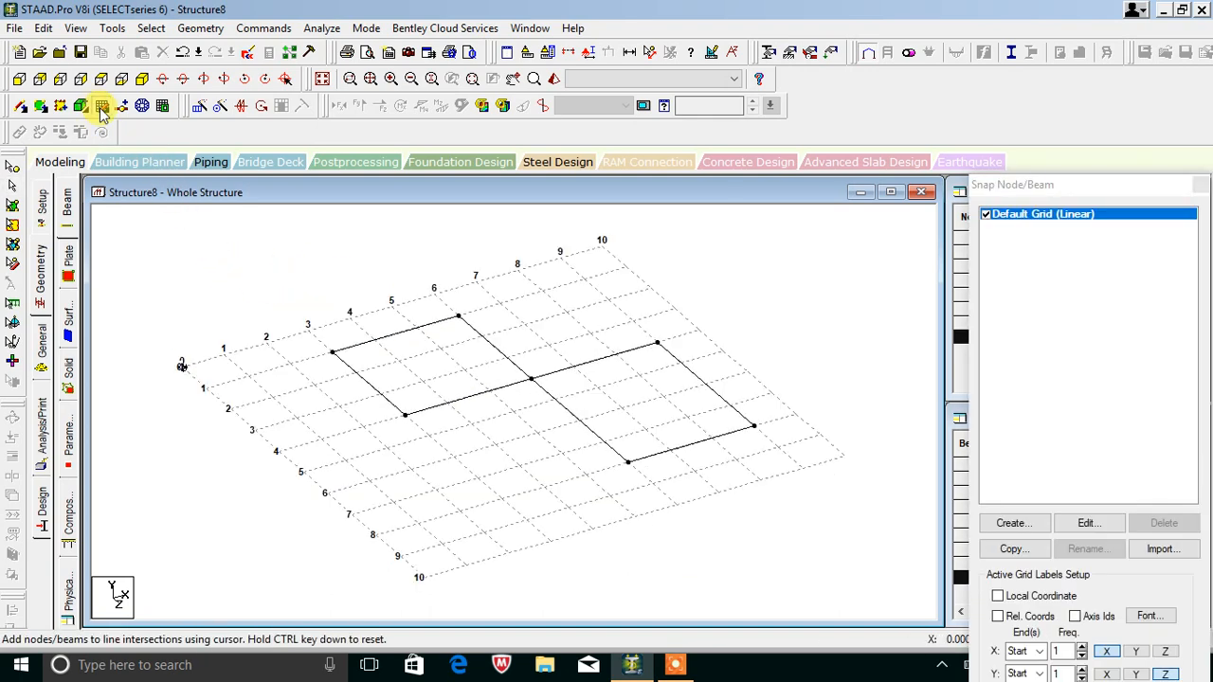
{"action": "left_click", "coordinate": [404, 415]}
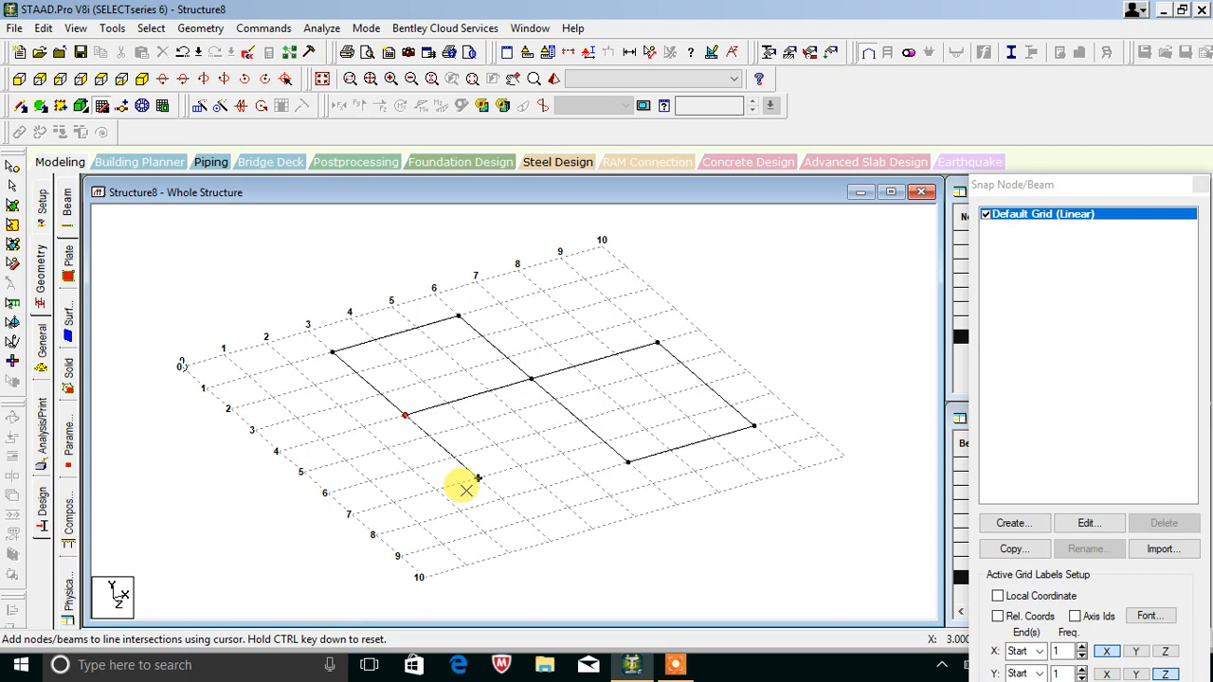
{"action": "left_click", "coordinate": [500, 501]}
{"action": "left_click", "coordinate": [628, 464]}
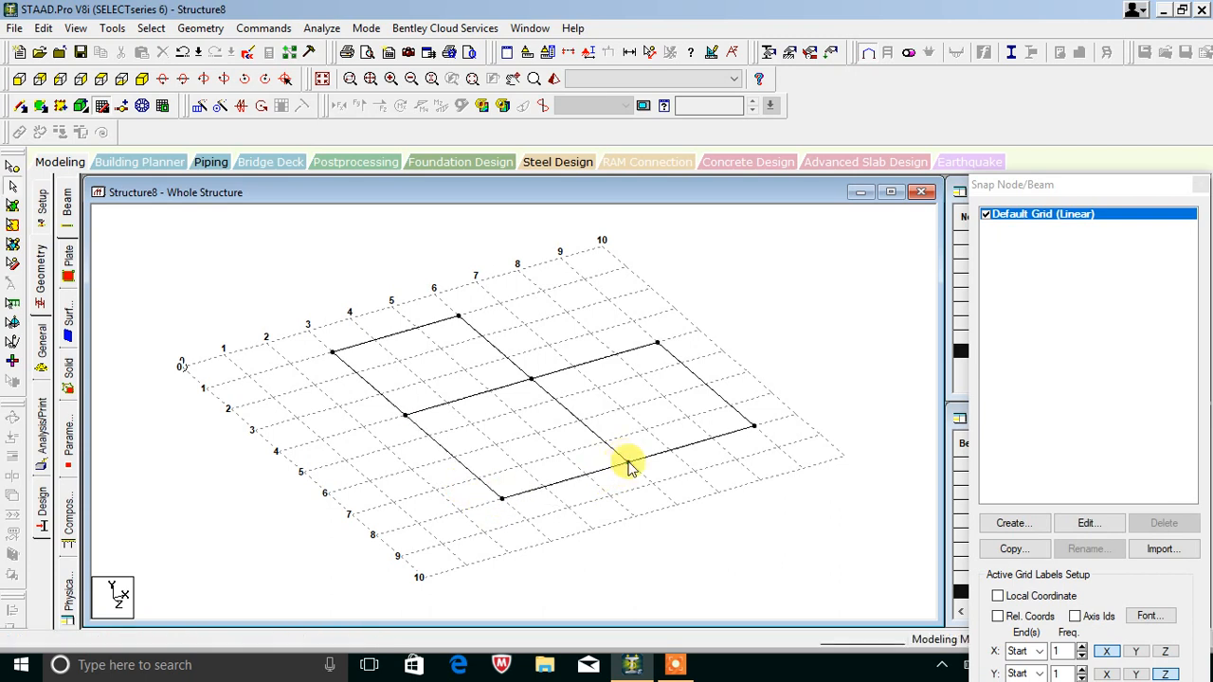
{"action": "left_click", "coordinate": [54, 106]}
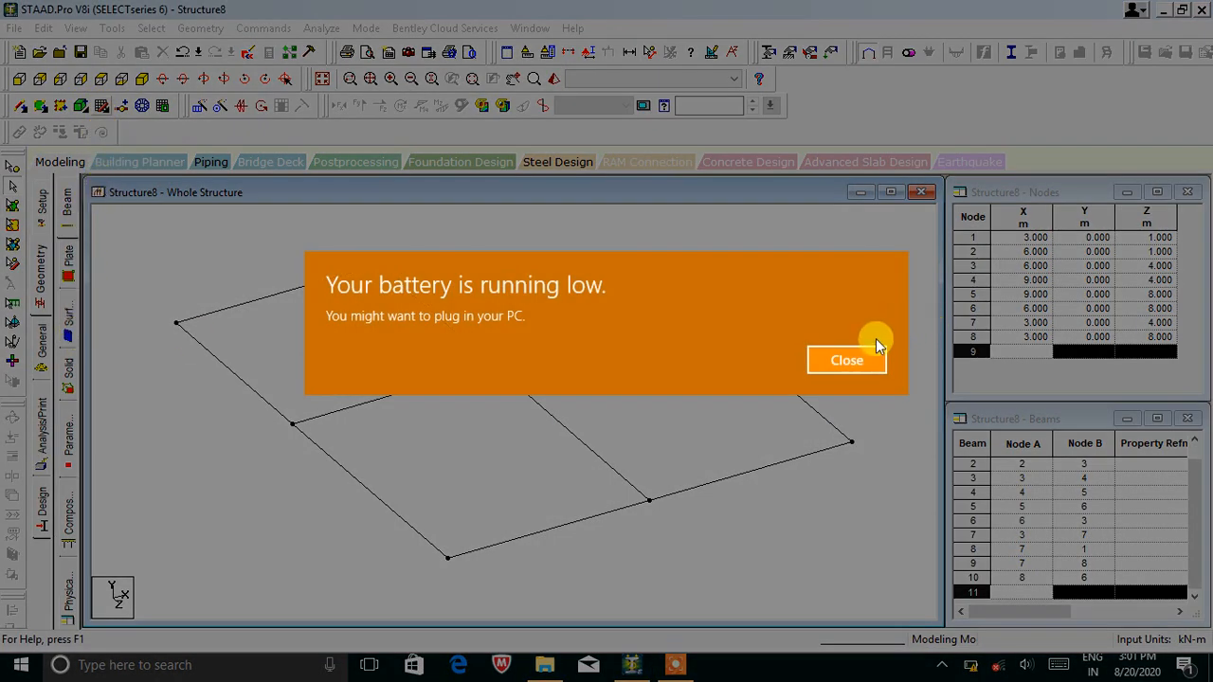
Dismiss the low-battery notification and select all the plan nodes.
{"action": "left_click", "coordinate": [846, 361]}
{"action": "left_click", "coordinate": [684, 665]}
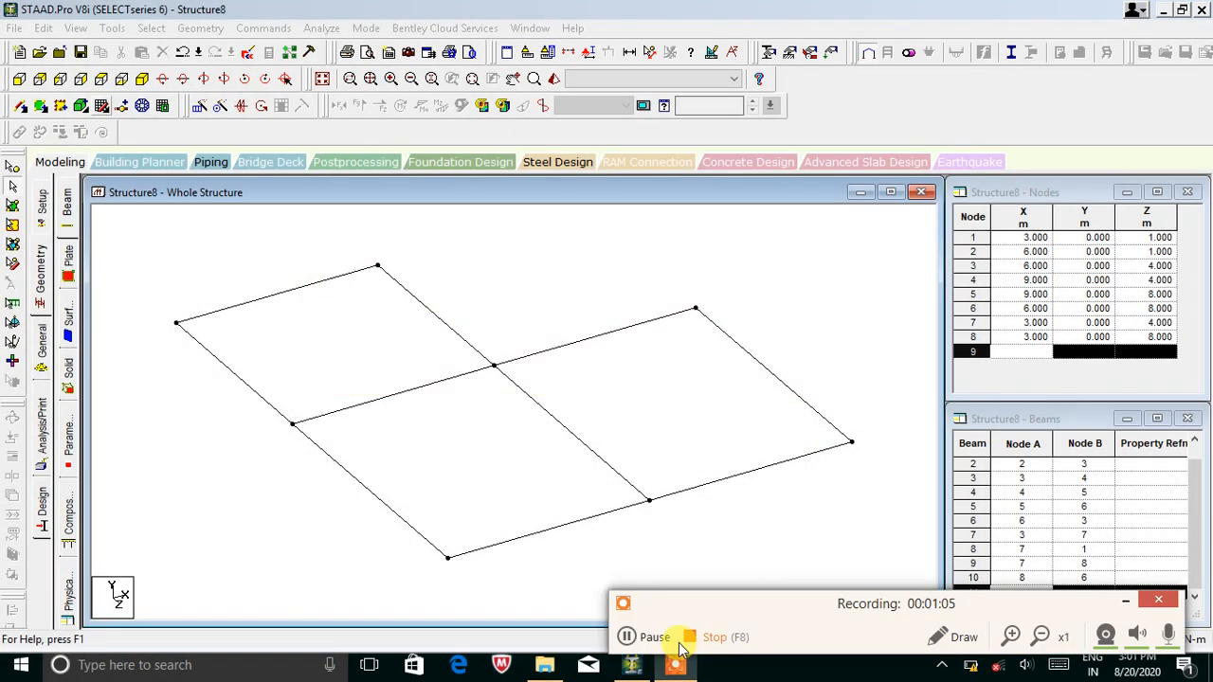
{"action": "left_click", "coordinate": [1130, 603]}
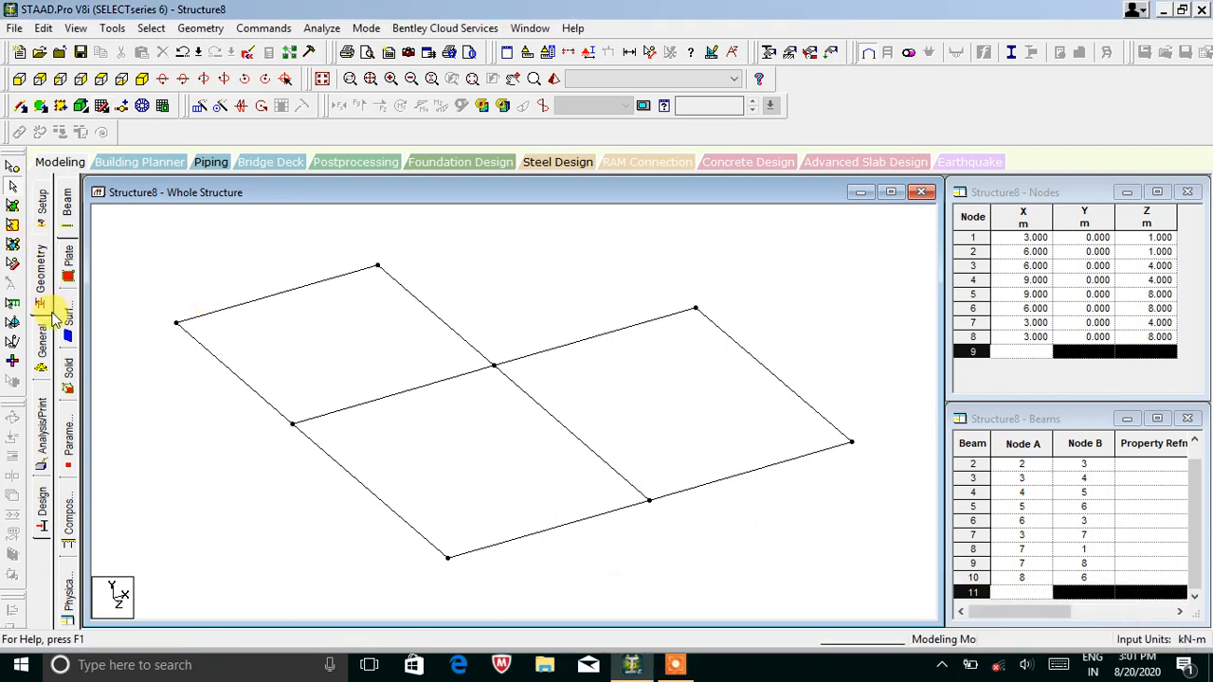
{"action": "left_click", "coordinate": [13, 166]}
{"action": "left_click_drag", "start_coordinate": [147, 272], "coordinate": [834, 578]}
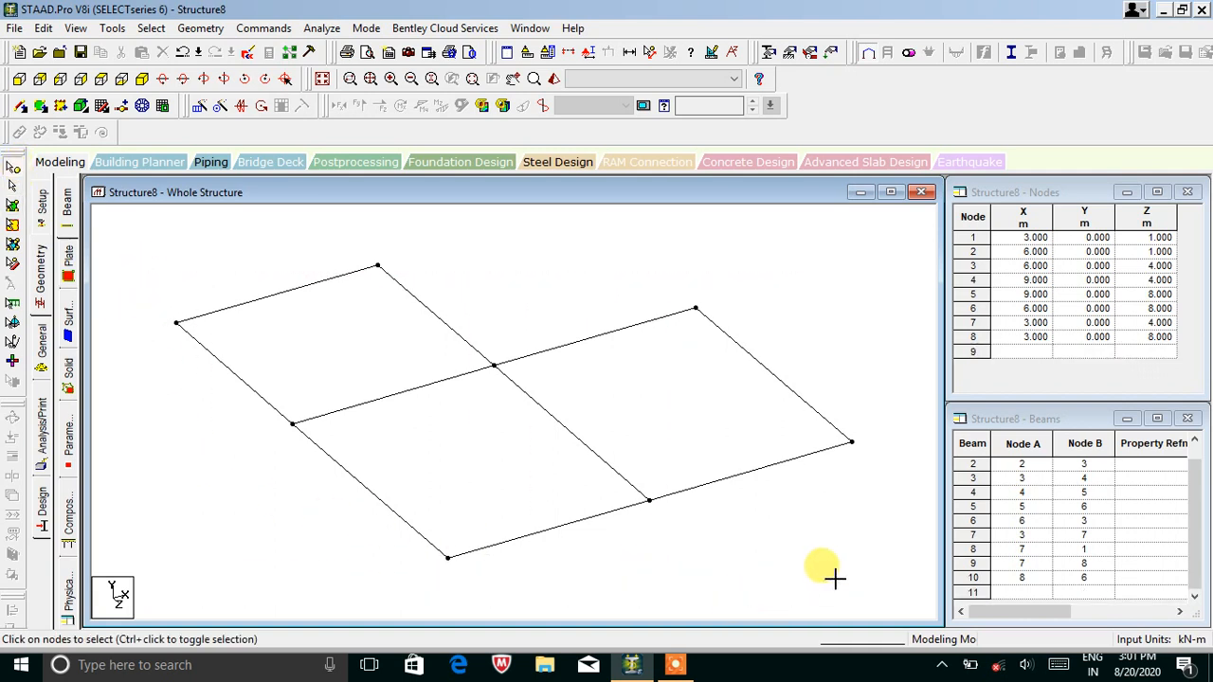
{"action": "left_click", "coordinate": [377, 267], "text": "ctrl"}
Repeat the selected nodes once in Y at -2 m spacing to create the columns.
{"action": "left_click", "coordinate": [198, 107]}
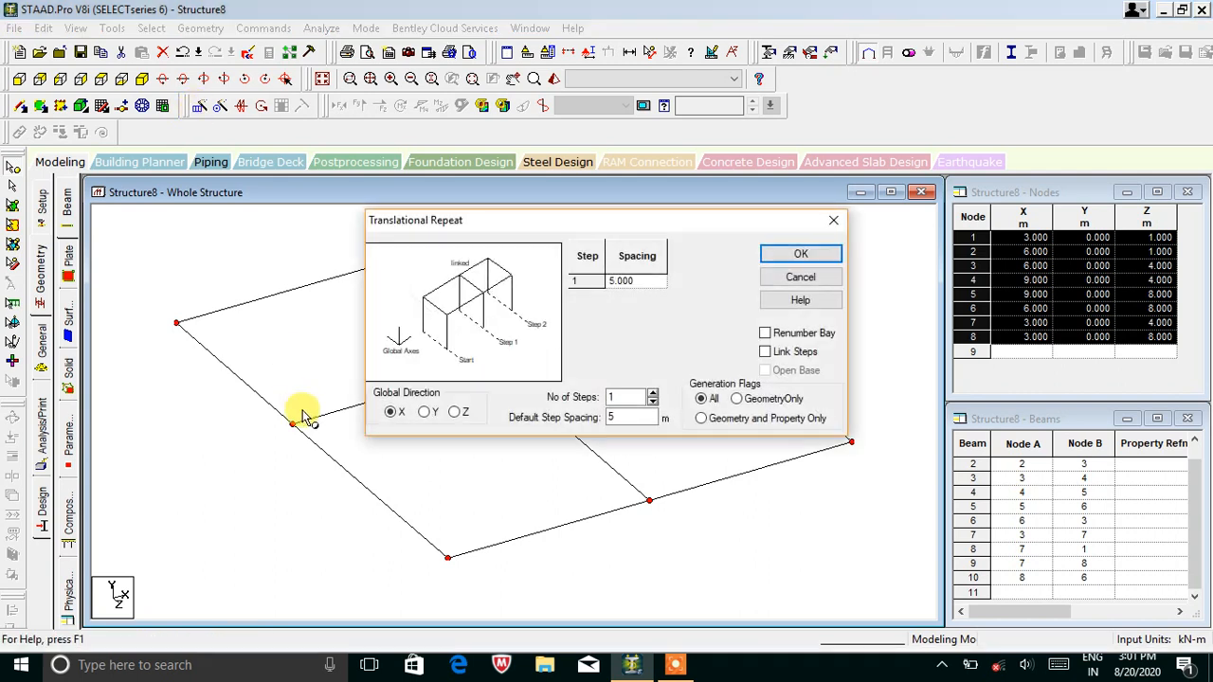
{"action": "left_click", "coordinate": [632, 419]}
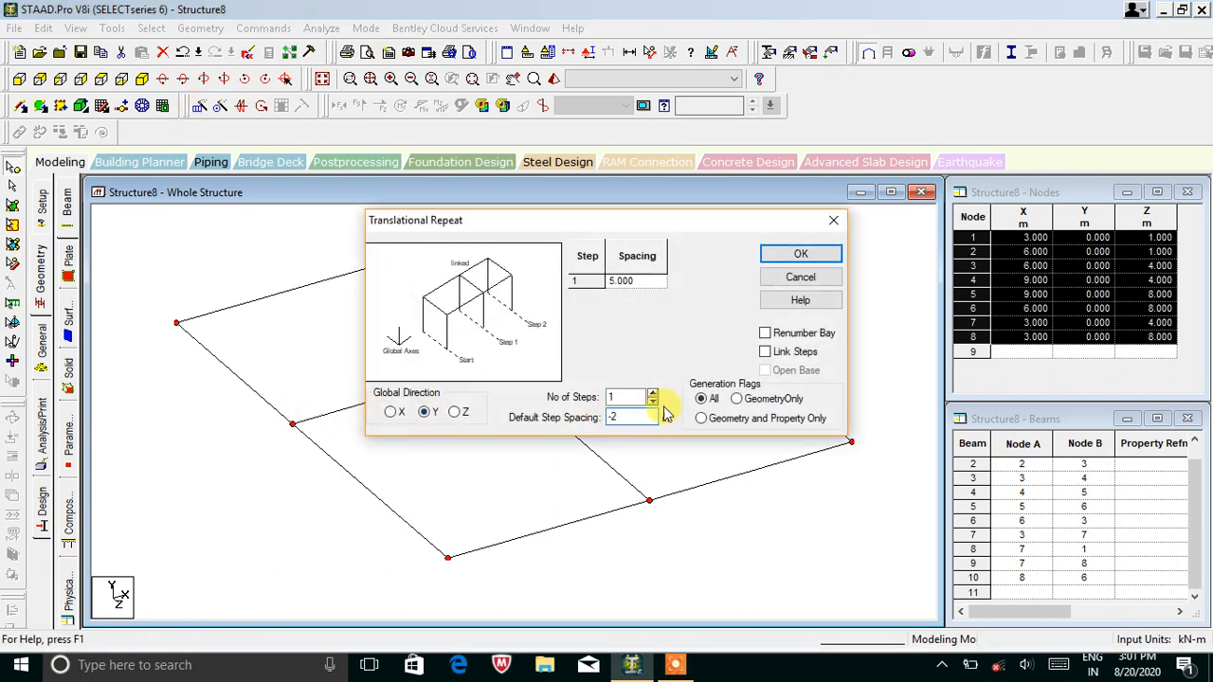
{"action": "left_click", "coordinate": [806, 255]}
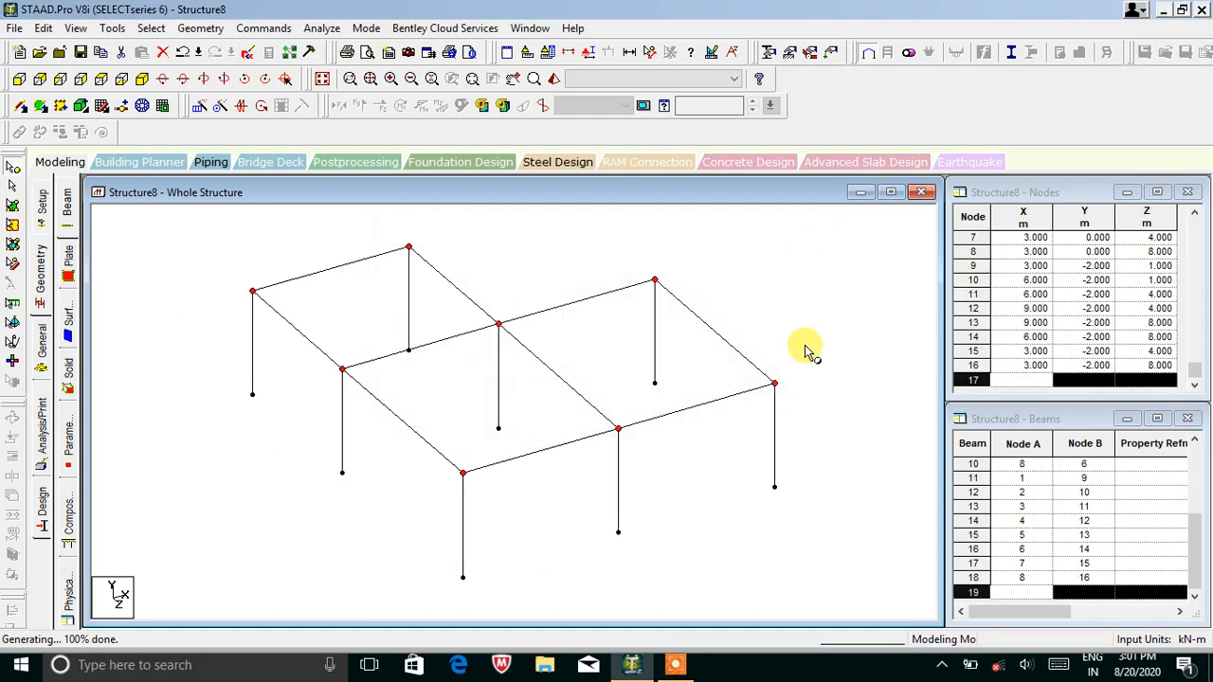
{"action": "left_click", "coordinate": [19, 81]}
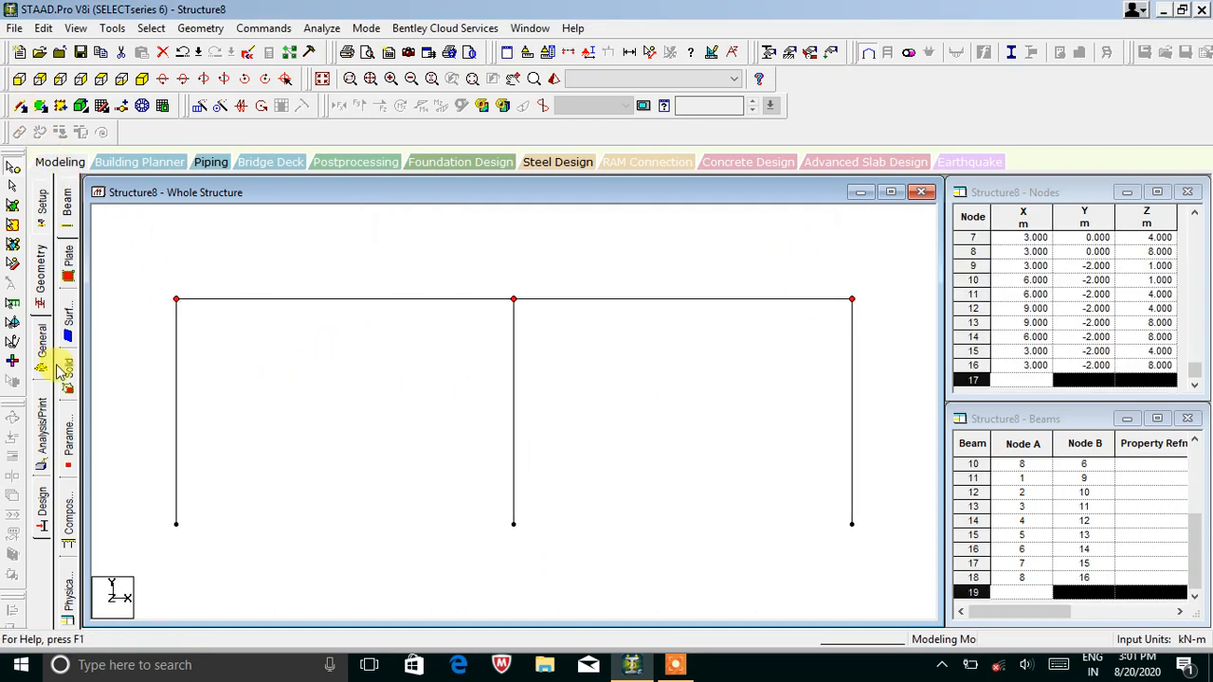
Select all beams and repeat them 3 times in Y at 4 m spacing.
{"action": "left_click", "coordinate": [14, 191]}
{"action": "left_click_drag", "start_coordinate": [137, 279], "coordinate": [156, 339]}
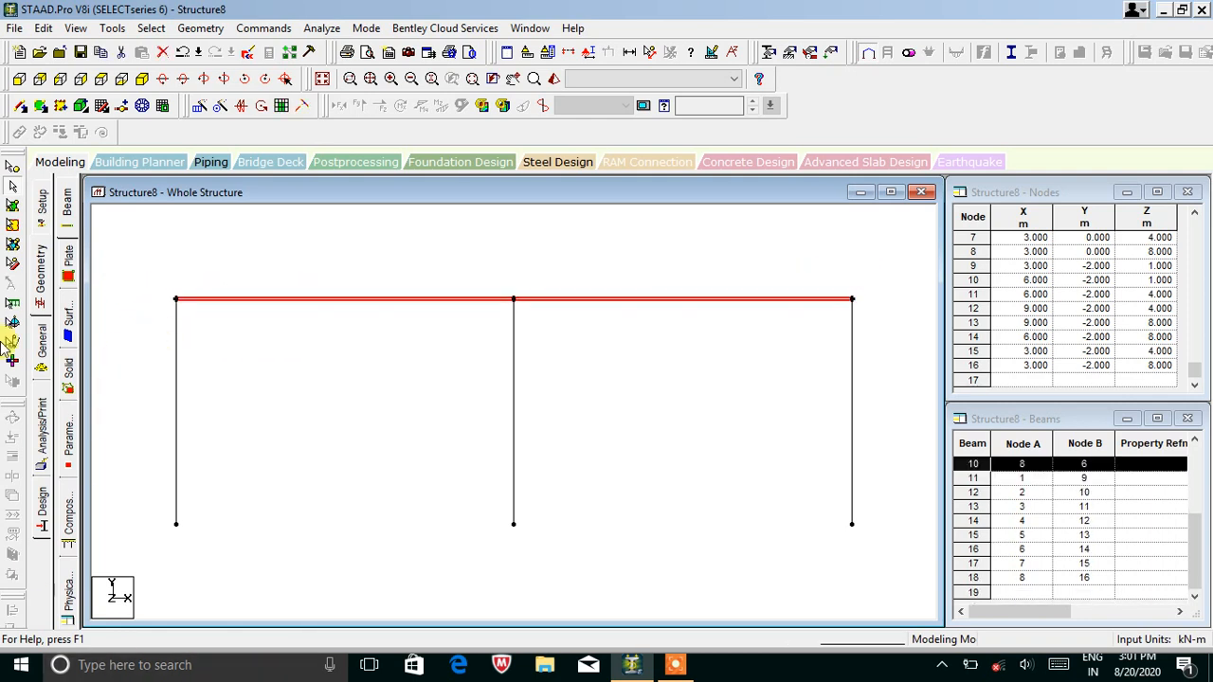
{"action": "left_click", "coordinate": [142, 79]}
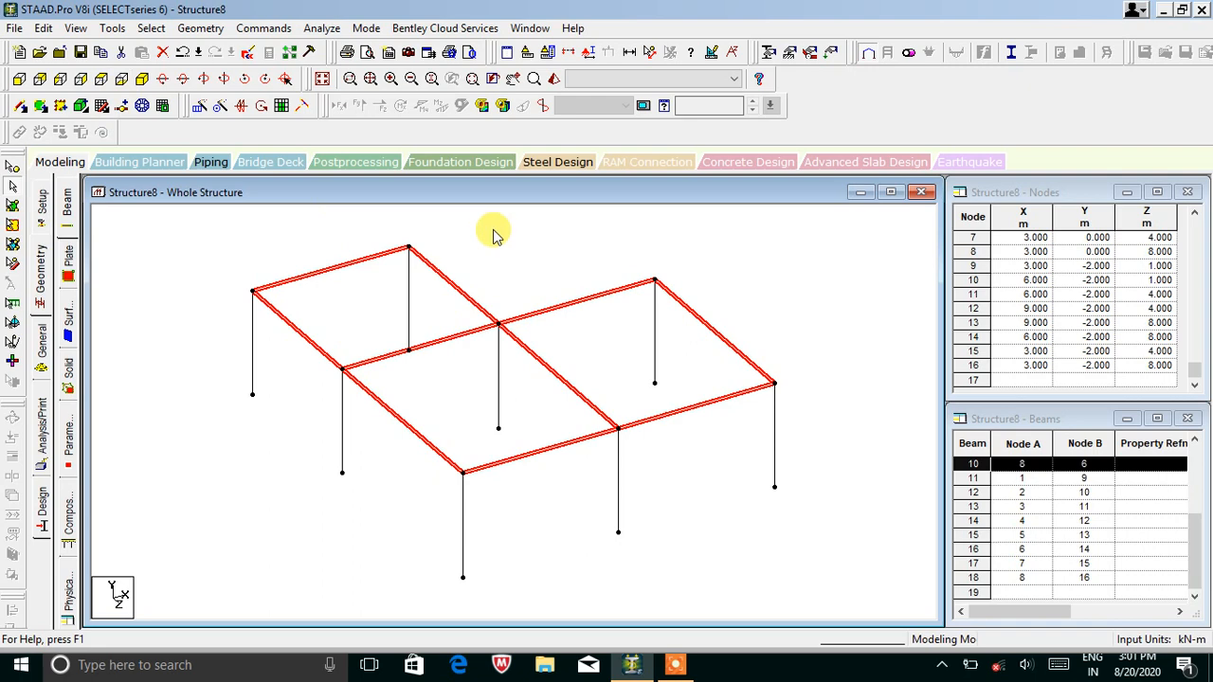
{"action": "left_click", "coordinate": [197, 110]}
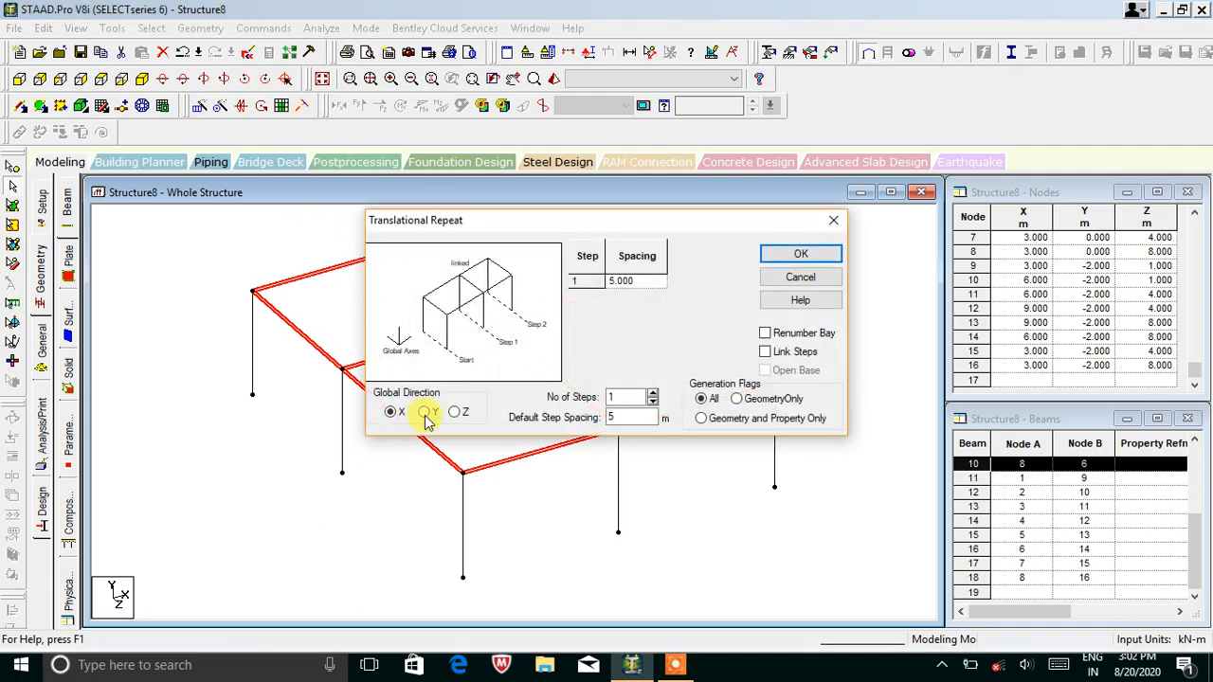
{"action": "left_click_drag", "start_coordinate": [645, 416], "coordinate": [592, 421]}
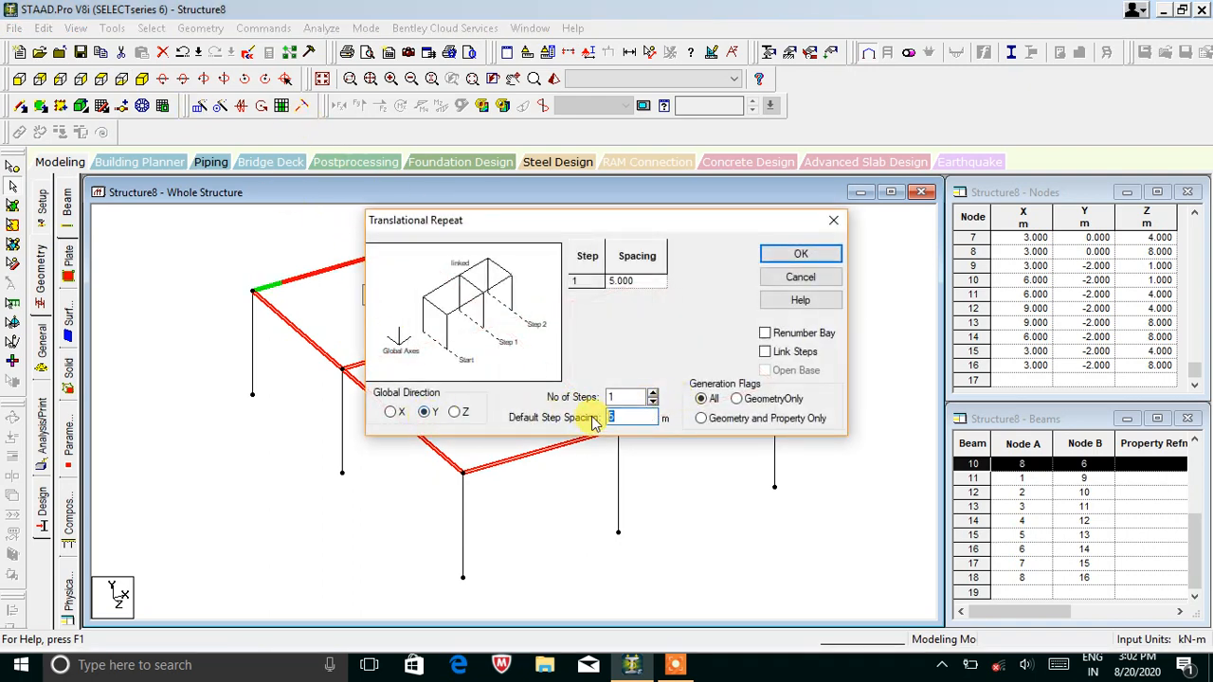
{"action": "double_click", "coordinate": [652, 394]}
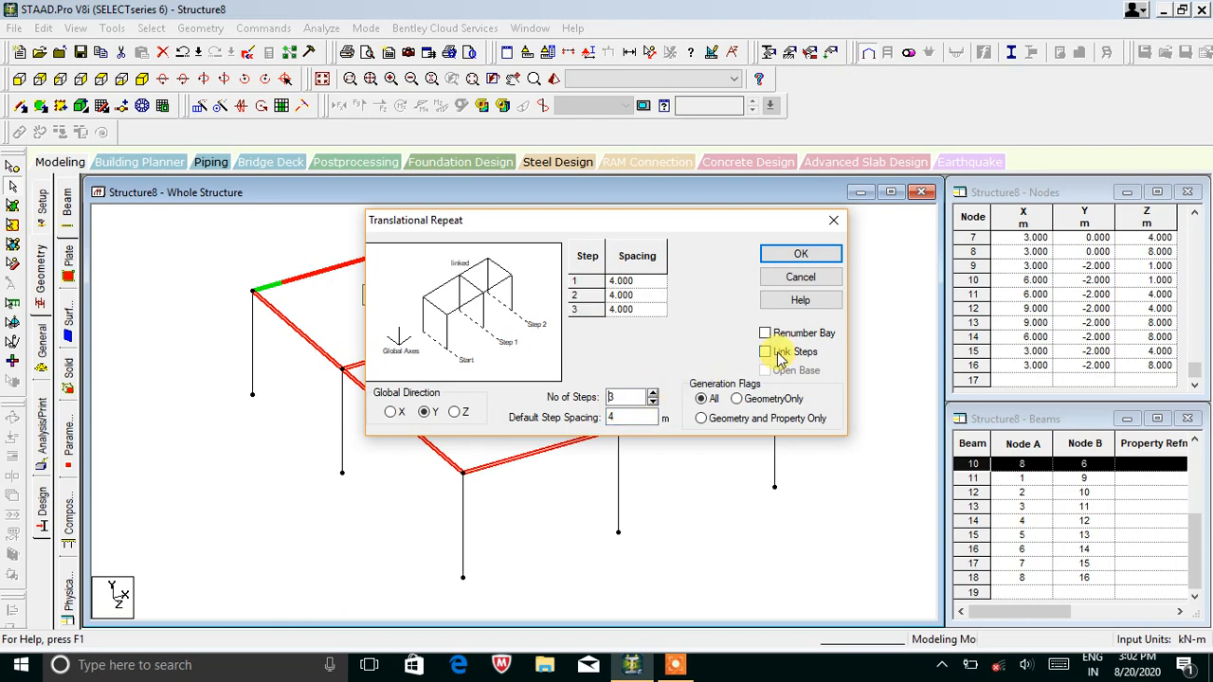
{"action": "left_click", "coordinate": [801, 254]}
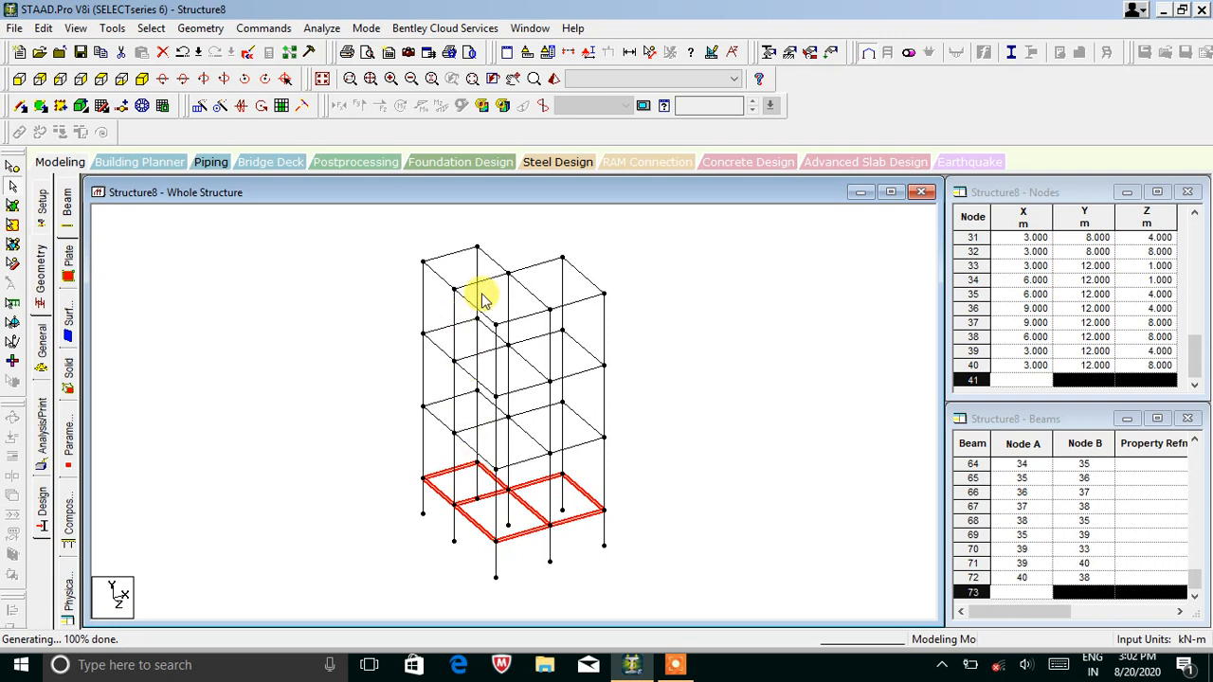
{"action": "left_click", "coordinate": [701, 443]}
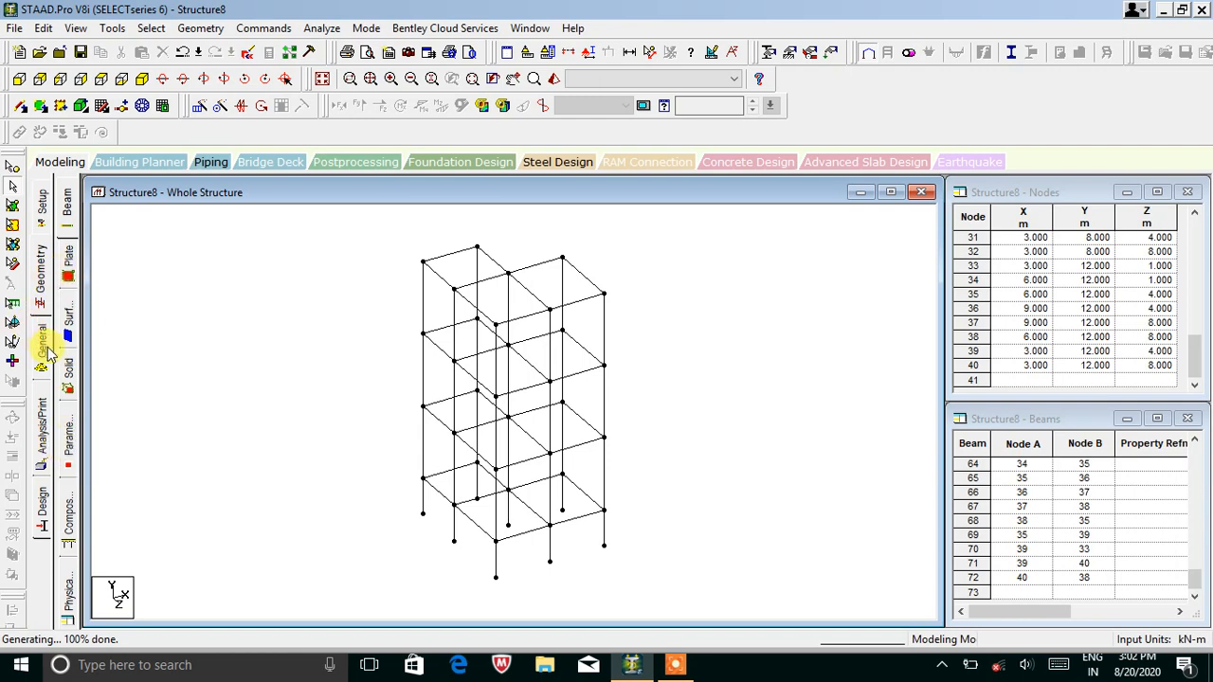
Open the Property page and window-select each storey's floor beam in front view.
{"action": "left_click", "coordinate": [43, 346]}
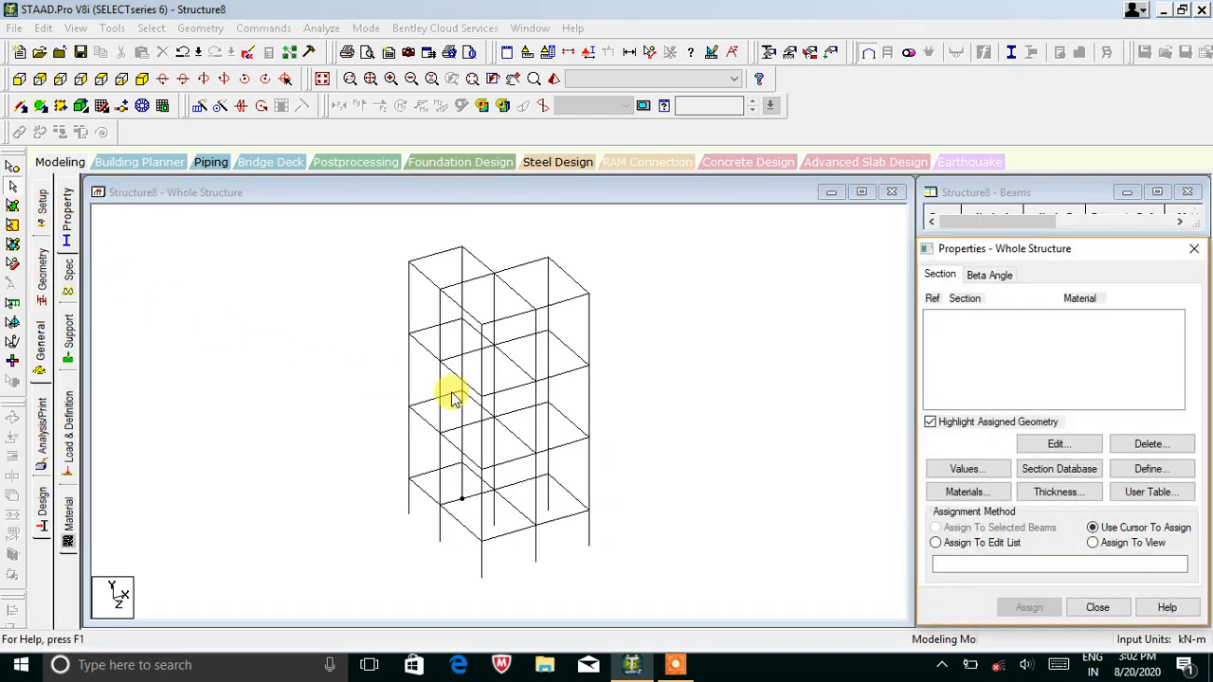
{"action": "left_click", "coordinate": [612, 300]}
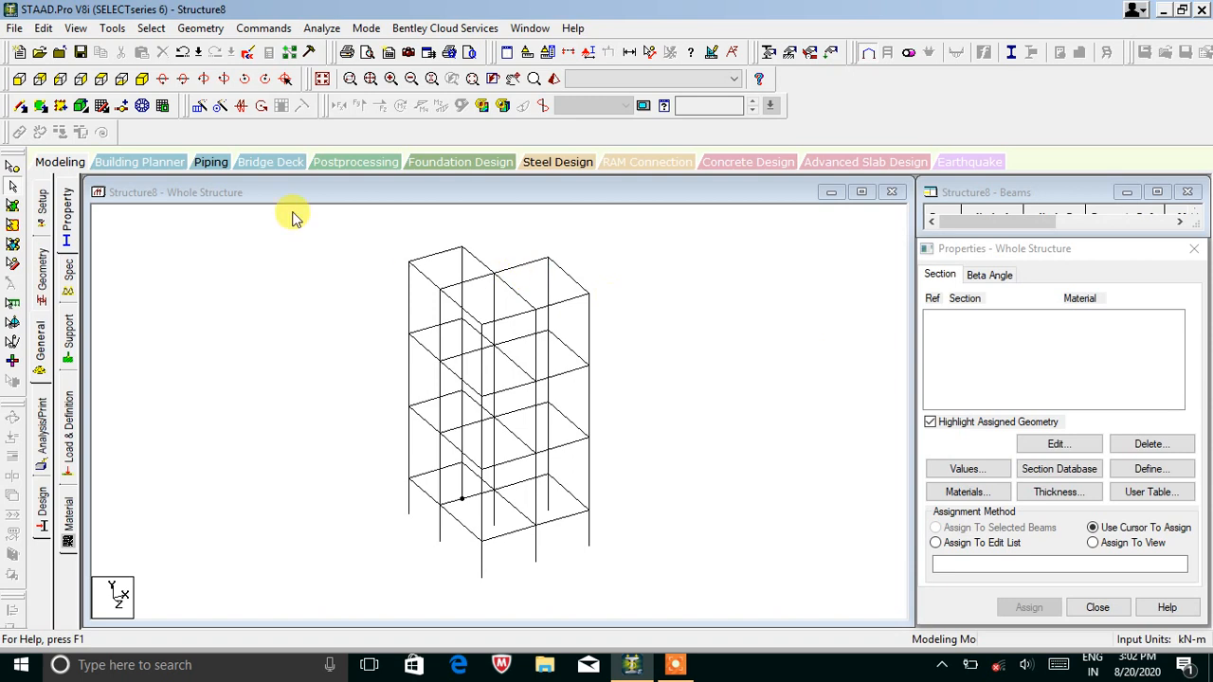
{"action": "left_click", "coordinate": [19, 80]}
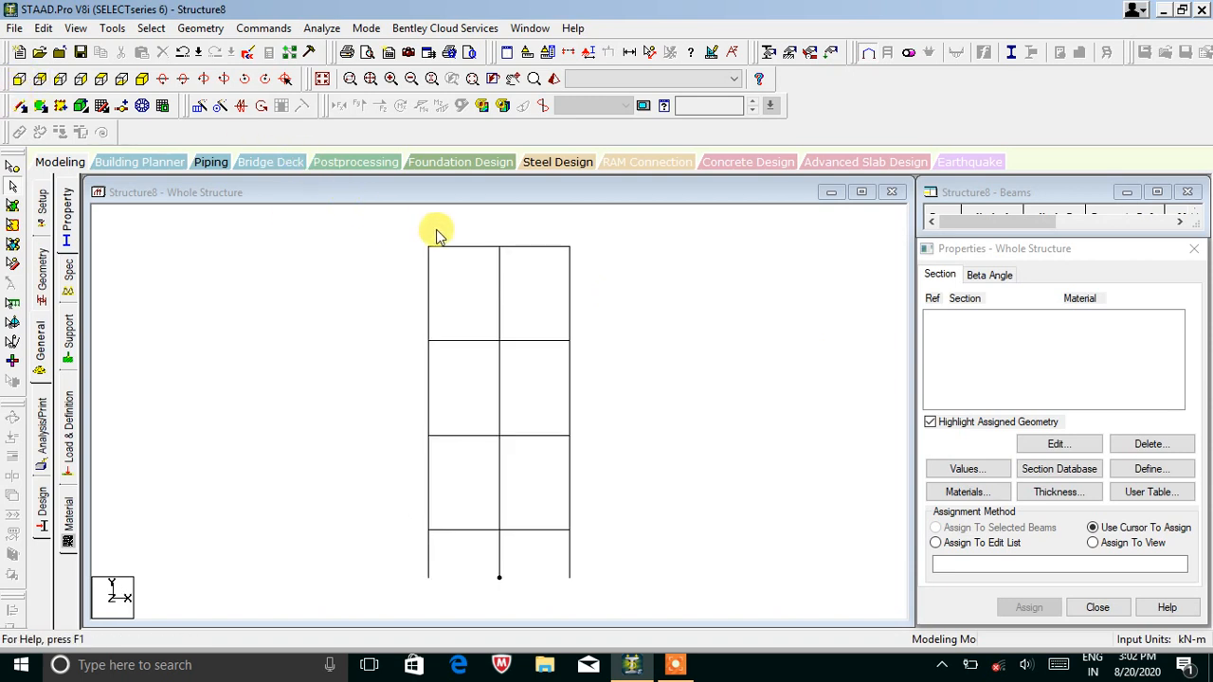
{"action": "left_click_drag", "start_coordinate": [396, 240], "coordinate": [611, 265]}
{"action": "left_click_drag", "start_coordinate": [415, 318], "coordinate": [575, 357]}
{"action": "left_click_drag", "start_coordinate": [398, 420], "coordinate": [609, 446]}
{"action": "left_click_drag", "start_coordinate": [409, 524], "coordinate": [636, 555]}
{"action": "left_click", "coordinate": [652, 543]}
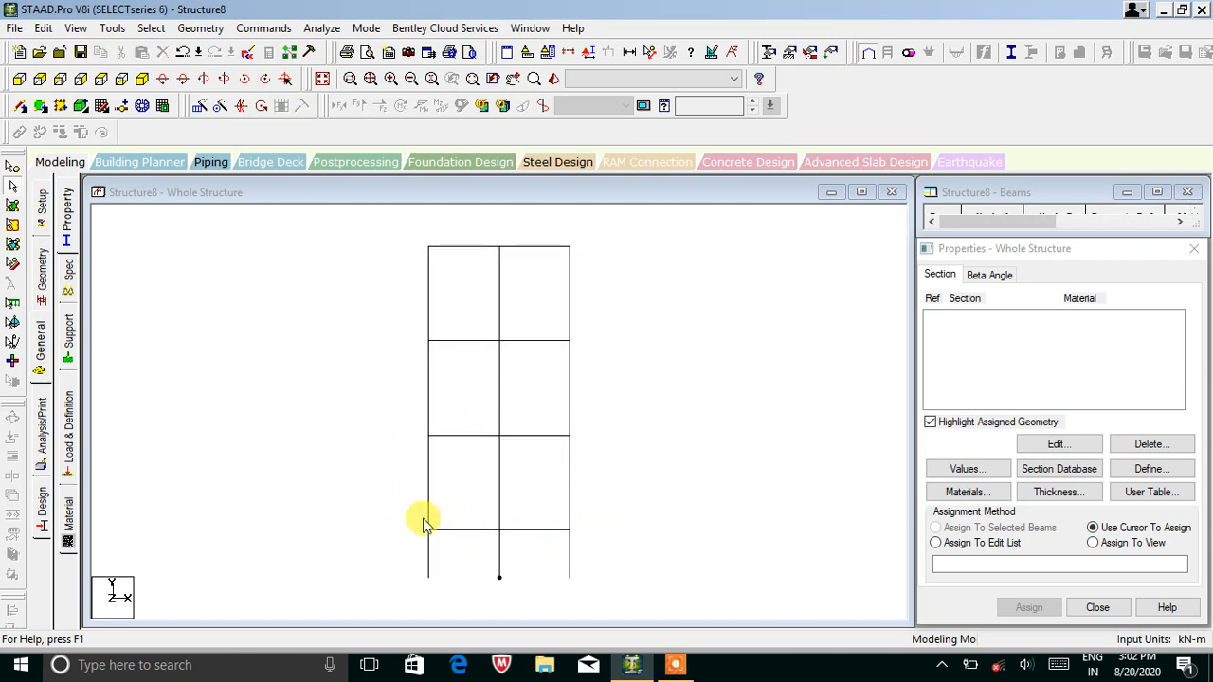
Reselect the front frame's floor beams at all four levels, from lowest to top.
{"action": "left_click_drag", "start_coordinate": [402, 524], "coordinate": [611, 542]}
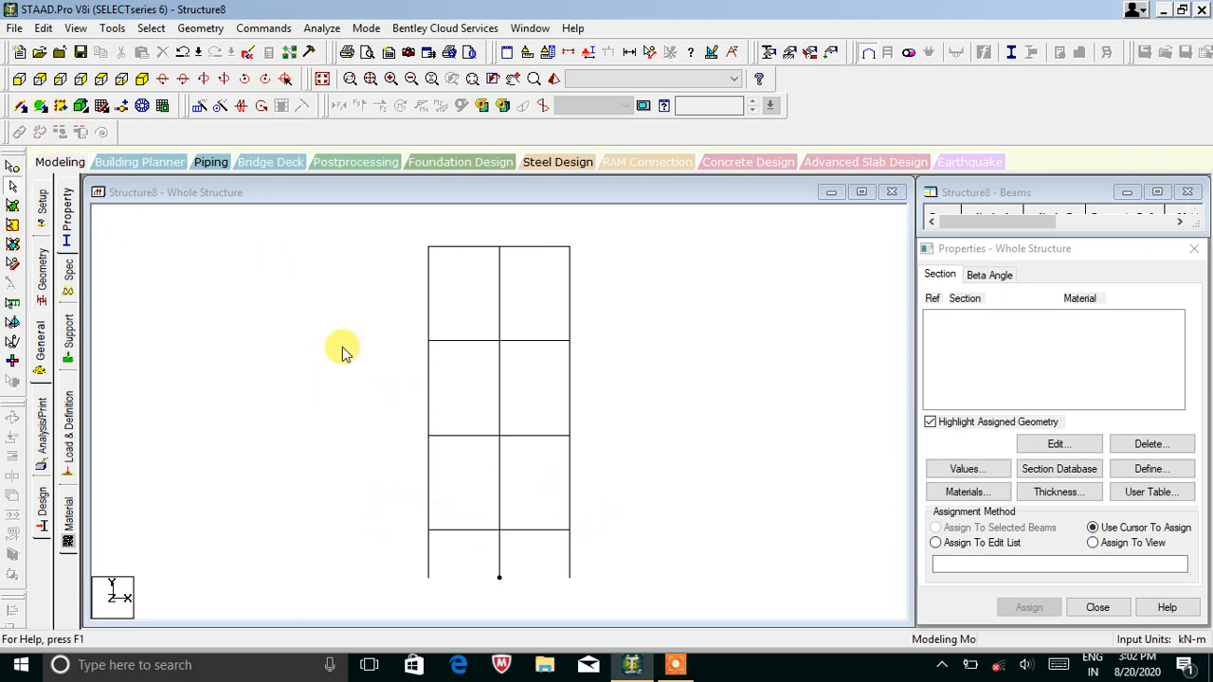
{"action": "left_click_drag", "start_coordinate": [406, 512], "coordinate": [614, 541]}
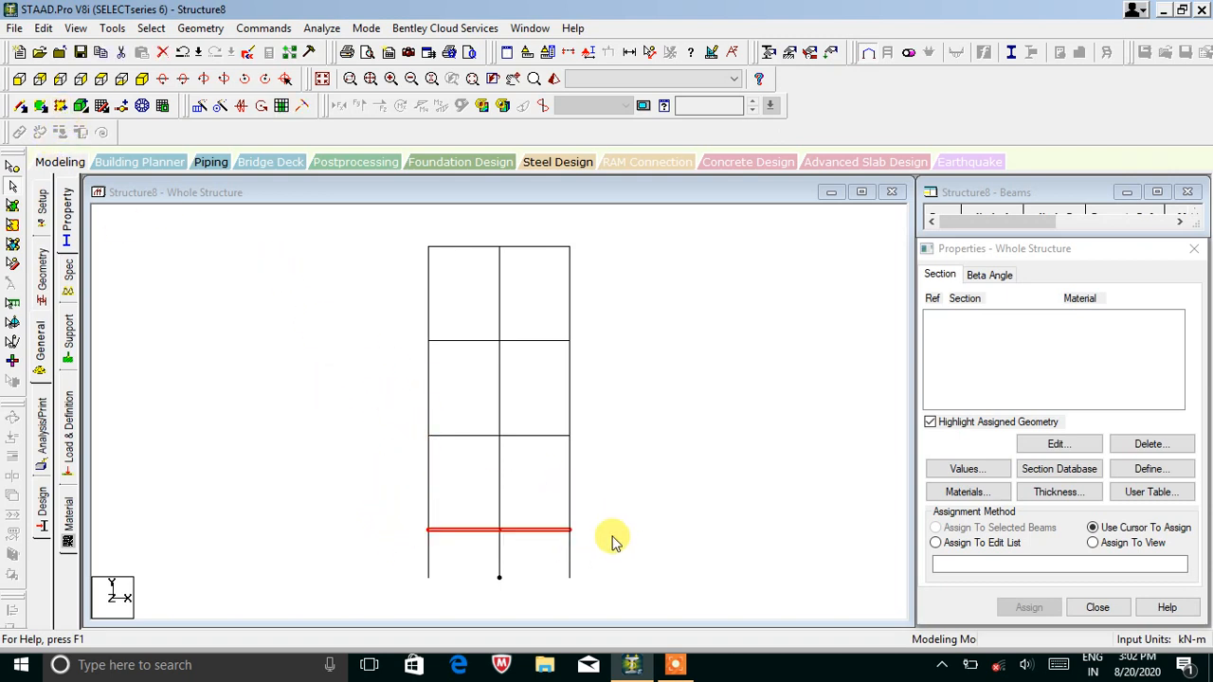
{"action": "left_click_drag", "start_coordinate": [402, 425], "coordinate": [581, 449]}
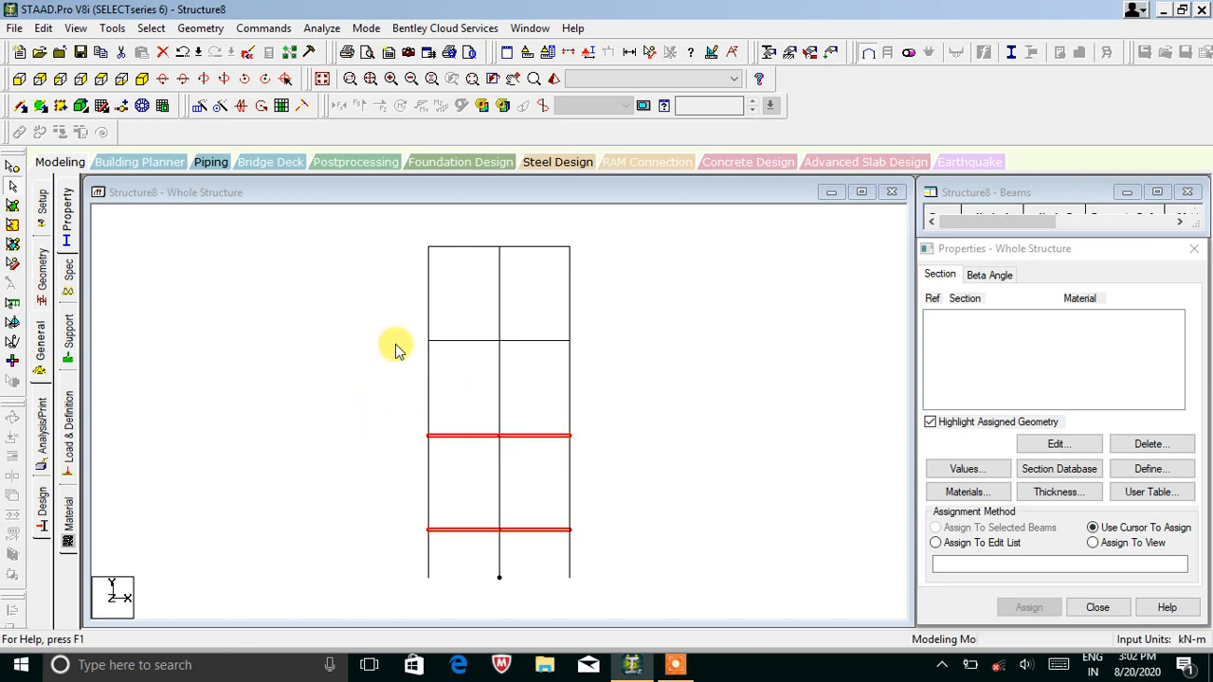
{"action": "left_click_drag", "start_coordinate": [403, 324], "coordinate": [417, 355]}
{"action": "left_click_drag", "start_coordinate": [583, 245], "coordinate": [396, 277]}
{"action": "left_click", "coordinate": [141, 105]}
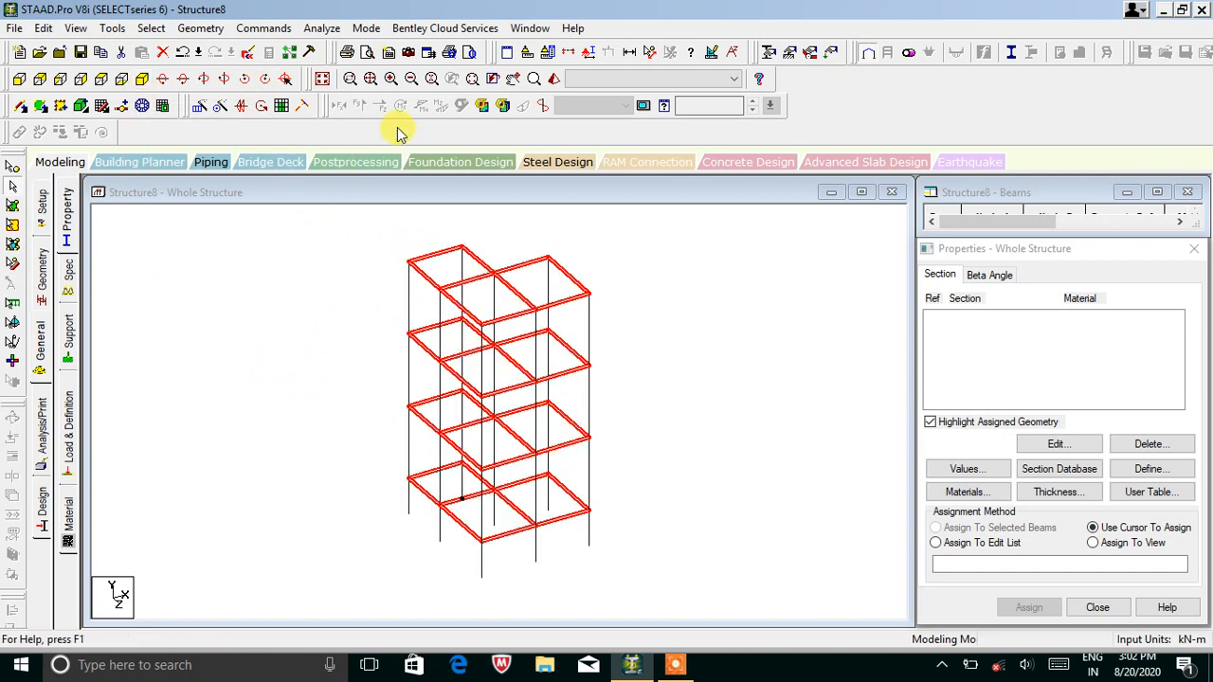
Generate floor plates in the selected bays, creating 12 plates.
{"action": "left_click", "coordinate": [284, 106]}
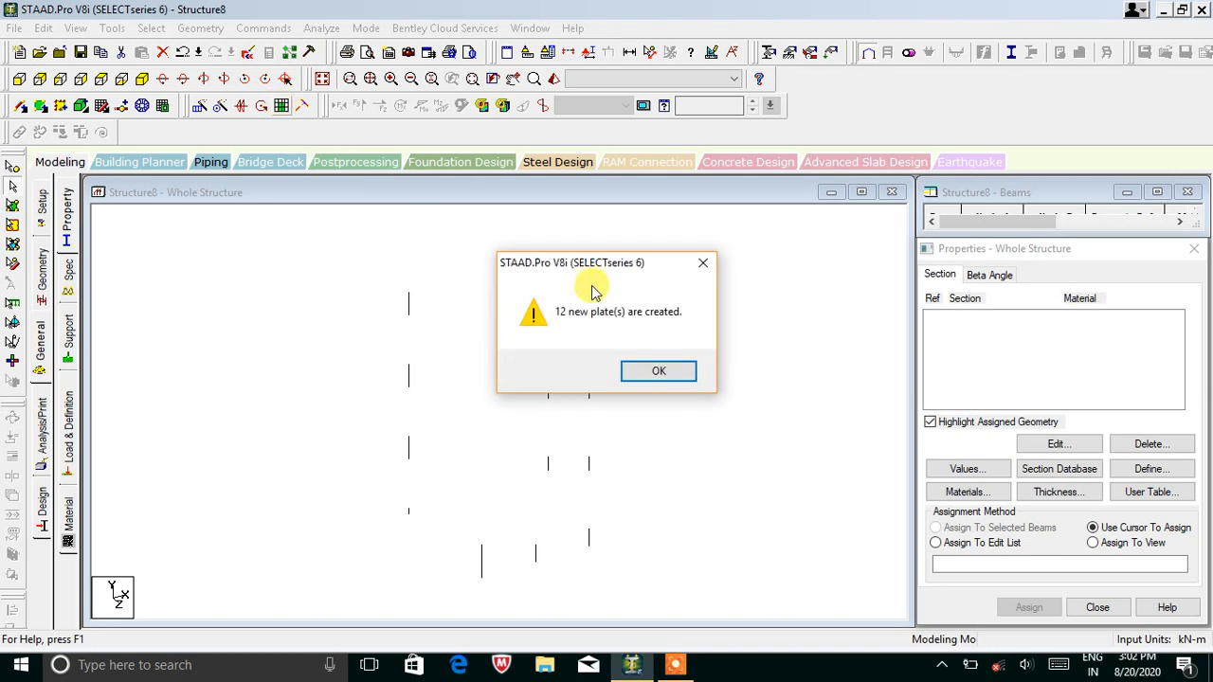
{"action": "left_click", "coordinate": [639, 382]}
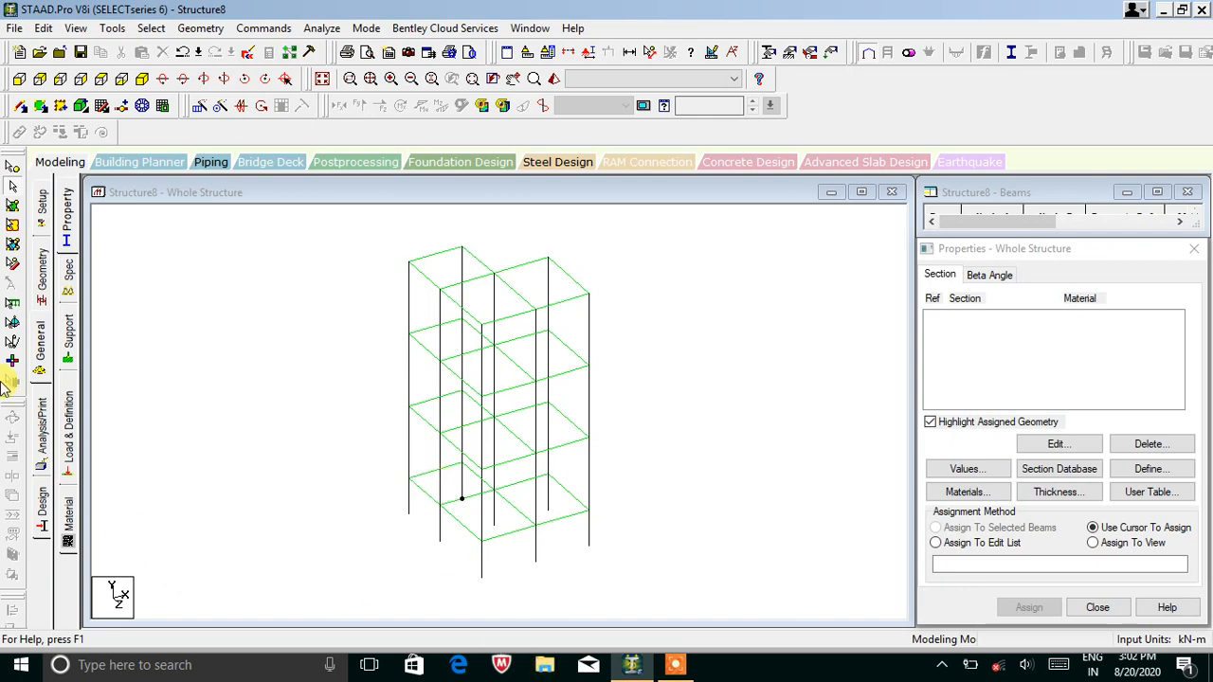
Define concrete rectangular sections of 0.35x0.23 m and 0.40x0.30 m.
{"action": "left_click", "coordinate": [69, 208]}
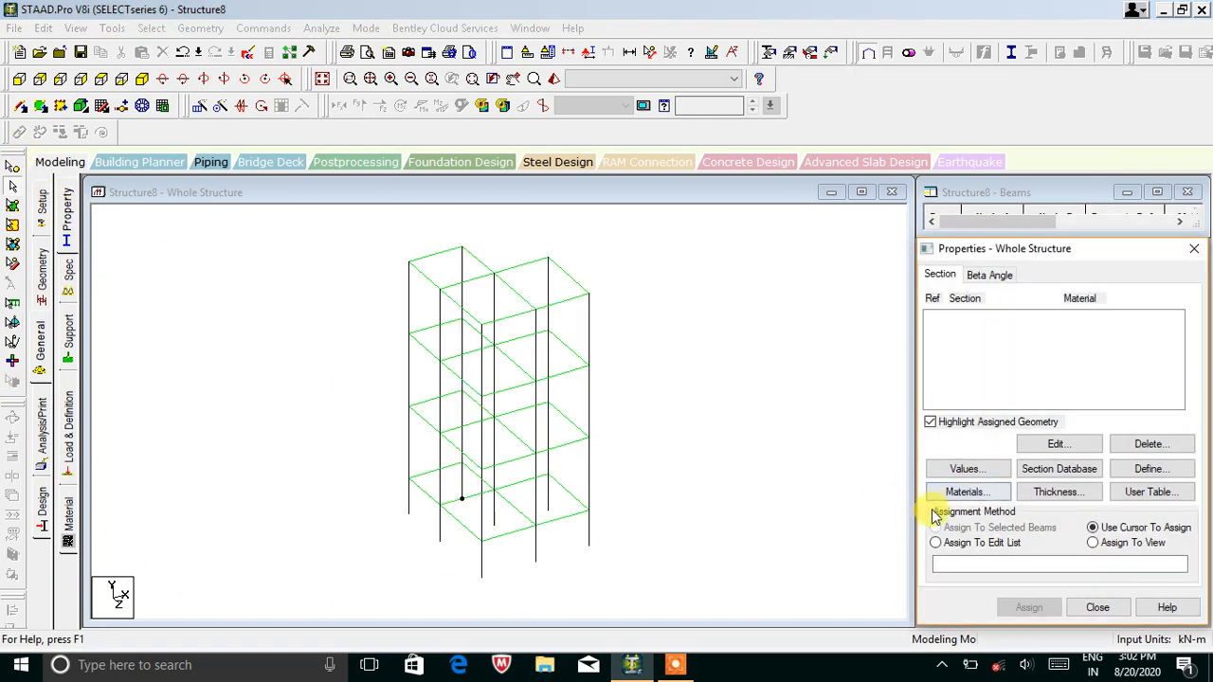
{"action": "left_click", "coordinate": [1137, 474]}
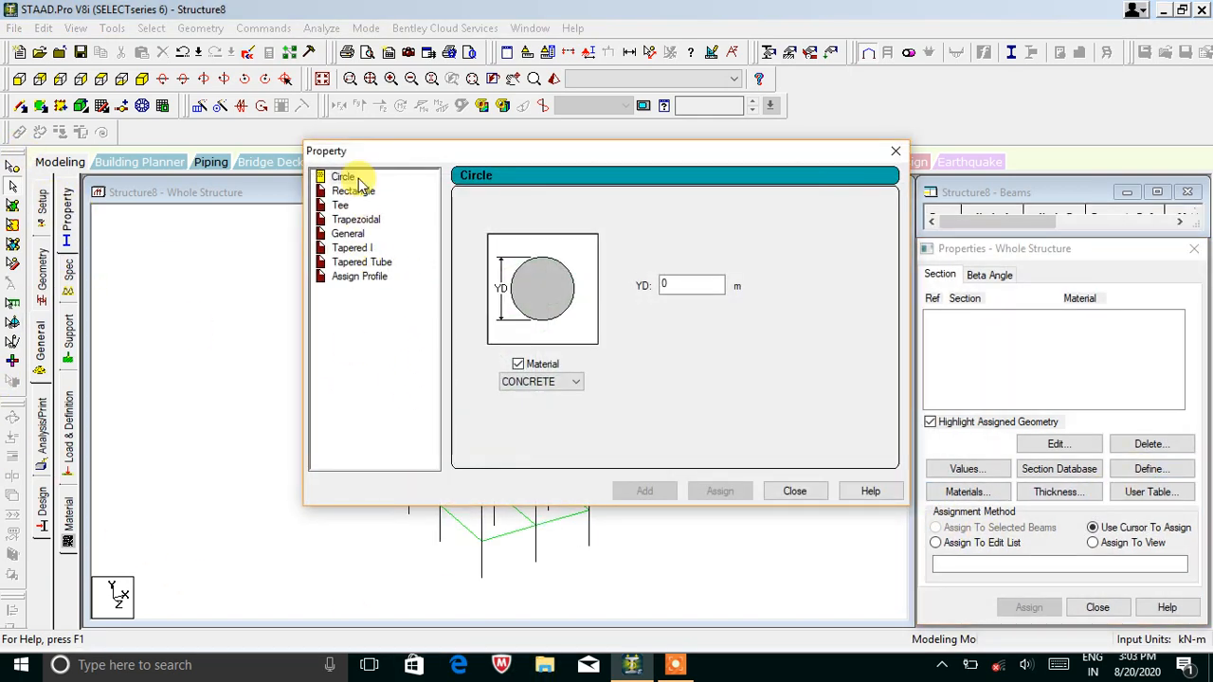
{"action": "left_click", "coordinate": [361, 195]}
{"action": "left_click", "coordinate": [721, 275]}
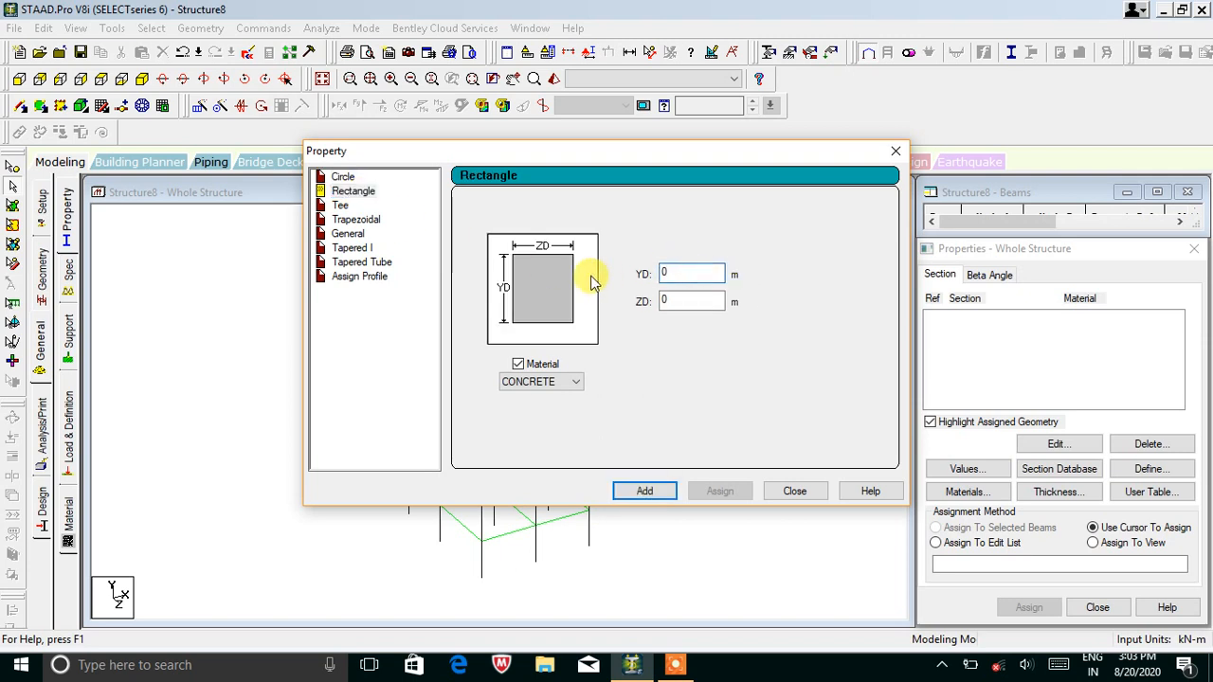
{"action": "type", "text": ".3"}
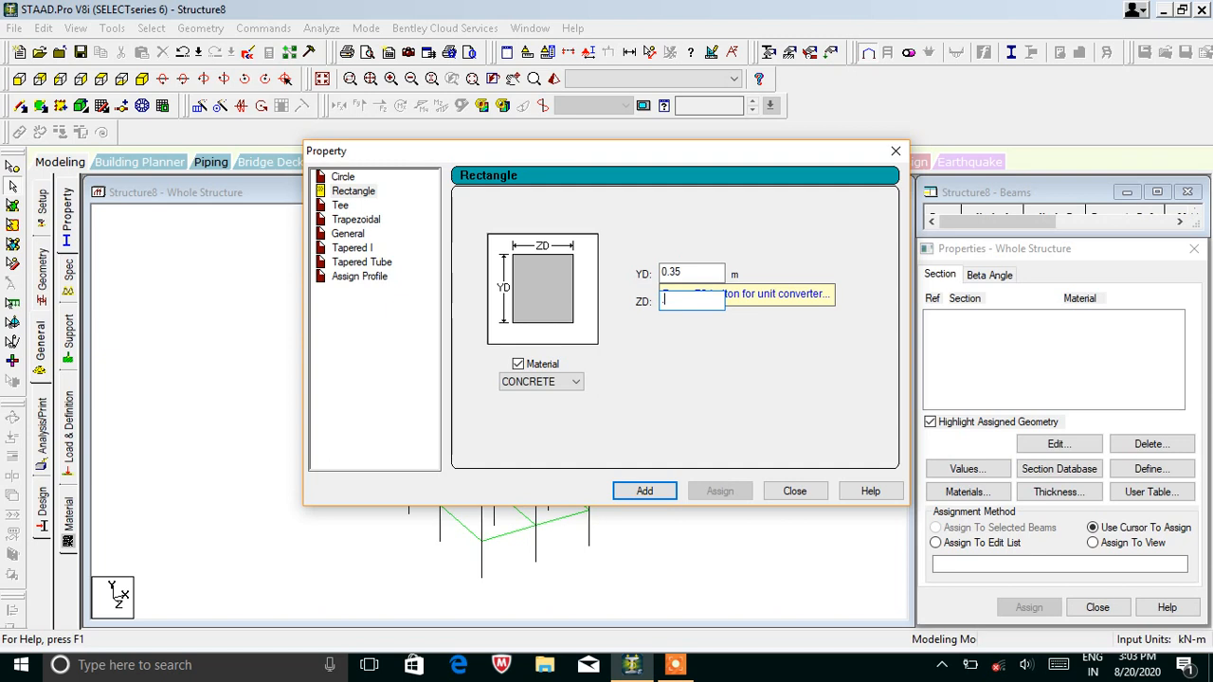
{"action": "type", "text": "5"}
{"action": "left_click", "coordinate": [645, 488]}
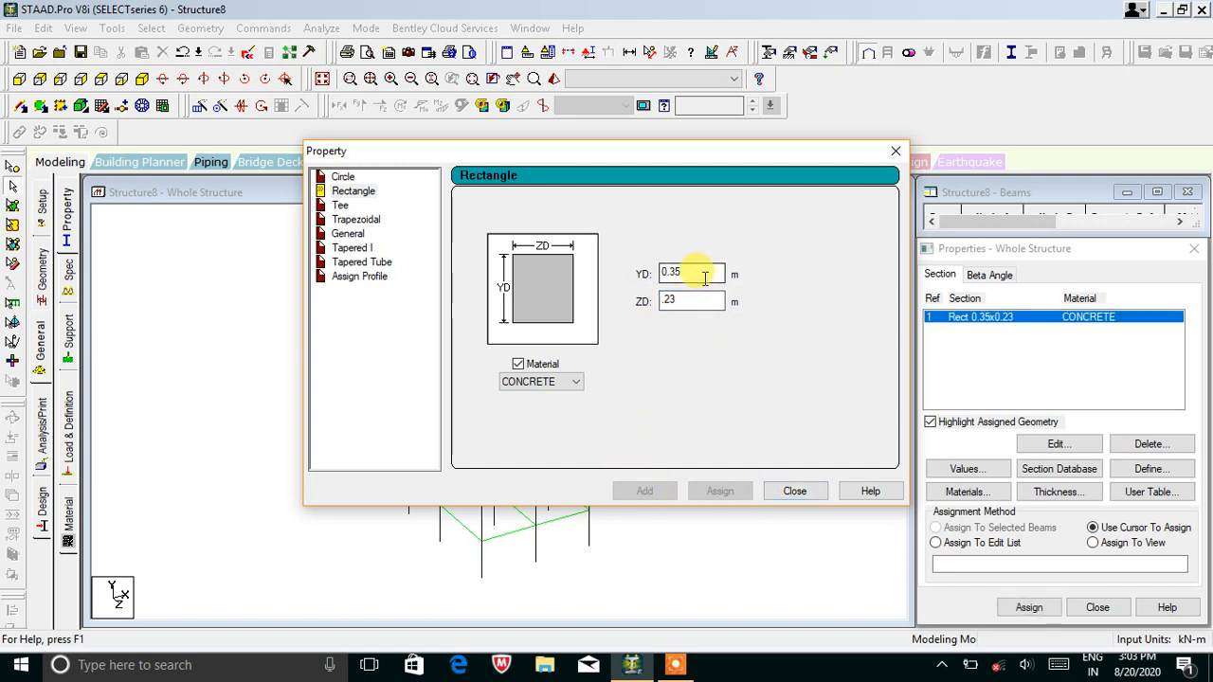
{"action": "type", "text": "4"}
{"action": "key", "text": "Tab"}
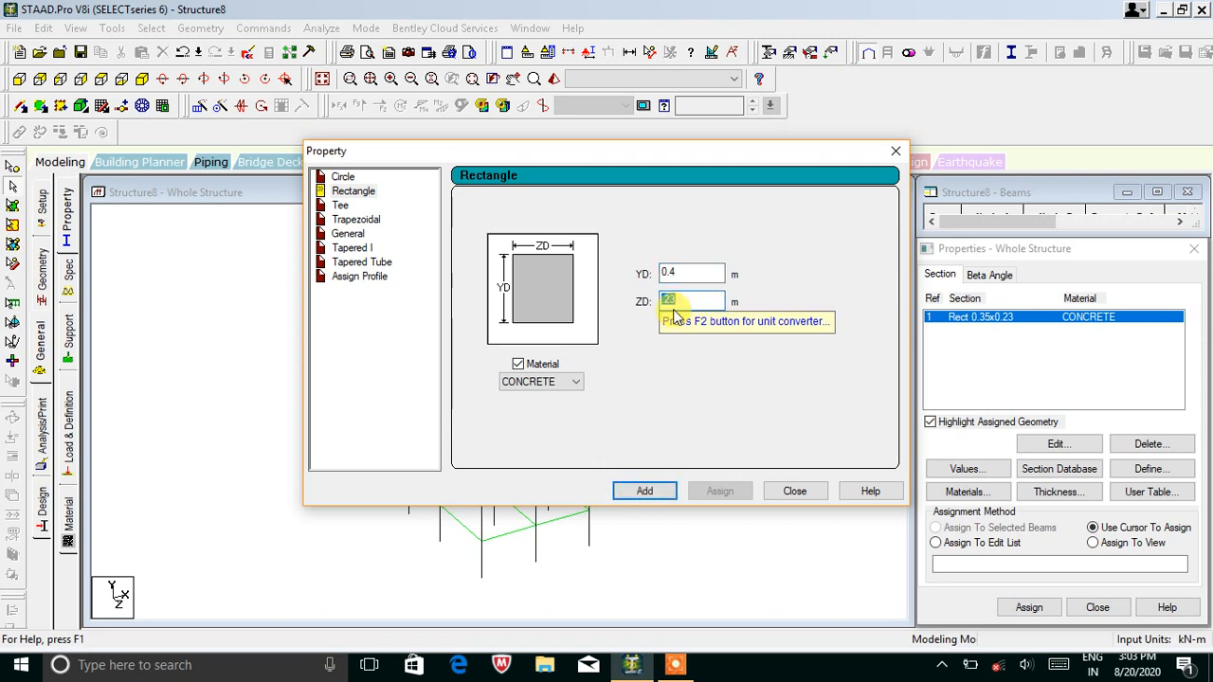
{"action": "left_click", "coordinate": [645, 491]}
{"action": "left_click", "coordinate": [791, 491]}
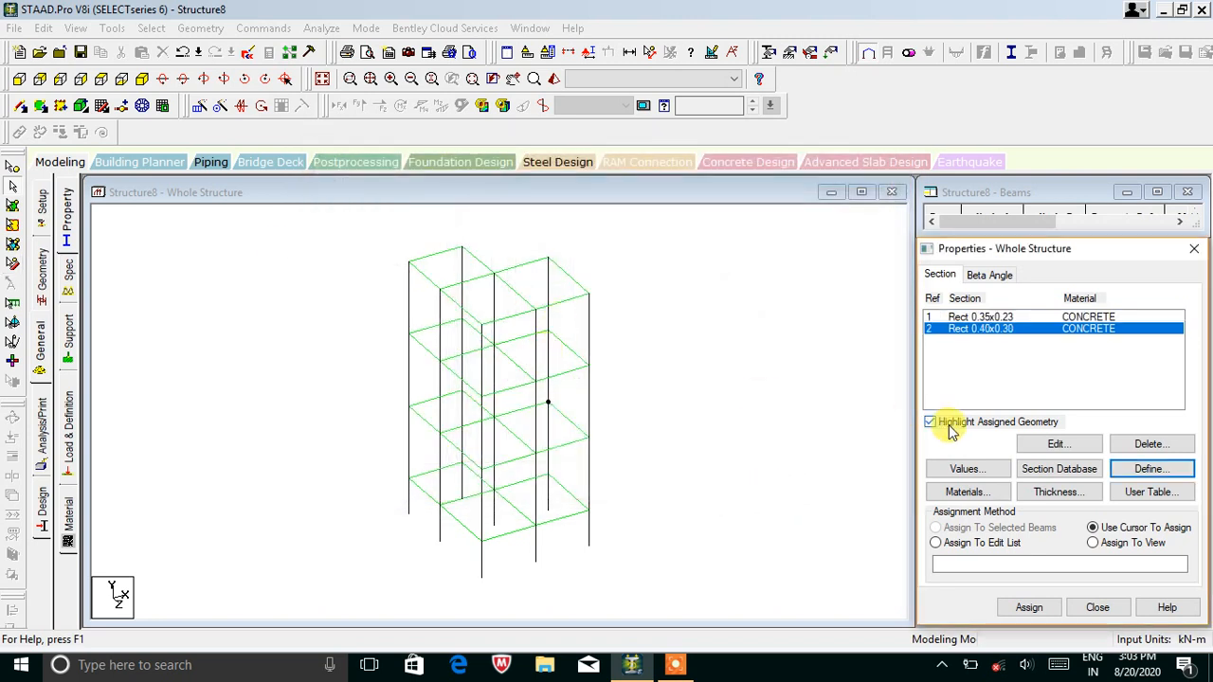
Add a 0.2 m concrete plate thickness.
{"action": "left_click", "coordinate": [1052, 493]}
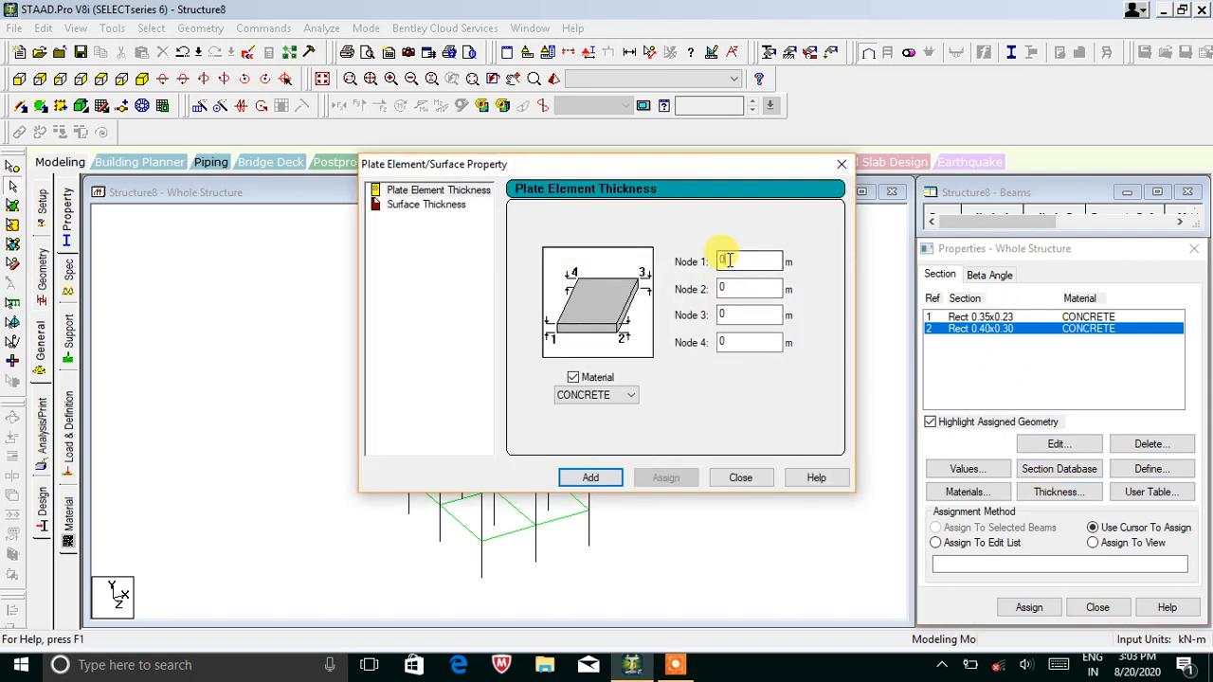
{"action": "left_click", "coordinate": [590, 479]}
{"action": "left_click", "coordinate": [732, 481]}
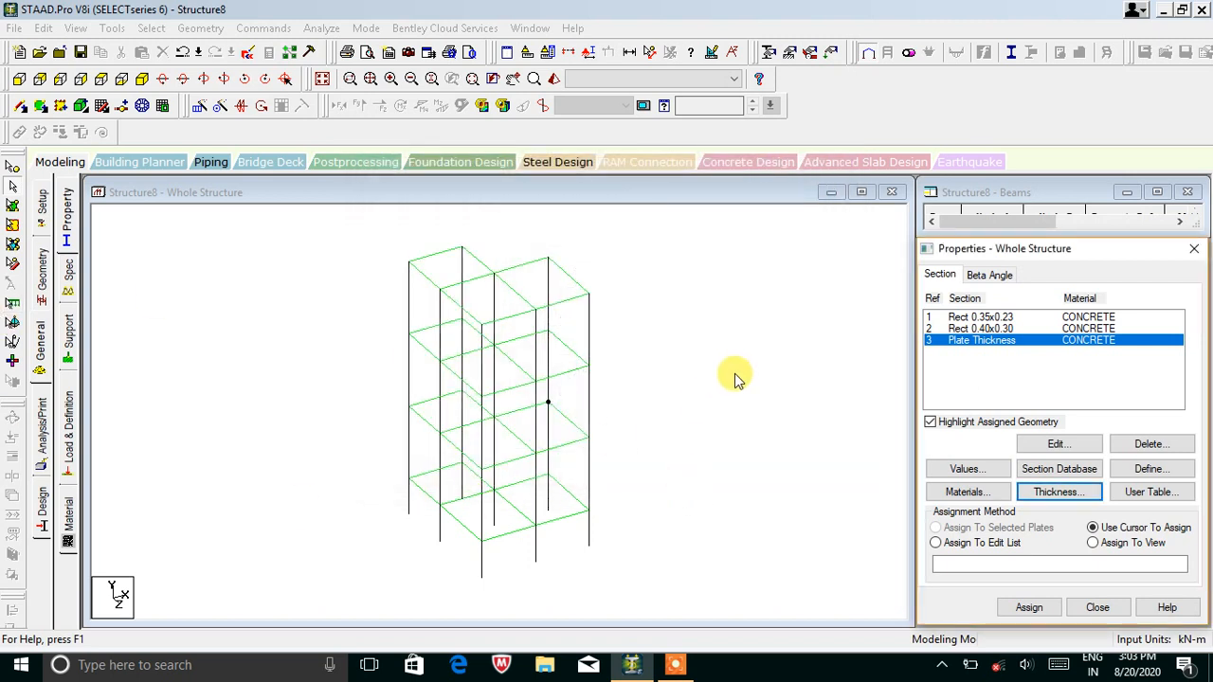
Assign the 0.35x0.23 section to all beams parallel to X and Z.
{"action": "left_click", "coordinate": [999, 316]}
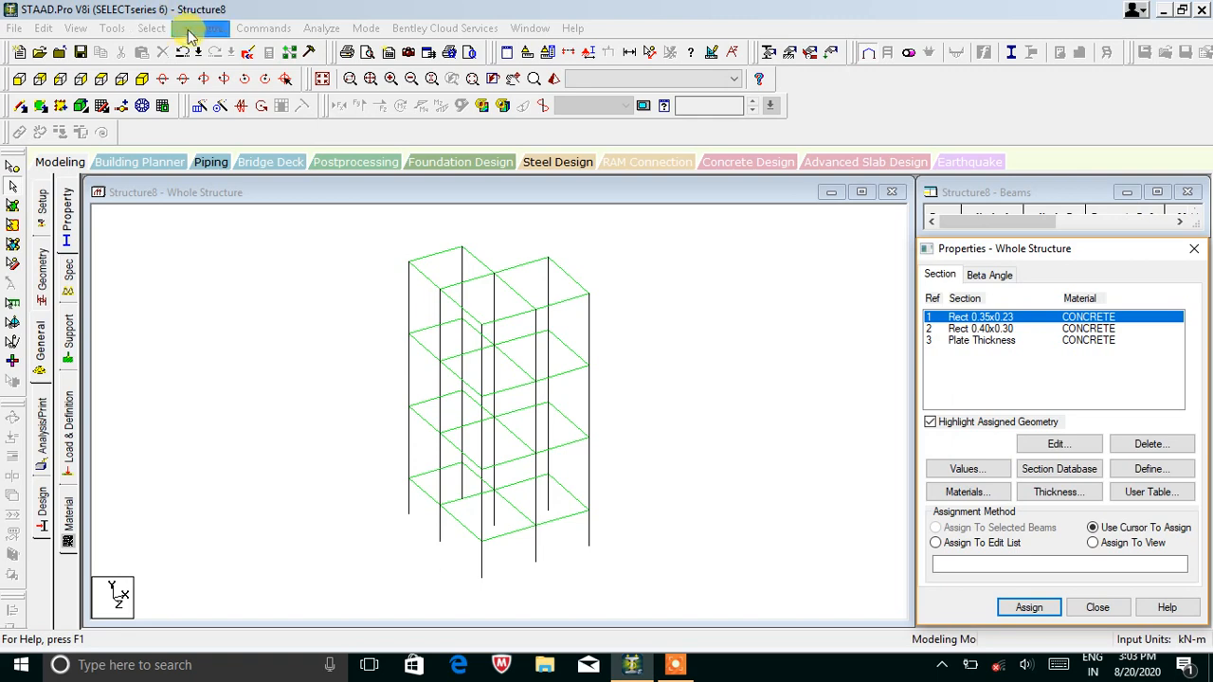
{"action": "left_click", "coordinate": [152, 28]}
{"action": "mouse_move", "coordinate": [190, 347]}
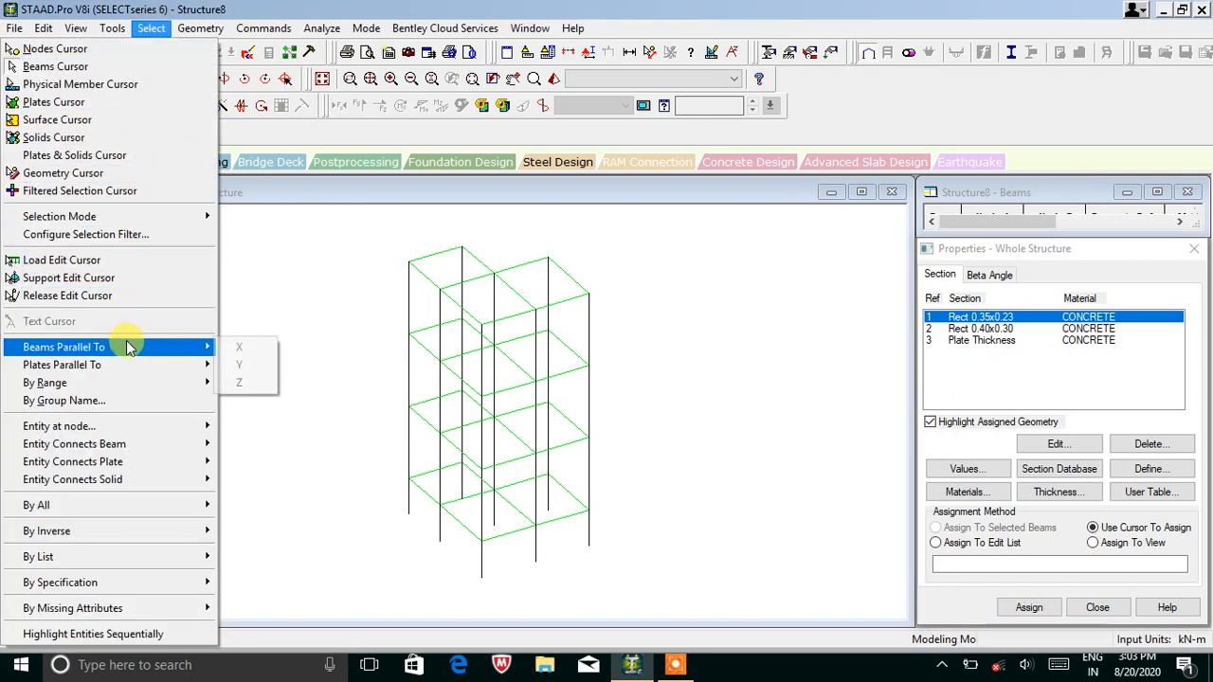
{"action": "left_click", "coordinate": [242, 347]}
{"action": "left_click", "coordinate": [151, 27]}
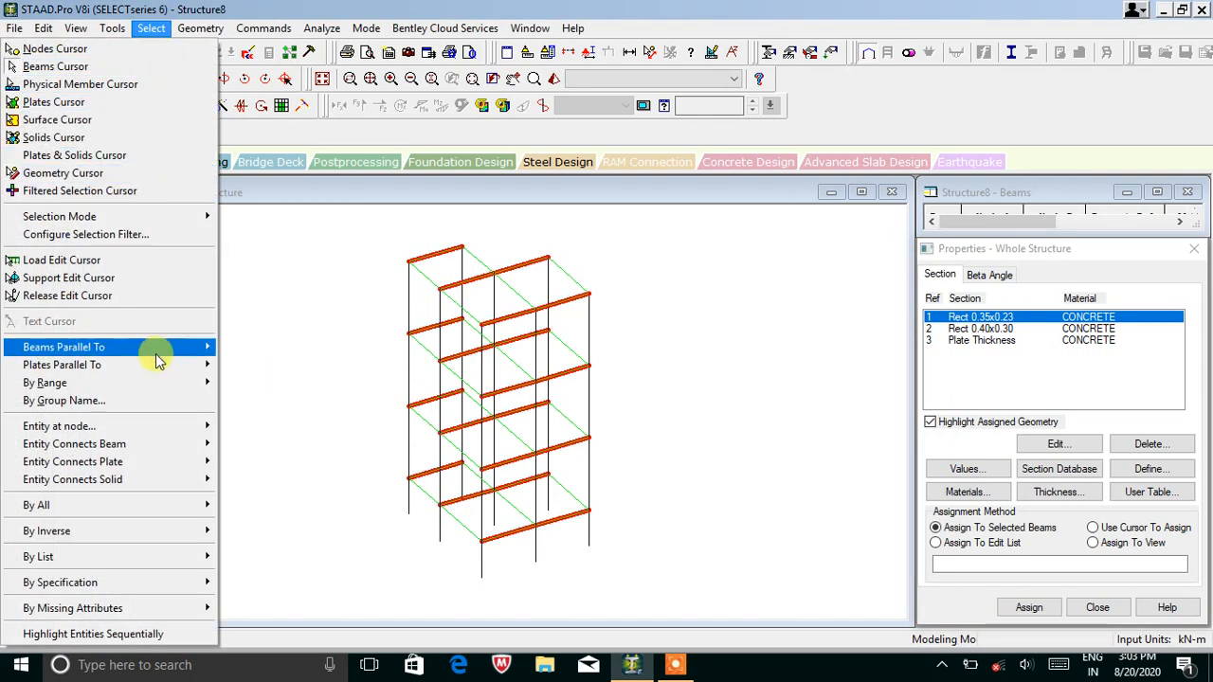
{"action": "mouse_move", "coordinate": [194, 346]}
{"action": "left_click", "coordinate": [247, 382]}
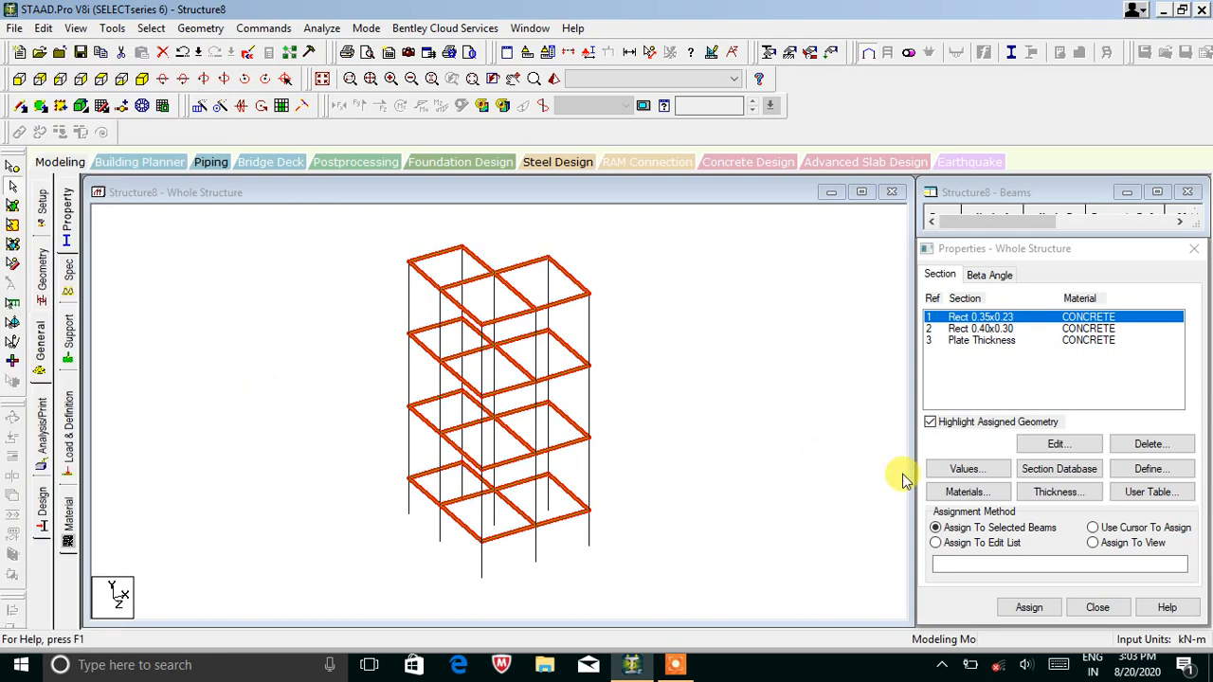
{"action": "left_click", "coordinate": [1029, 608]}
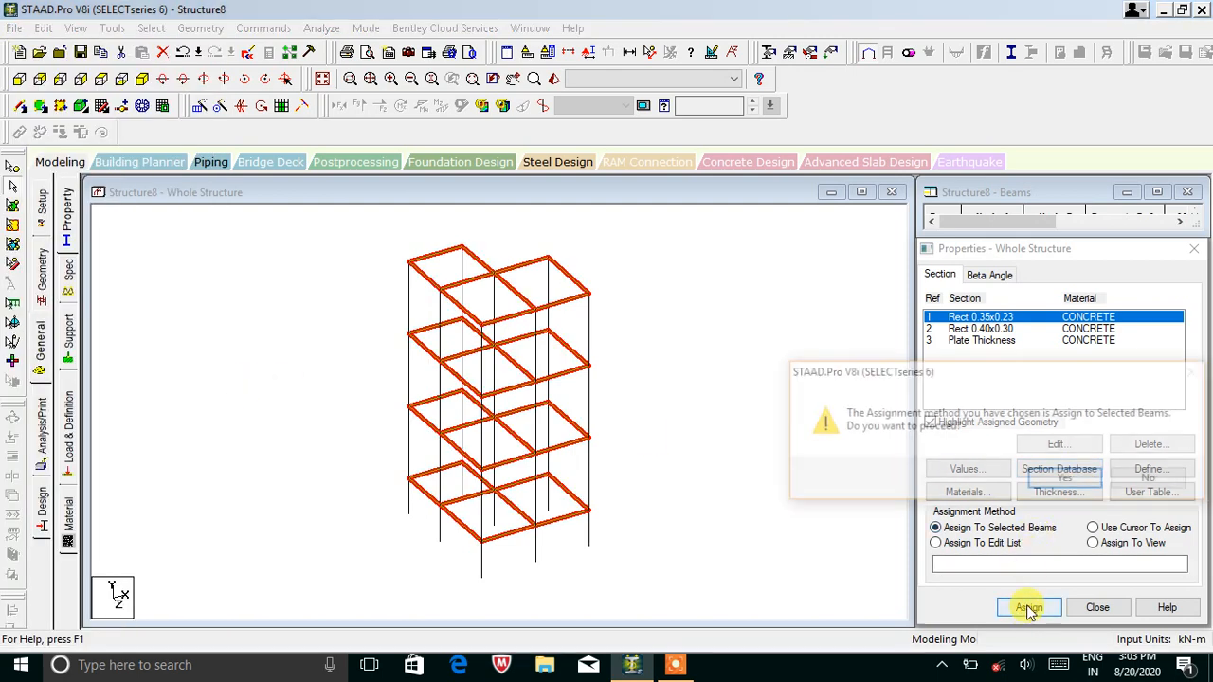
{"action": "left_click", "coordinate": [1040, 480]}
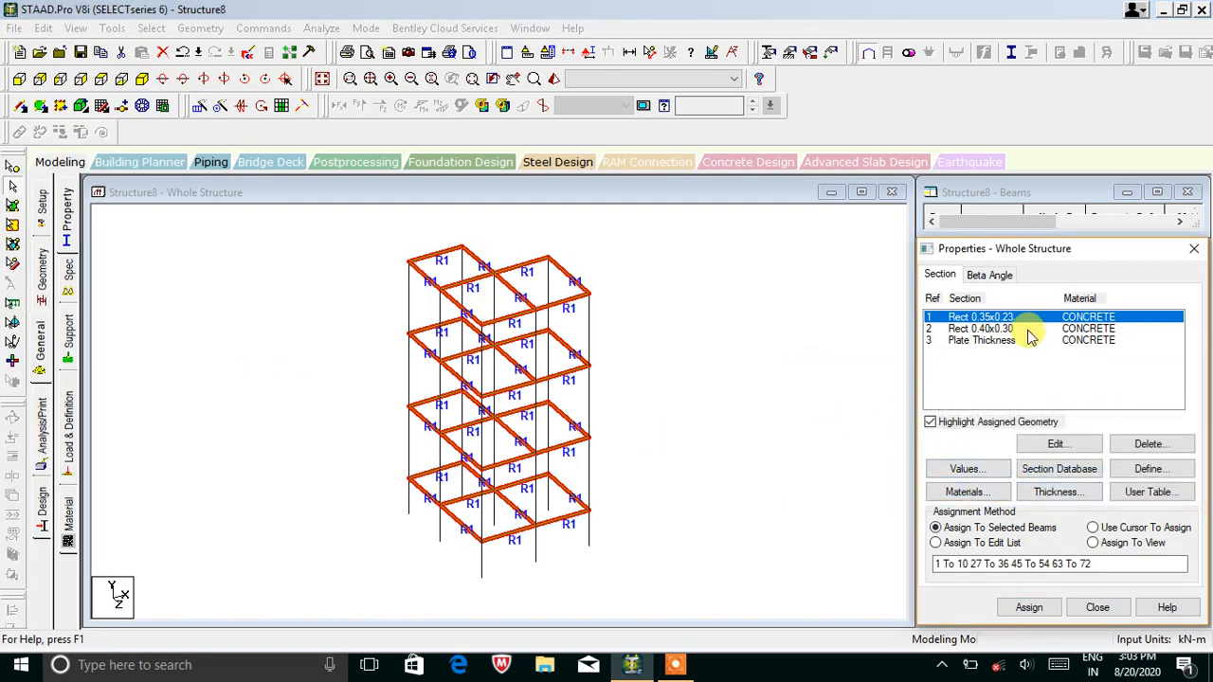
Assign the 0.40x0.30 section to all columns parallel to Y.
{"action": "left_click", "coordinate": [1021, 328]}
{"action": "left_click", "coordinate": [151, 28]}
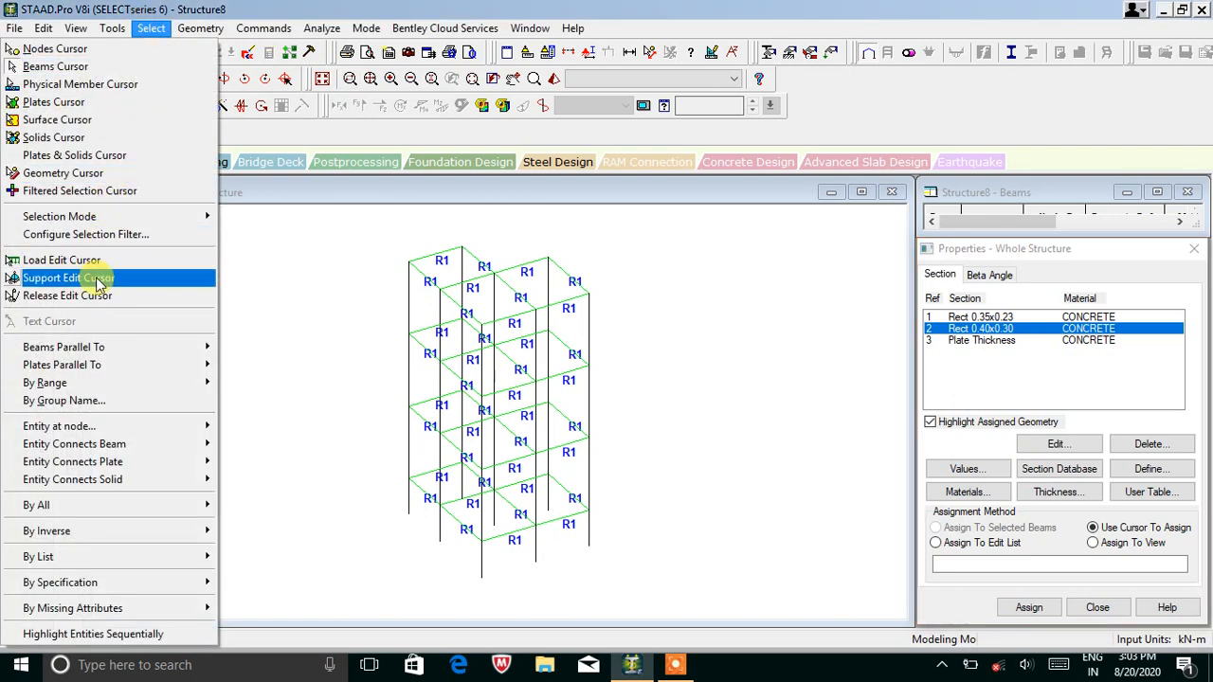
{"action": "mouse_move", "coordinate": [204, 350]}
{"action": "left_click", "coordinate": [237, 366]}
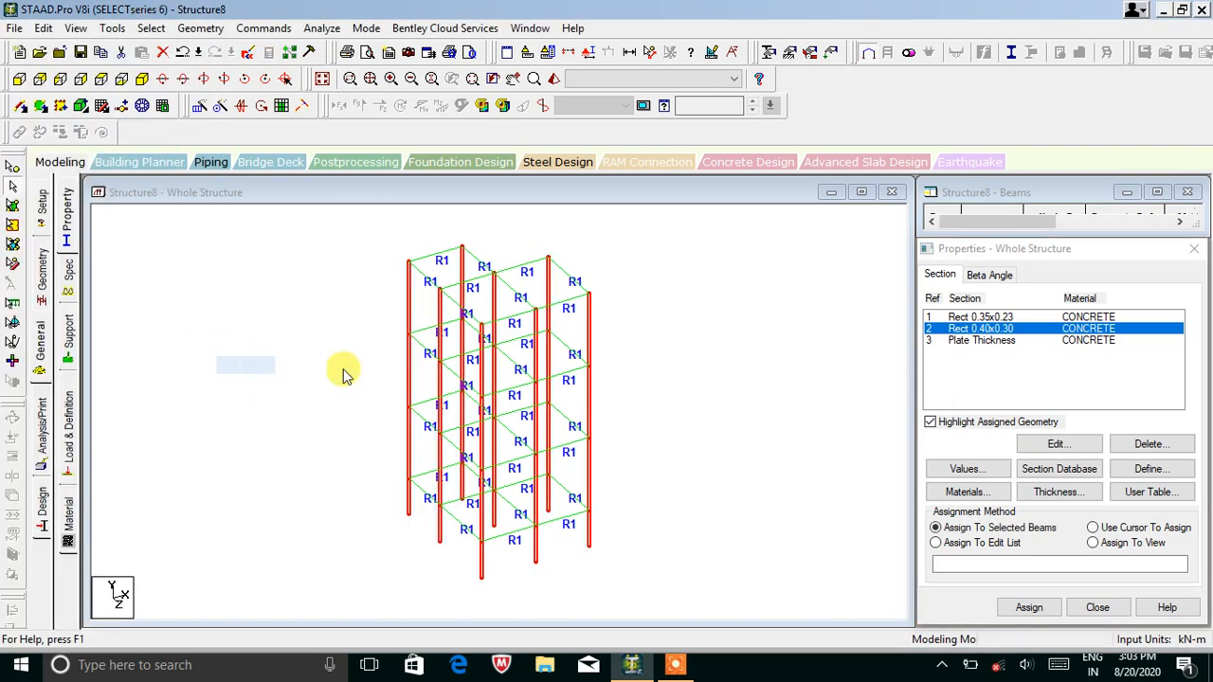
{"action": "left_click", "coordinate": [1029, 608]}
{"action": "left_click", "coordinate": [1061, 481]}
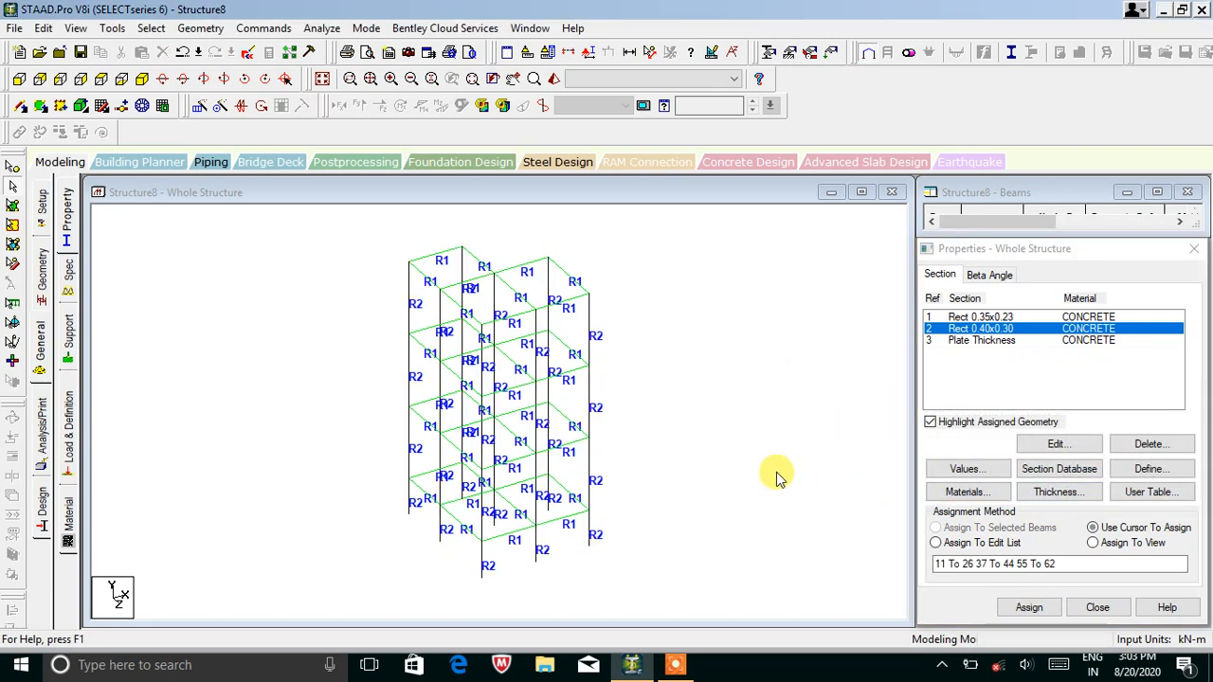
{"action": "left_click", "coordinate": [986, 340]}
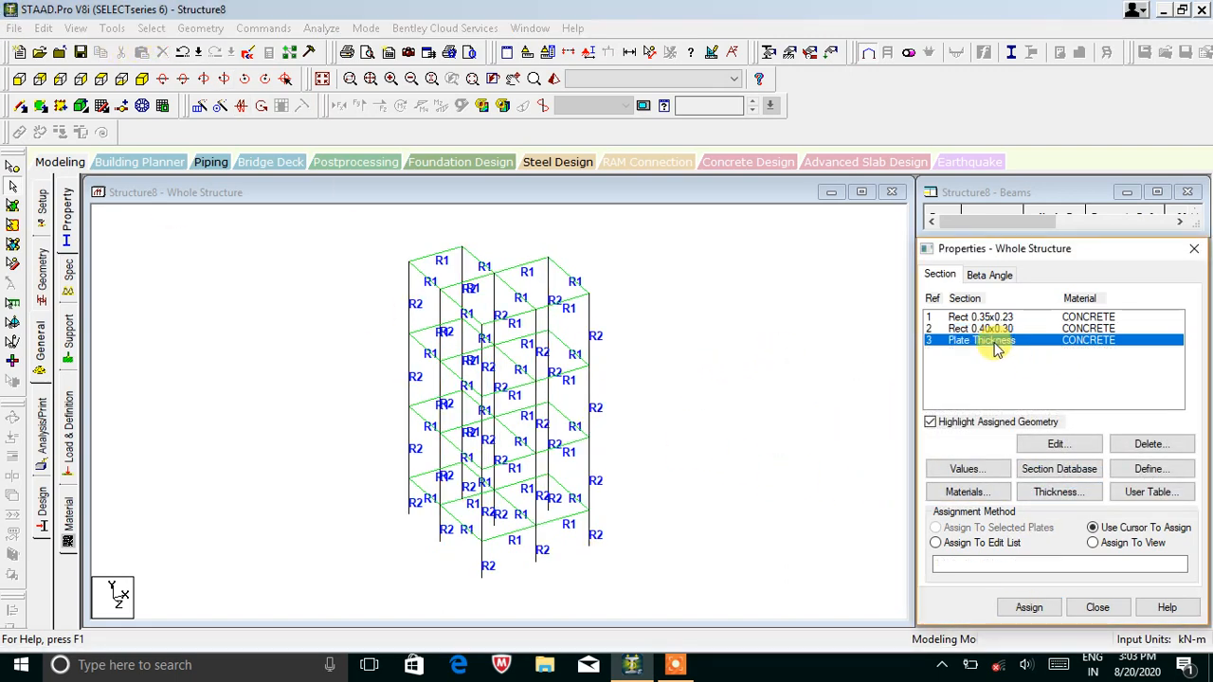
Select all plates parallel to XZ and assign them the 0.2 m thickness.
{"action": "left_click", "coordinate": [154, 30]}
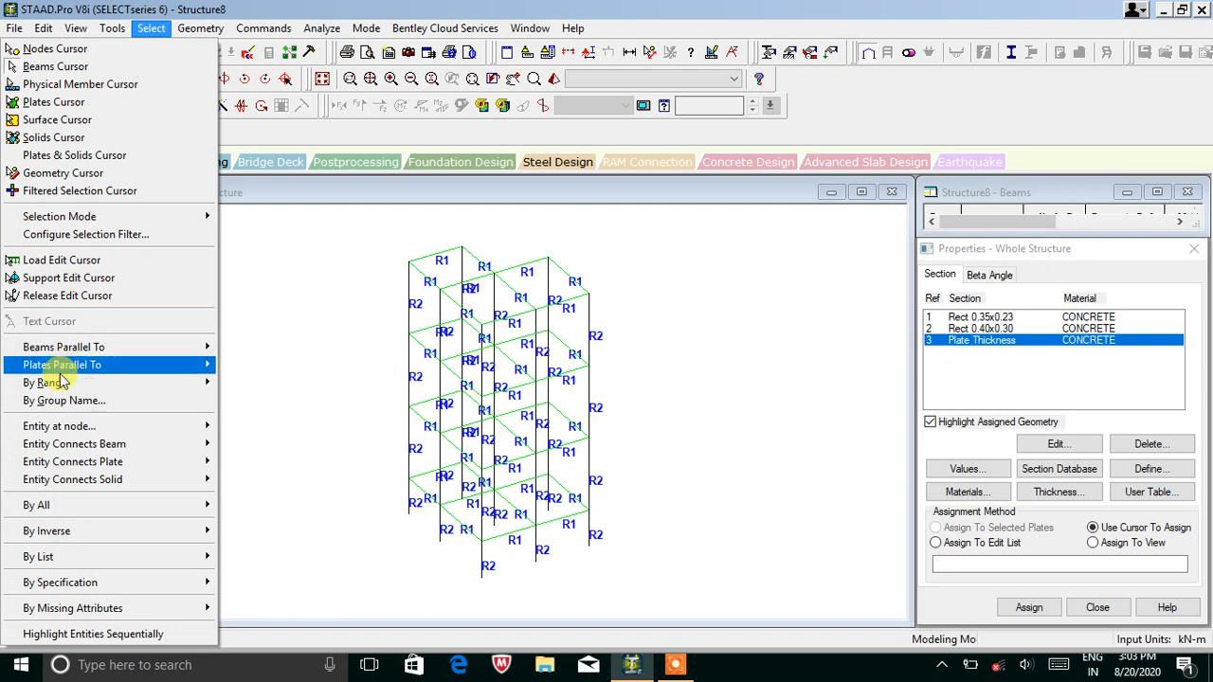
{"action": "mouse_move", "coordinate": [68, 368]}
{"action": "left_click", "coordinate": [250, 401]}
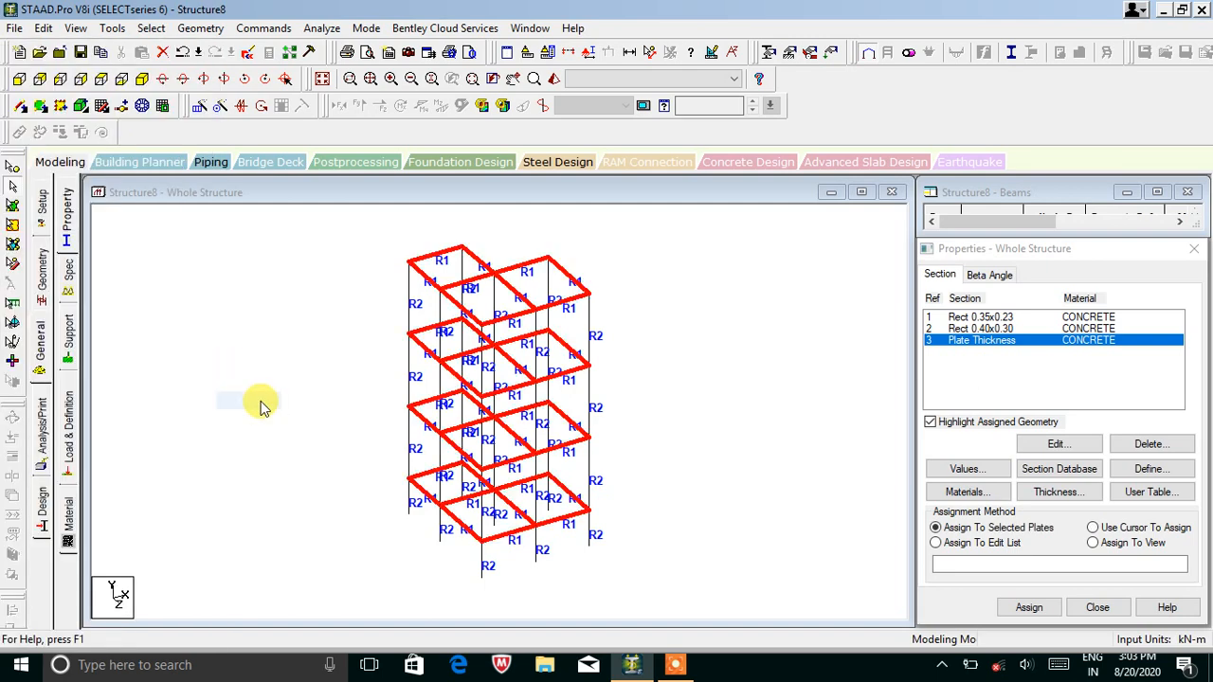
{"action": "left_click", "coordinate": [936, 528]}
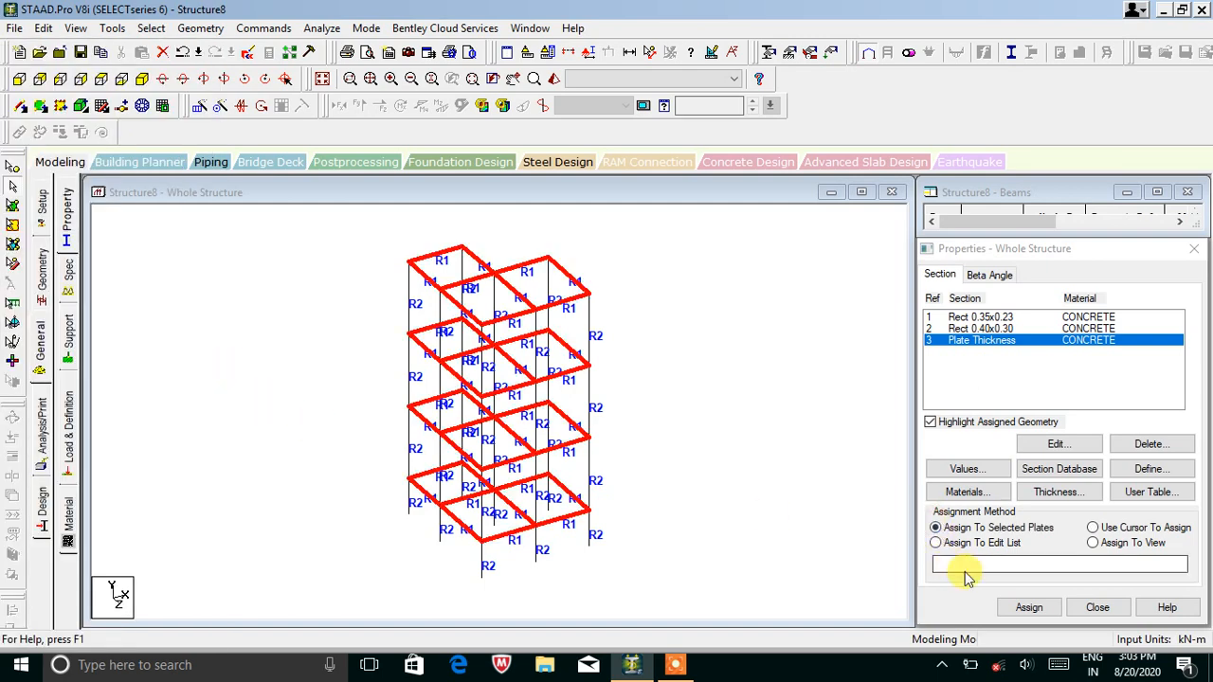
{"action": "left_click", "coordinate": [1029, 607]}
{"action": "left_click", "coordinate": [1065, 477]}
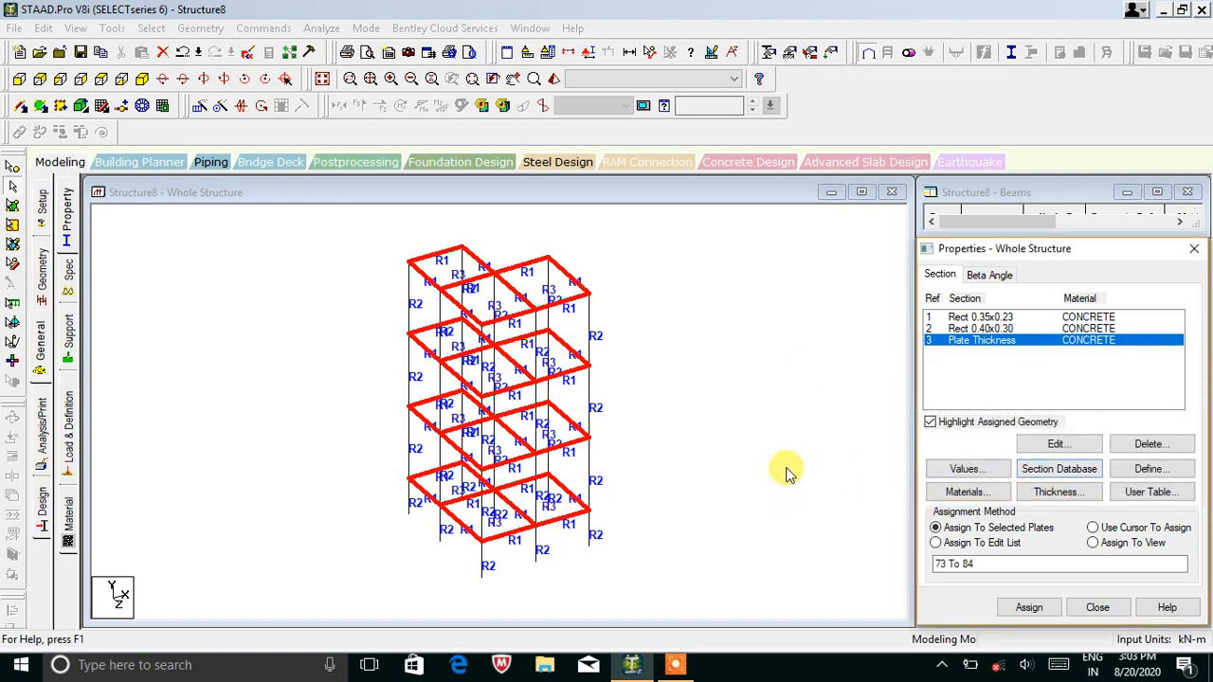
{"action": "left_click", "coordinate": [554, 79]}
{"action": "left_click_drag", "start_coordinate": [617, 303], "coordinate": [522, 463]}
{"action": "left_click_drag", "start_coordinate": [560, 285], "coordinate": [315, 291]}
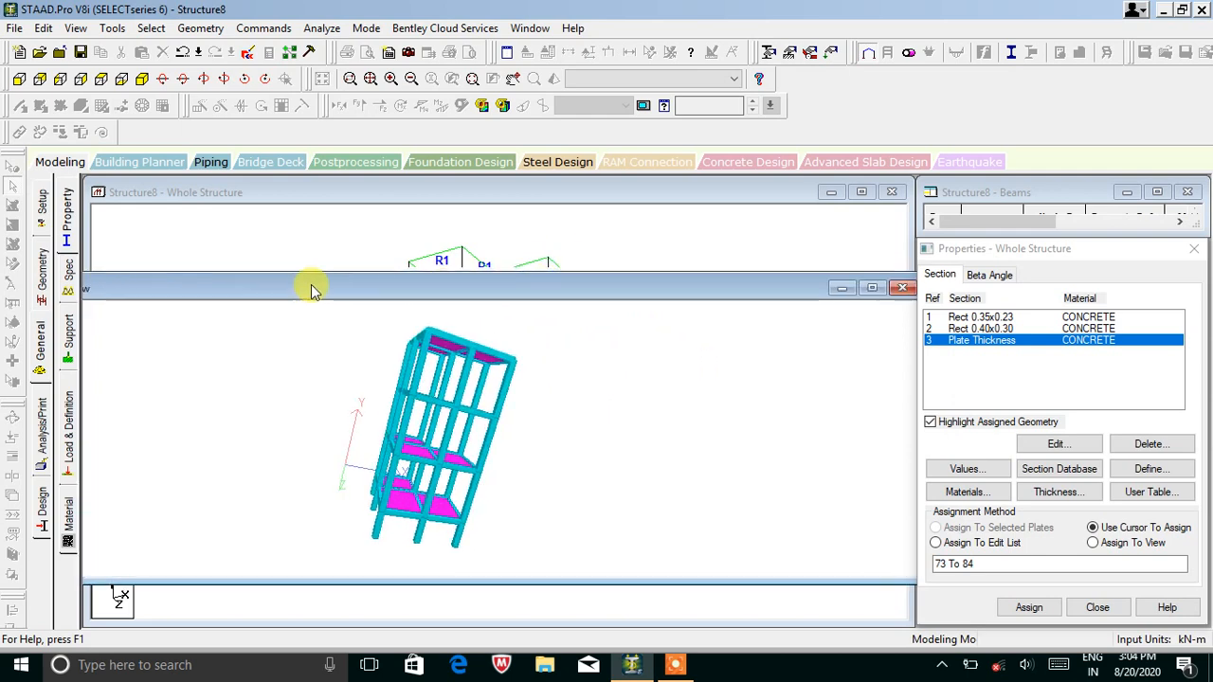
{"action": "left_click", "coordinate": [899, 288]}
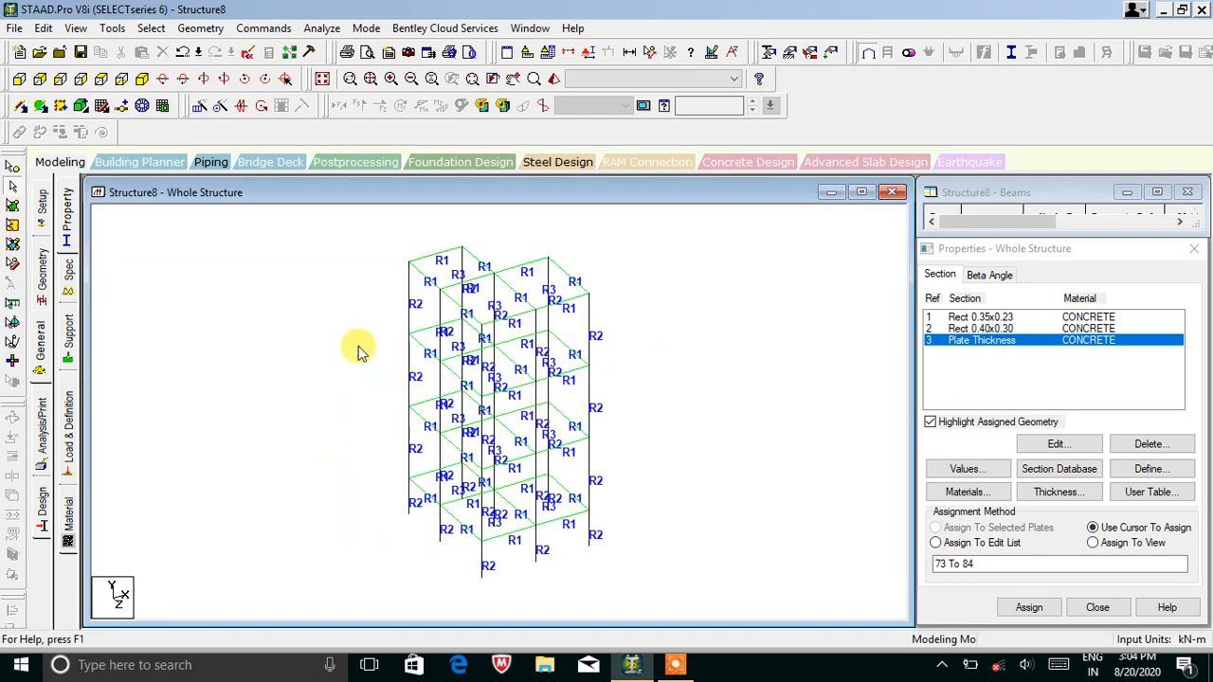
{"action": "left_click", "coordinate": [67, 338]}
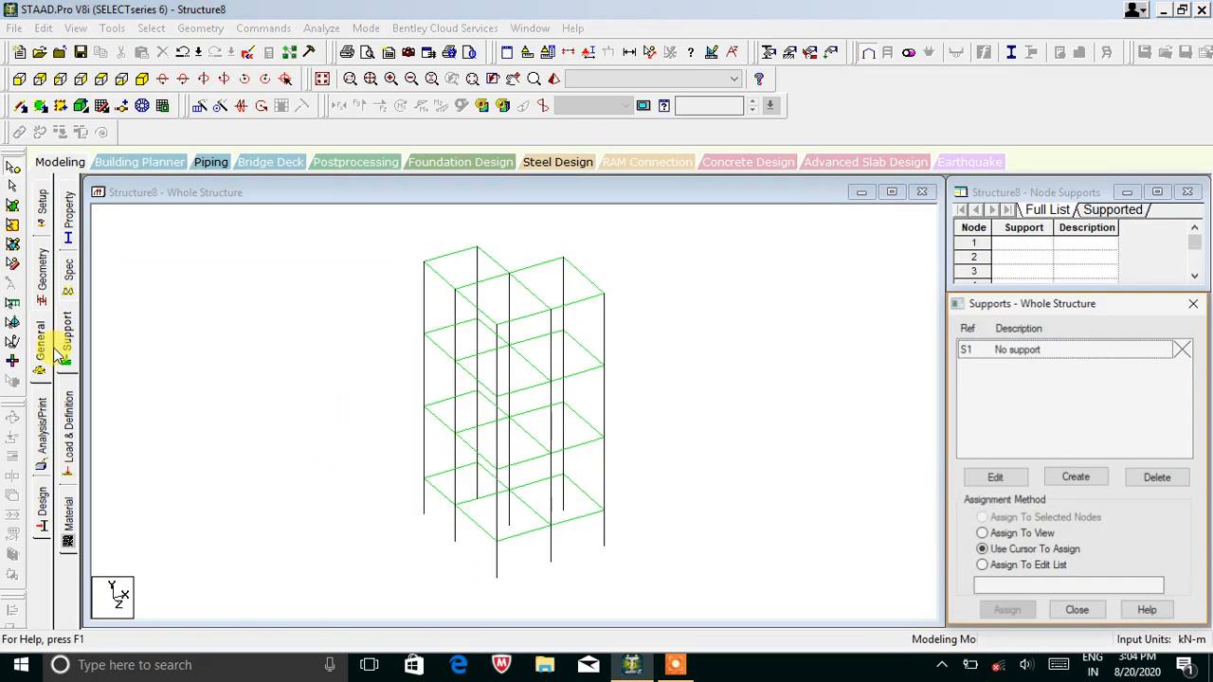
Create a fixed Support 2 and assign it to the base nodes, then undo it.
{"action": "left_click", "coordinate": [1062, 477]}
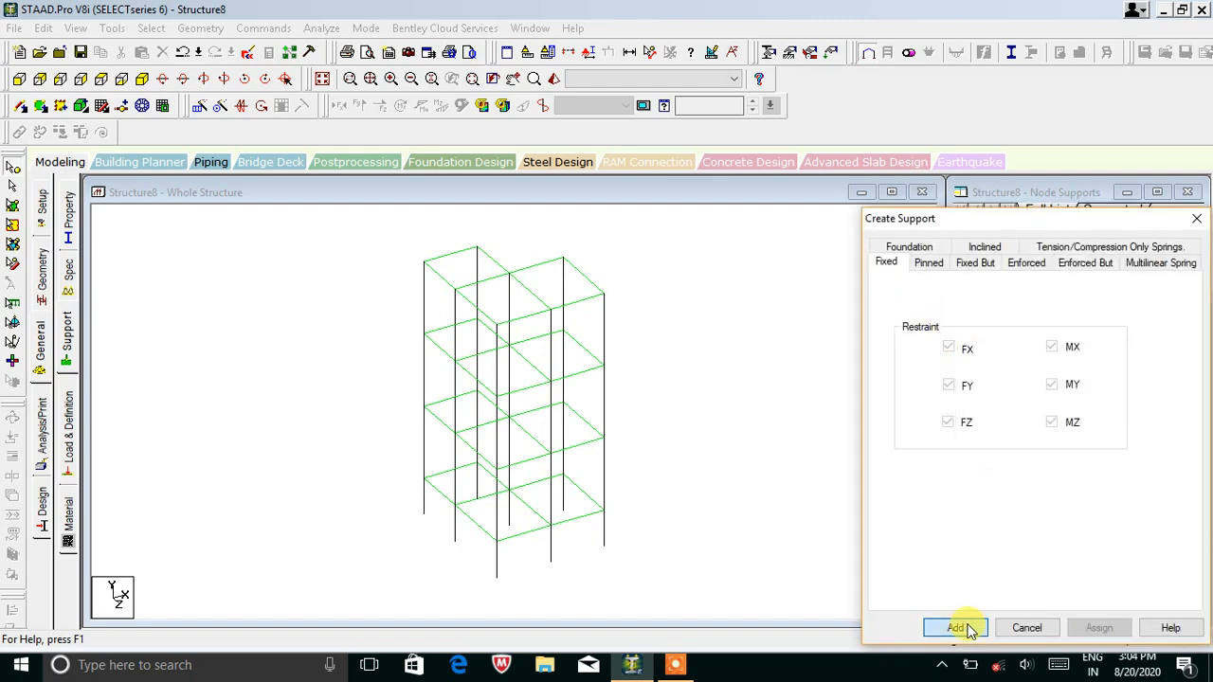
{"action": "left_click", "coordinate": [957, 627]}
{"action": "left_click", "coordinate": [1015, 368]}
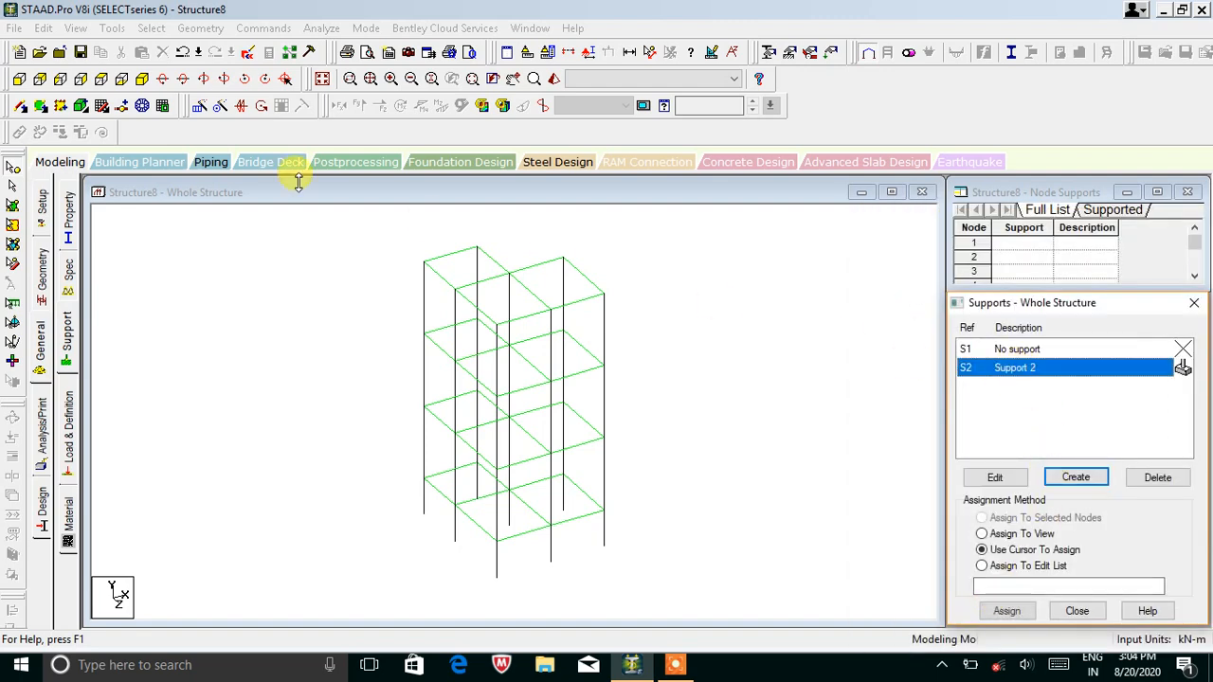
{"action": "left_click", "coordinate": [19, 83]}
{"action": "left_click_drag", "start_coordinate": [608, 557], "coordinate": [390, 587]}
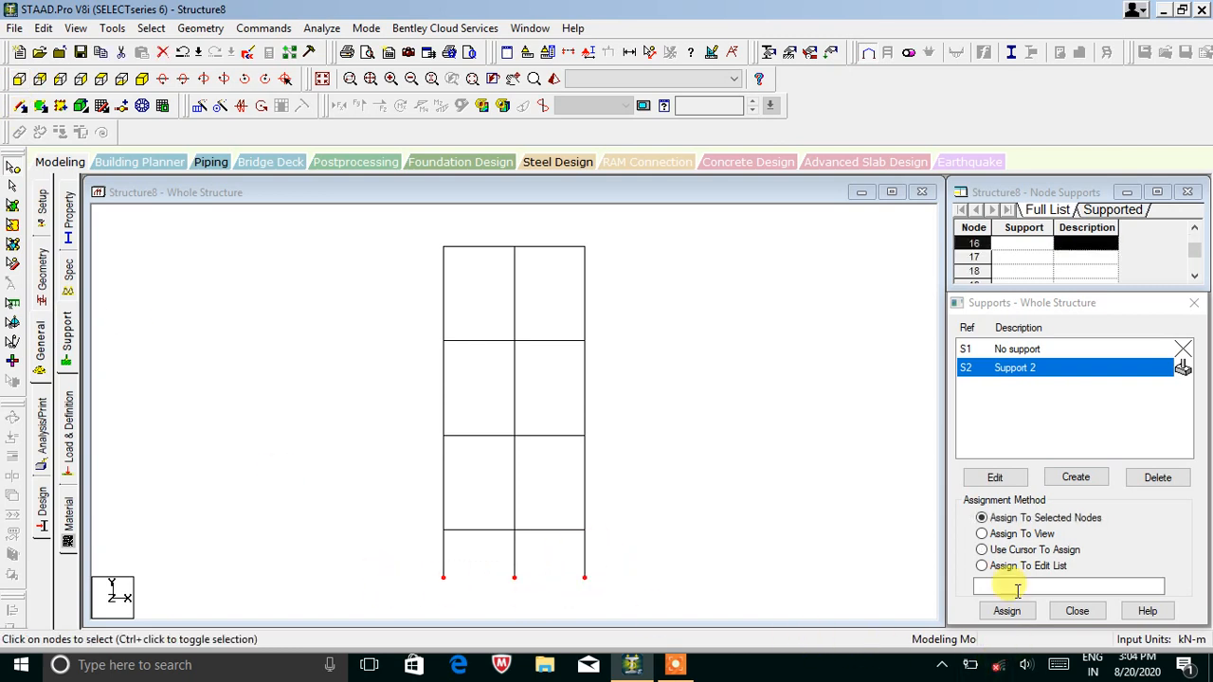
{"action": "left_click", "coordinate": [143, 79]}
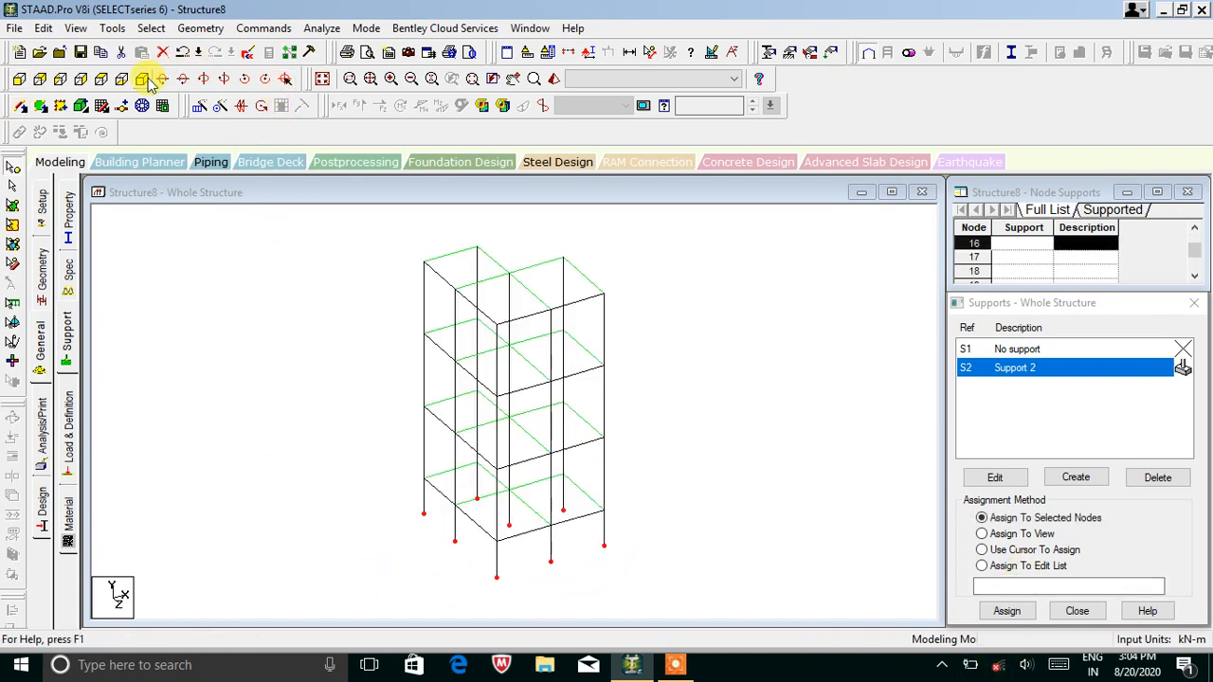
{"action": "left_click", "coordinate": [1006, 612]}
{"action": "left_click", "coordinate": [1042, 512]}
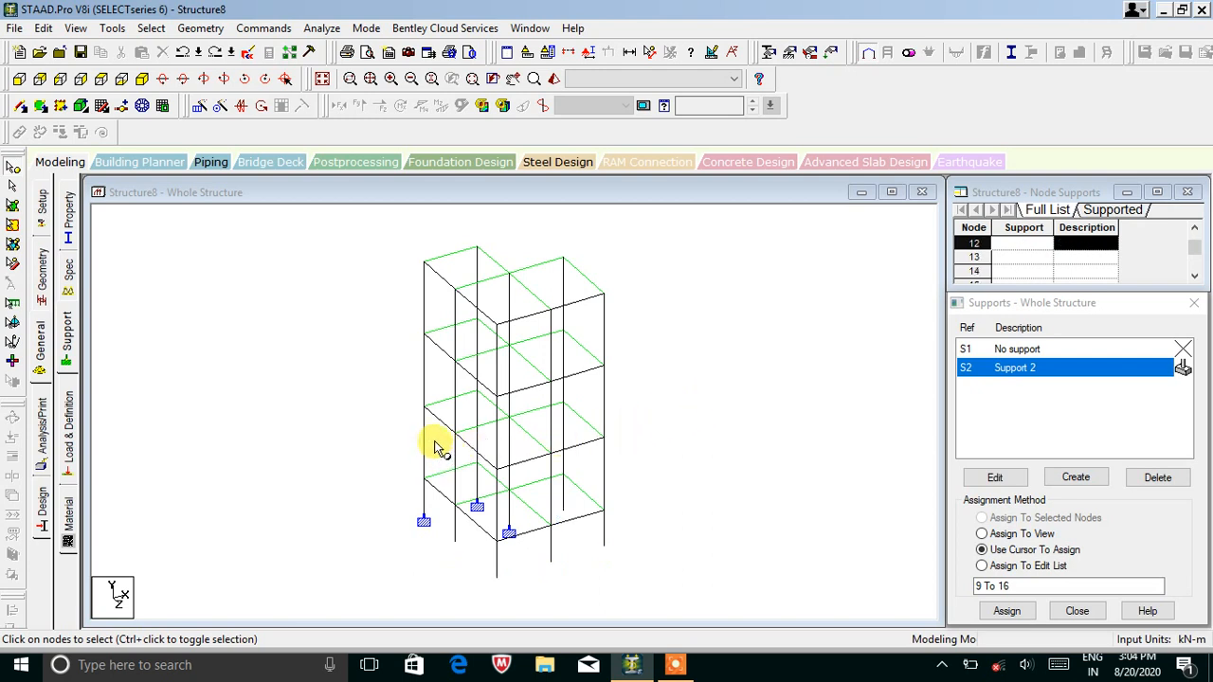
{"action": "key", "text": "ctrl+z"}
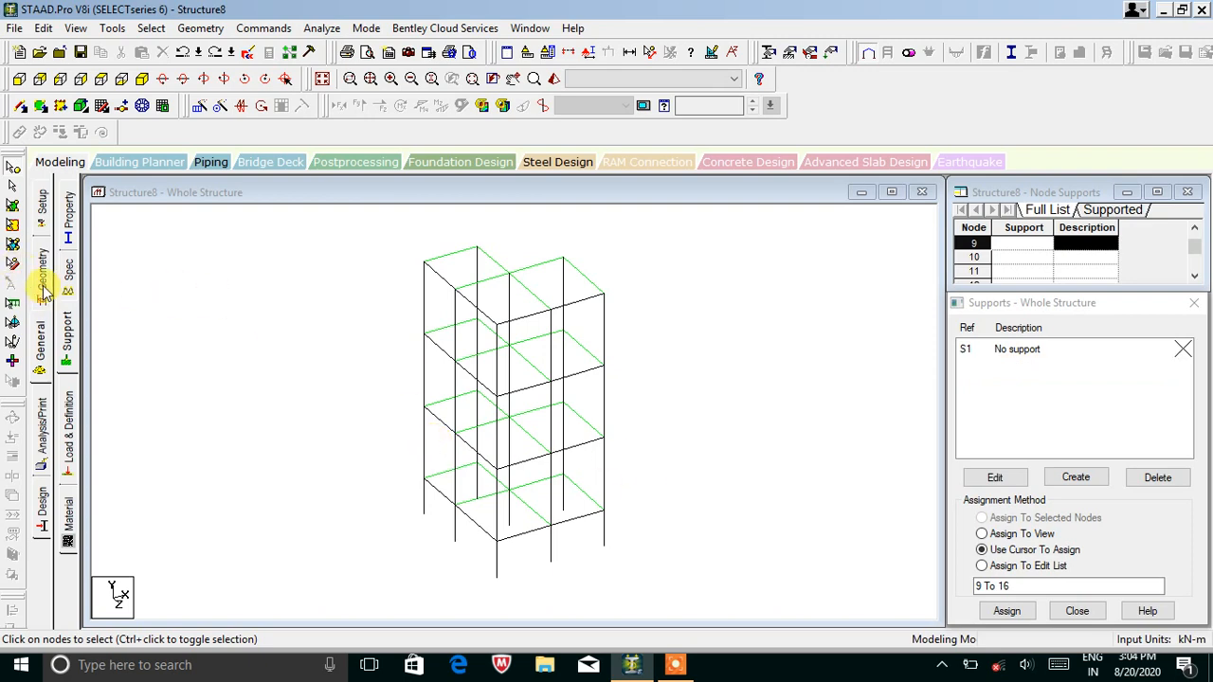
{"action": "left_click", "coordinate": [68, 213]}
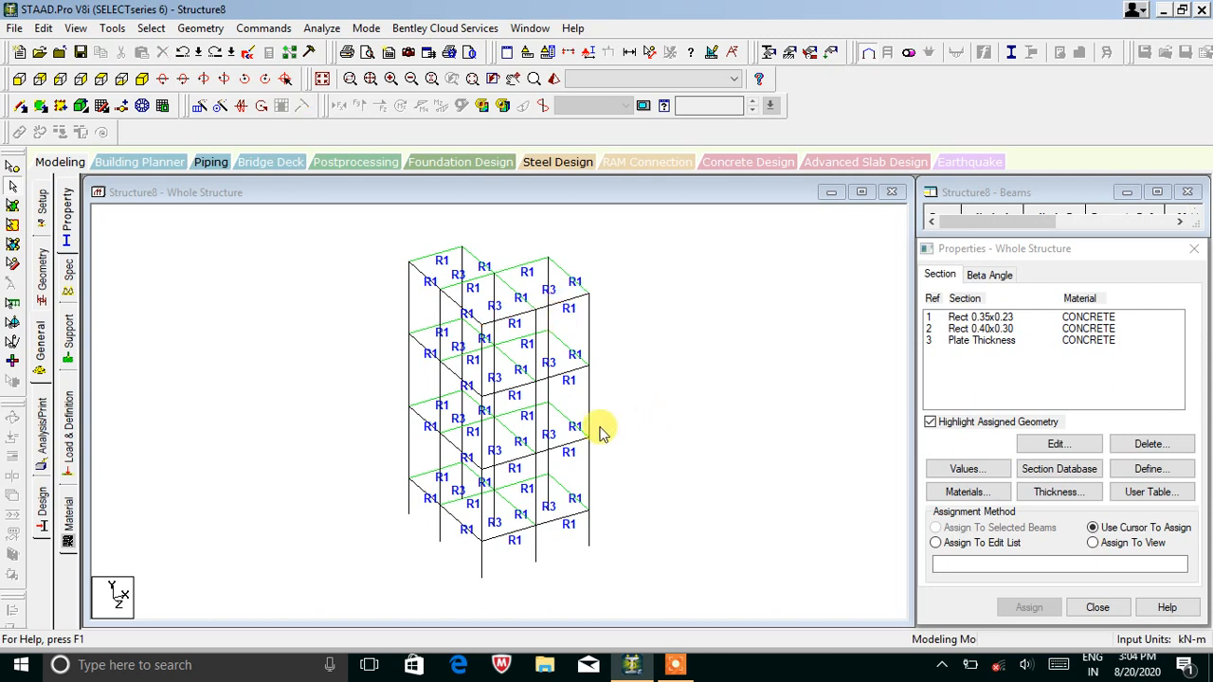
Create a fixed Support 2 and save the modified structure when prompted.
{"action": "left_click", "coordinate": [43, 344]}
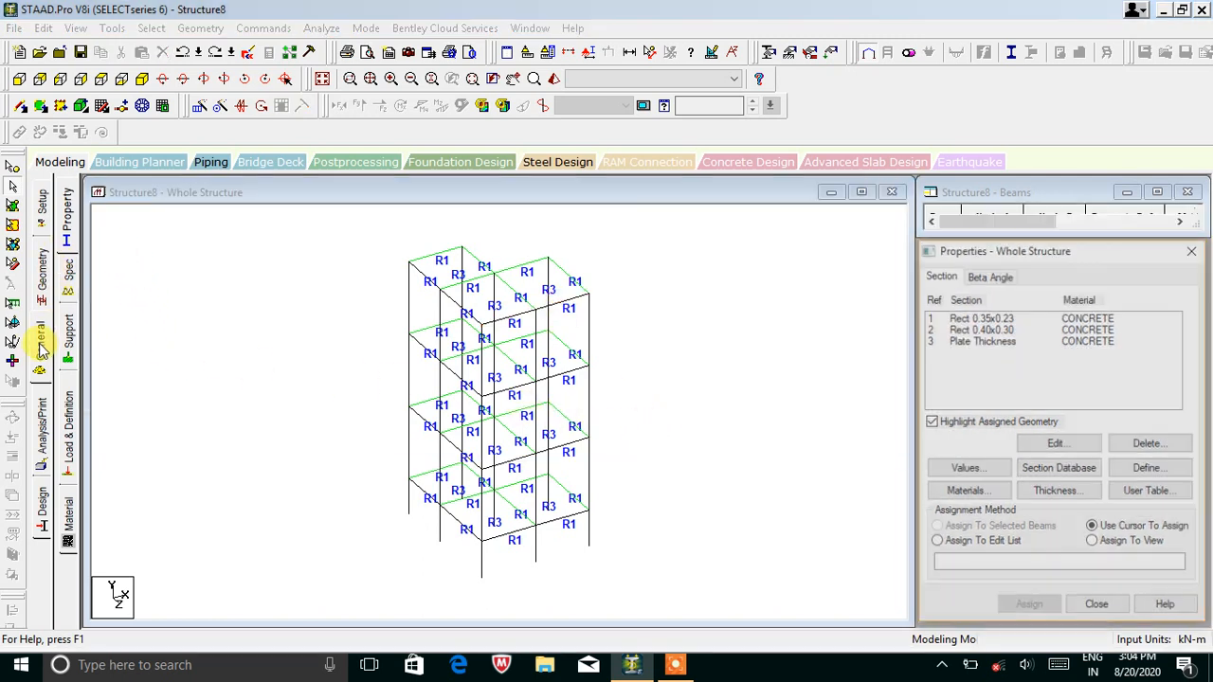
{"action": "left_click", "coordinate": [675, 445]}
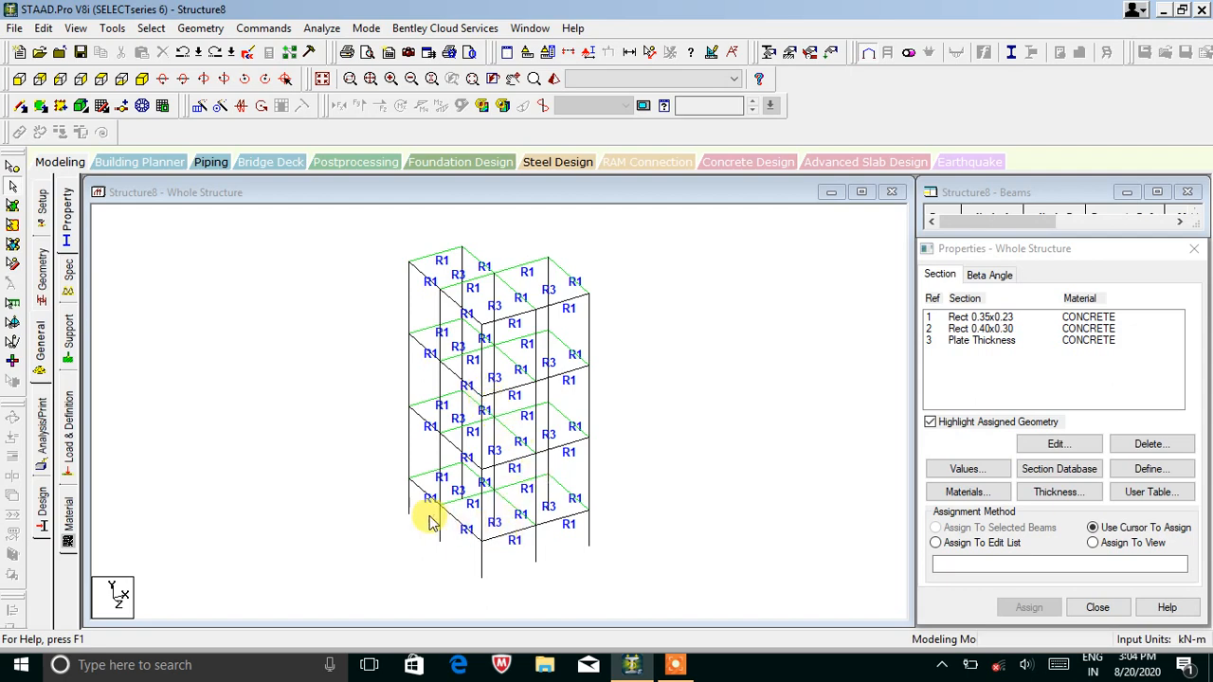
{"action": "left_click", "coordinate": [68, 345]}
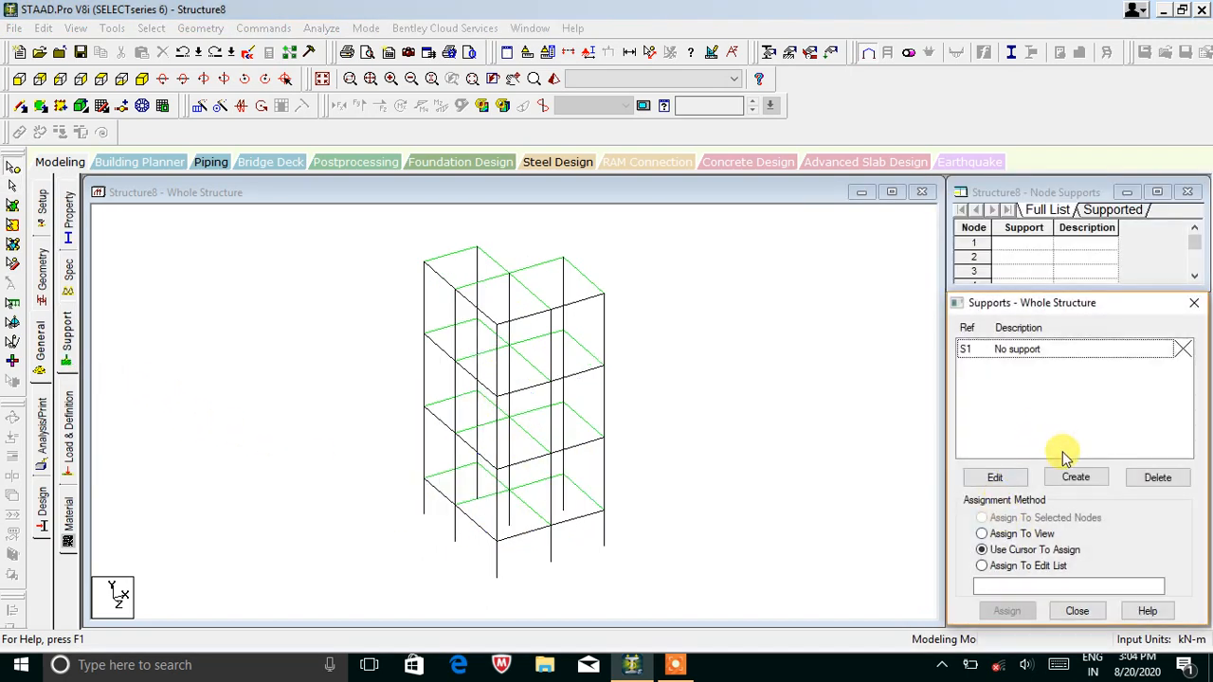
{"action": "left_click", "coordinate": [1075, 476]}
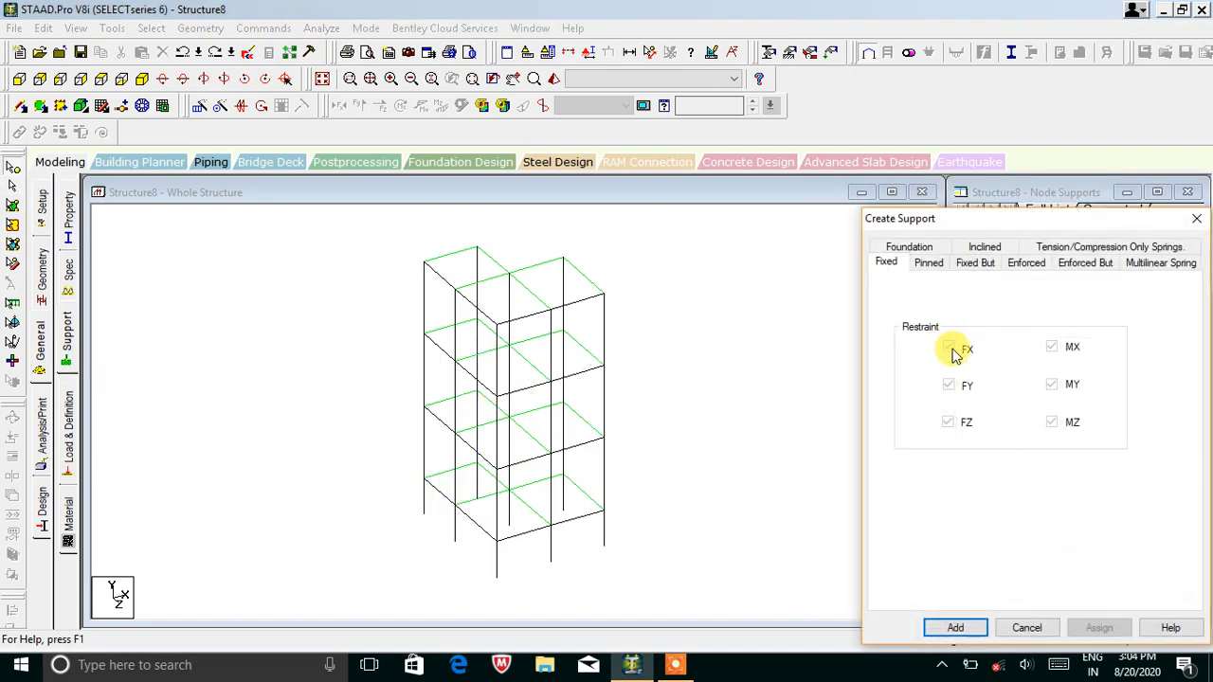
{"action": "left_click", "coordinate": [957, 628]}
{"action": "left_click", "coordinate": [1010, 368]}
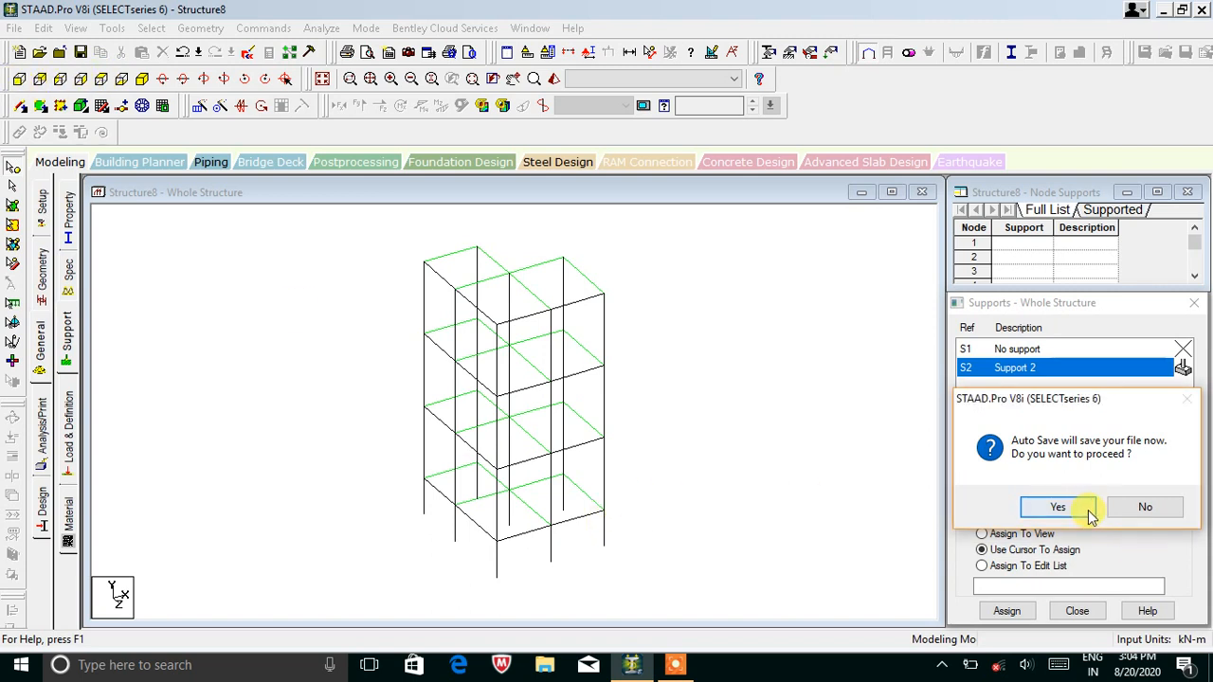
{"action": "left_click", "coordinate": [1057, 507]}
{"action": "left_click", "coordinate": [502, 354]}
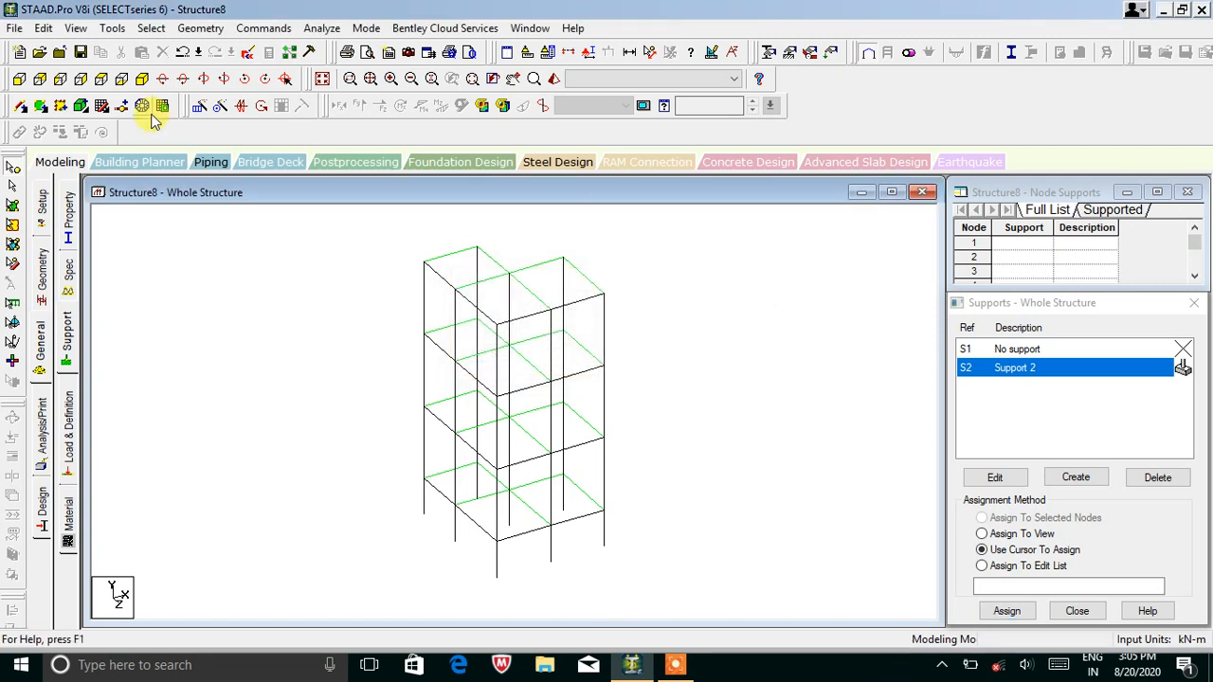
Assign Support 2 to base nodes 9 to 16 selected in front elevation.
{"action": "left_click", "coordinate": [18, 79]}
{"action": "left_click_drag", "start_coordinate": [625, 560], "coordinate": [428, 590]}
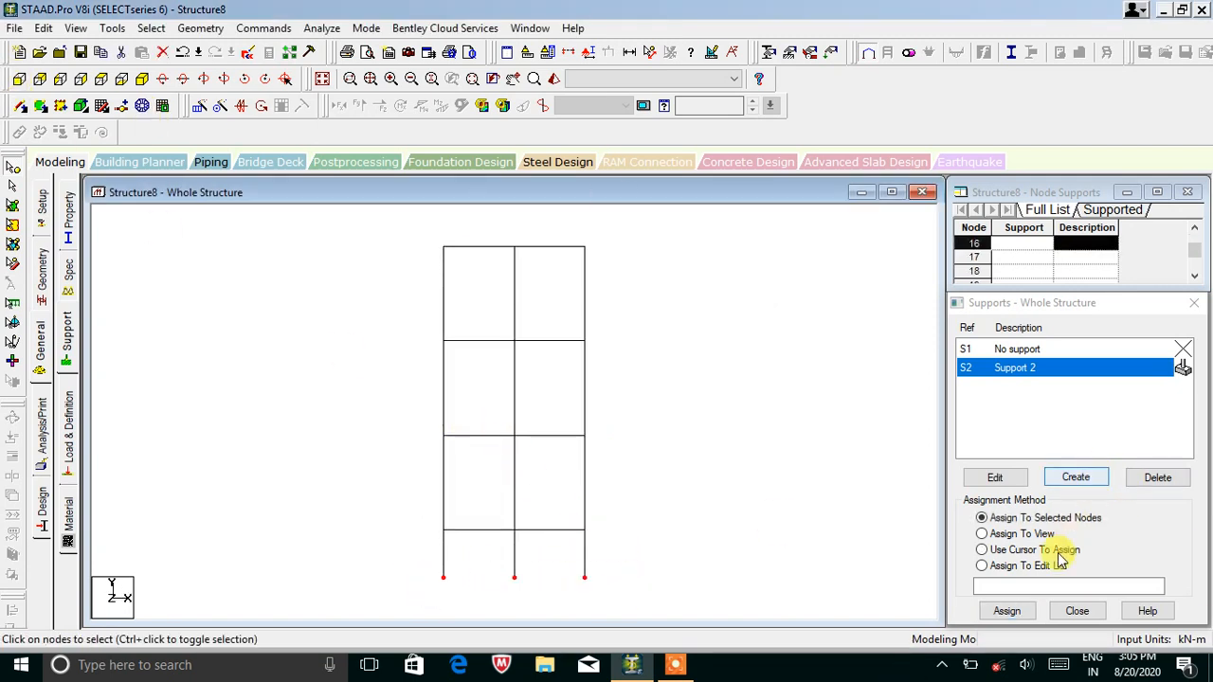
{"action": "left_click", "coordinate": [1007, 612]}
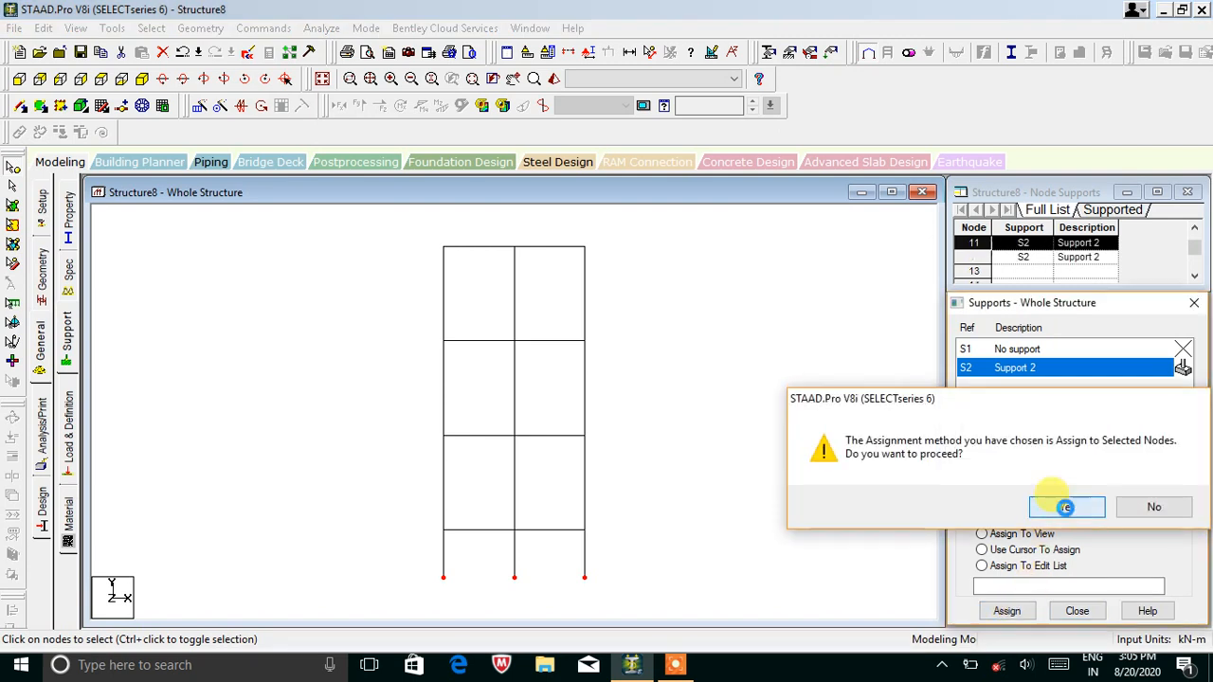
{"action": "left_click", "coordinate": [1065, 508]}
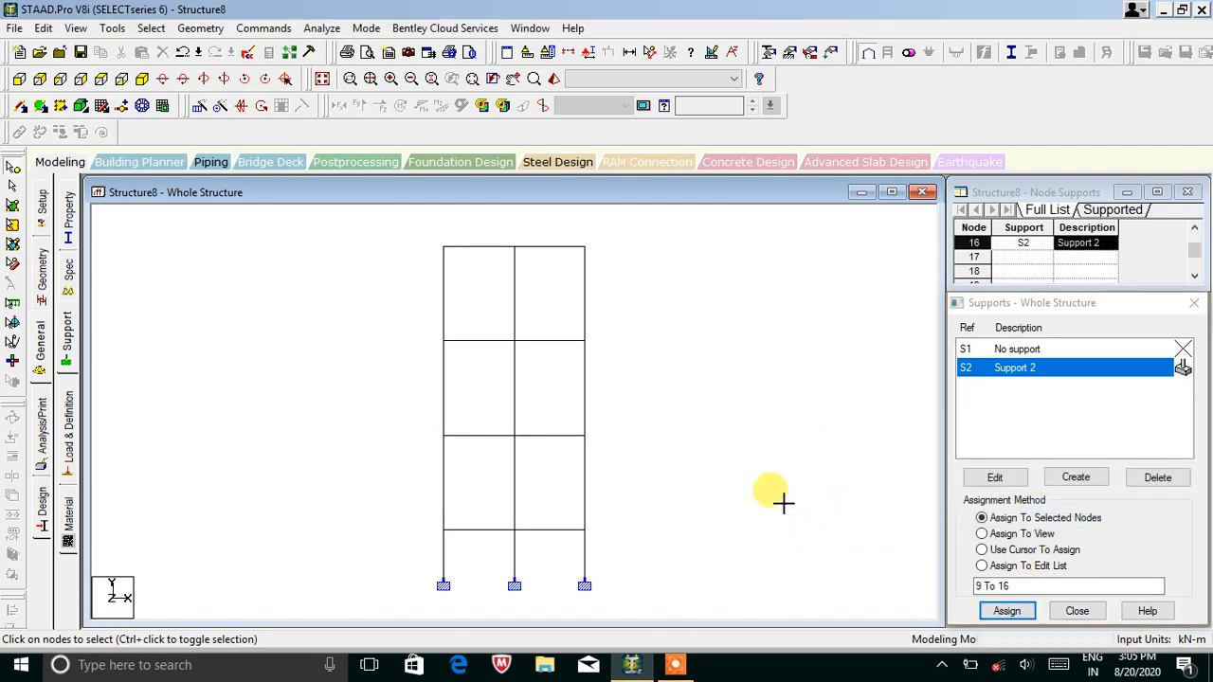
{"action": "left_click", "coordinate": [67, 409]}
{"action": "left_click", "coordinate": [80, 107]}
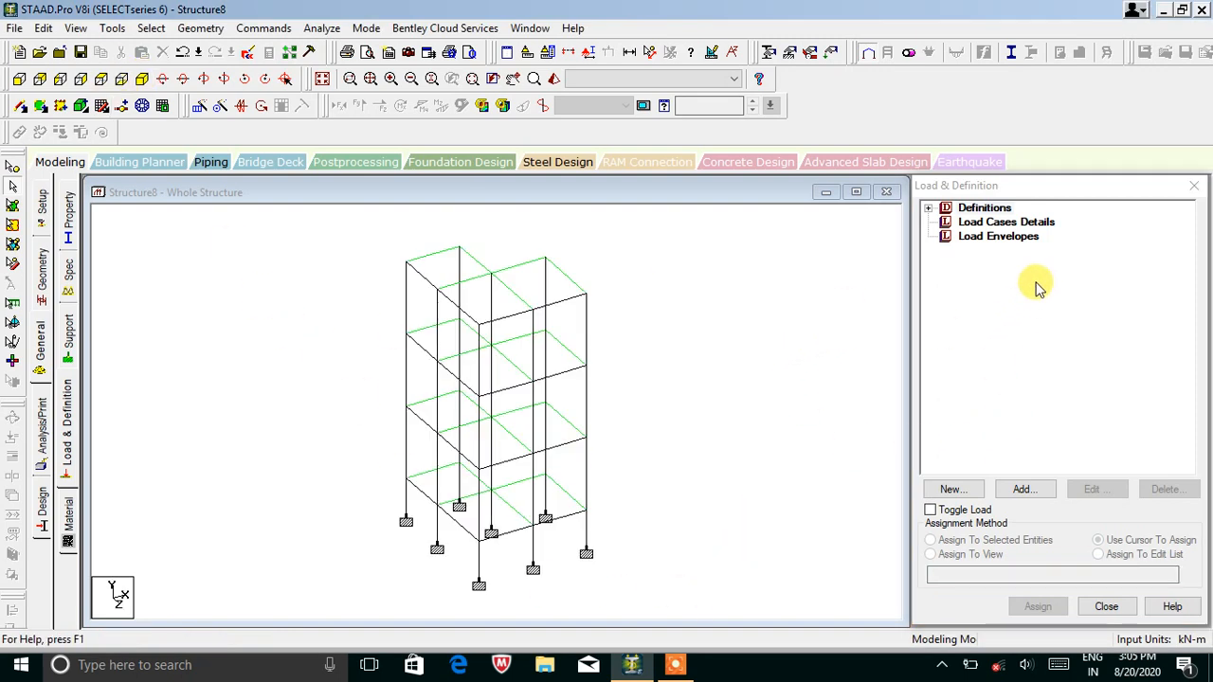
Add primary load case 1 of type Dead, titled DL.
{"action": "left_click", "coordinate": [1007, 224]}
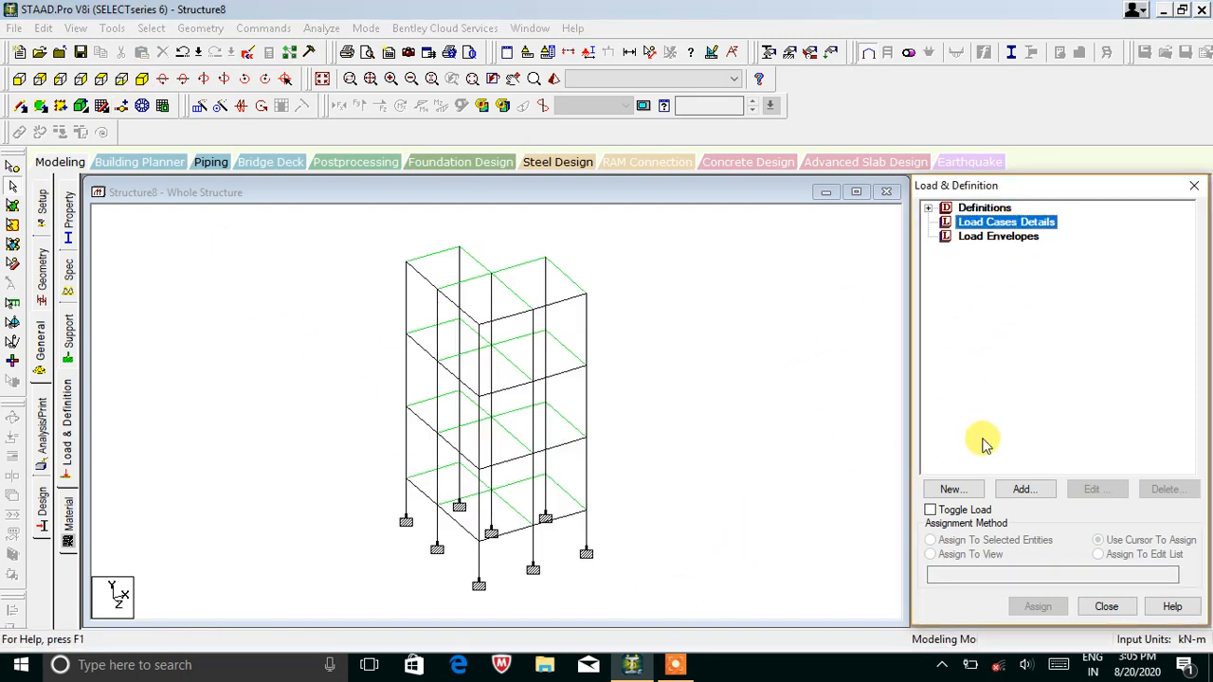
{"action": "left_click", "coordinate": [1022, 489]}
{"action": "left_click", "coordinate": [658, 231]}
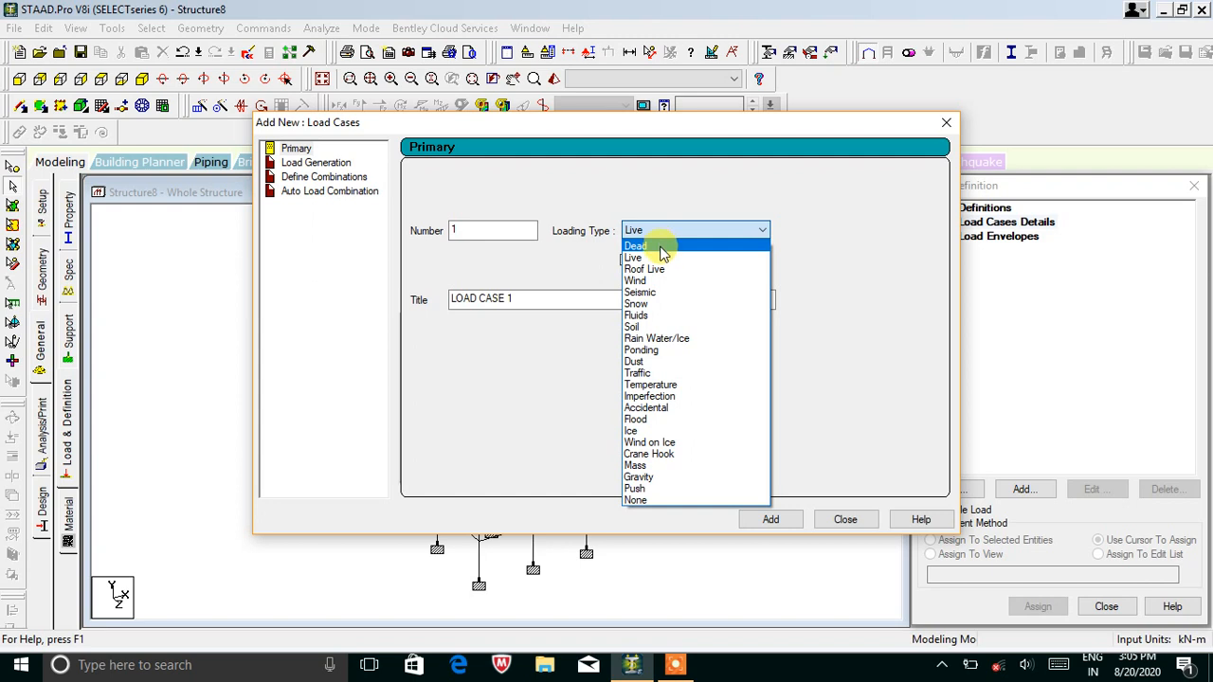
{"action": "left_click", "coordinate": [658, 246]}
{"action": "left_click_drag", "start_coordinate": [516, 299], "coordinate": [426, 300]}
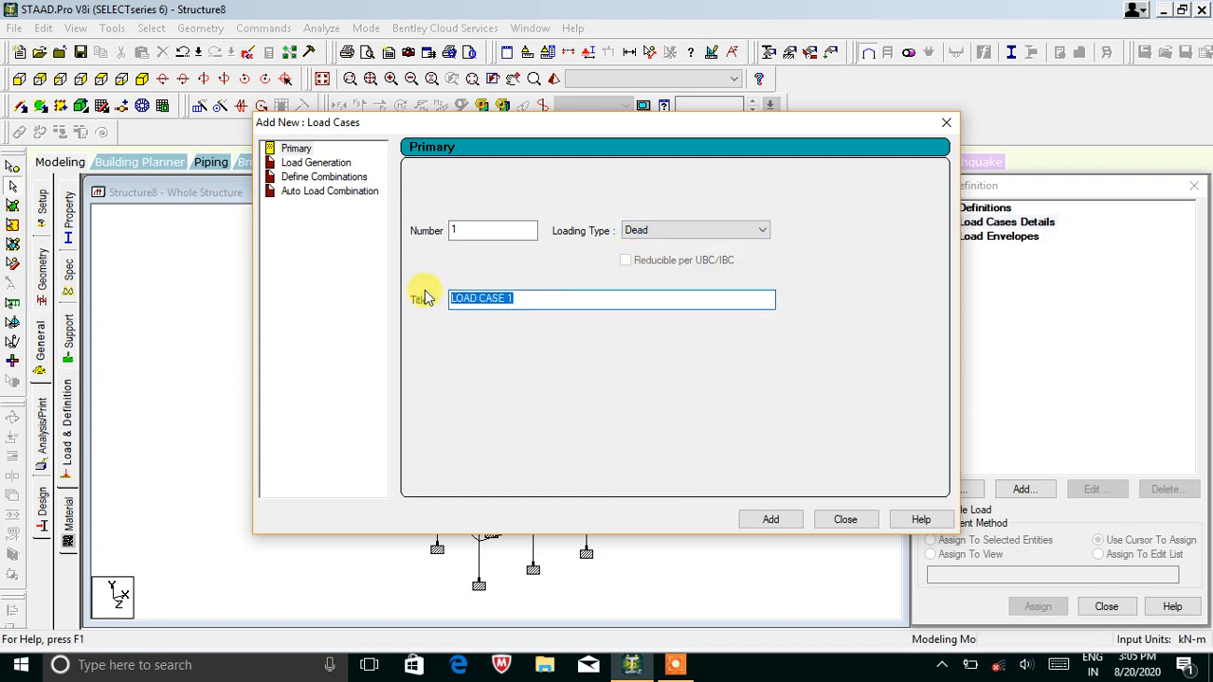
{"action": "type", "text": "DL"}
{"action": "left_click", "coordinate": [769, 521]}
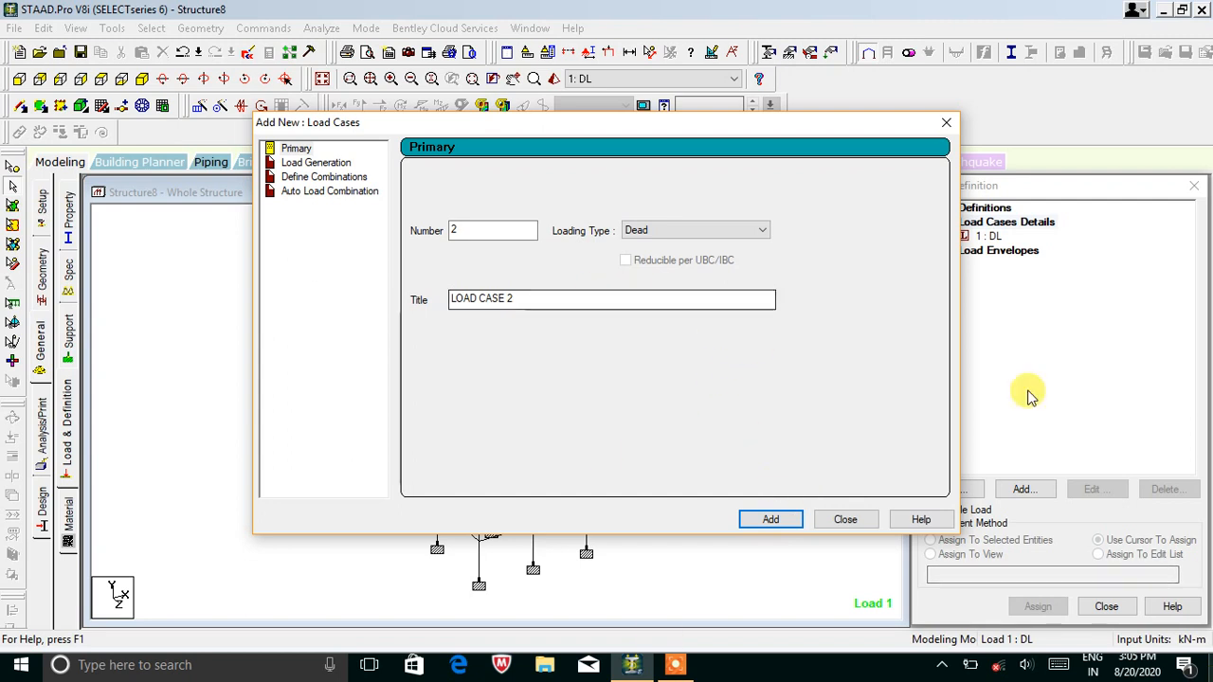
Add primary load case 2 of type Live, titled LL.
{"action": "left_click", "coordinate": [630, 231]}
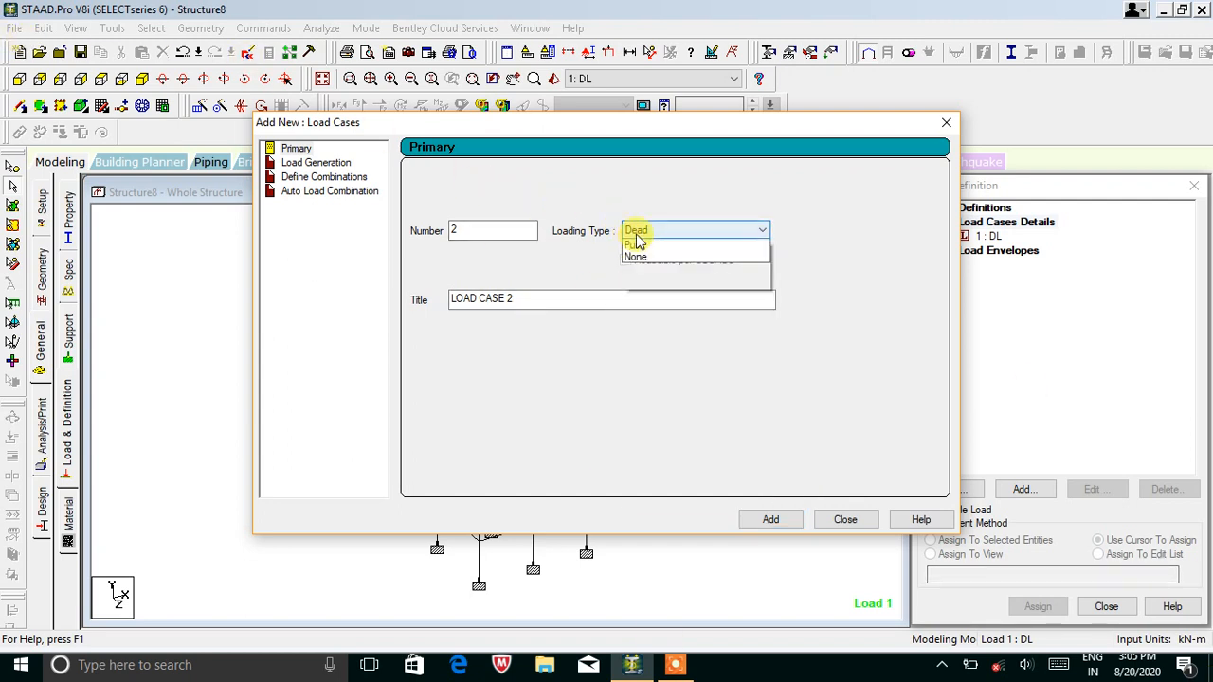
{"action": "left_click", "coordinate": [639, 246]}
{"action": "left_click_drag", "start_coordinate": [550, 298], "coordinate": [292, 277]}
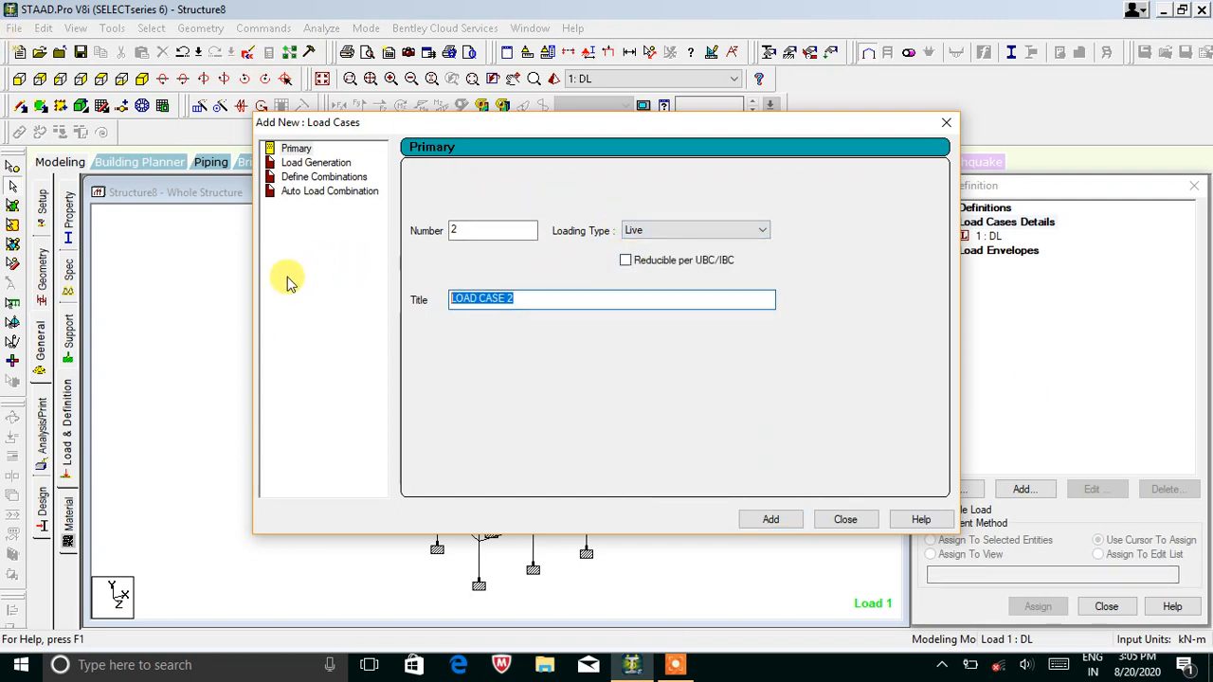
{"action": "type", "text": "LL"}
{"action": "left_click", "coordinate": [771, 519]}
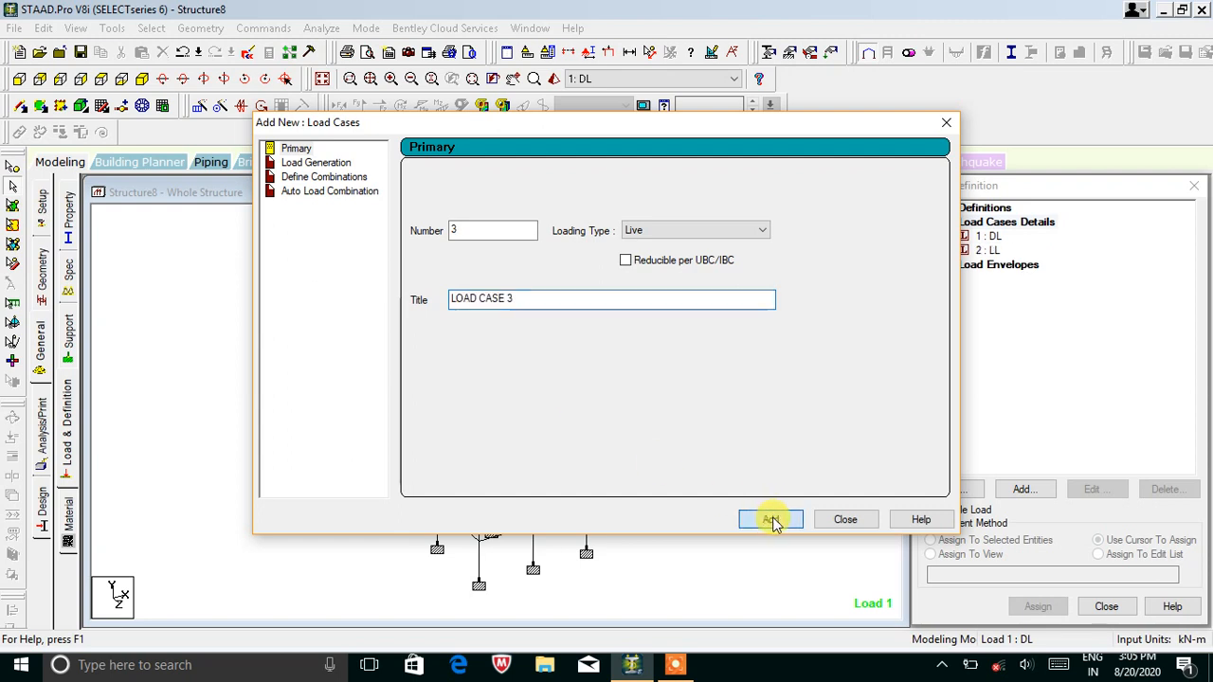
{"action": "left_click", "coordinate": [338, 178]}
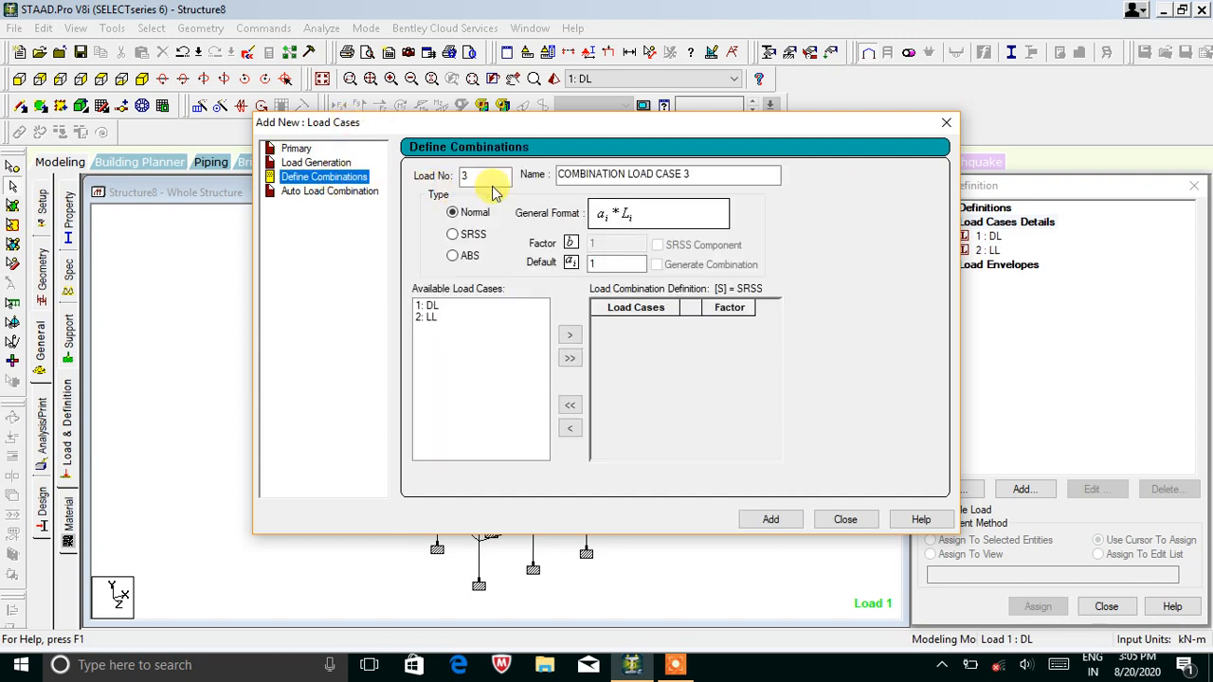
Create combination 3 '1.5(DL+LL)' with a 1.5 factor on both DL and LL.
{"action": "left_click_drag", "start_coordinate": [690, 175], "coordinate": [531, 174]}
{"action": "type", "text": "1.5(DL+LL"}
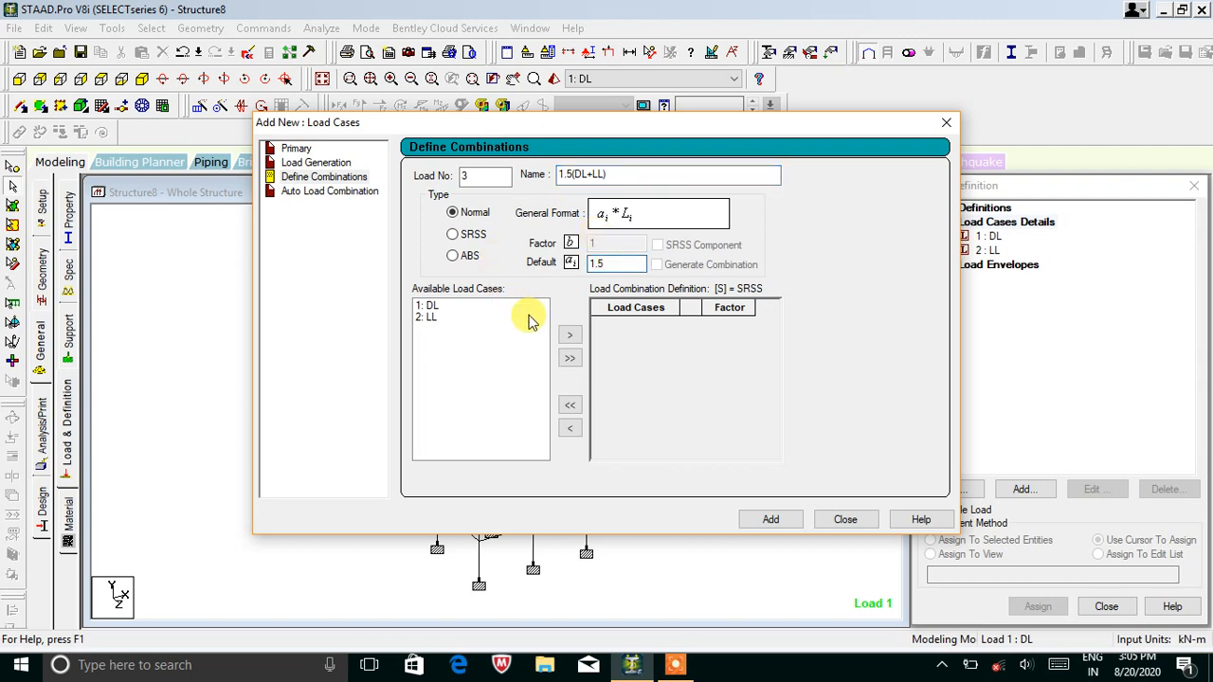
{"action": "left_click", "coordinate": [569, 361]}
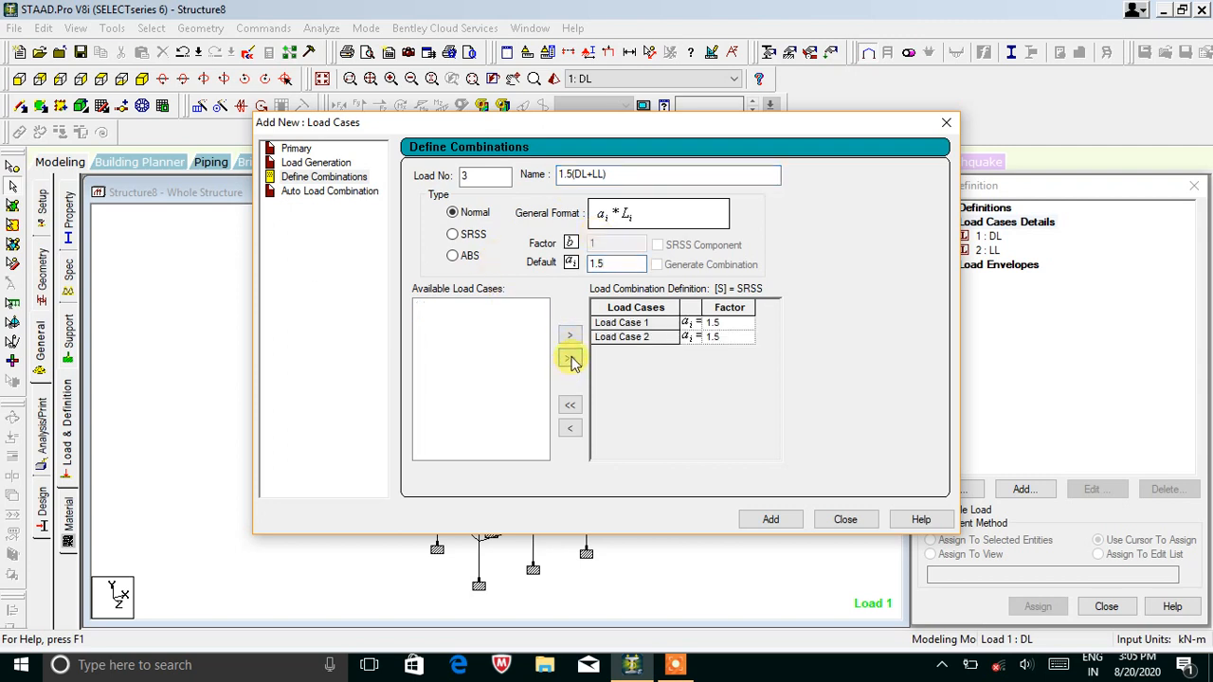
{"action": "left_click", "coordinate": [764, 521]}
{"action": "left_click", "coordinate": [844, 520]}
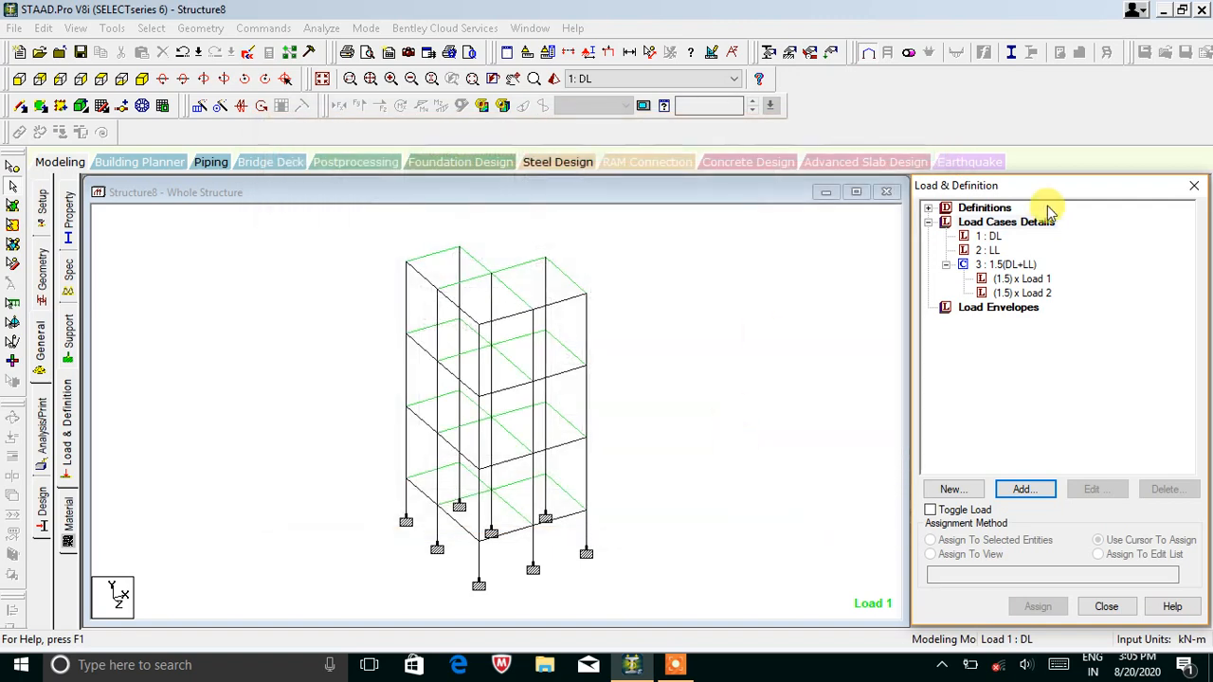
Add selfweight Y -1 and uniform GY member loads of -5 and -3 kN/m to DL.
{"action": "left_click", "coordinate": [990, 237]}
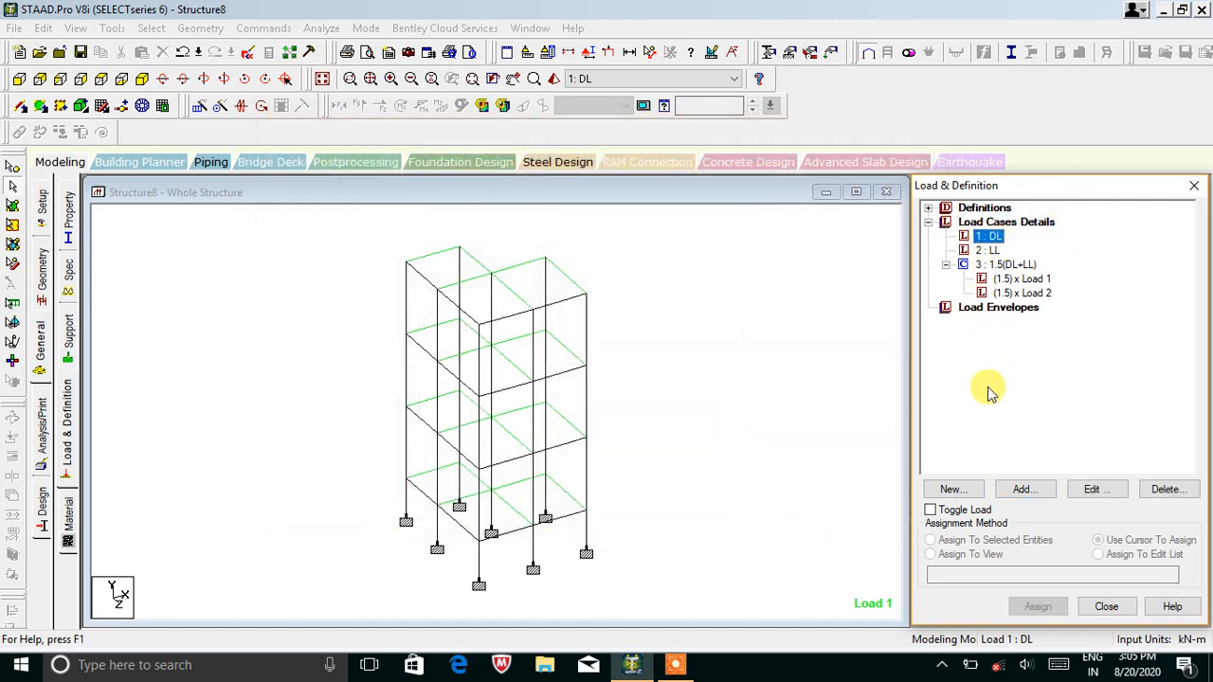
{"action": "left_click", "coordinate": [1024, 487]}
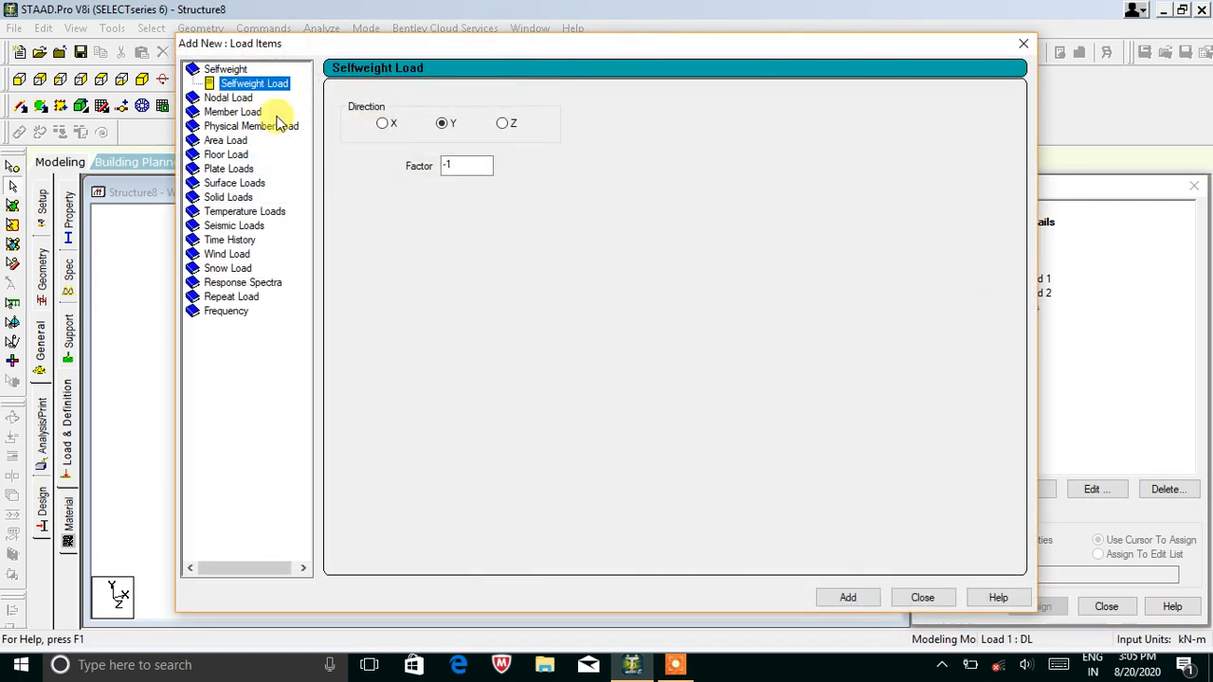
{"action": "left_click", "coordinate": [834, 598]}
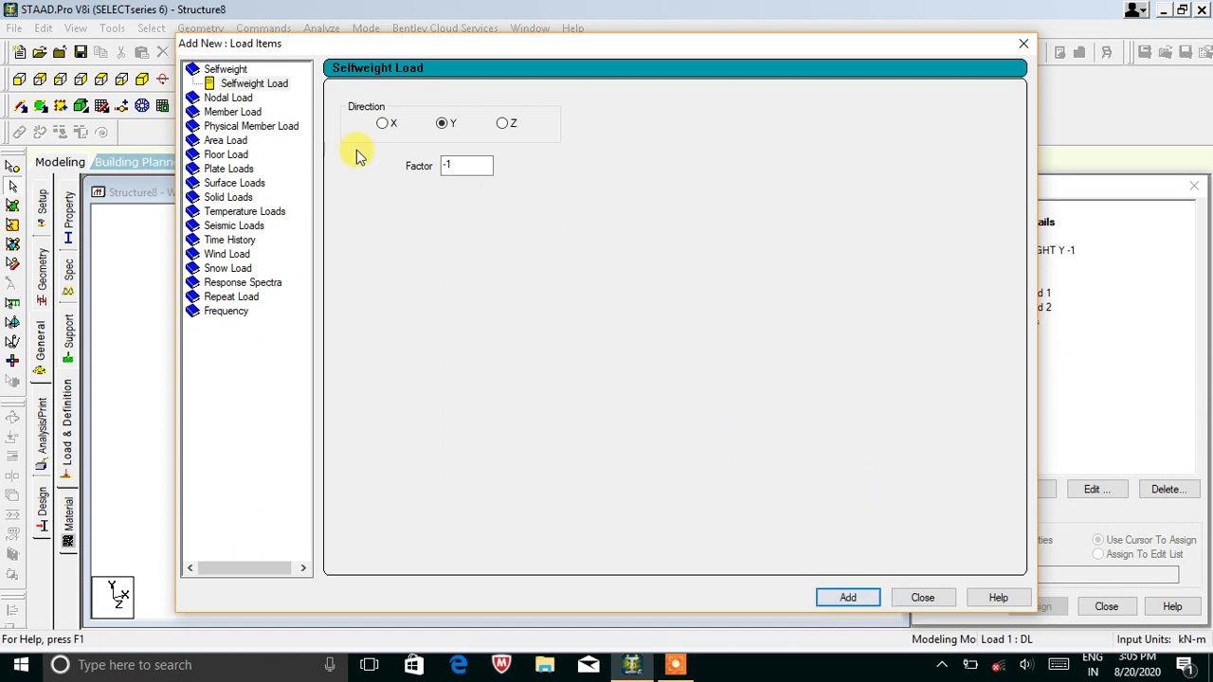
{"action": "left_click", "coordinate": [242, 114]}
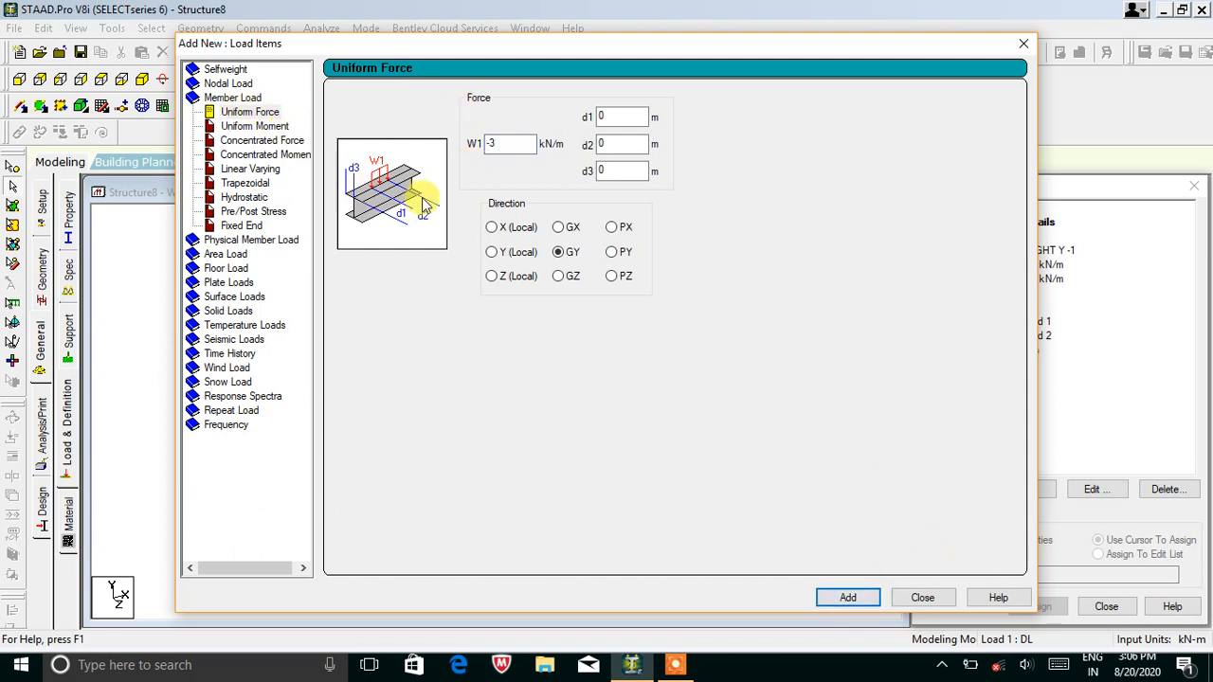
{"action": "left_click", "coordinate": [1019, 45]}
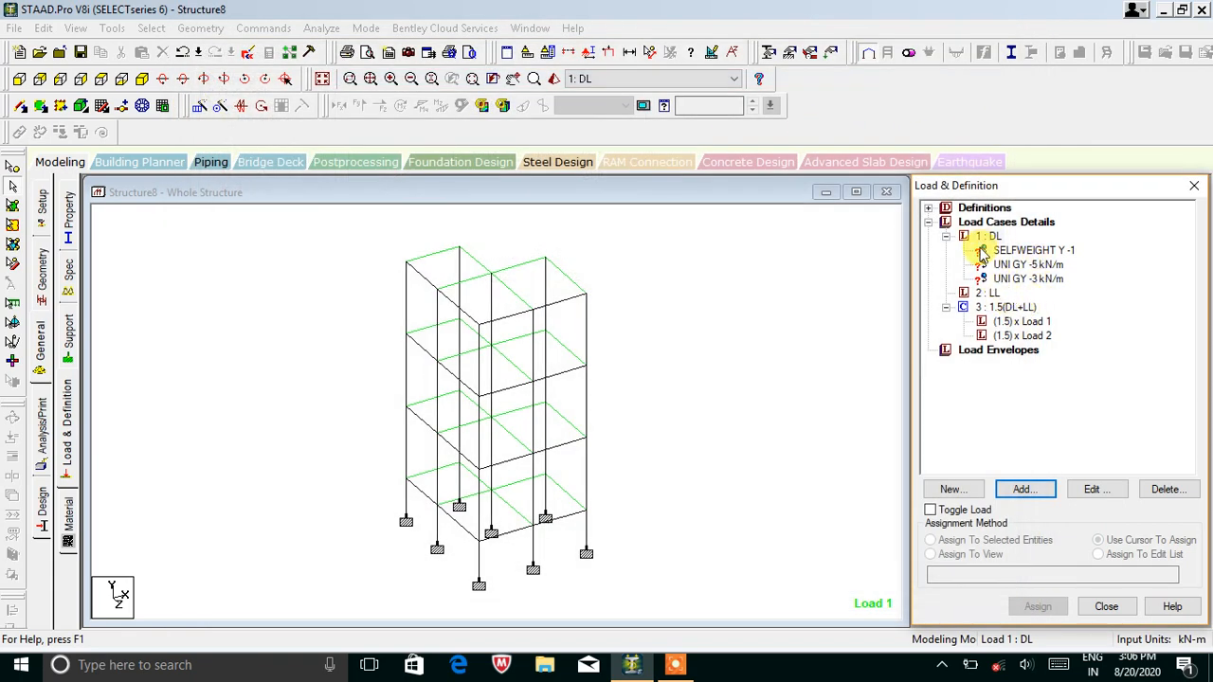
{"action": "left_click", "coordinate": [1022, 489]}
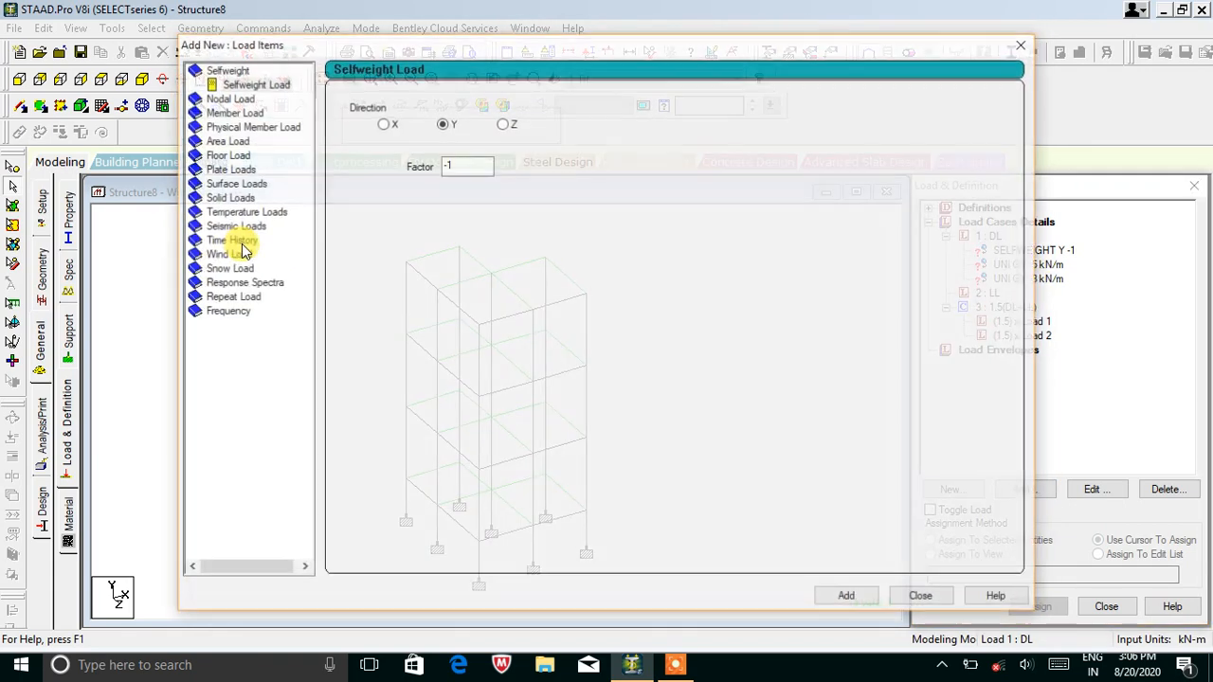
Enter a -3 kN/m² Global Y floor load over a Y range of 0 to 15 m.
{"action": "left_click", "coordinate": [223, 156]}
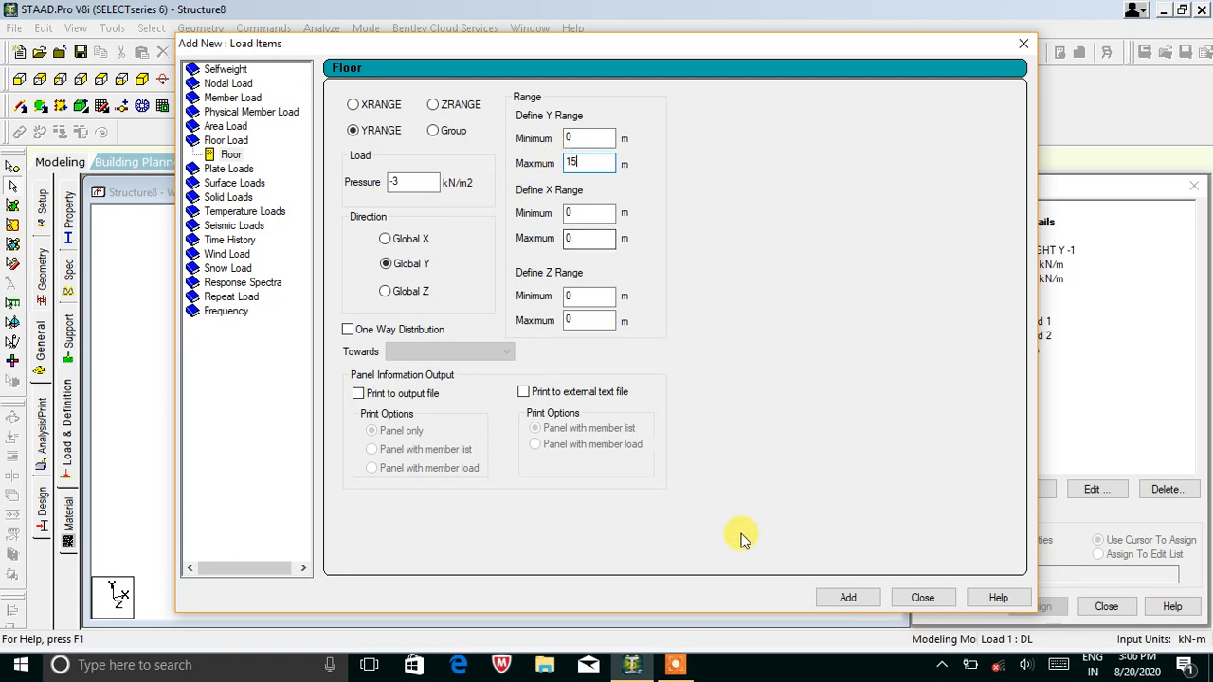
Add the floor load to DL and assign SELFWEIGHT Y -1 to all members in view.
{"action": "left_click", "coordinate": [892, 601]}
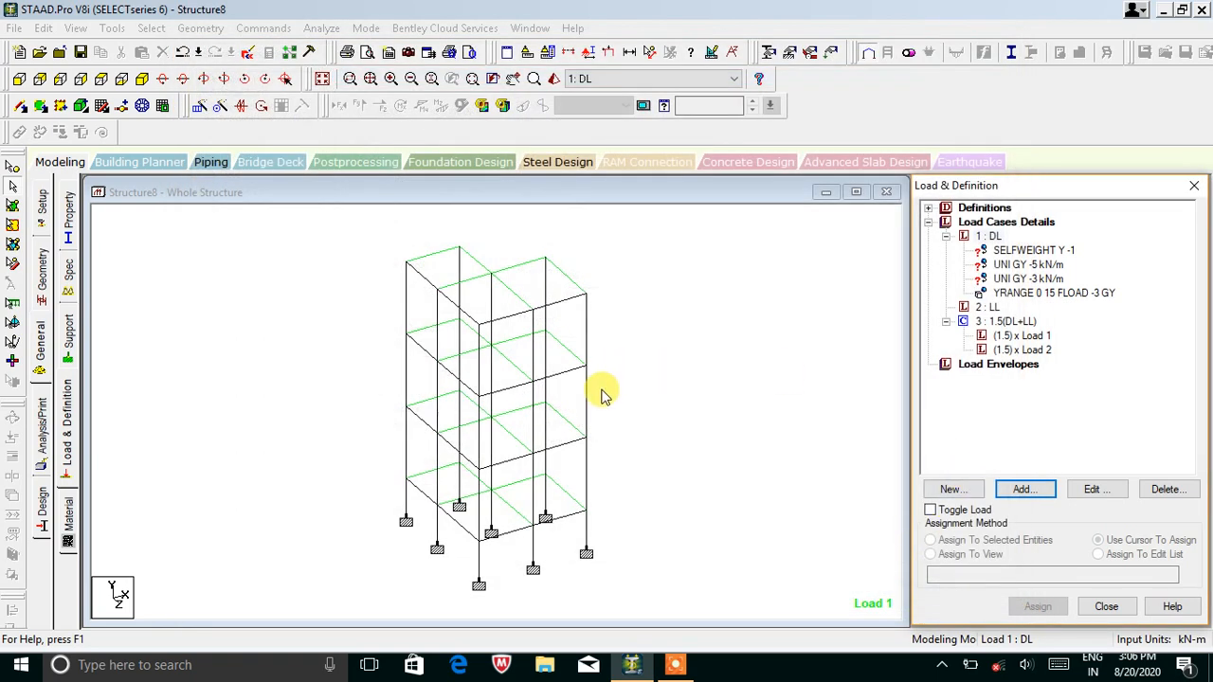
{"action": "left_click", "coordinate": [1083, 298]}
{"action": "left_click", "coordinate": [1042, 250]}
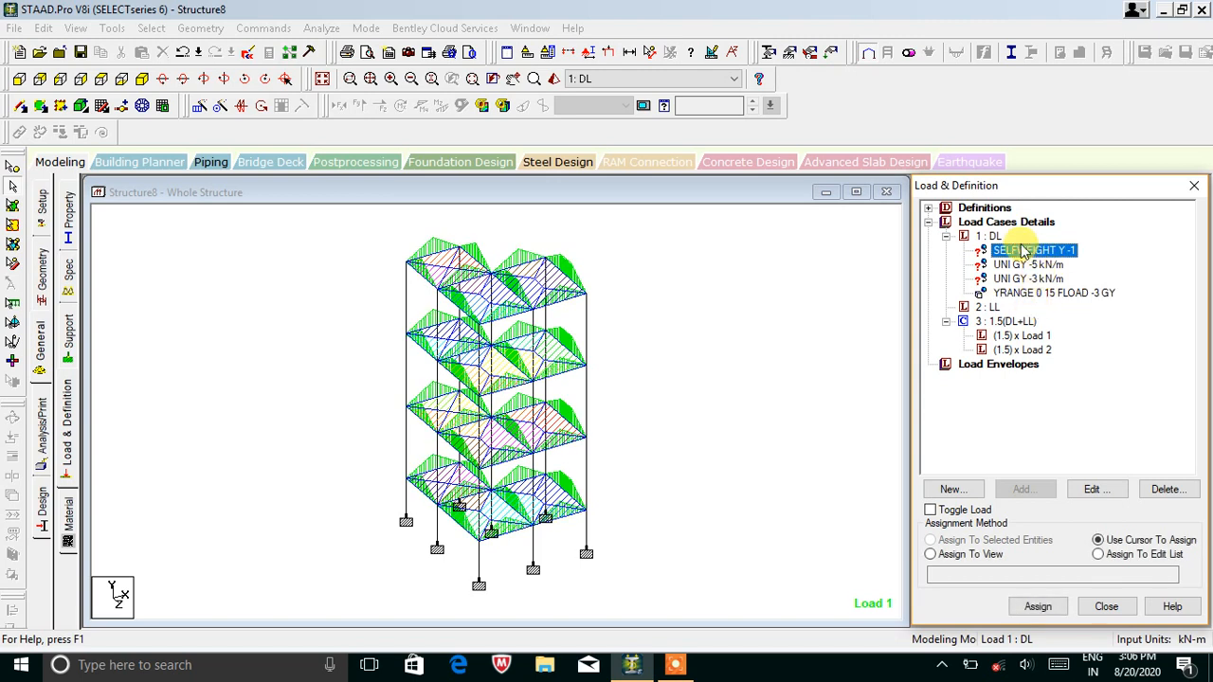
{"action": "left_click", "coordinate": [995, 556]}
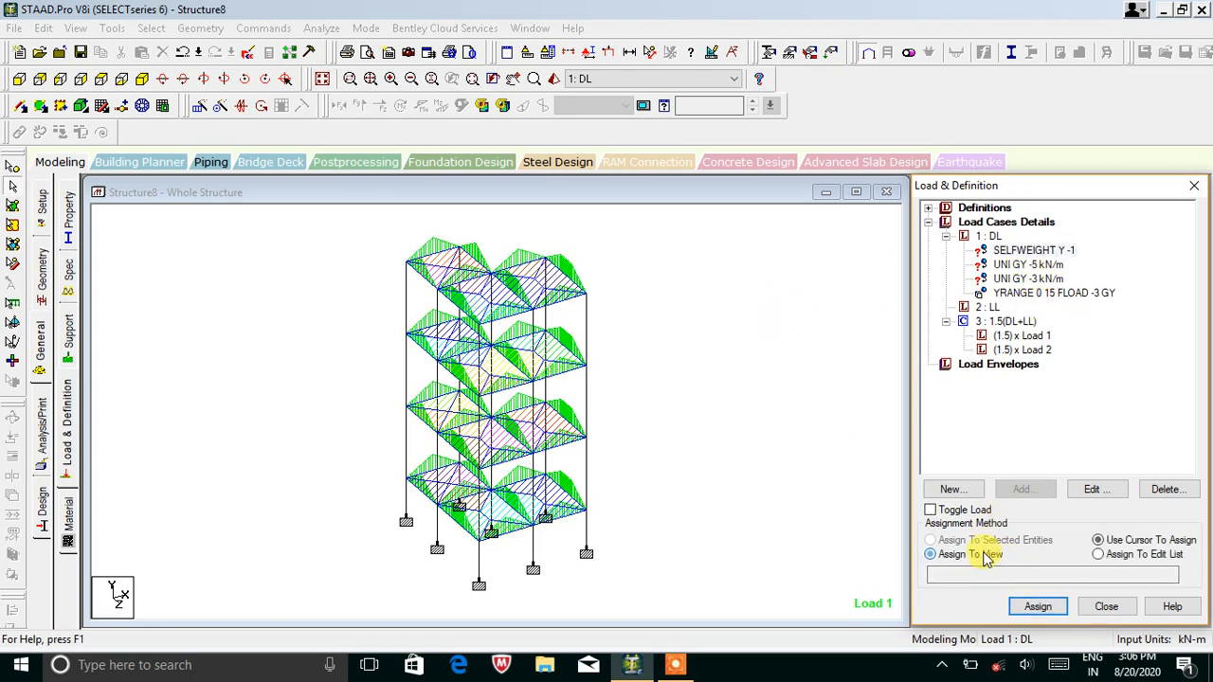
{"action": "left_click", "coordinate": [1037, 607]}
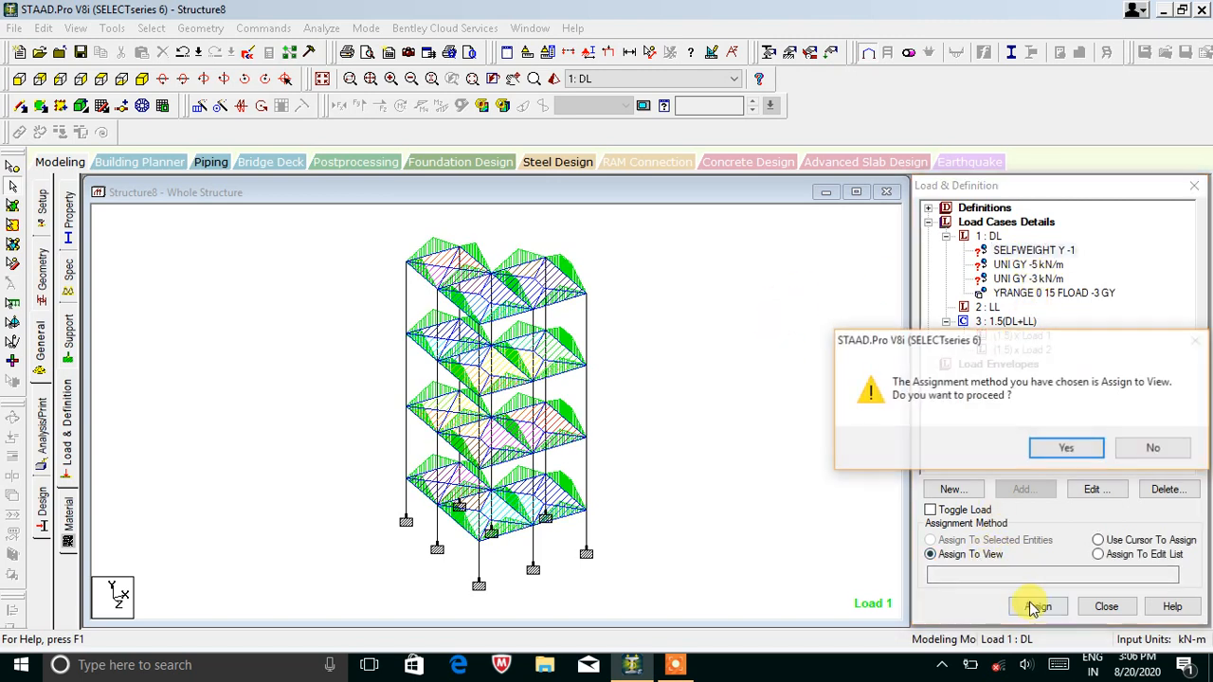
{"action": "left_click", "coordinate": [1047, 451]}
Pick the 5 kN/m beam load with no members selected, in top plan view.
{"action": "left_click", "coordinate": [1028, 267]}
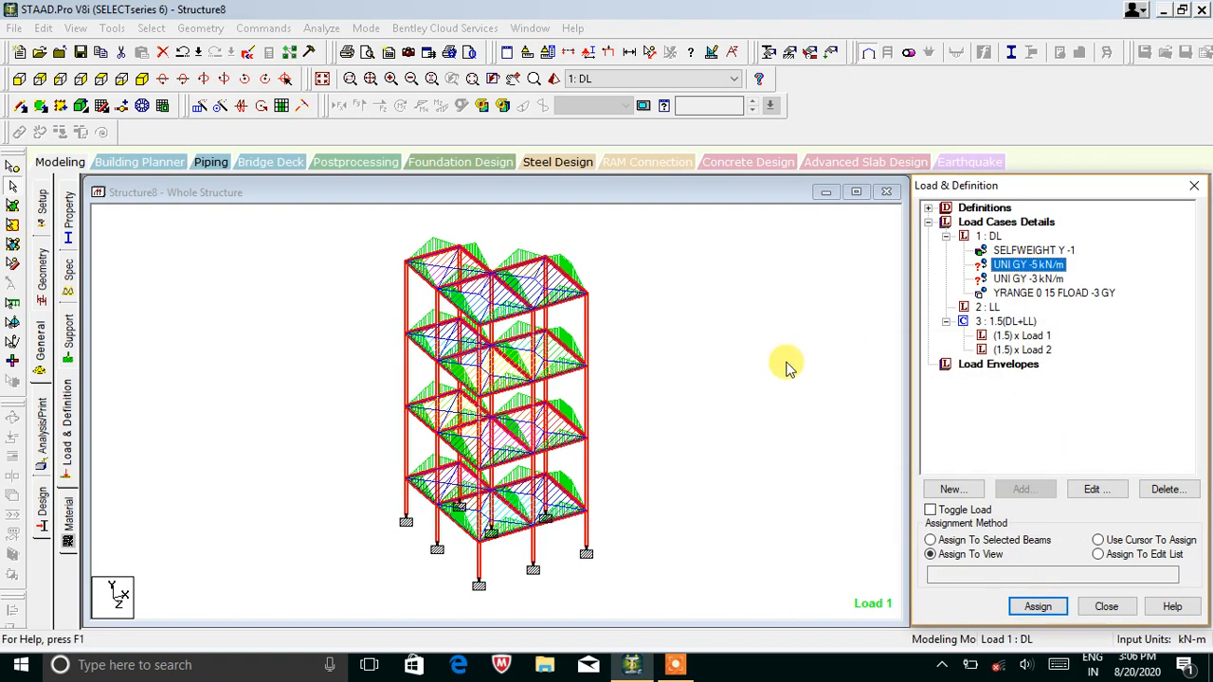
{"action": "left_click", "coordinate": [718, 354]}
{"action": "left_click", "coordinate": [1010, 268]}
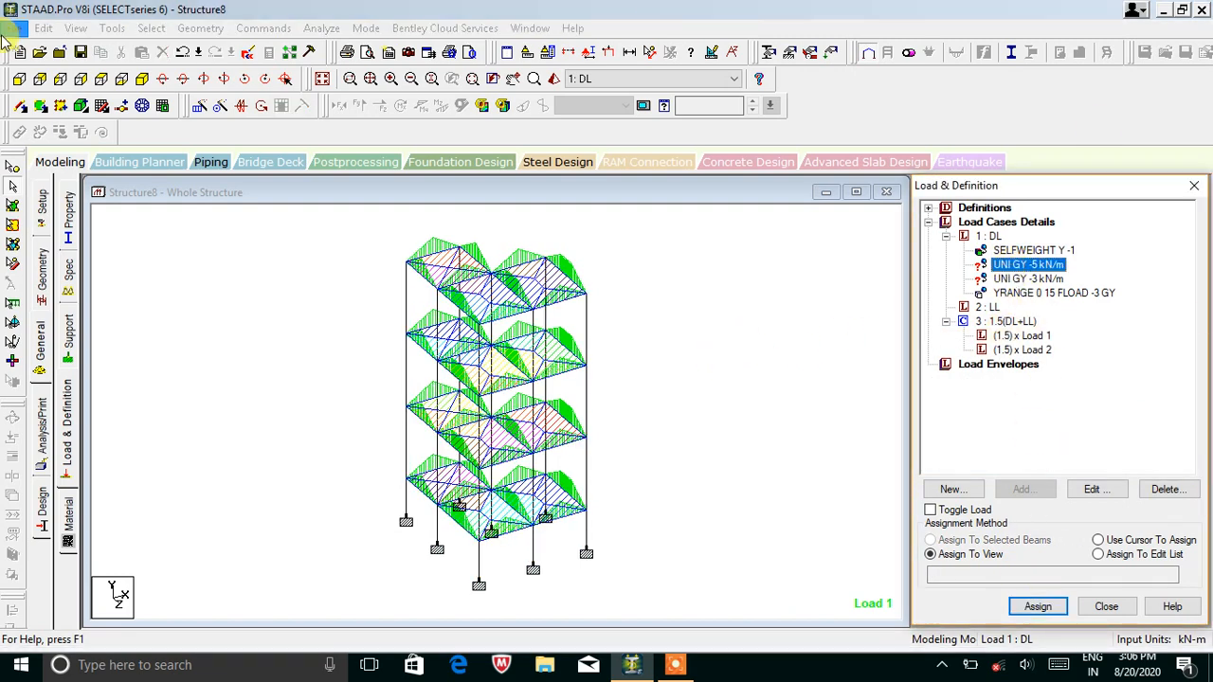
{"action": "left_click", "coordinate": [101, 80]}
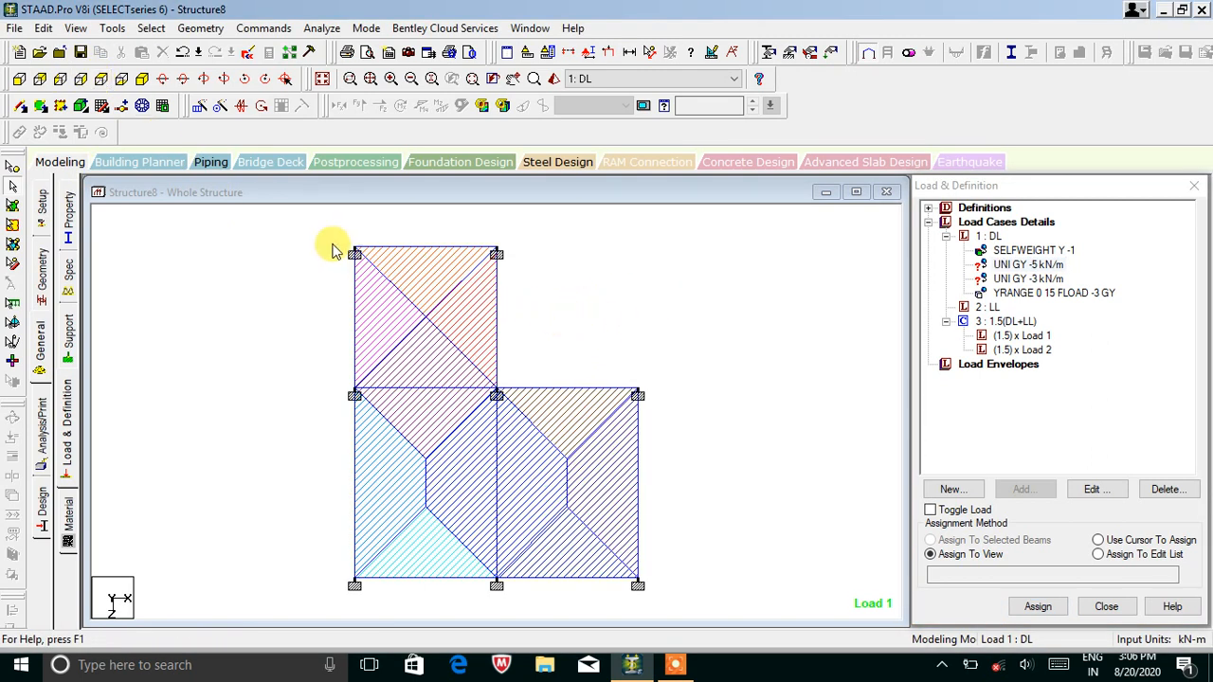
Assign the -5 kN/m uniform GY load to all beams except the interior ones.
{"action": "left_click_drag", "start_coordinate": [313, 231], "coordinate": [664, 592]}
{"action": "left_click", "coordinate": [499, 477], "text": "ctrl"}
{"action": "left_click", "coordinate": [449, 391], "text": "ctrl"}
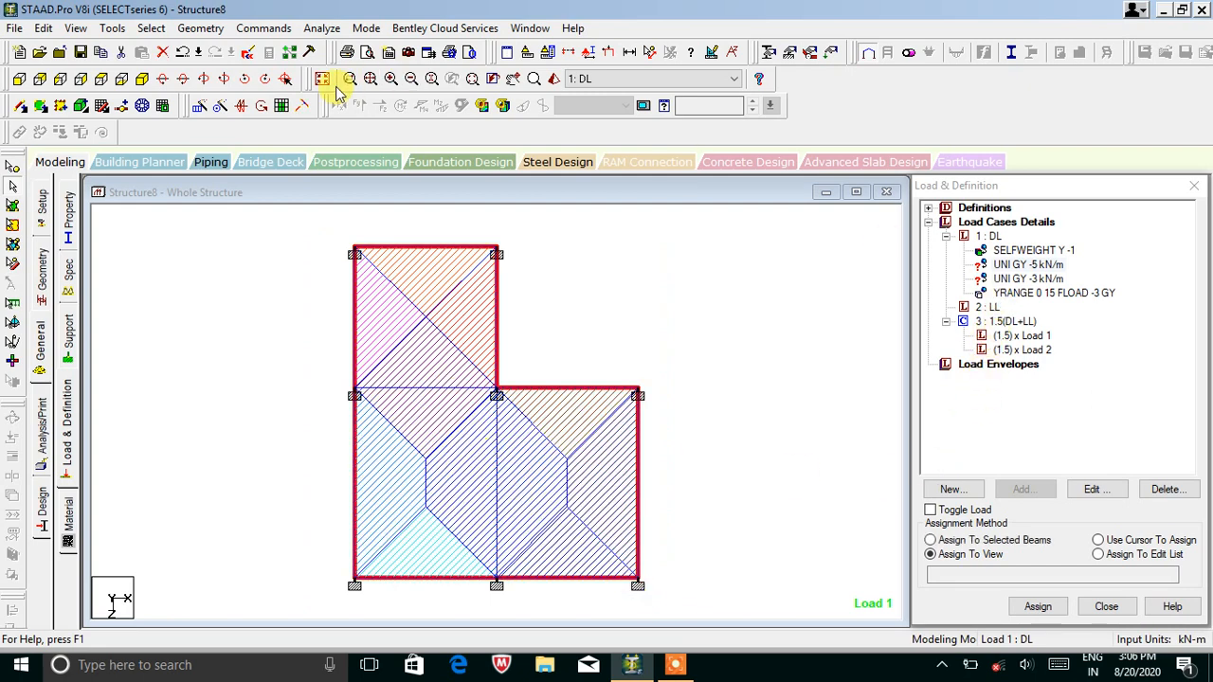
{"action": "left_click", "coordinate": [1027, 265]}
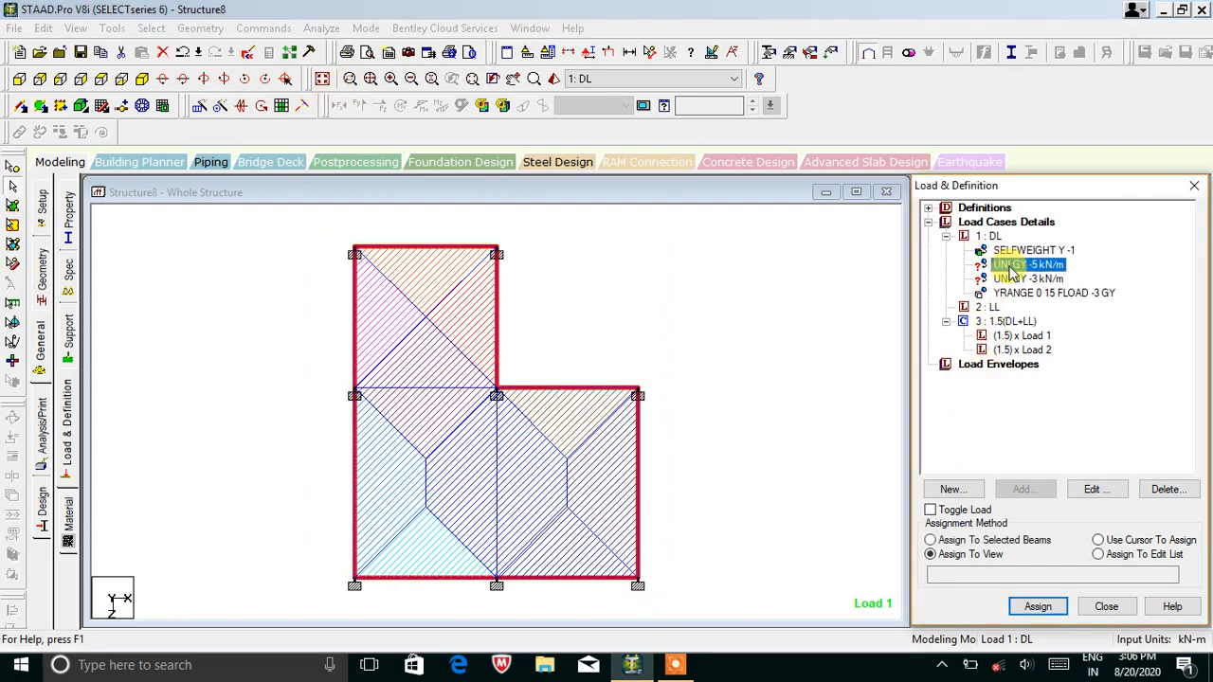
{"action": "left_click", "coordinate": [1003, 540]}
{"action": "left_click", "coordinate": [1038, 607]}
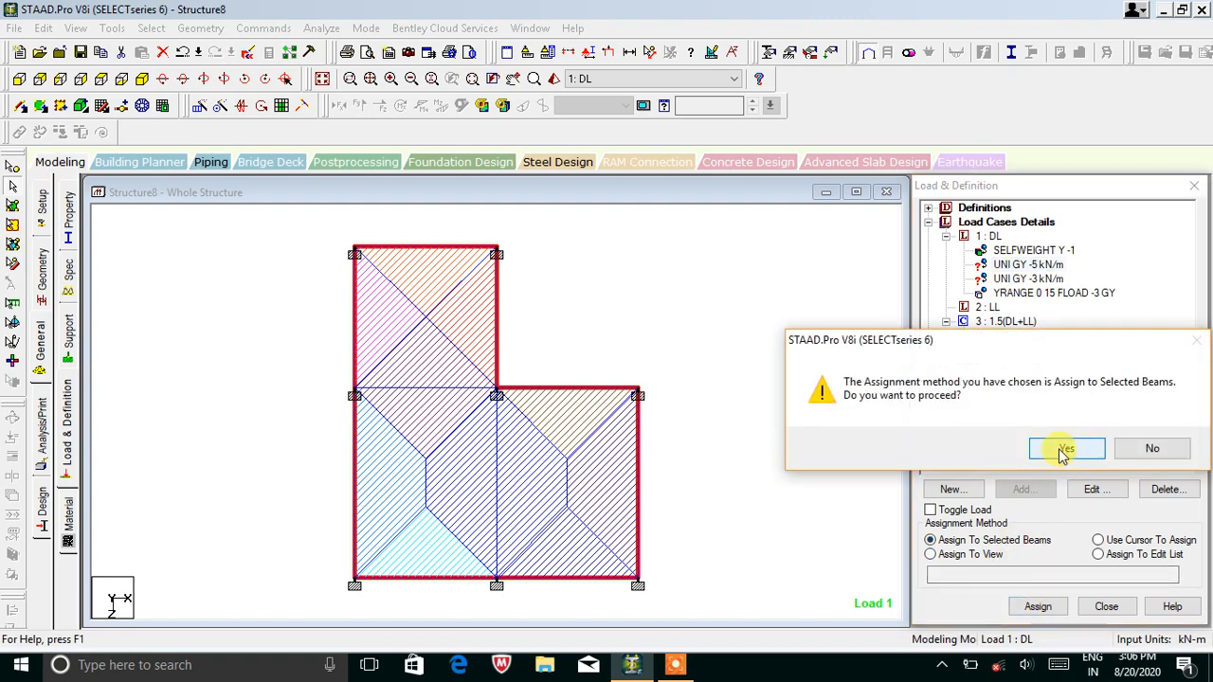
{"action": "left_click", "coordinate": [1063, 451]}
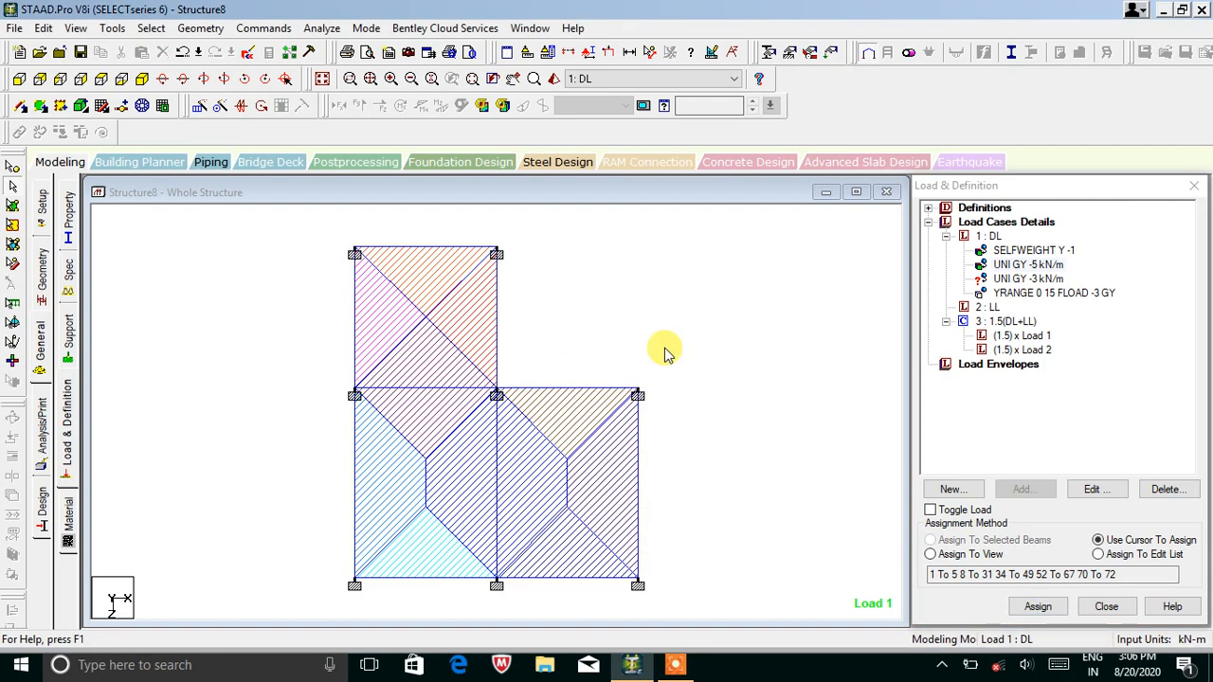
Assign the -3 kN/m uniform GY load to the interior beams.
{"action": "left_click", "coordinate": [1031, 280]}
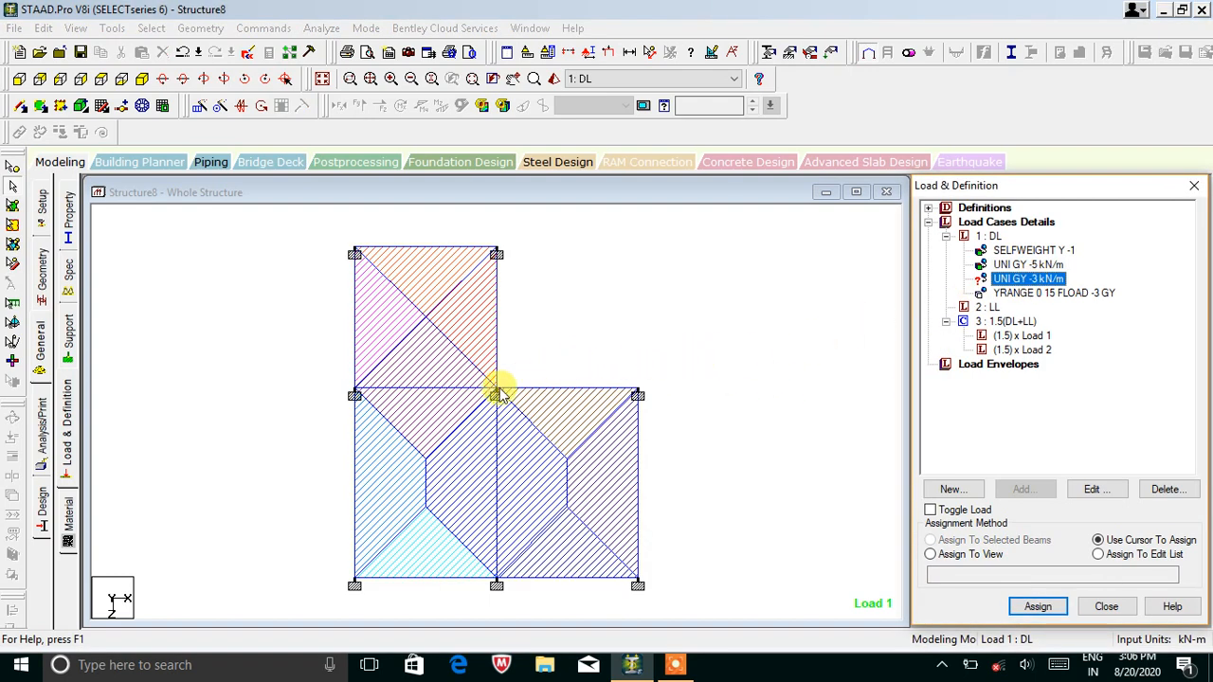
{"action": "left_click", "coordinate": [465, 388]}
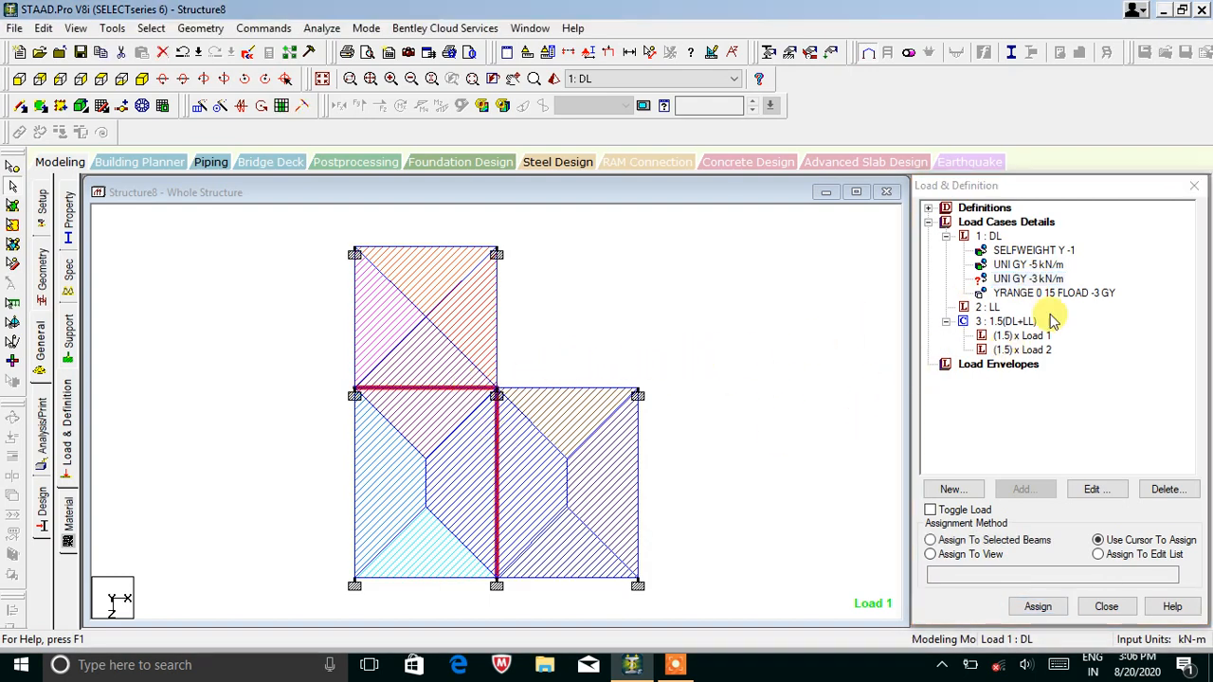
{"action": "left_click", "coordinate": [1029, 279]}
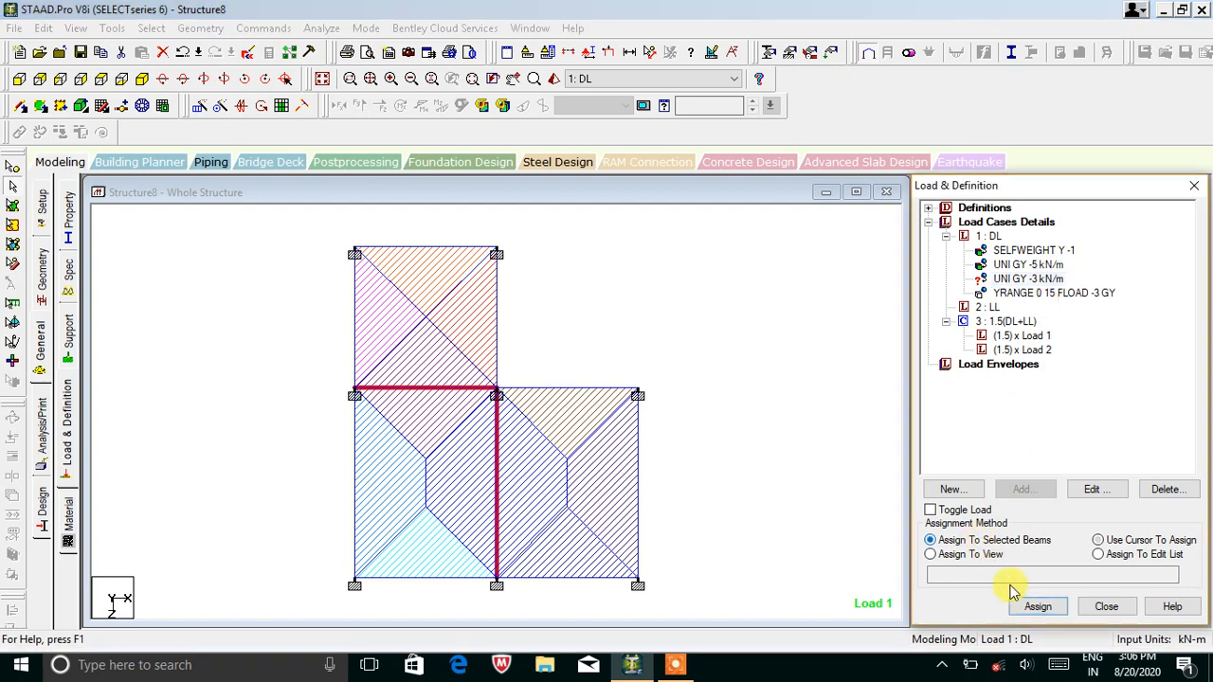
{"action": "left_click", "coordinate": [1038, 606]}
{"action": "left_click", "coordinate": [995, 446]}
{"action": "left_click", "coordinate": [696, 436]}
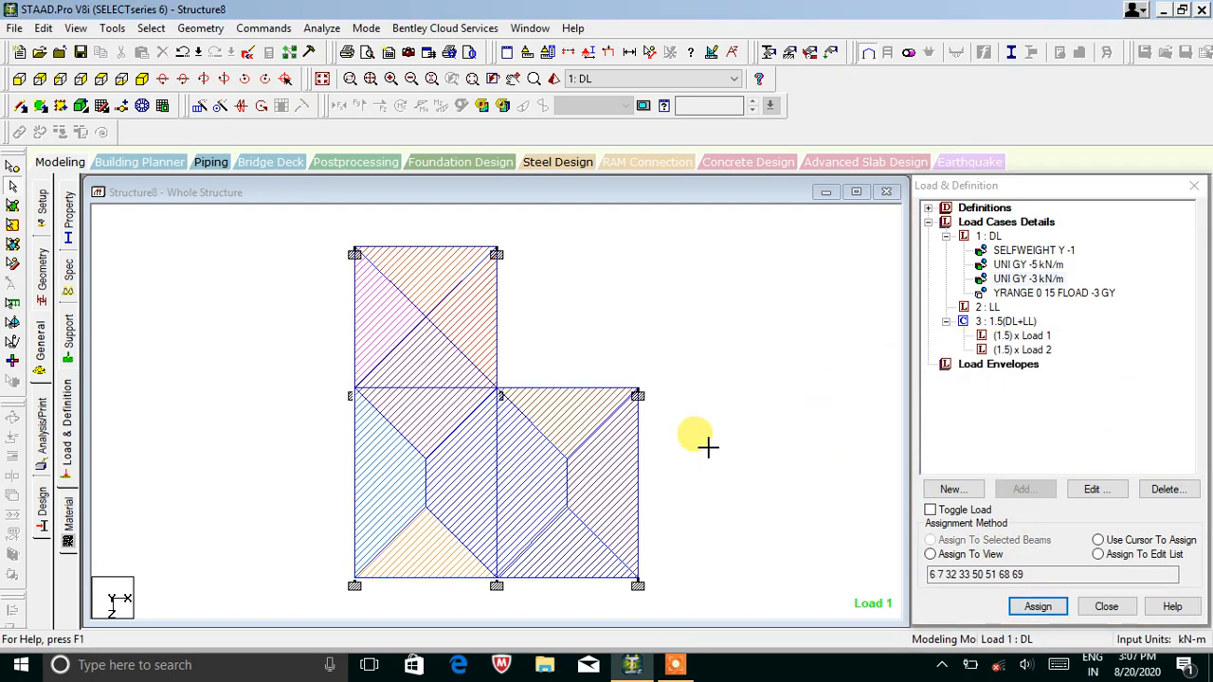
{"action": "left_click", "coordinate": [317, 80]}
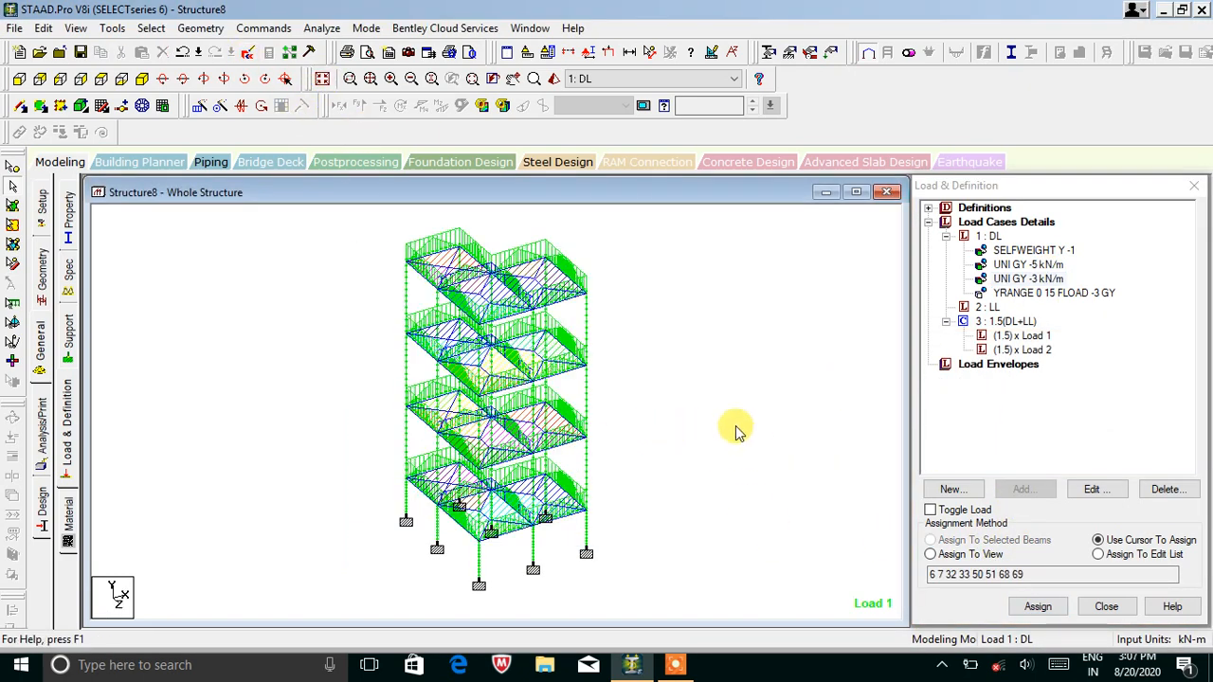
{"action": "left_click", "coordinate": [991, 309]}
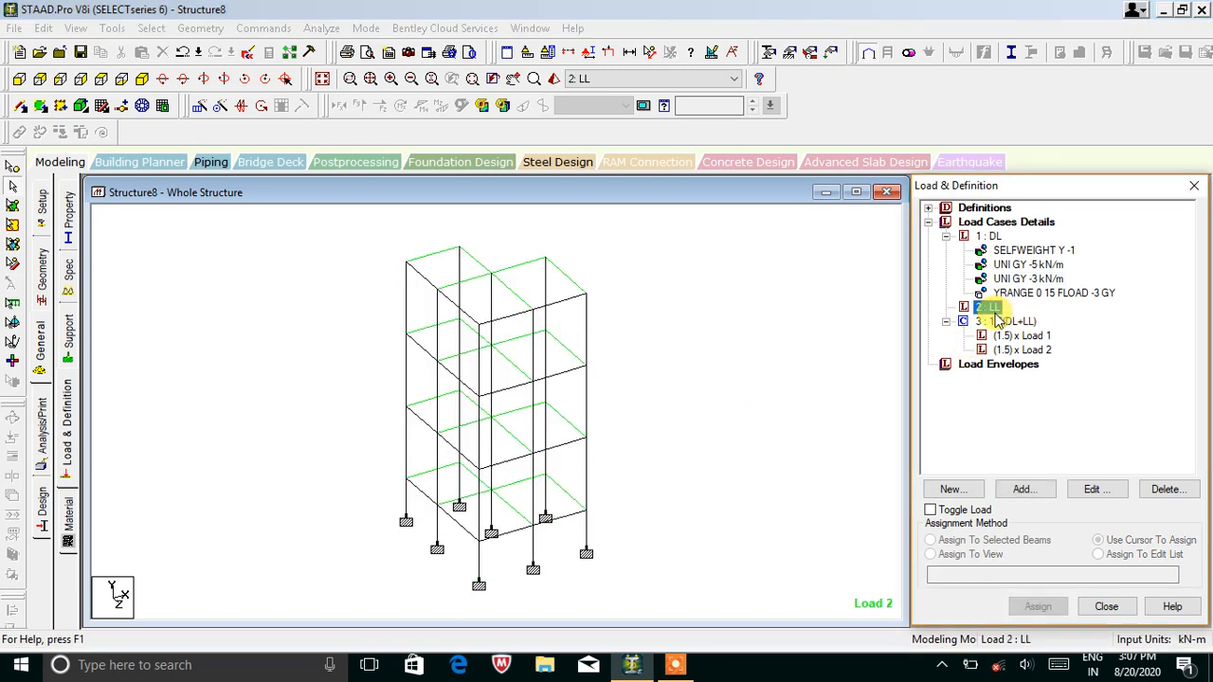
Add a uniform member load of -2.5 kN/m in GY to load case LL.
{"action": "left_click", "coordinate": [1023, 490]}
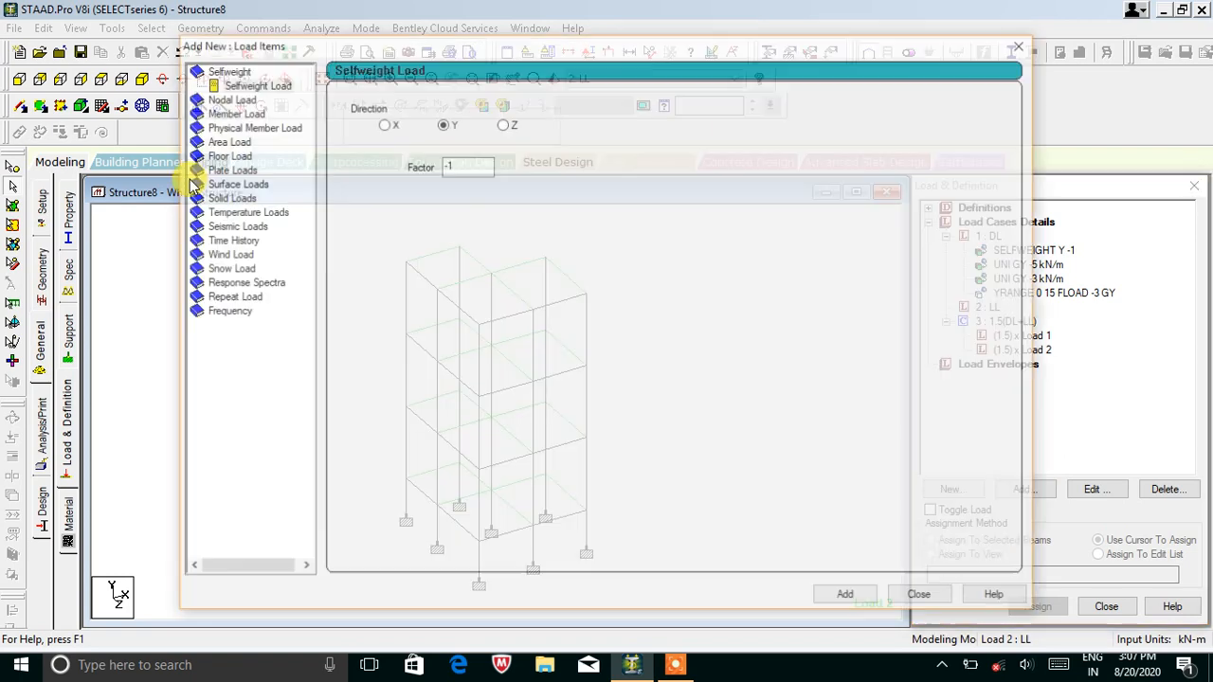
{"action": "left_click", "coordinate": [233, 111]}
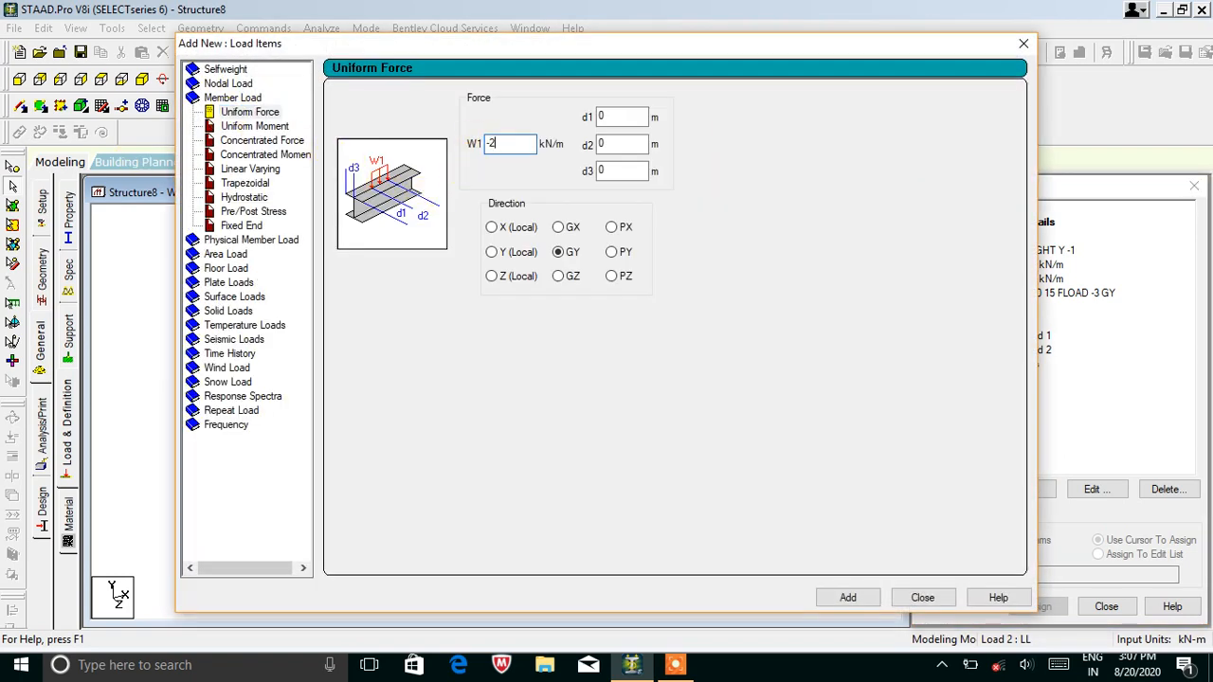
{"action": "left_click", "coordinate": [848, 598]}
{"action": "left_click", "coordinate": [916, 603]}
Assign the -2.5 kN/m live load to all beams parallel to X and Z.
{"action": "left_click", "coordinate": [1028, 321]}
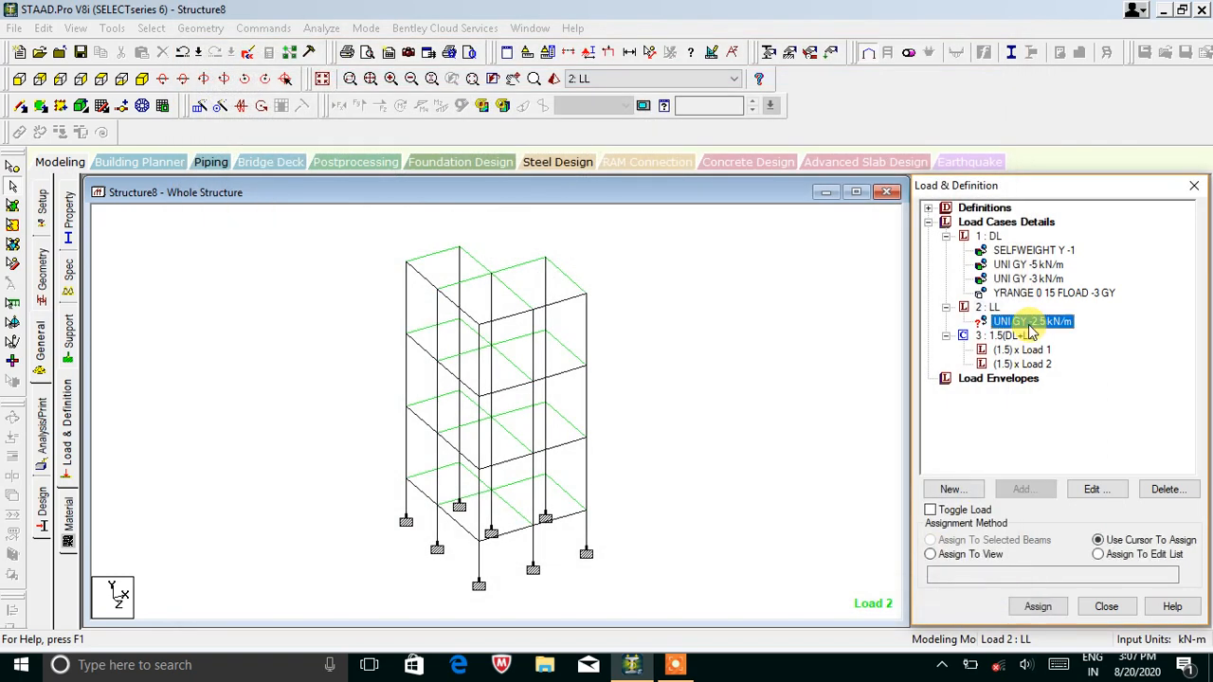
{"action": "left_click", "coordinate": [150, 28]}
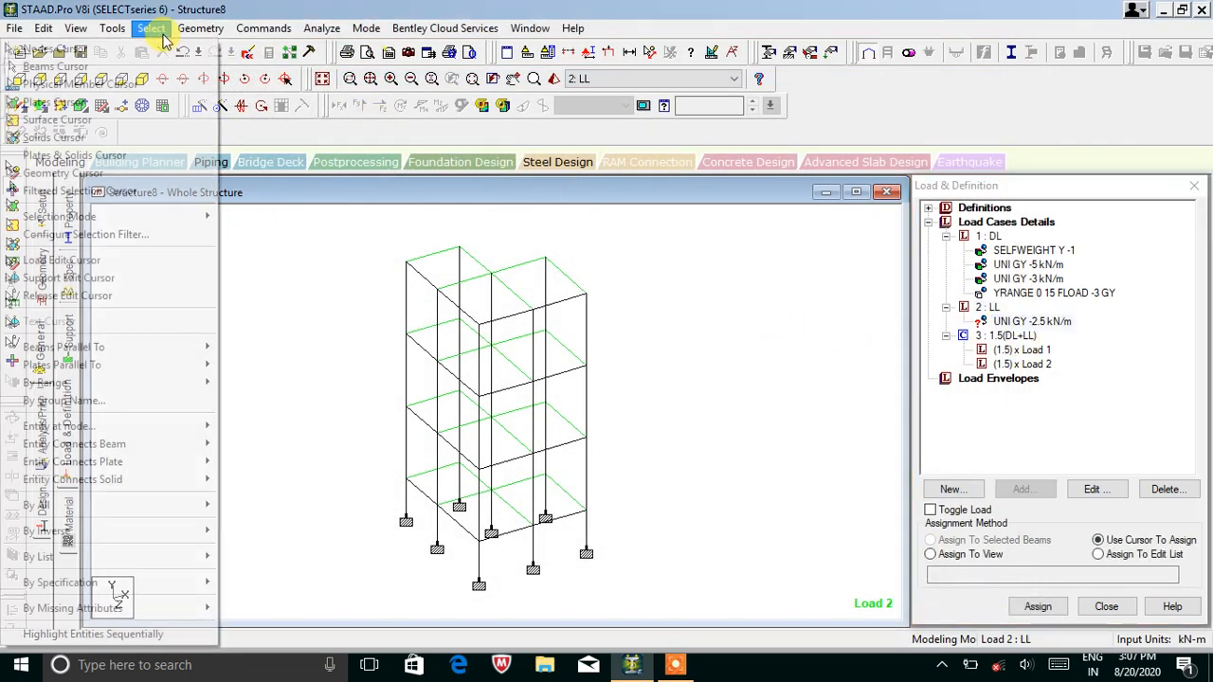
{"action": "left_click", "coordinate": [237, 348]}
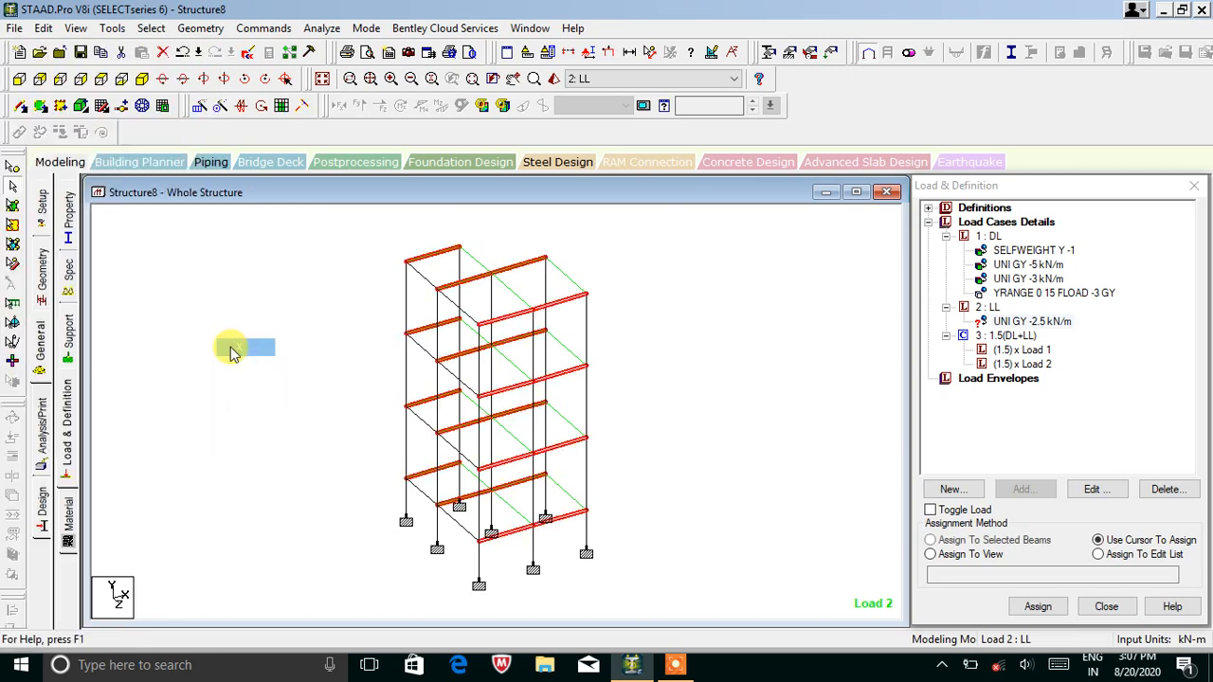
{"action": "left_click", "coordinate": [151, 28]}
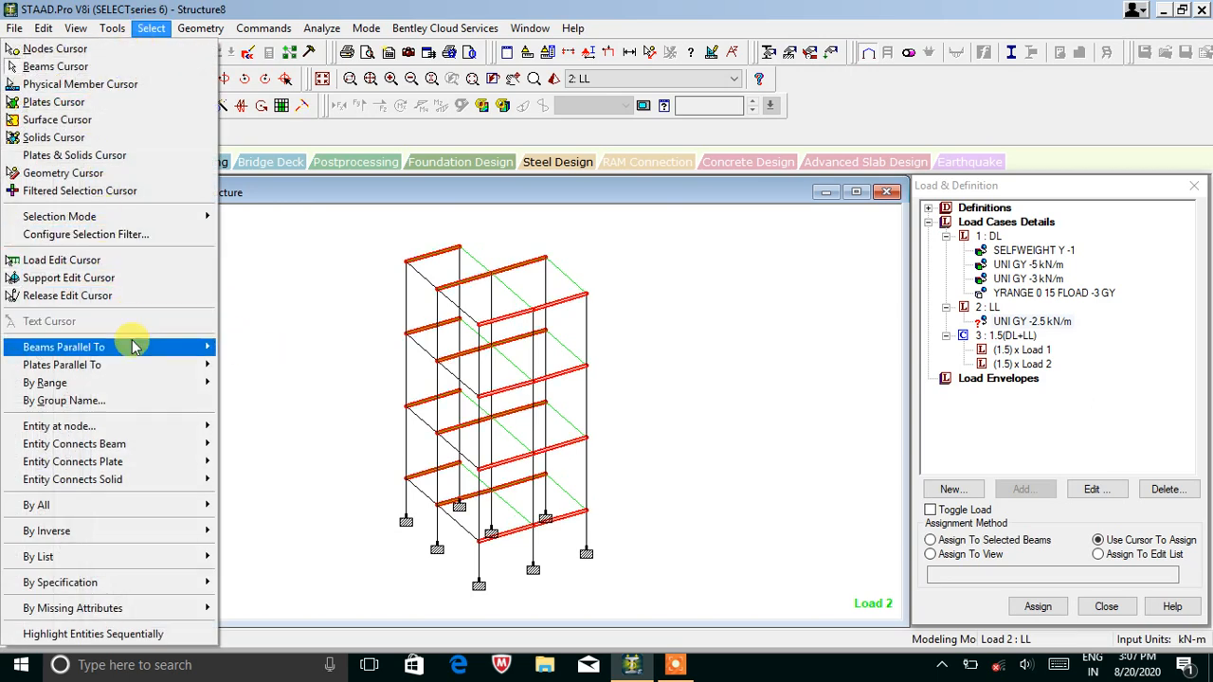
{"action": "mouse_move", "coordinate": [162, 346]}
{"action": "left_click", "coordinate": [265, 386]}
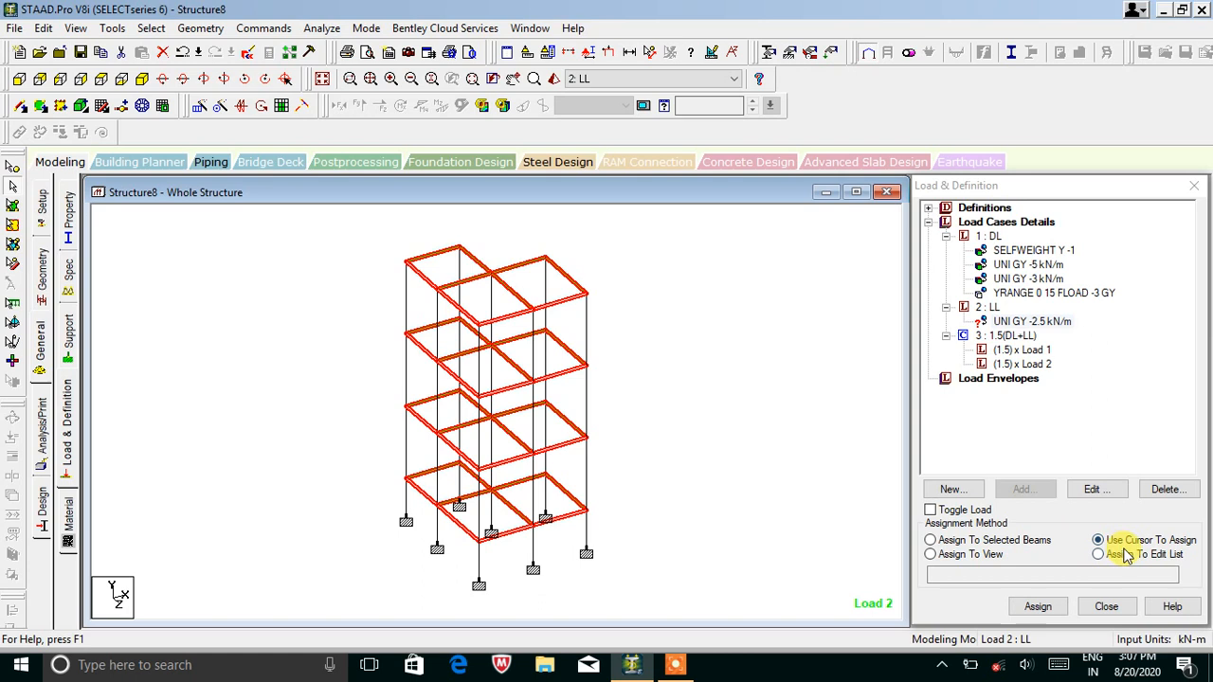
{"action": "left_click", "coordinate": [995, 536]}
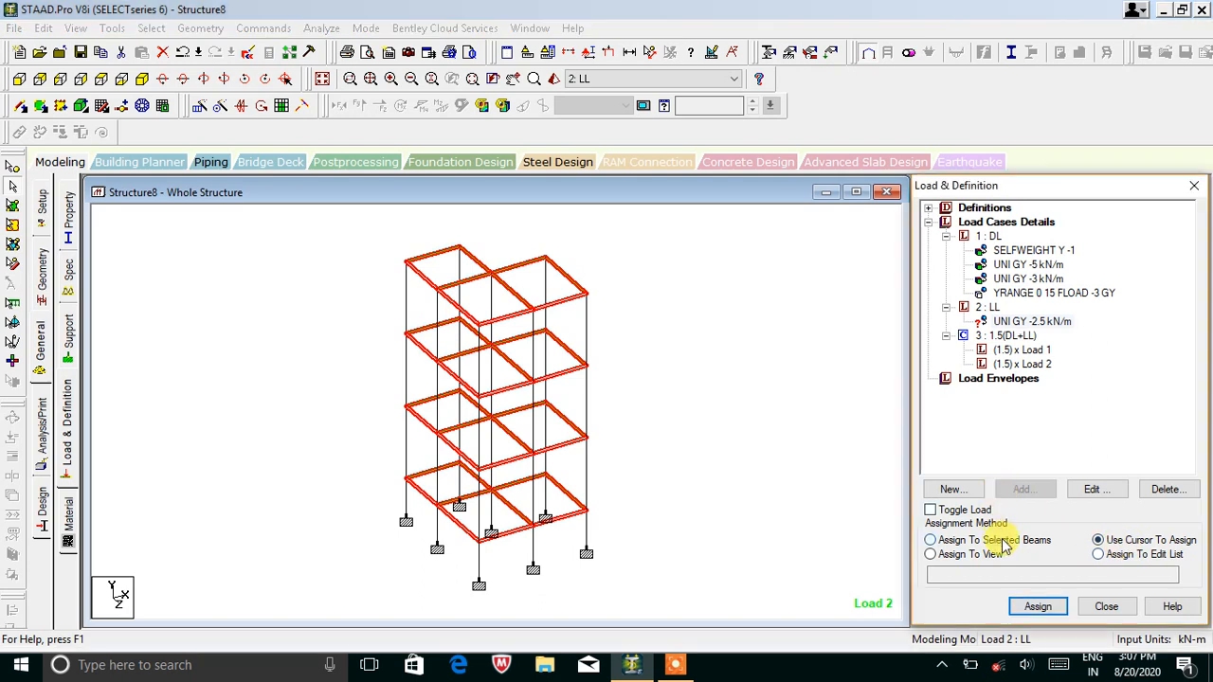
{"action": "left_click", "coordinate": [1026, 610]}
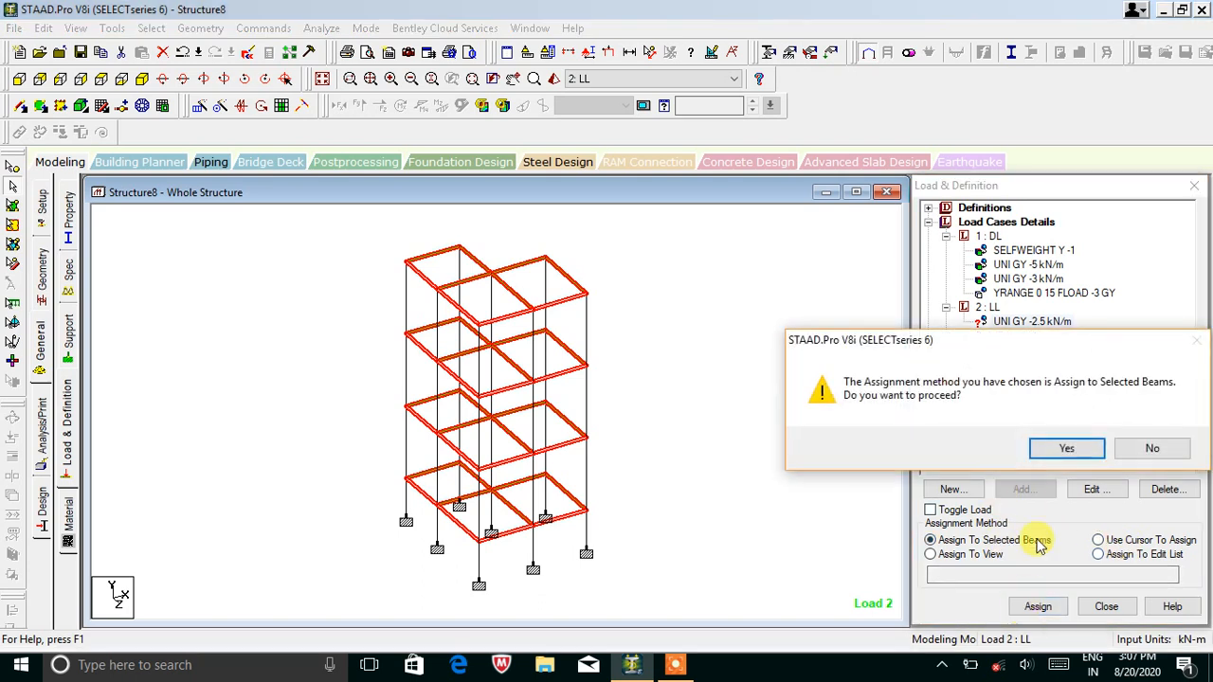
{"action": "left_click", "coordinate": [1052, 451]}
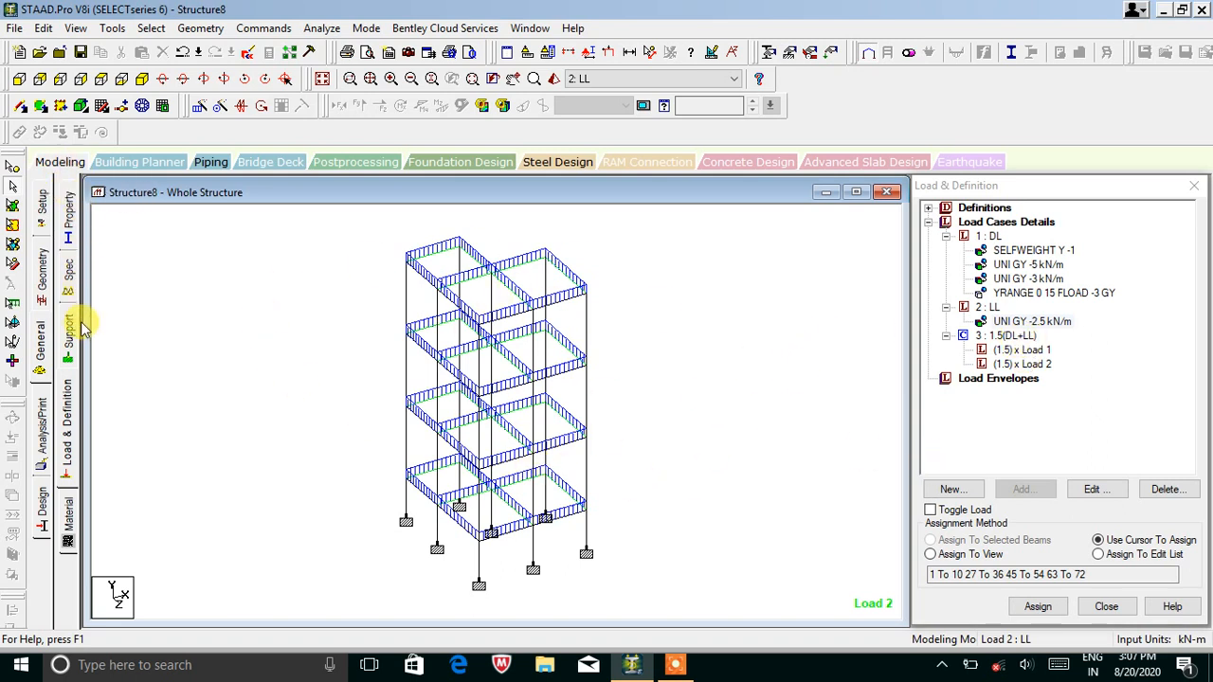
Add a PERFORM ANALYSIS PRINT ALL command and assign it to every member.
{"action": "left_click", "coordinate": [46, 428]}
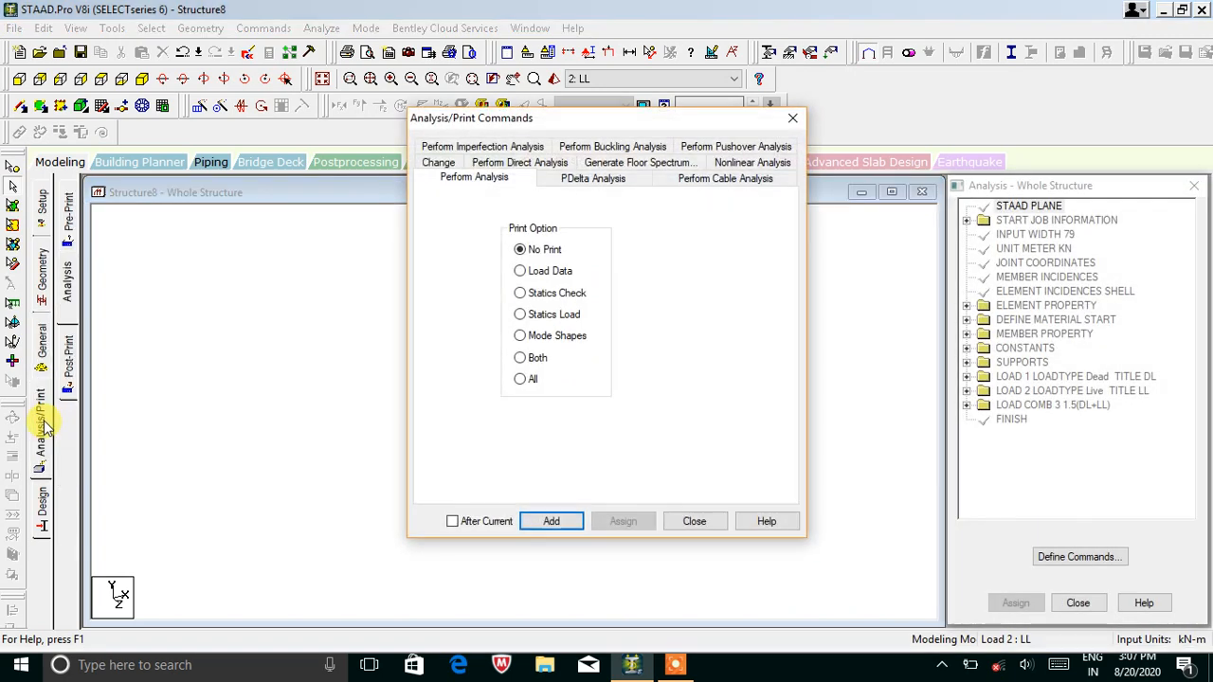
{"action": "left_click", "coordinate": [519, 379]}
{"action": "left_click", "coordinate": [553, 521]}
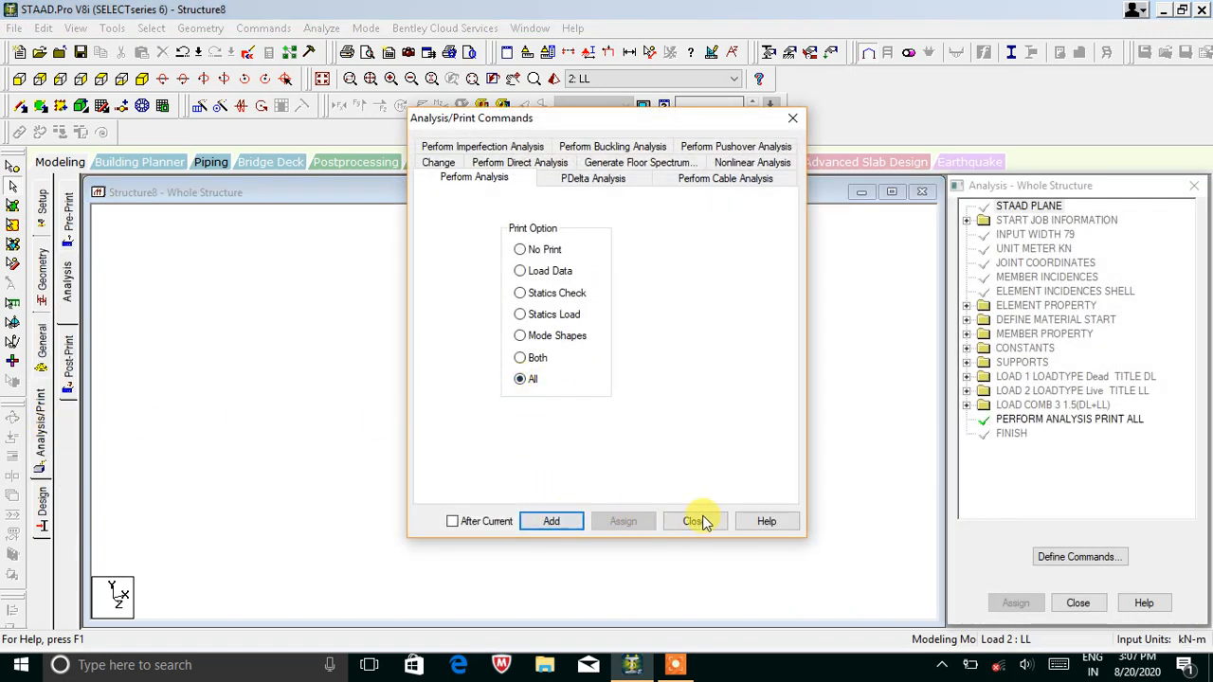
{"action": "left_click", "coordinate": [694, 521]}
{"action": "left_click", "coordinate": [1052, 420]}
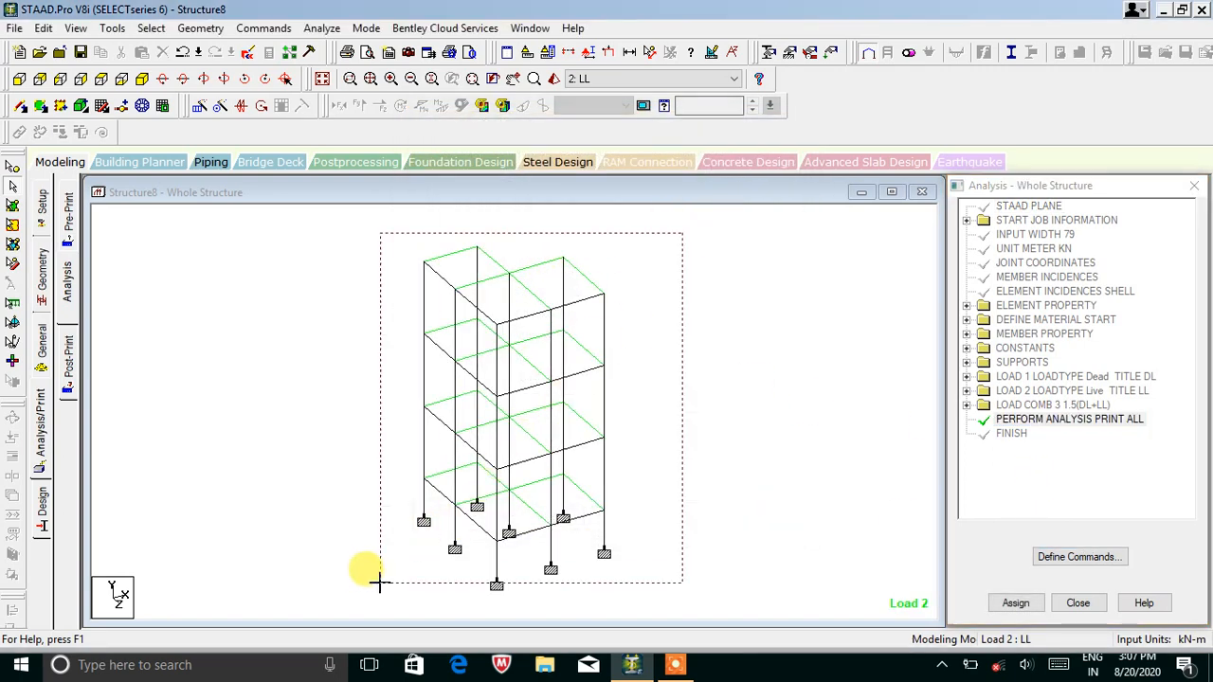
{"action": "key", "text": "ctrl+a"}
{"action": "left_click", "coordinate": [1015, 602]}
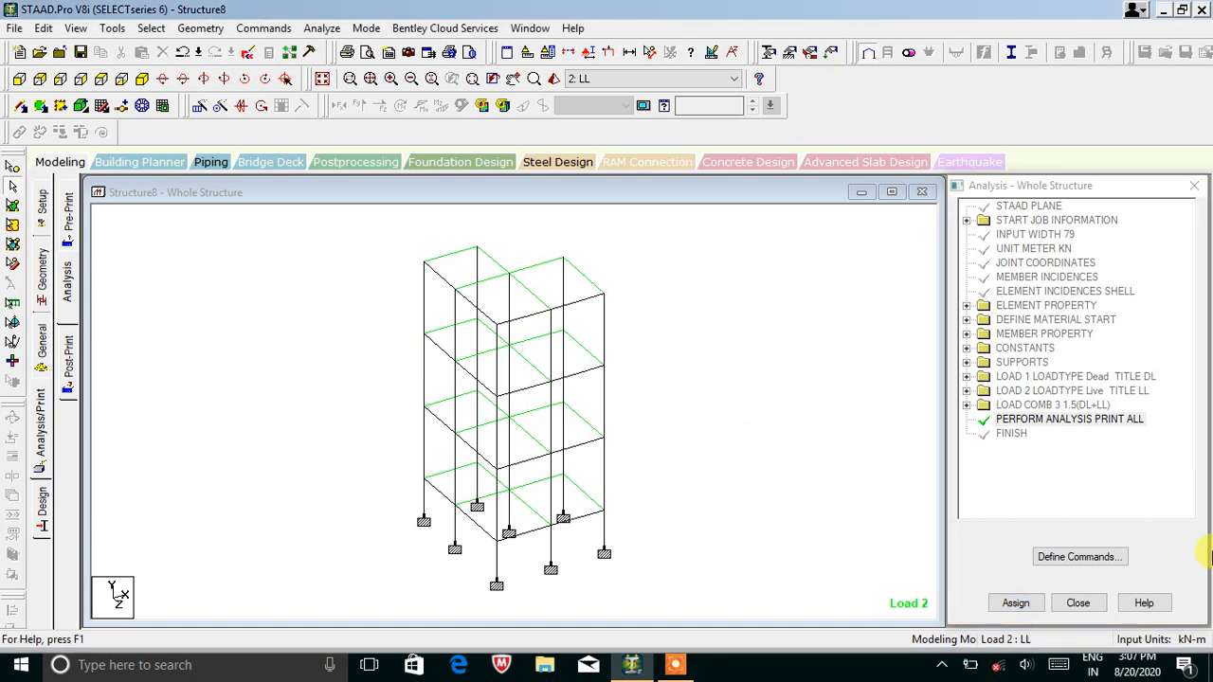
Run the analysis, saving the modified Structure8.std first.
{"action": "left_click", "coordinate": [321, 28]}
{"action": "left_click", "coordinate": [257, 47]}
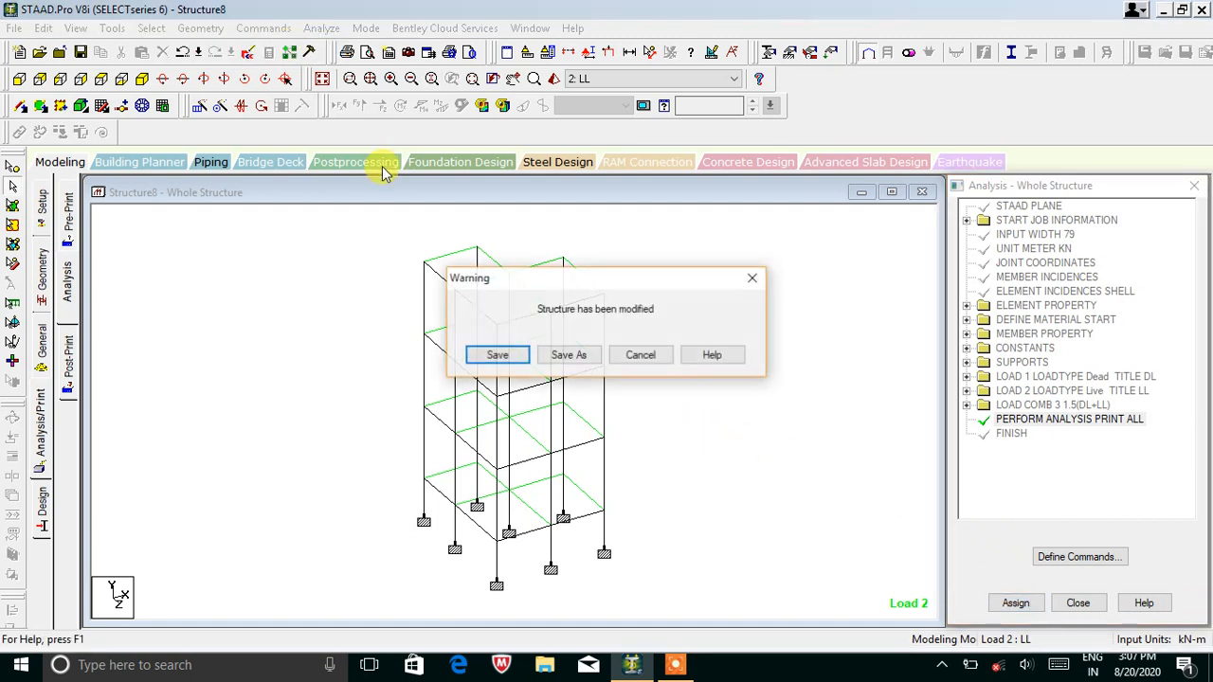
{"action": "left_click", "coordinate": [497, 356]}
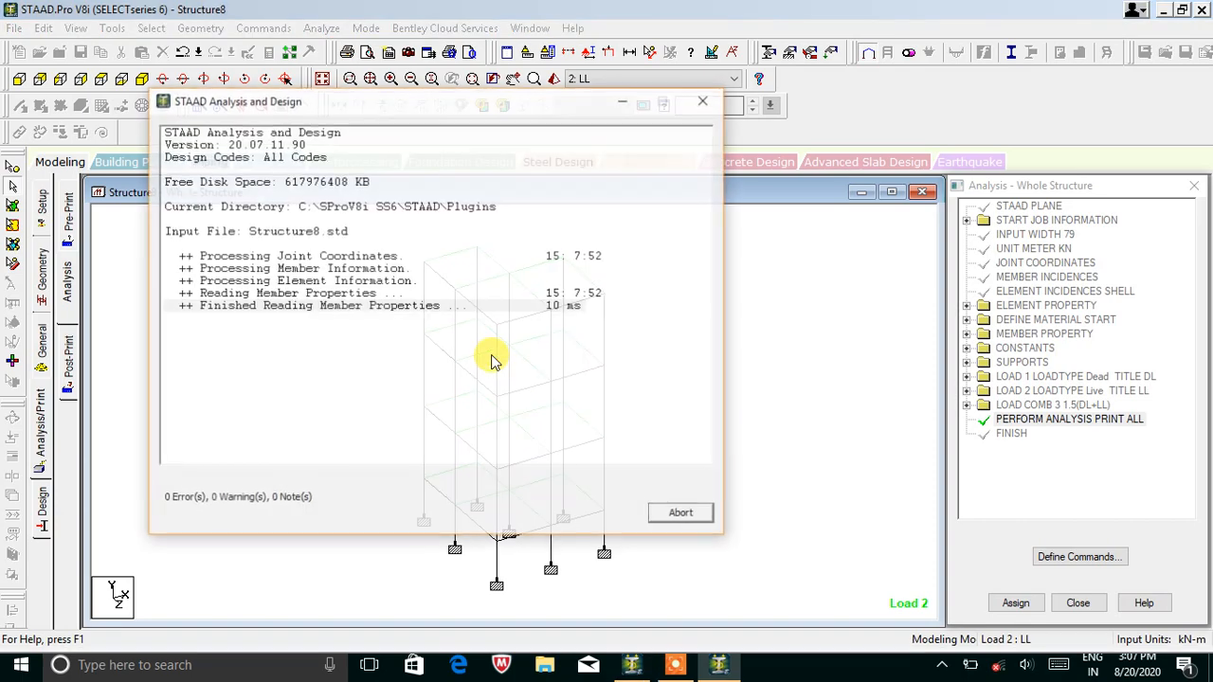
Review the missing elastic modulus errors in the output file, then close it.
{"action": "left_click", "coordinate": [195, 355]}
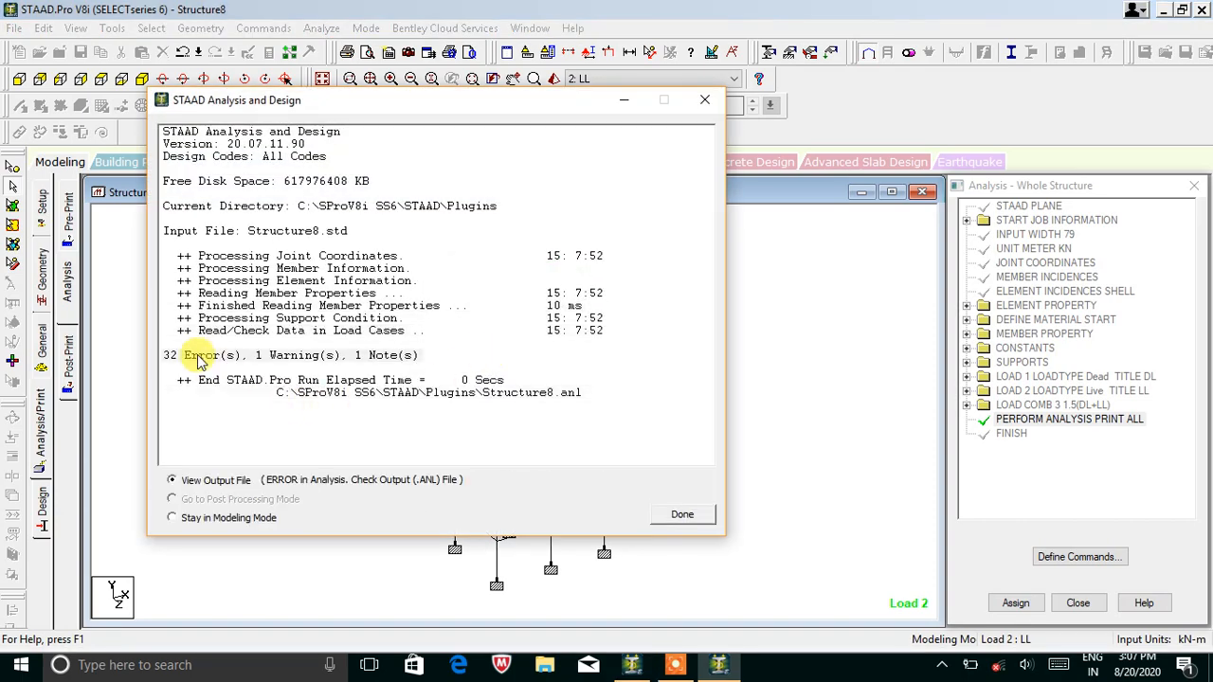
{"action": "left_click", "coordinate": [683, 521]}
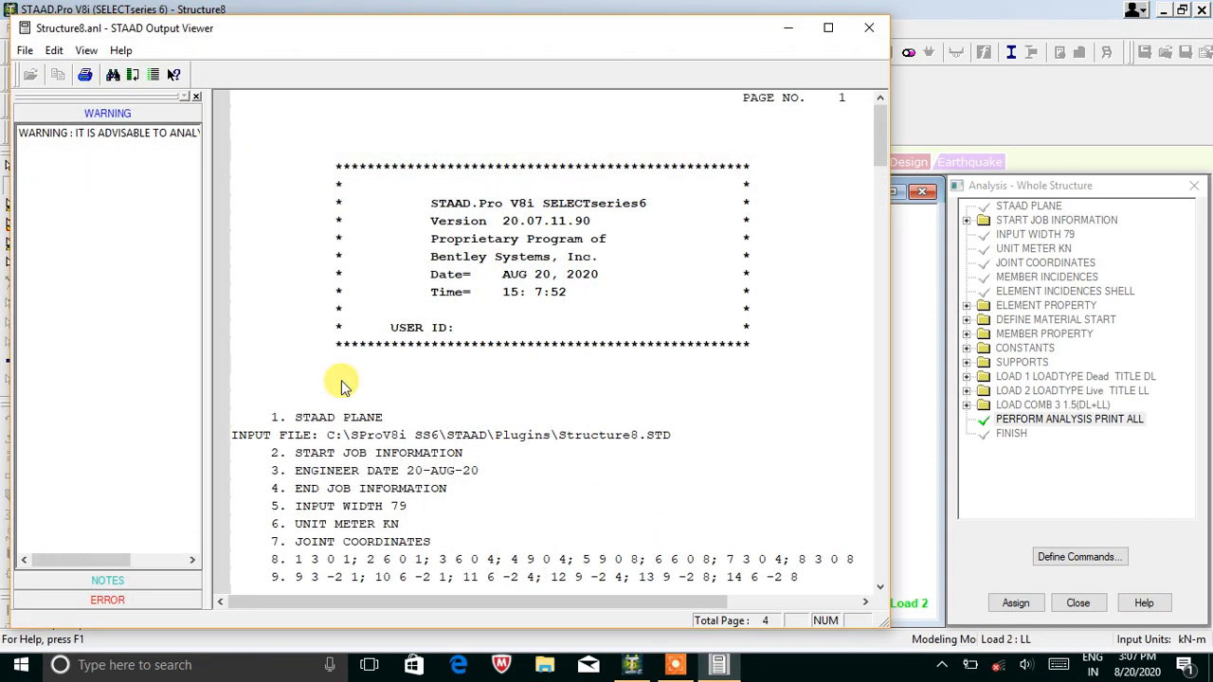
{"action": "left_click", "coordinate": [140, 603]}
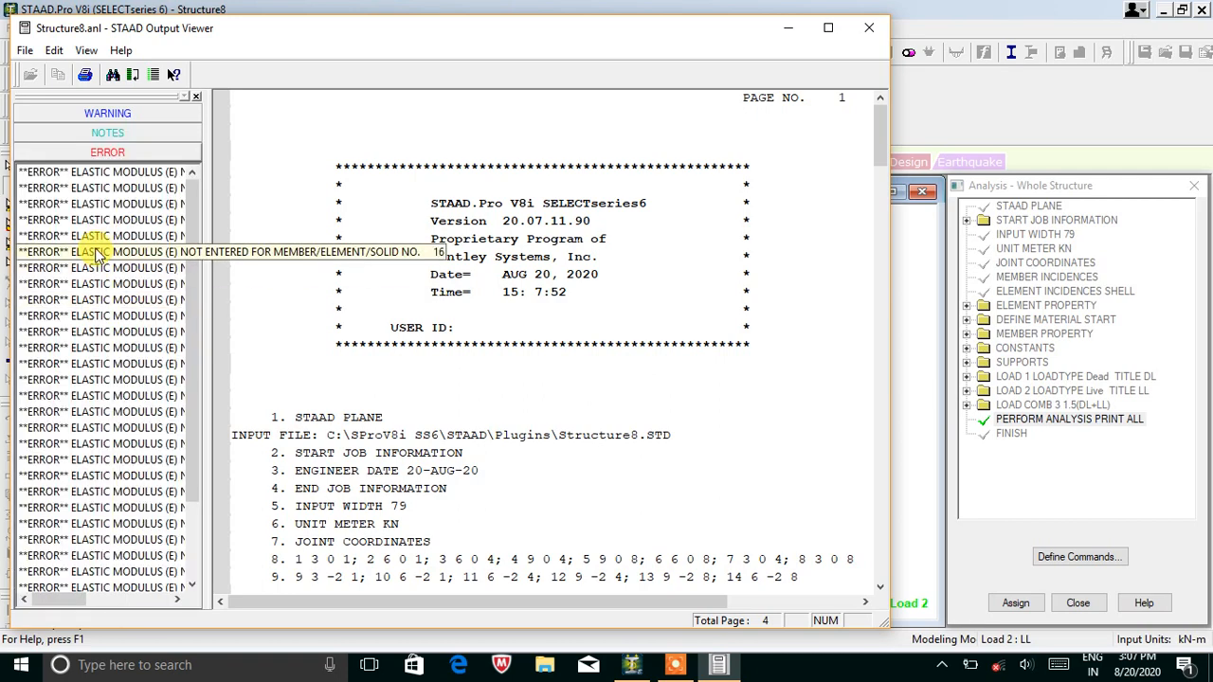
{"action": "left_click", "coordinate": [102, 174]}
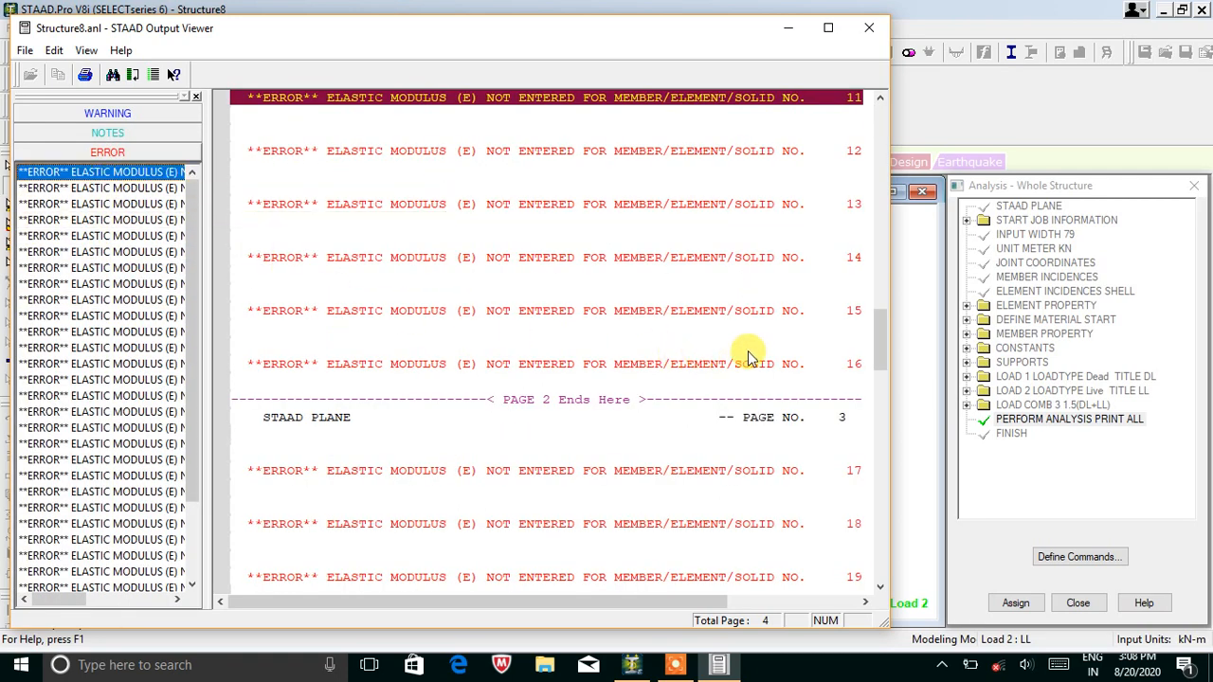
{"action": "left_click", "coordinate": [880, 339]}
{"action": "left_click_drag", "start_coordinate": [879, 339], "coordinate": [893, 318]}
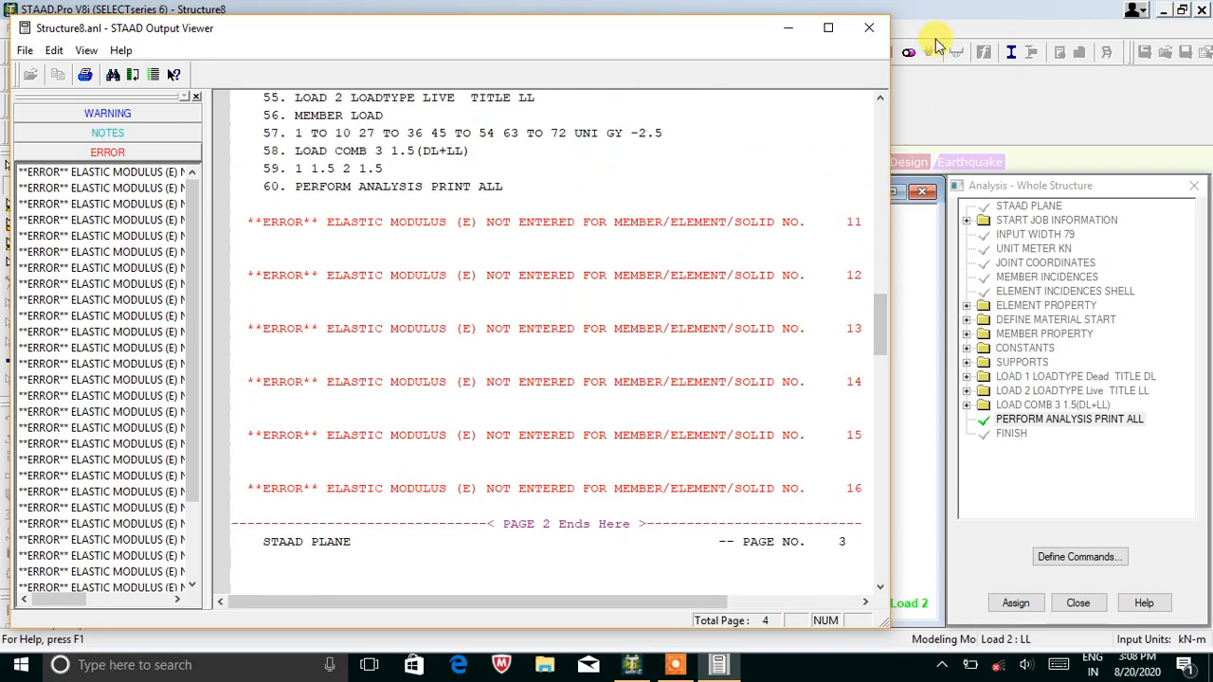
{"action": "left_click", "coordinate": [869, 28]}
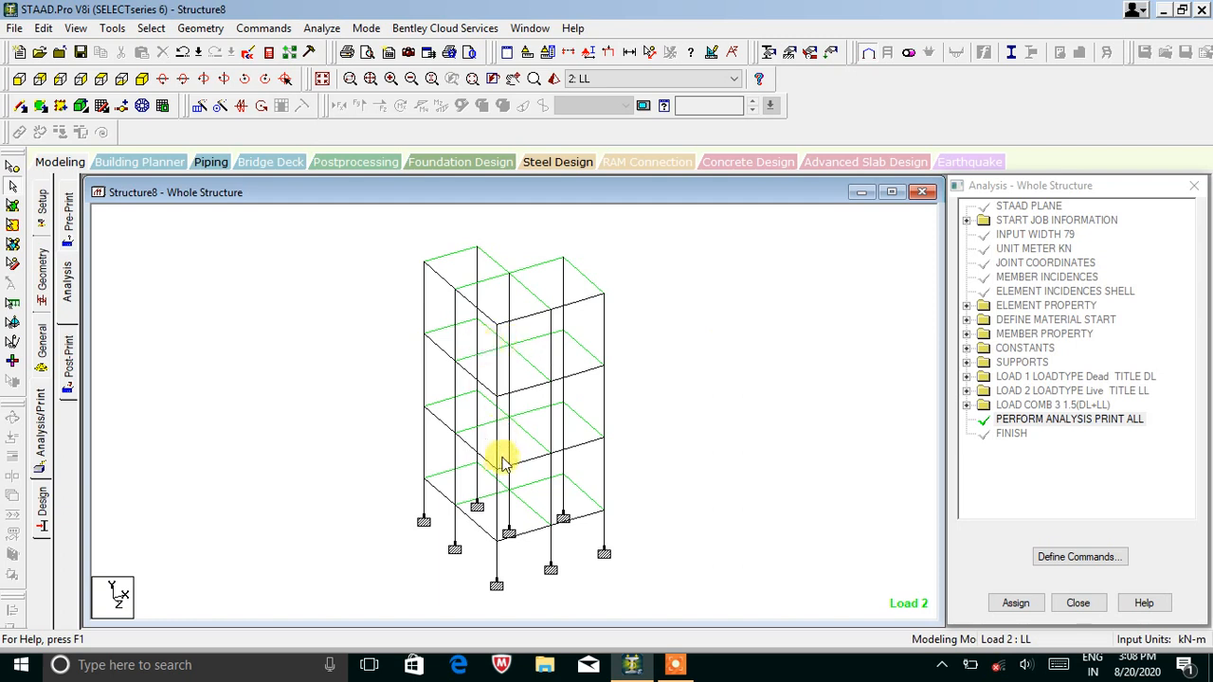
Select the ground-floor column and beam 6 to inspect them, then clear the selection.
{"action": "left_click", "coordinate": [500, 502]}
{"action": "left_click", "coordinate": [498, 516]}
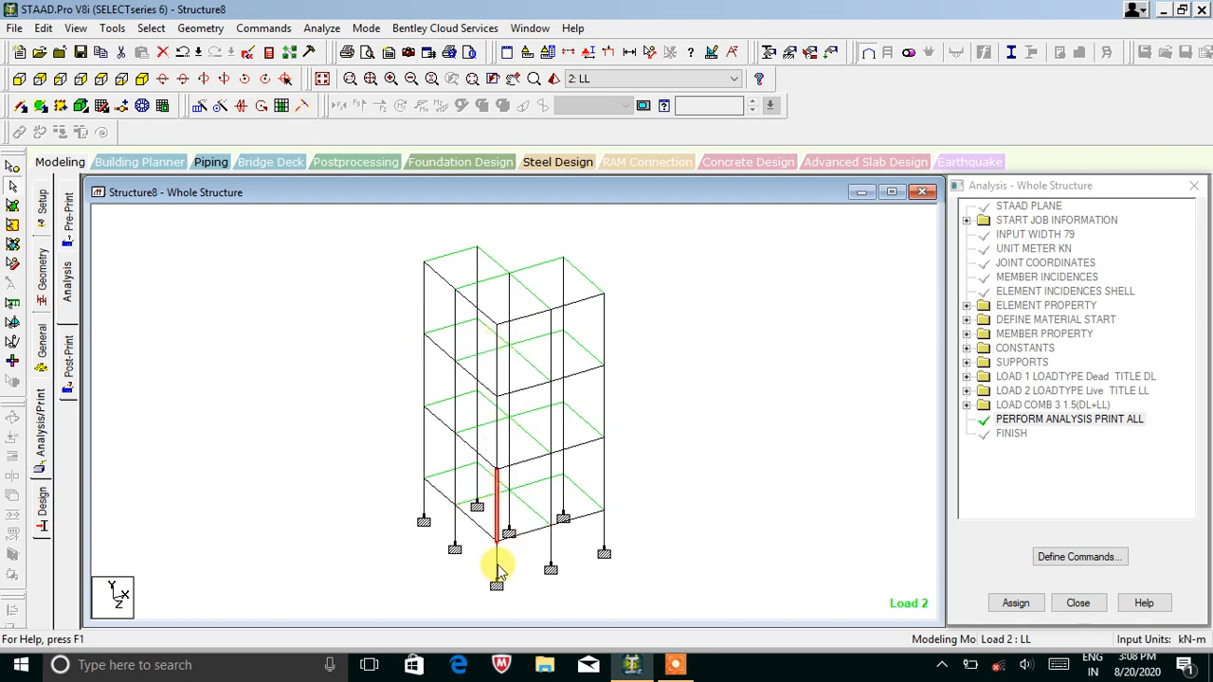
{"action": "left_click", "coordinate": [529, 512]}
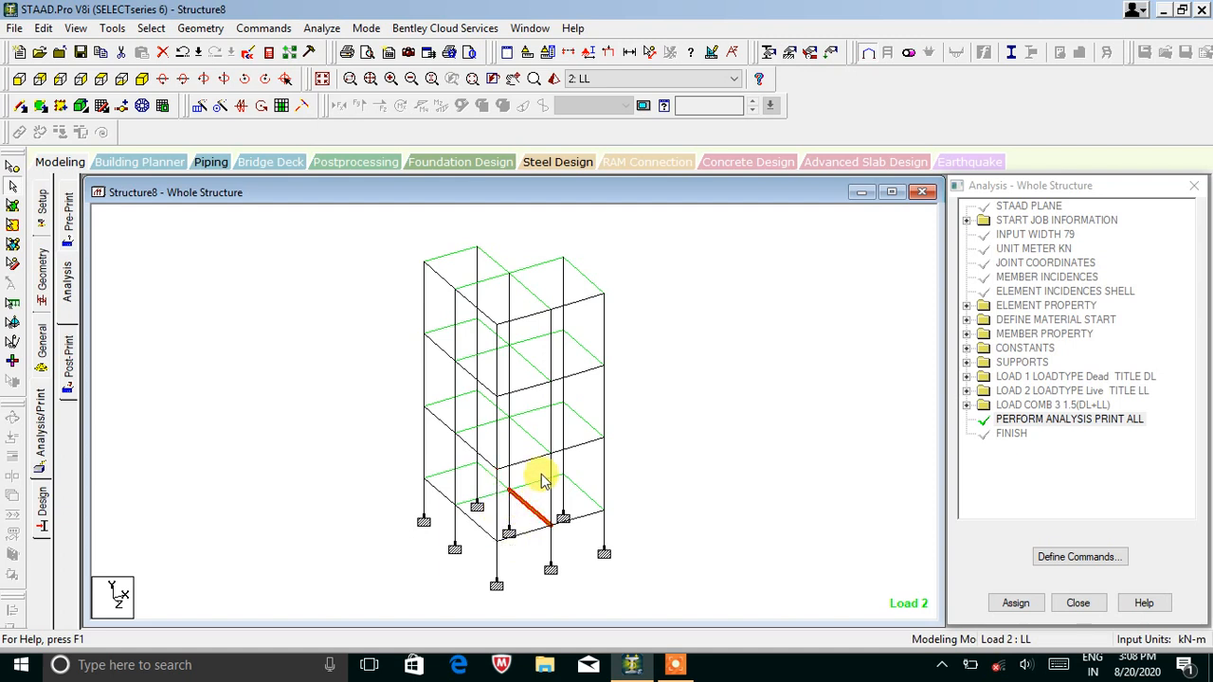
{"action": "left_click", "coordinate": [726, 459]}
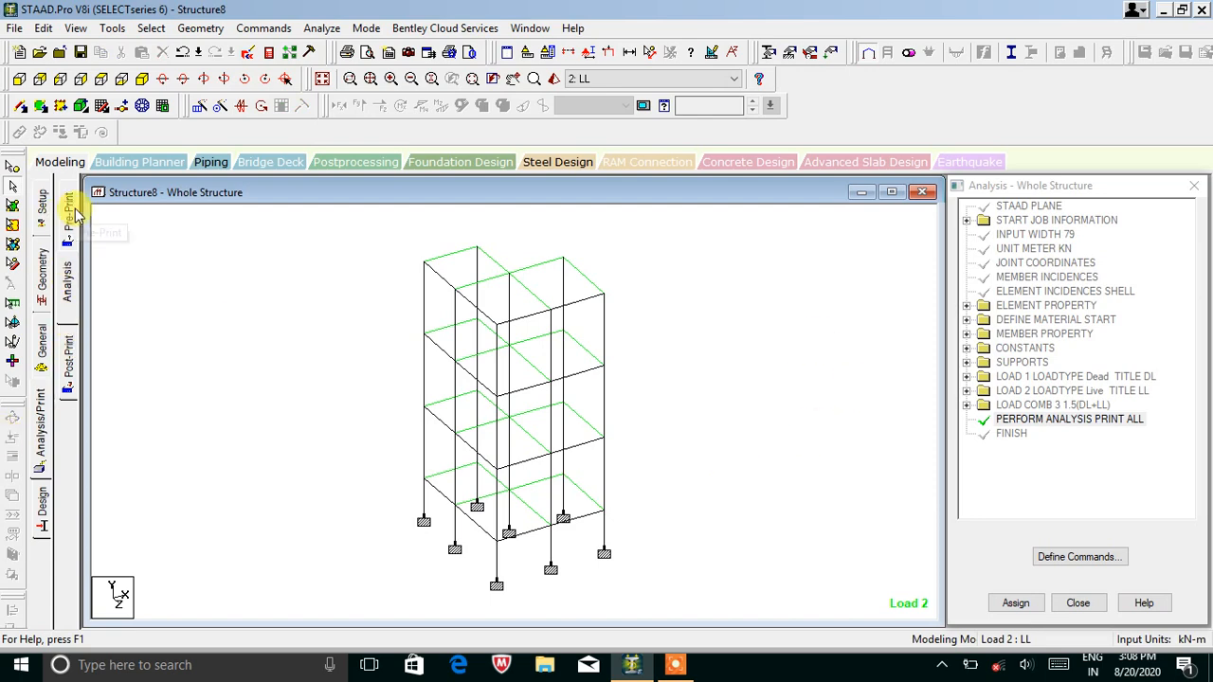
Highlight the members using Rect 0.35x0.23 and Rect 0.40x0.30 on the Property page.
{"action": "left_click", "coordinate": [43, 327]}
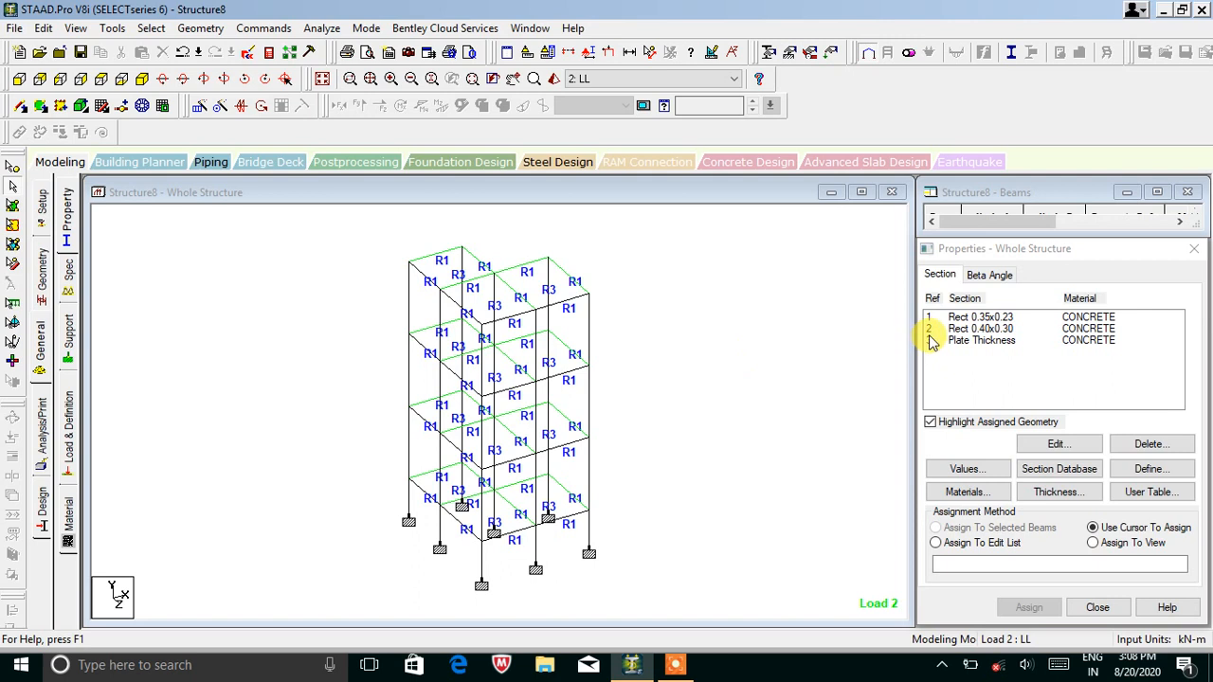
{"action": "left_click", "coordinate": [969, 318]}
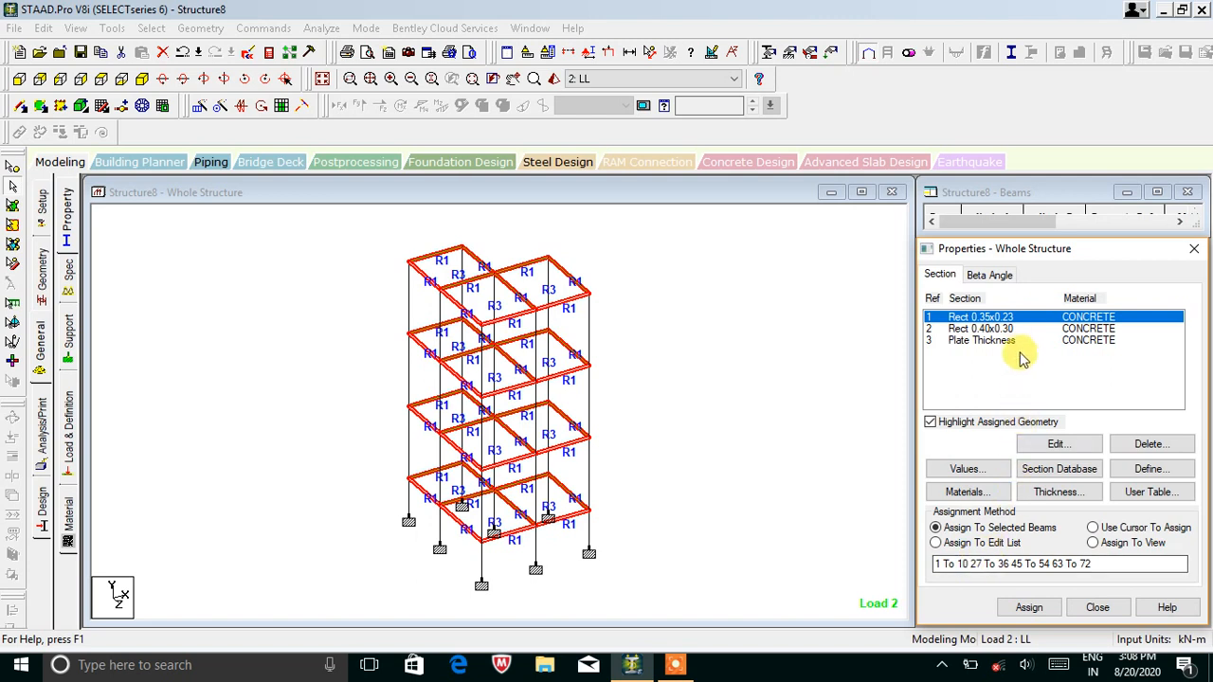
{"action": "left_click", "coordinate": [981, 329]}
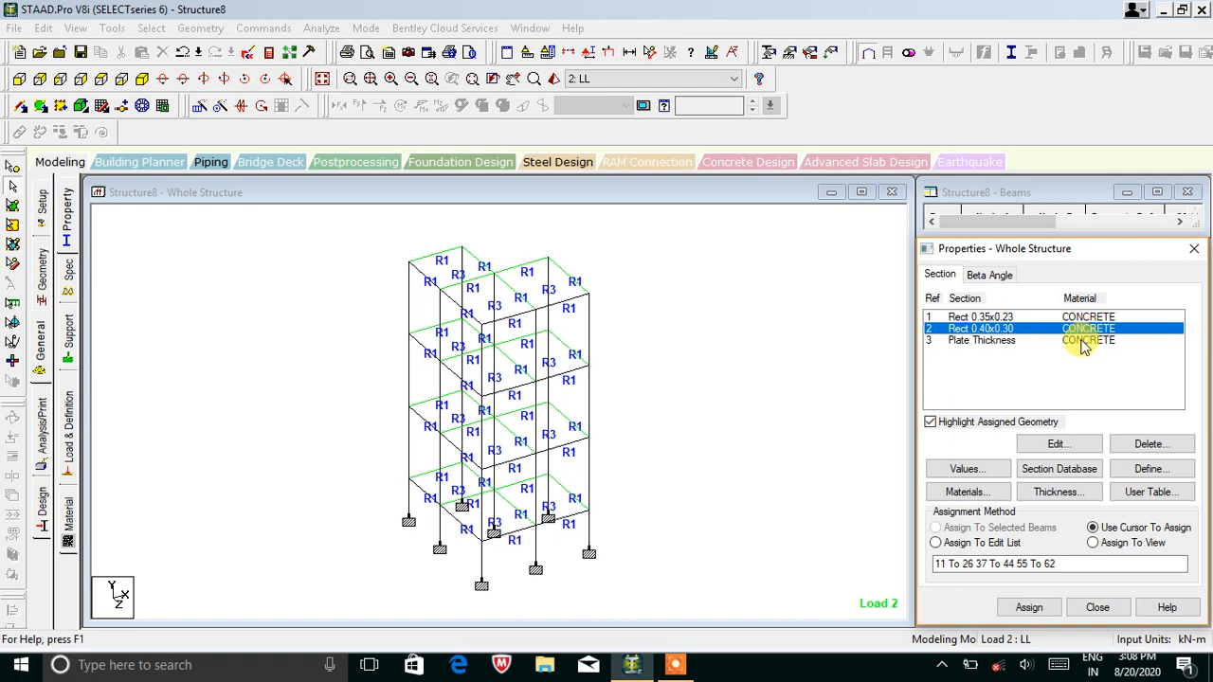
{"action": "left_click", "coordinate": [787, 435]}
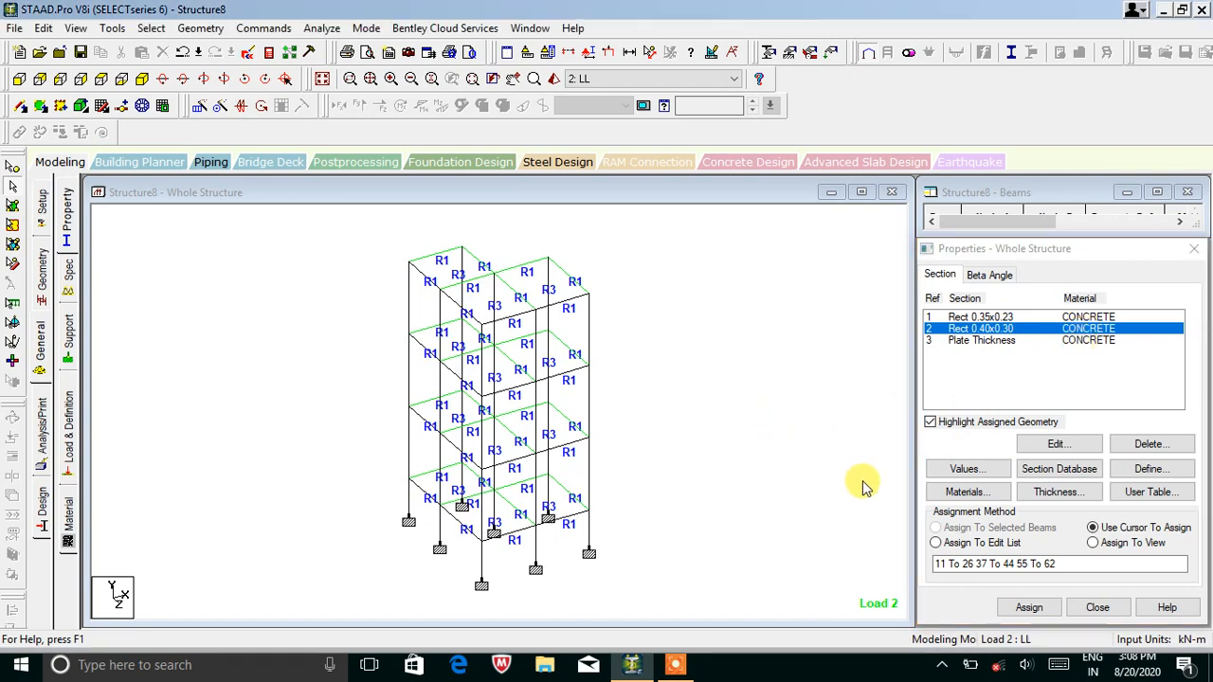
Assign the CONCRETE material to all members in view and confirm the assignment.
{"action": "left_click", "coordinate": [68, 517]}
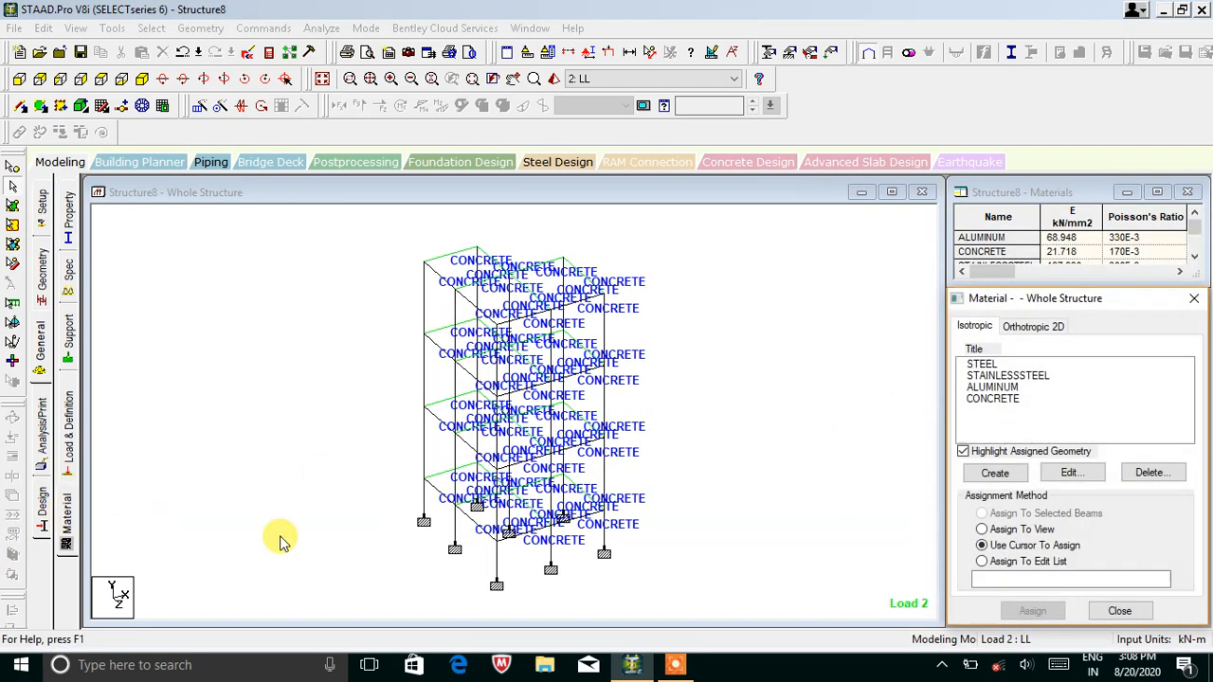
{"action": "left_click", "coordinate": [986, 399]}
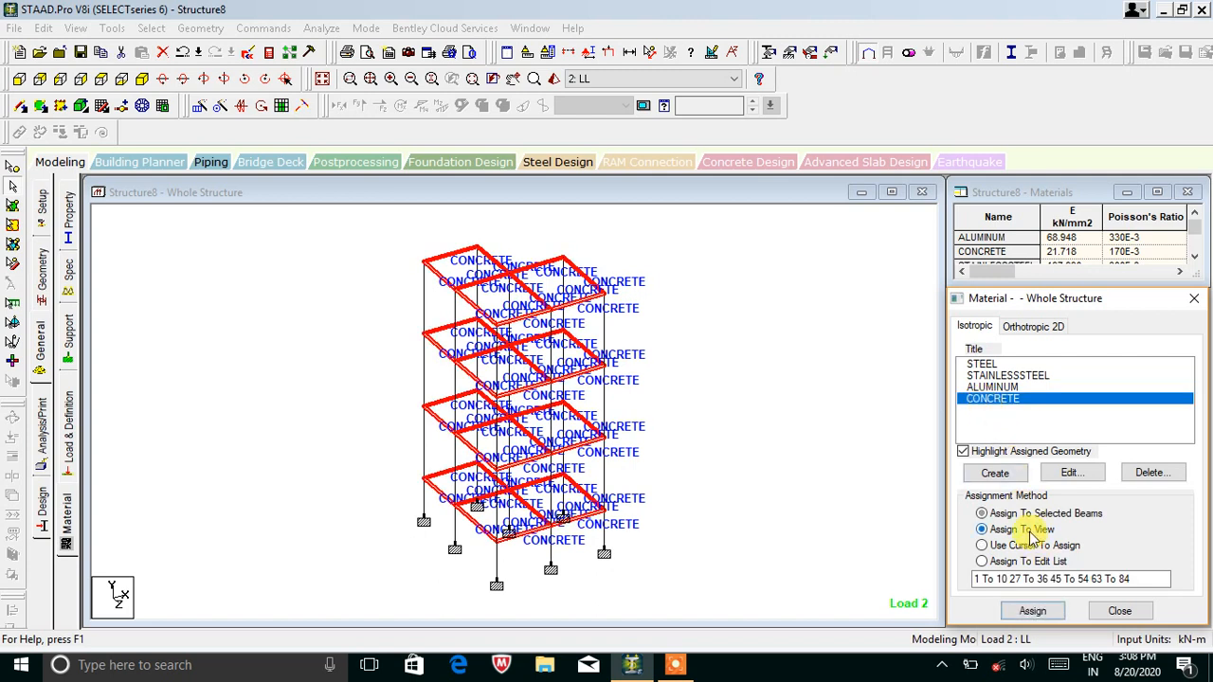
{"action": "left_click", "coordinate": [1032, 611]}
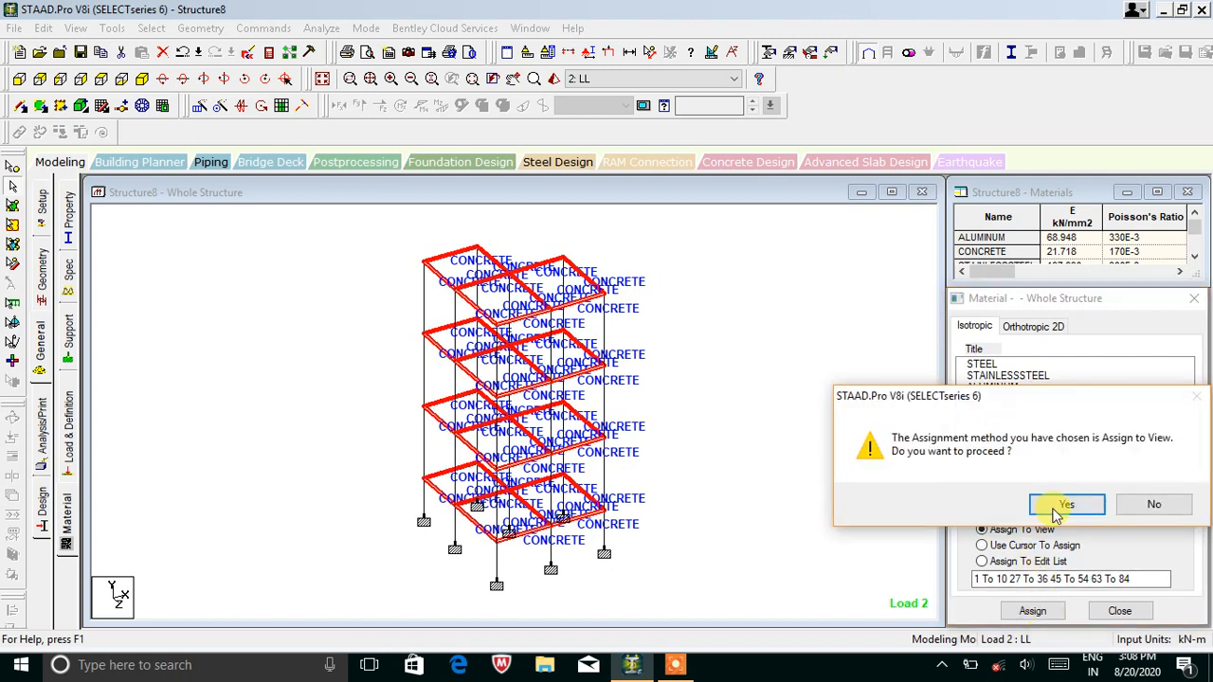
{"action": "left_click", "coordinate": [1153, 506]}
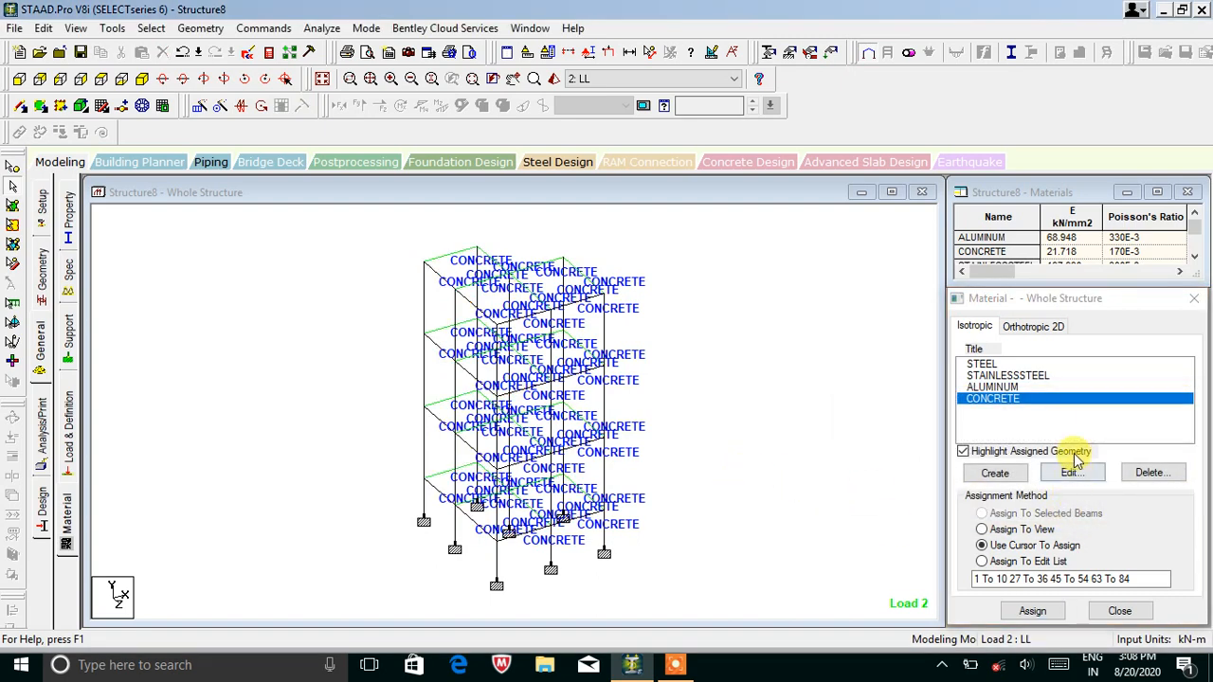
{"action": "left_click", "coordinate": [1042, 528]}
{"action": "left_click", "coordinate": [1031, 610]}
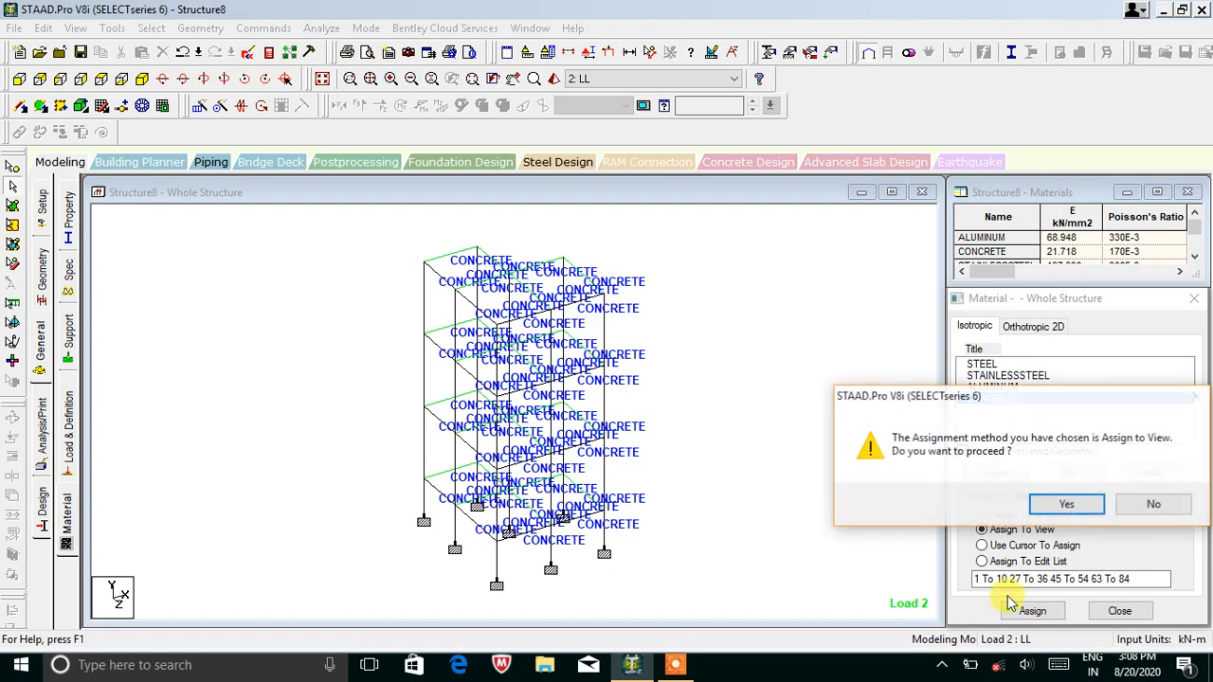
{"action": "left_click", "coordinate": [1075, 504]}
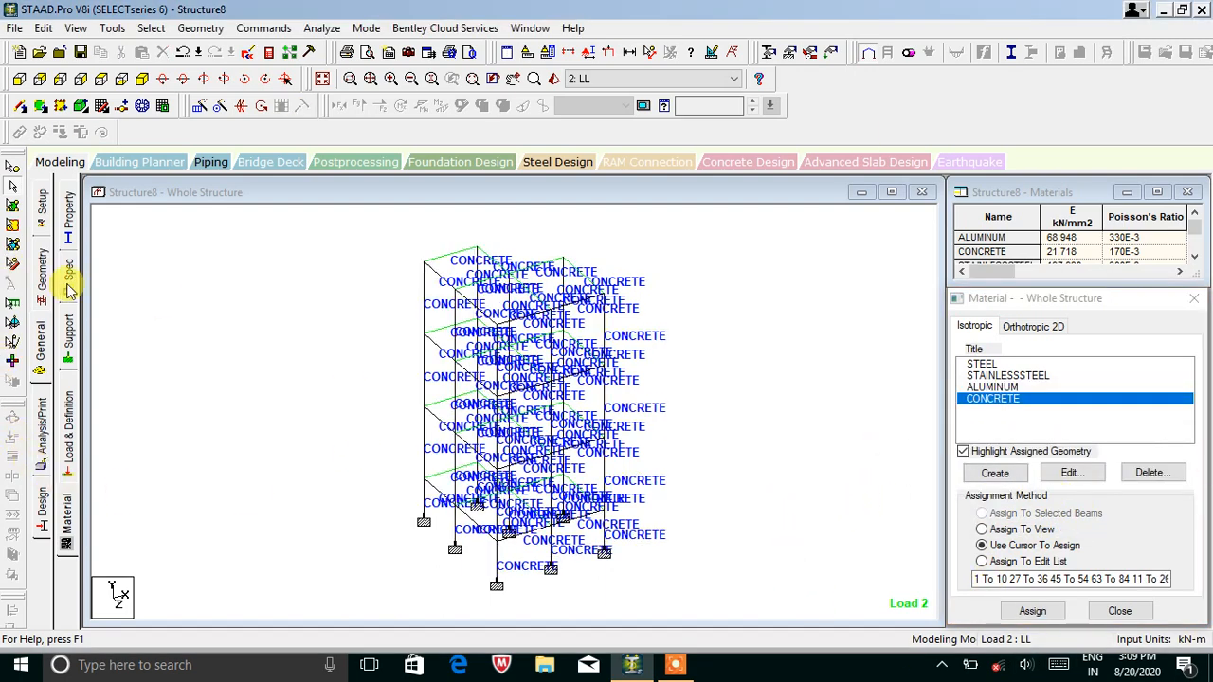
Add a PERFORM ANALYSIS PRINT ALL command and assign it to every frame member.
{"action": "left_click", "coordinate": [48, 414]}
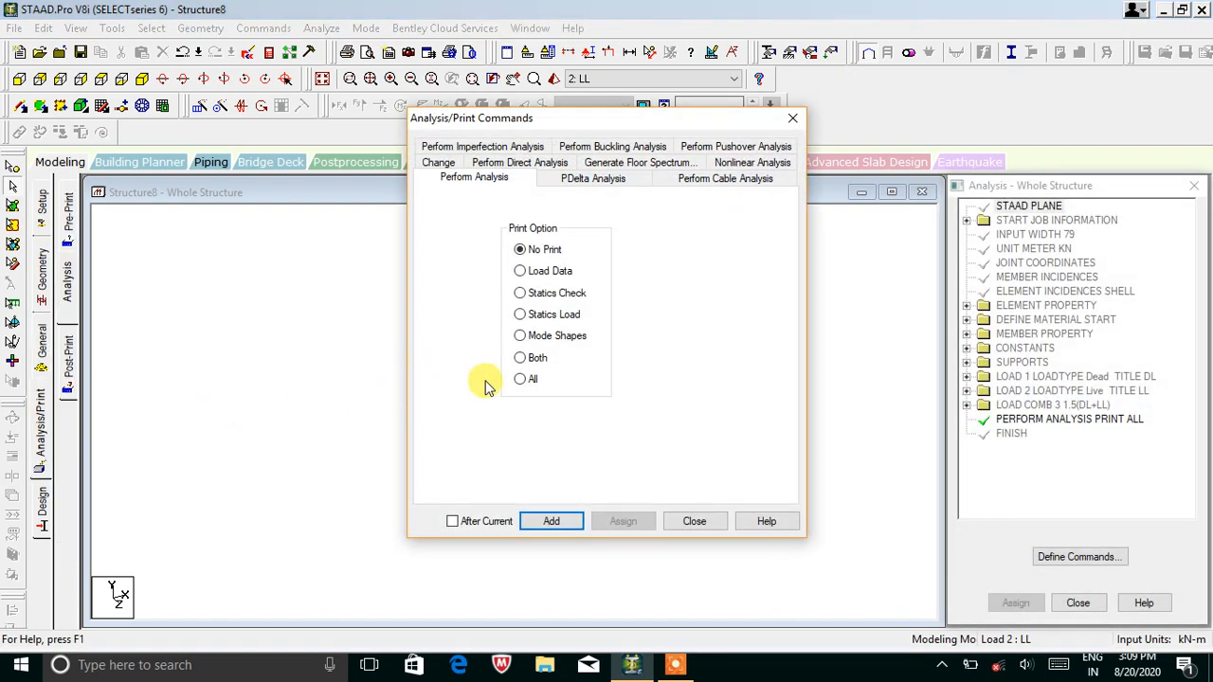
{"action": "left_click", "coordinate": [519, 379]}
{"action": "left_click", "coordinate": [551, 521]}
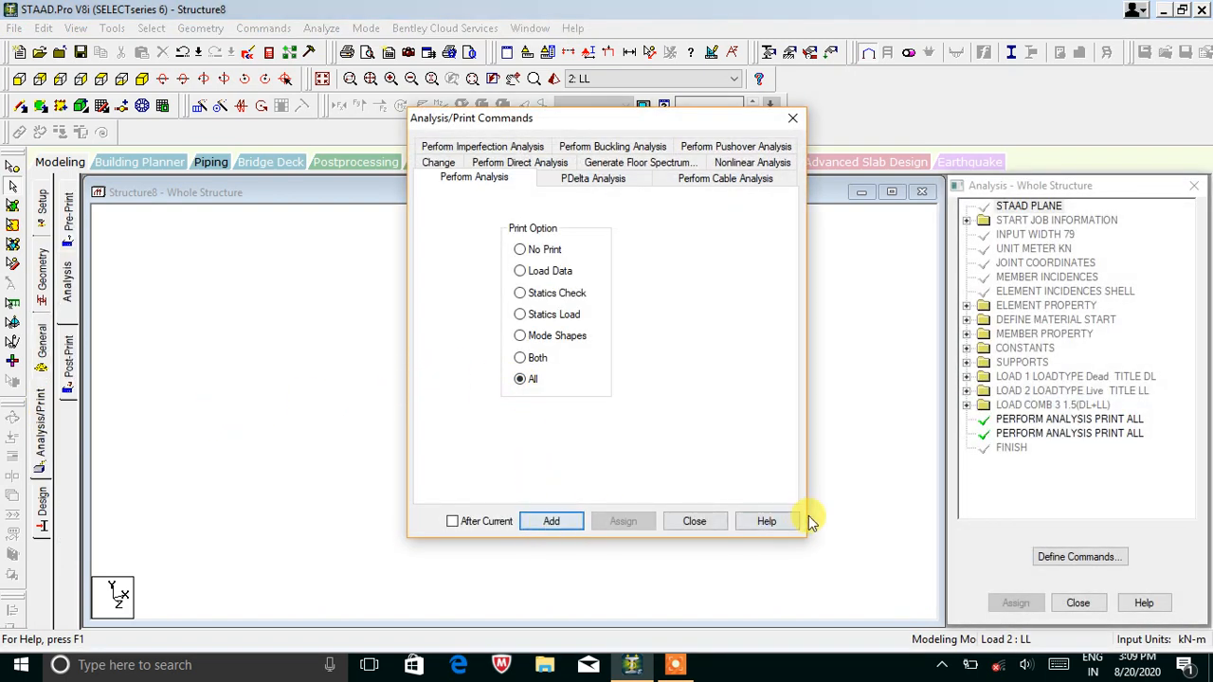
{"action": "left_click", "coordinate": [695, 522]}
{"action": "left_click", "coordinate": [1069, 433]}
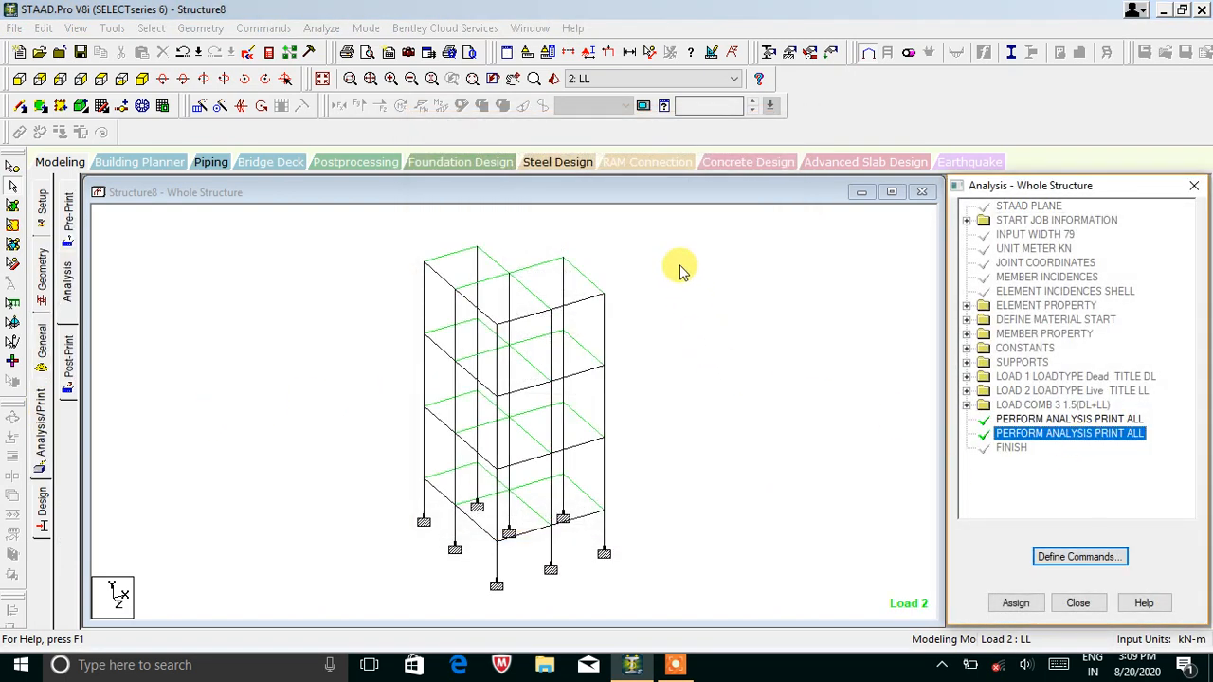
{"action": "left_click_drag", "start_coordinate": [595, 310], "coordinate": [366, 593]}
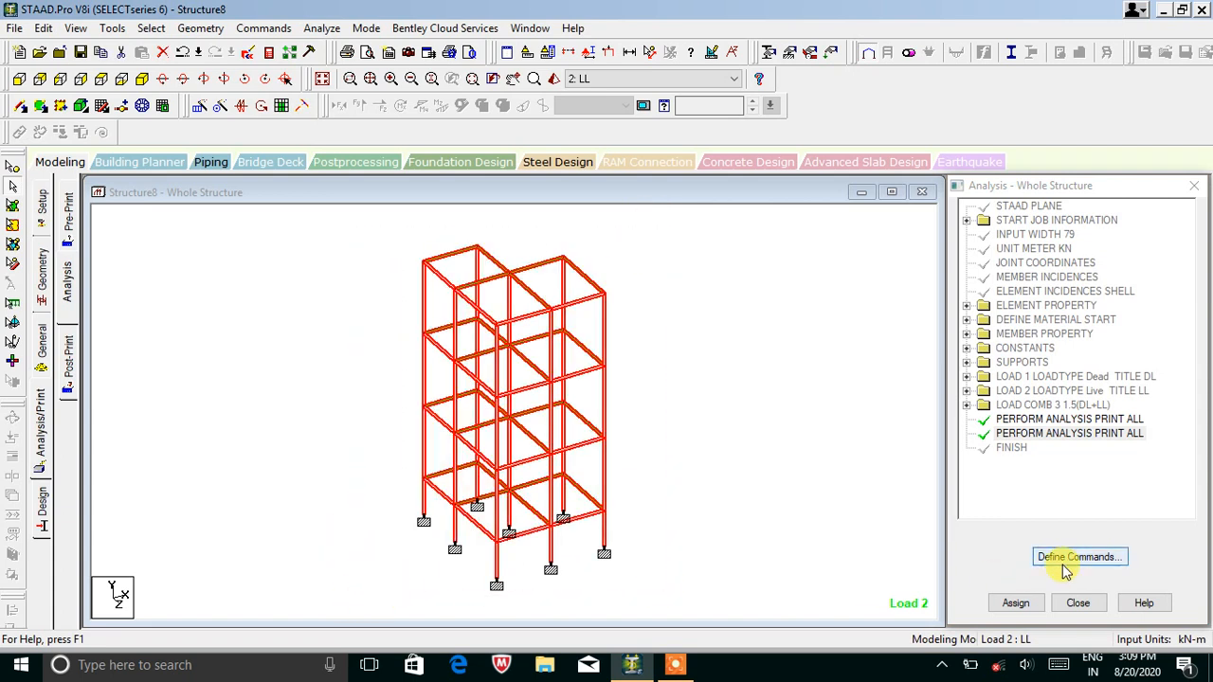
{"action": "left_click", "coordinate": [1016, 603]}
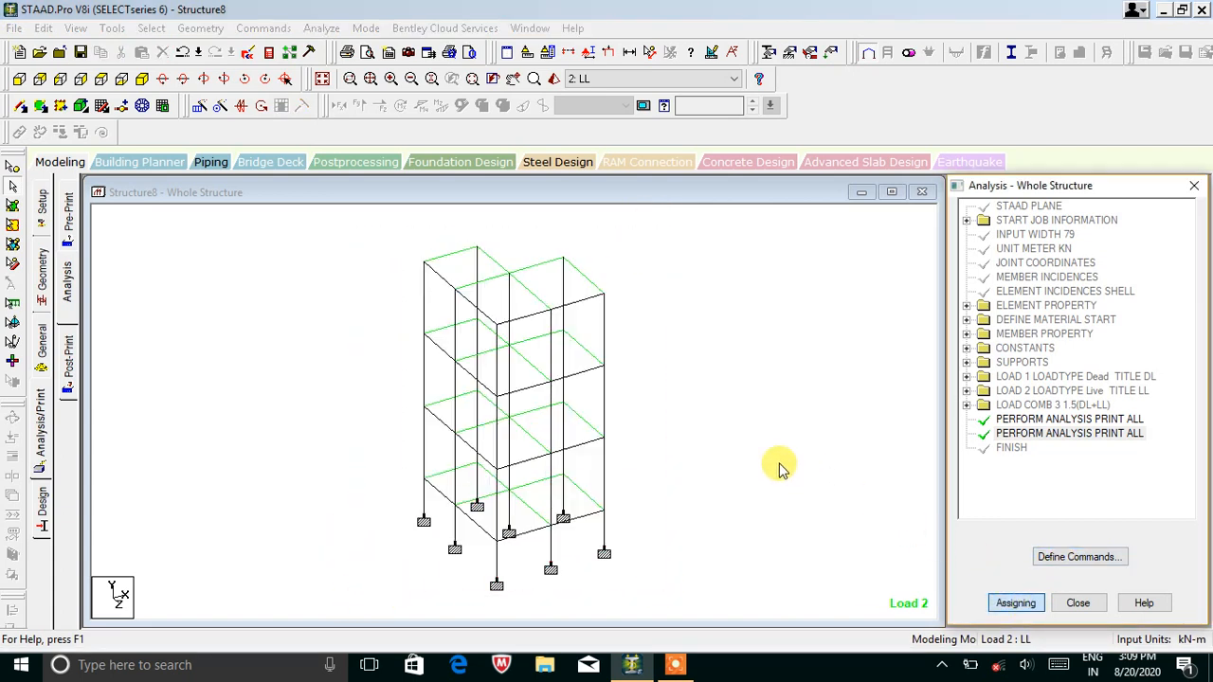
Save the structure and run the analysis, which finishes with 0 errors.
{"action": "left_click", "coordinate": [322, 27]}
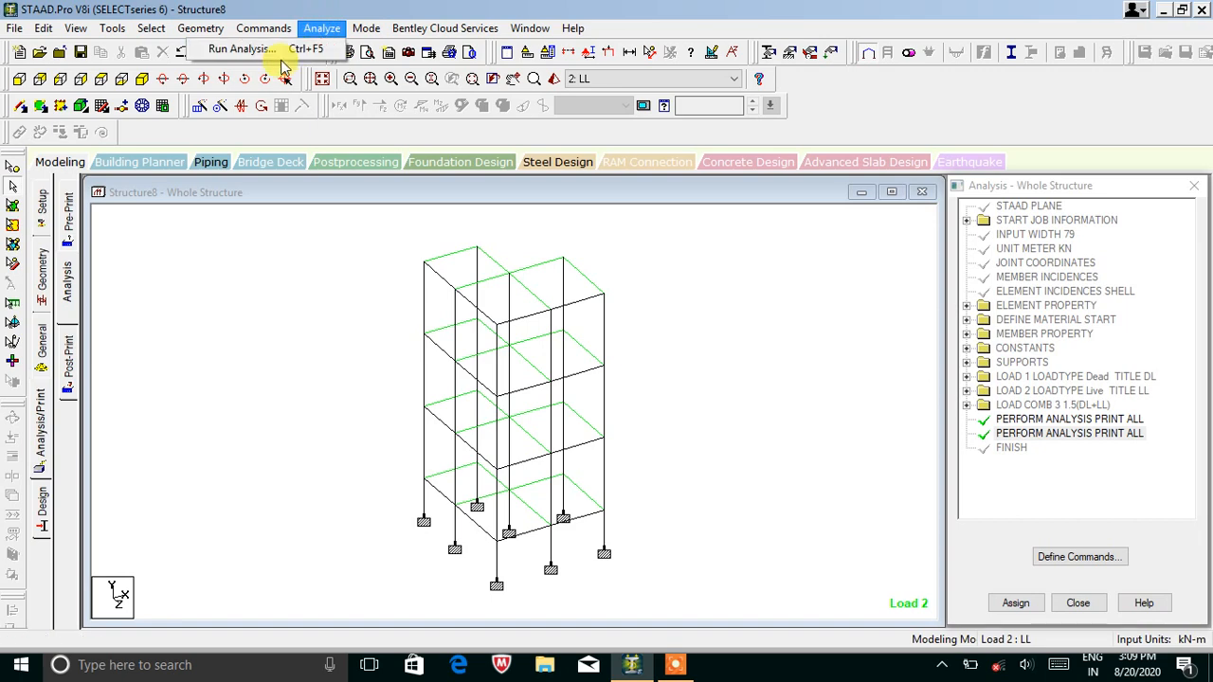
{"action": "left_click", "coordinate": [270, 50]}
{"action": "left_click", "coordinate": [502, 355]}
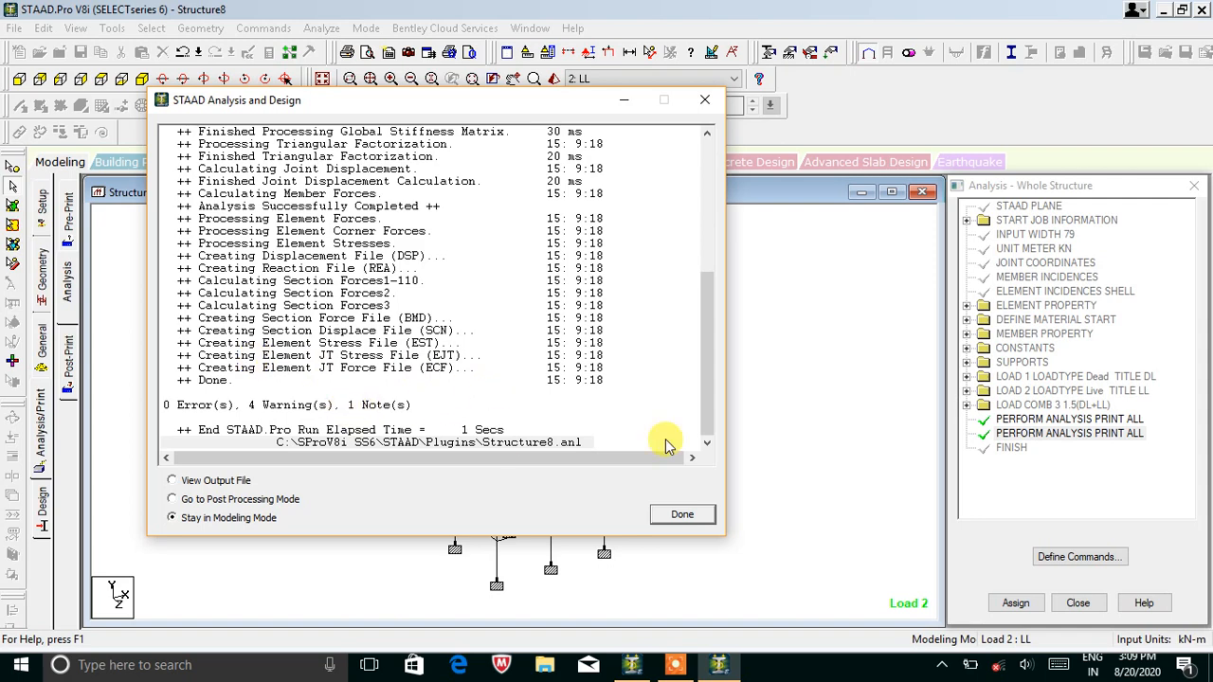
{"action": "left_click", "coordinate": [675, 516]}
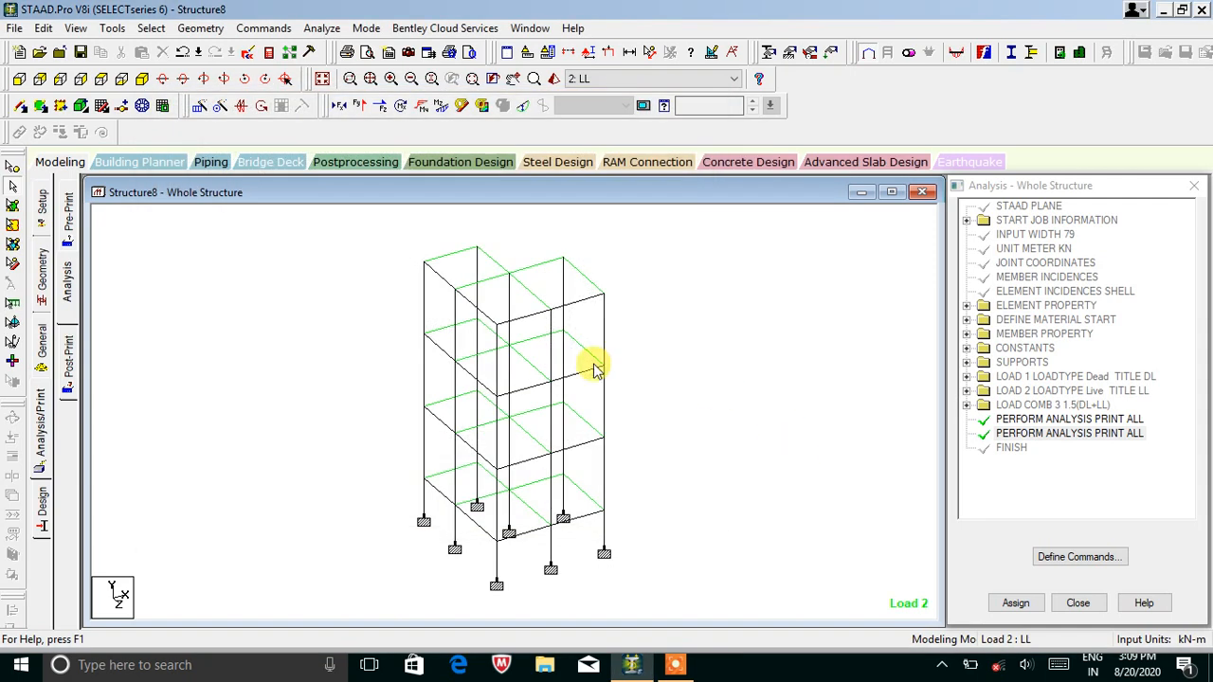
{"action": "left_click", "coordinate": [43, 502]}
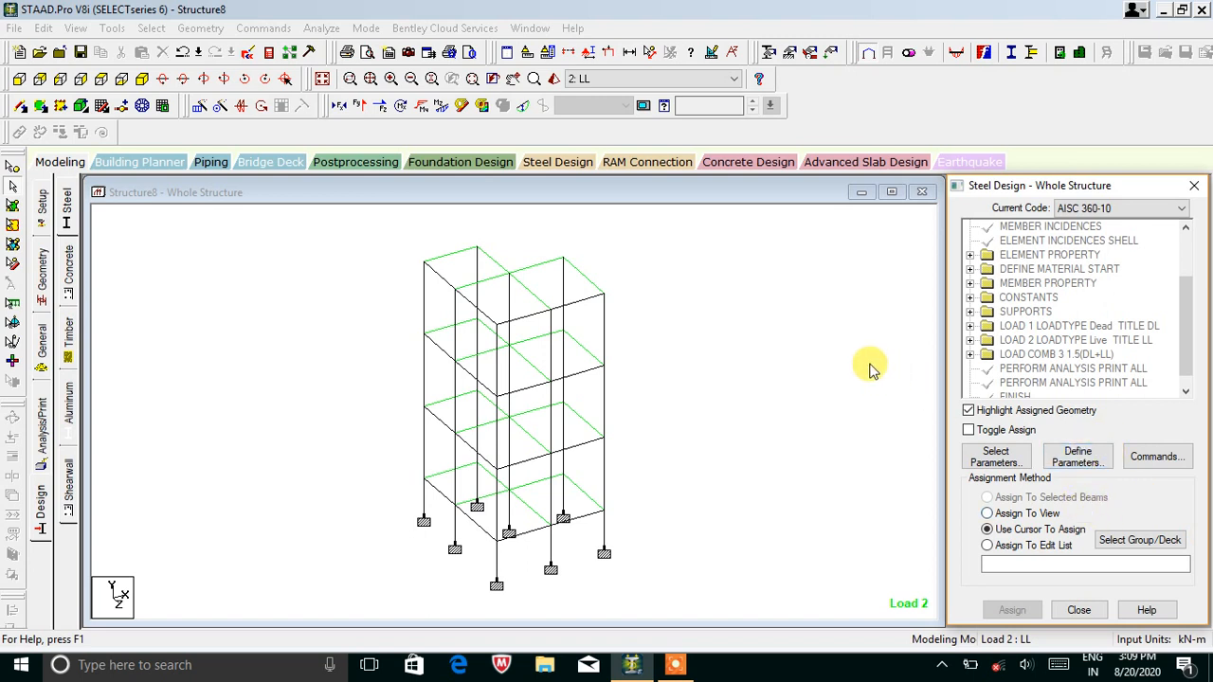
Switch to the Concrete Design workflow to open Structure8 in RC Designer.
{"action": "left_click", "coordinate": [746, 164]}
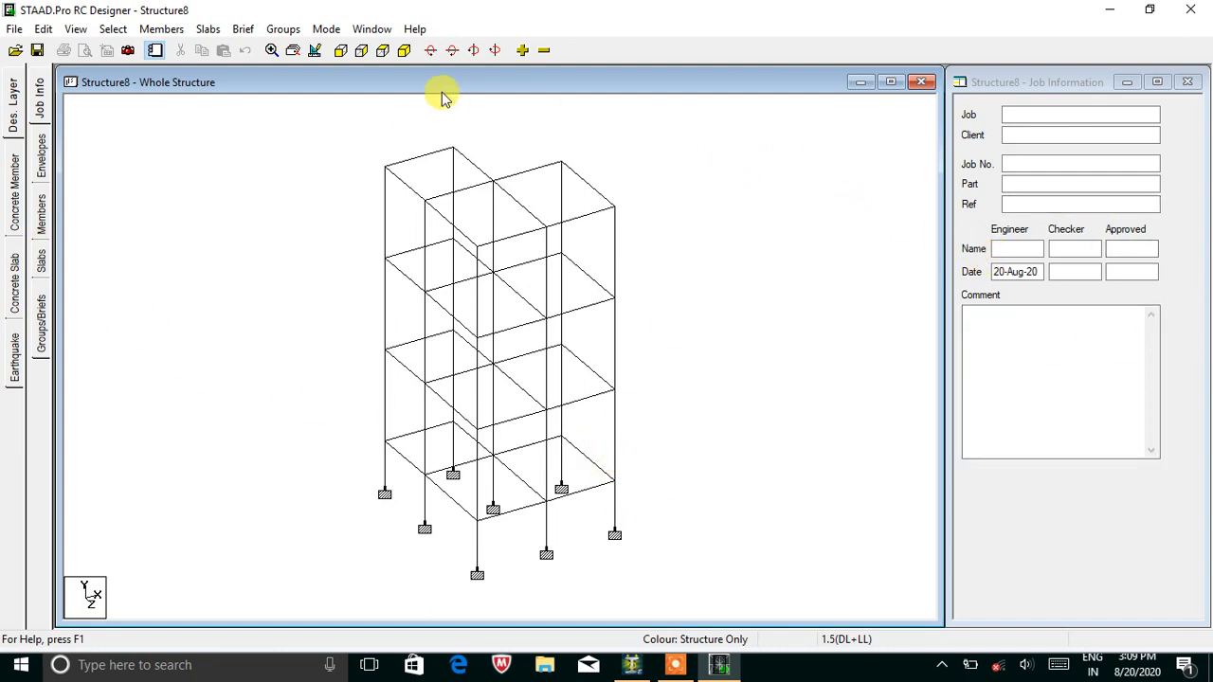
Select the beams on all four floor levels in front elevation, then view isometrically.
{"action": "left_click", "coordinate": [341, 52]}
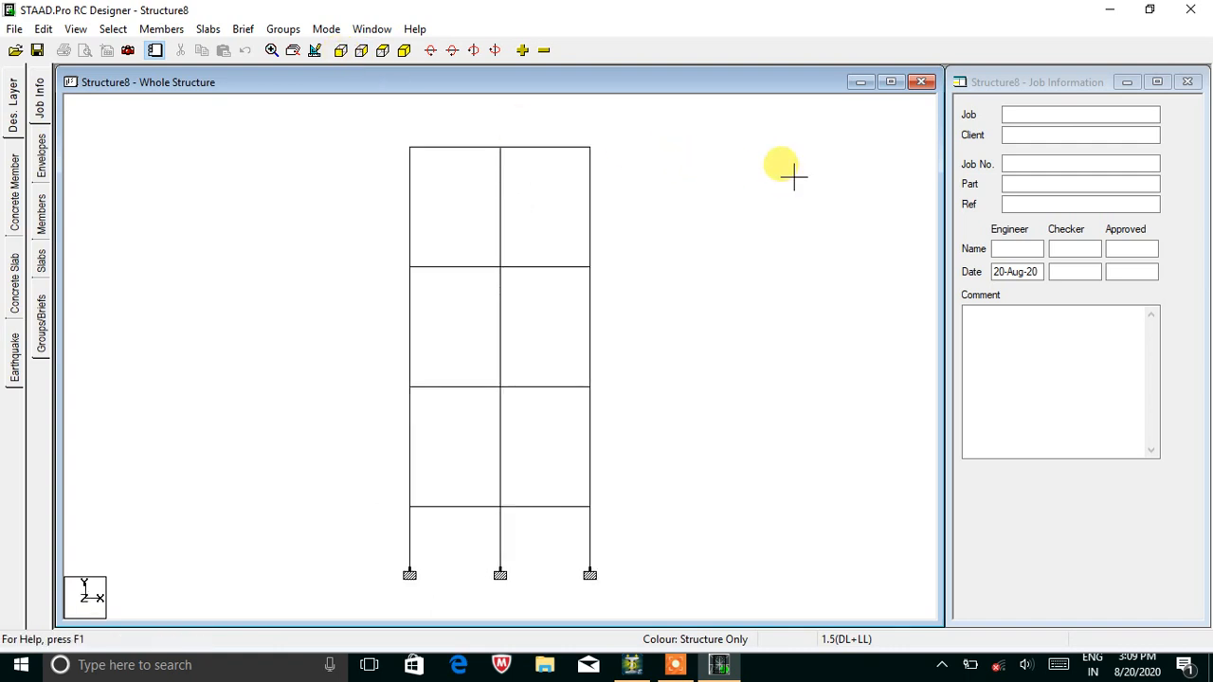
{"action": "left_click", "coordinate": [42, 157]}
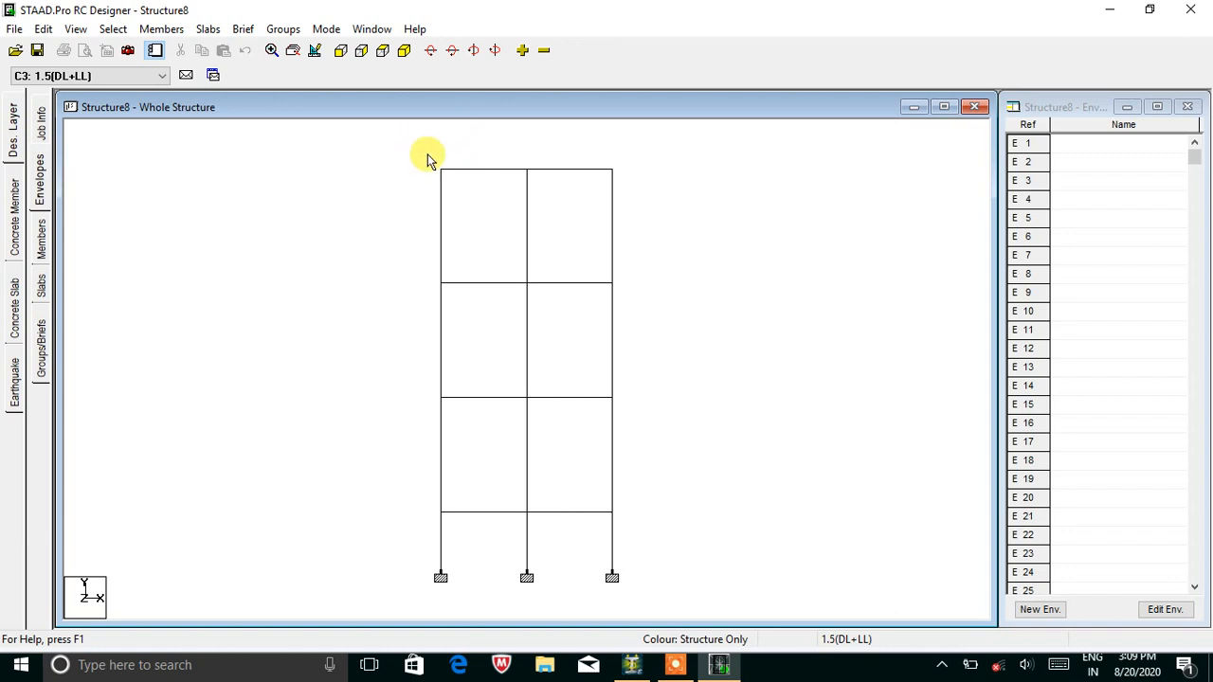
{"action": "left_click_drag", "start_coordinate": [426, 154], "coordinate": [642, 189]}
{"action": "left_click_drag", "start_coordinate": [426, 276], "coordinate": [652, 297], "text": "ctrl"}
{"action": "left_click_drag", "start_coordinate": [417, 384], "coordinate": [645, 413], "text": "ctrl"}
{"action": "left_click_drag", "start_coordinate": [426, 500], "coordinate": [633, 517], "text": "ctrl"}
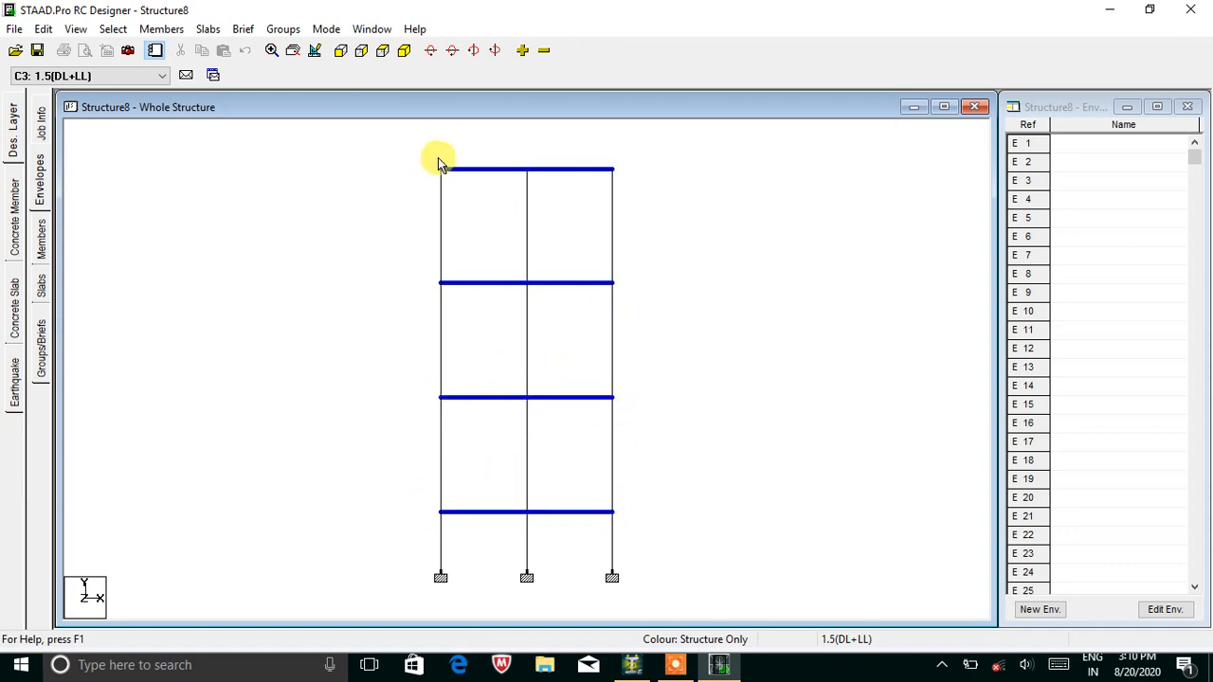
{"action": "left_click", "coordinate": [405, 50]}
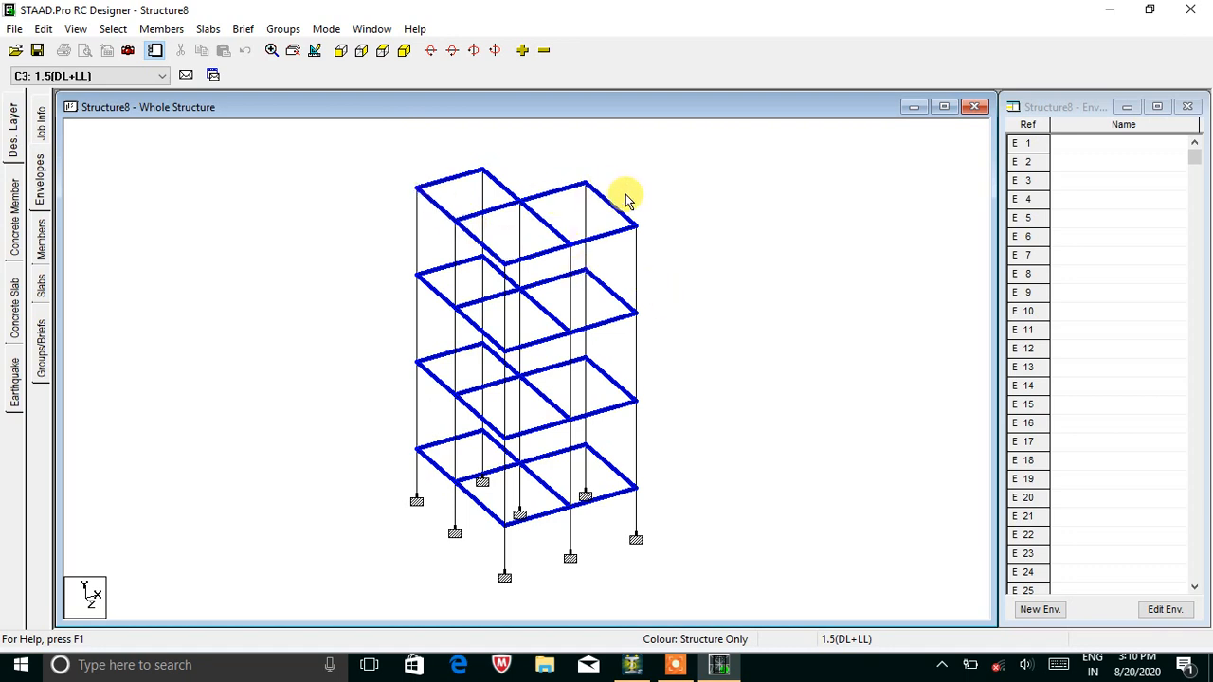
Create envelope E1 'Beam' containing load cases 1.5(DL+LL), DL and LL.
{"action": "left_click", "coordinate": [1031, 611]}
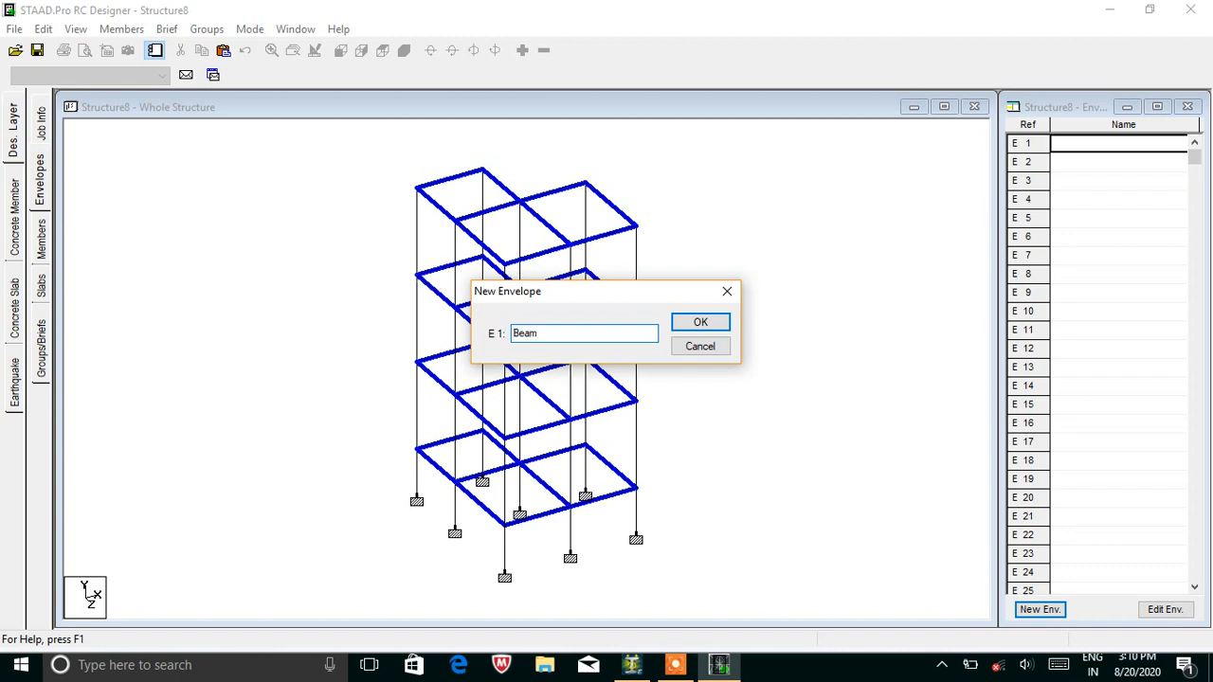
{"action": "left_click", "coordinate": [701, 325]}
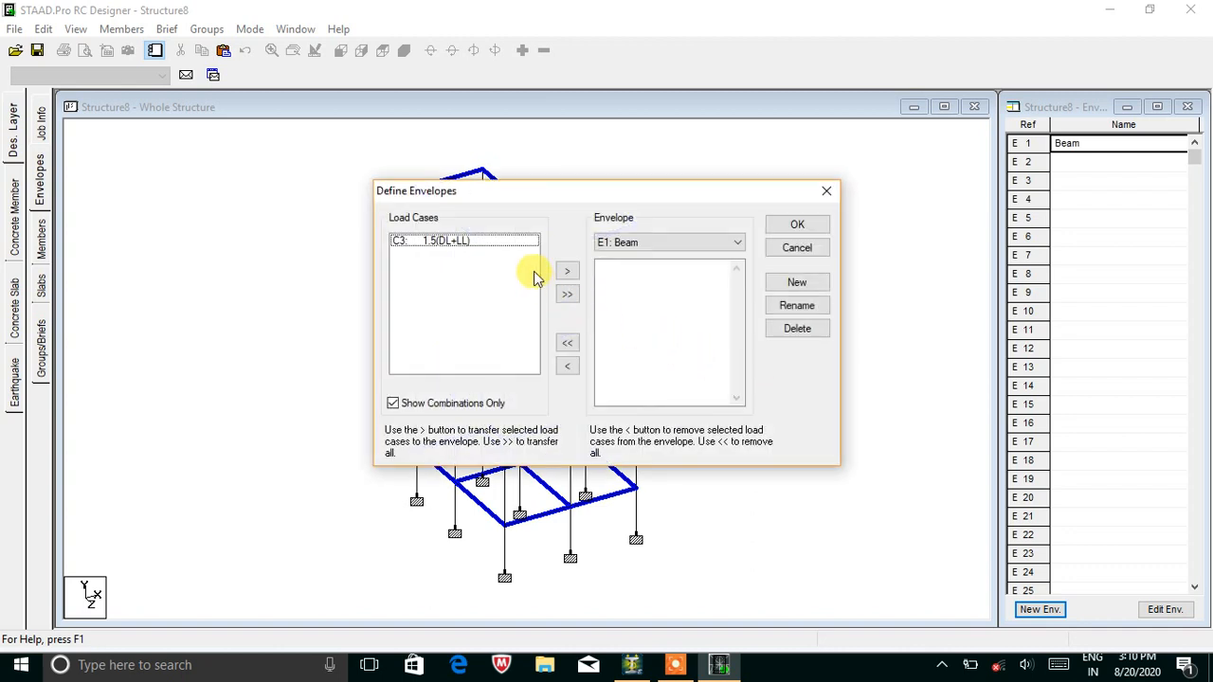
{"action": "left_click", "coordinate": [465, 403]}
{"action": "left_click", "coordinate": [567, 296]}
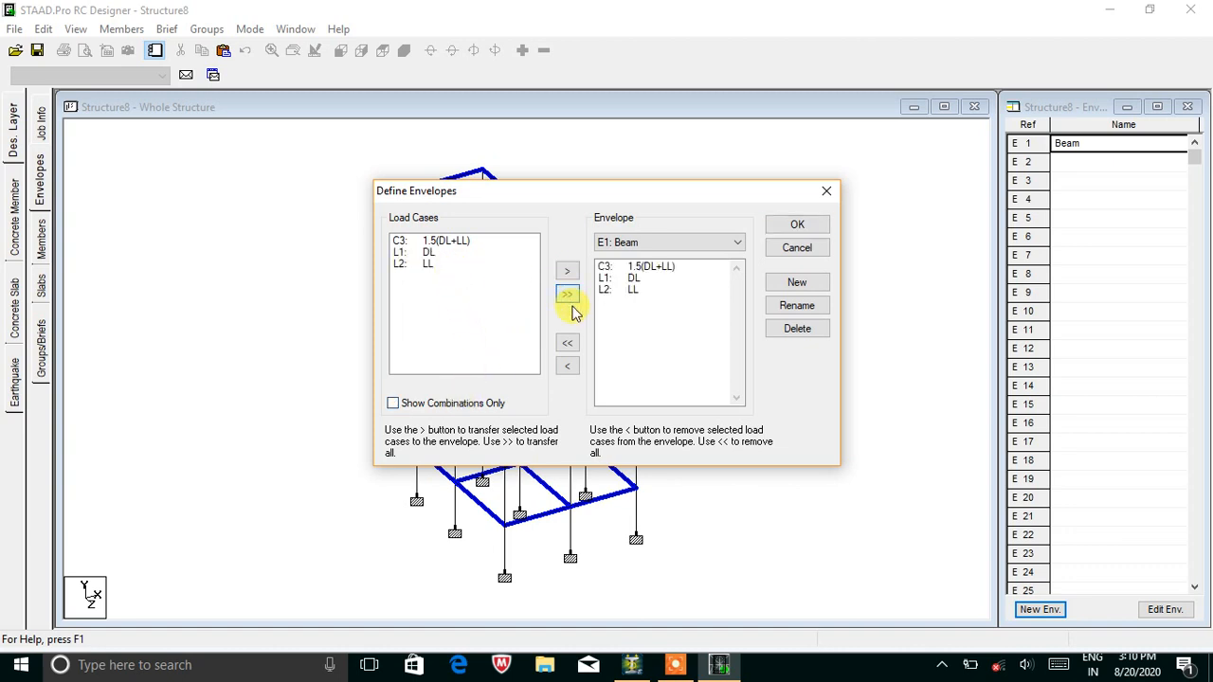
{"action": "left_click", "coordinate": [796, 227]}
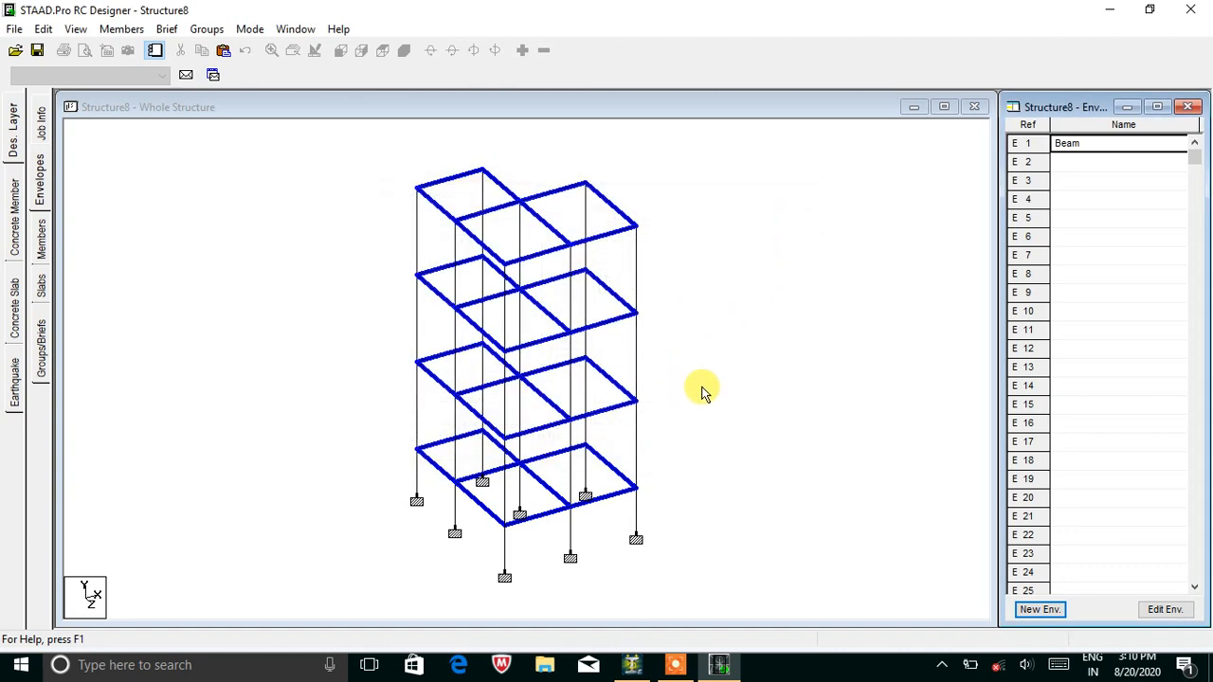
{"action": "left_click", "coordinate": [340, 52]}
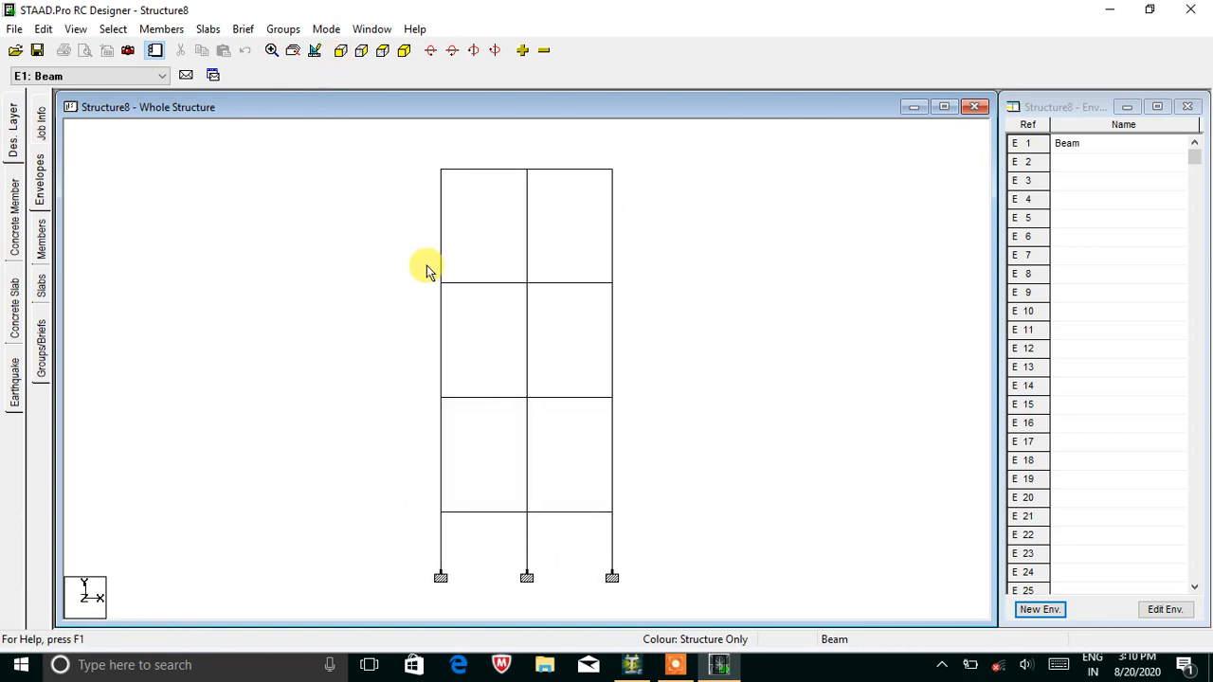
Select the left, middle and right columns of the frame.
{"action": "left_click", "coordinate": [447, 559]}
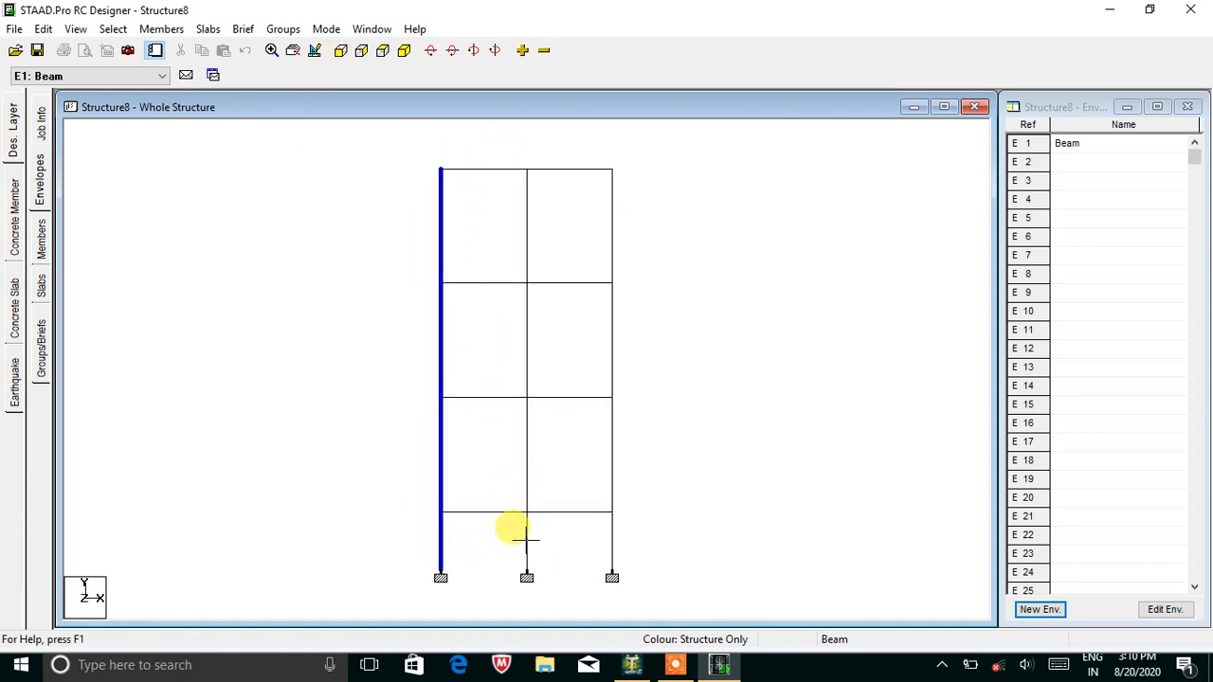
{"action": "left_click", "coordinate": [527, 541]}
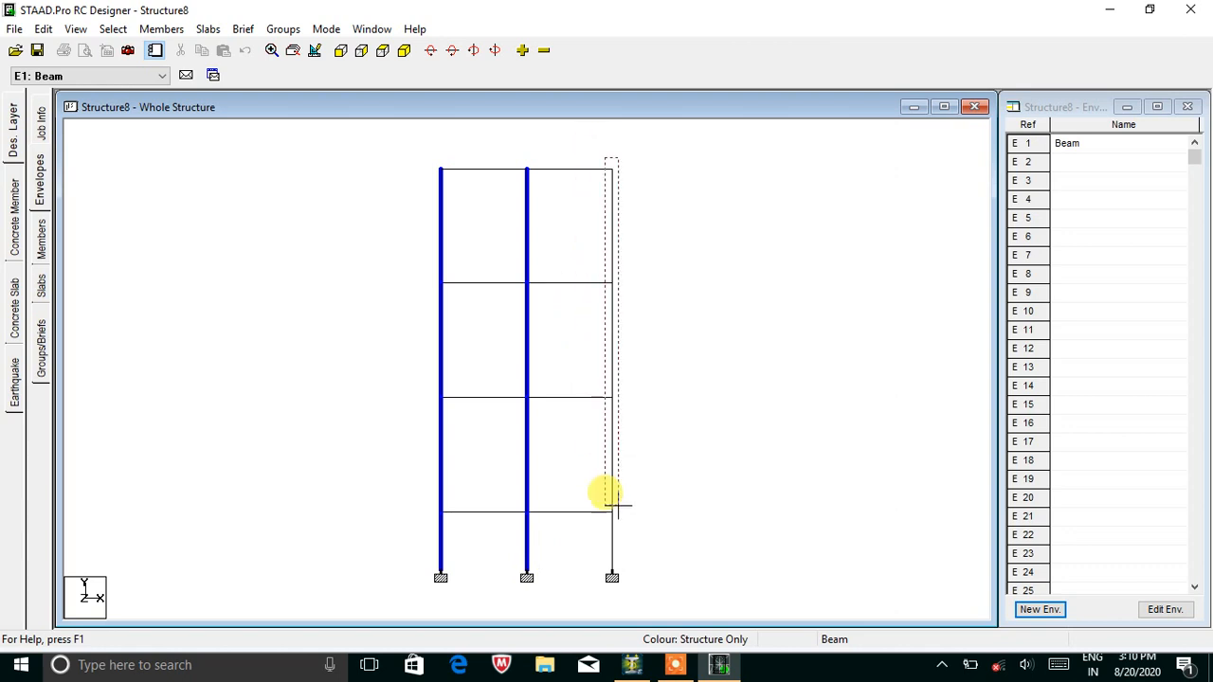
{"action": "left_click", "coordinate": [614, 537]}
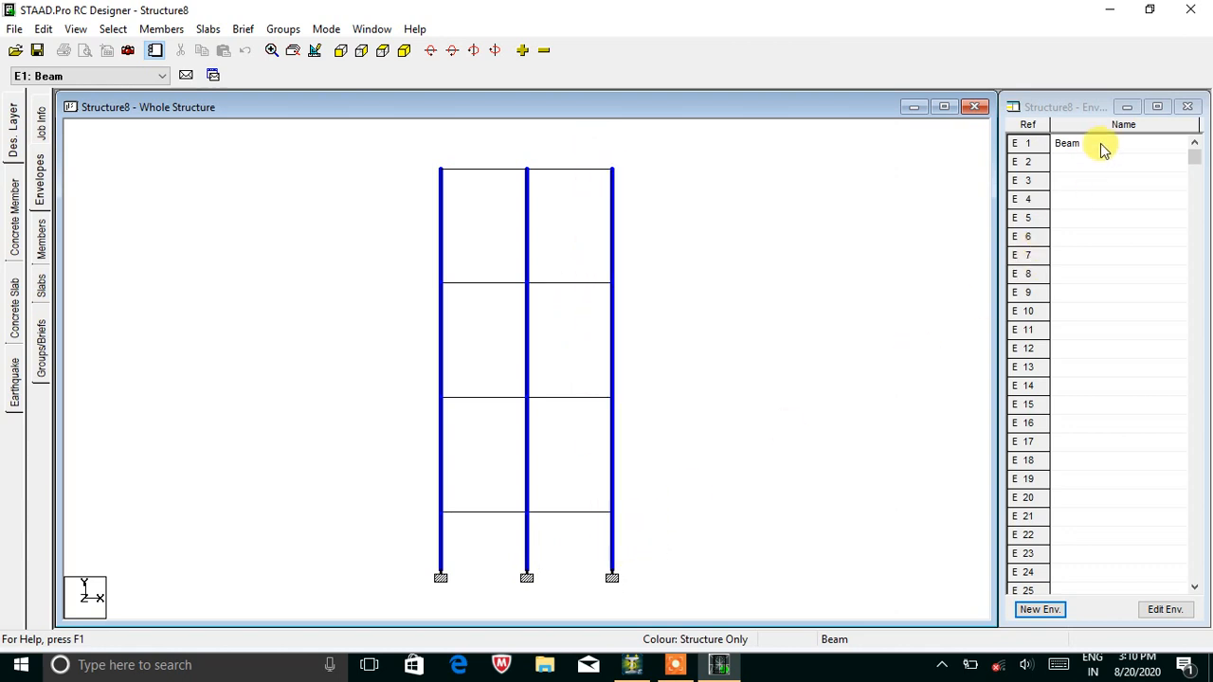
Create envelope E2 'Column' with load cases C3, L1 and L2.
{"action": "left_click", "coordinate": [1039, 610]}
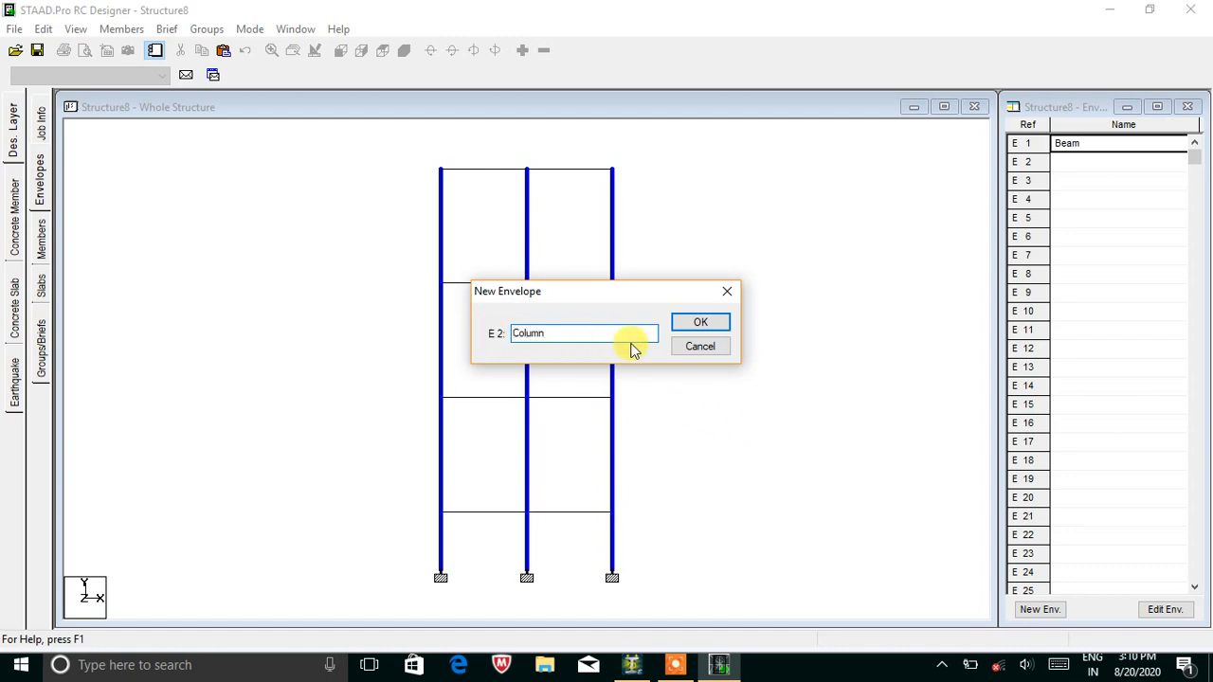
{"action": "left_click", "coordinate": [699, 325]}
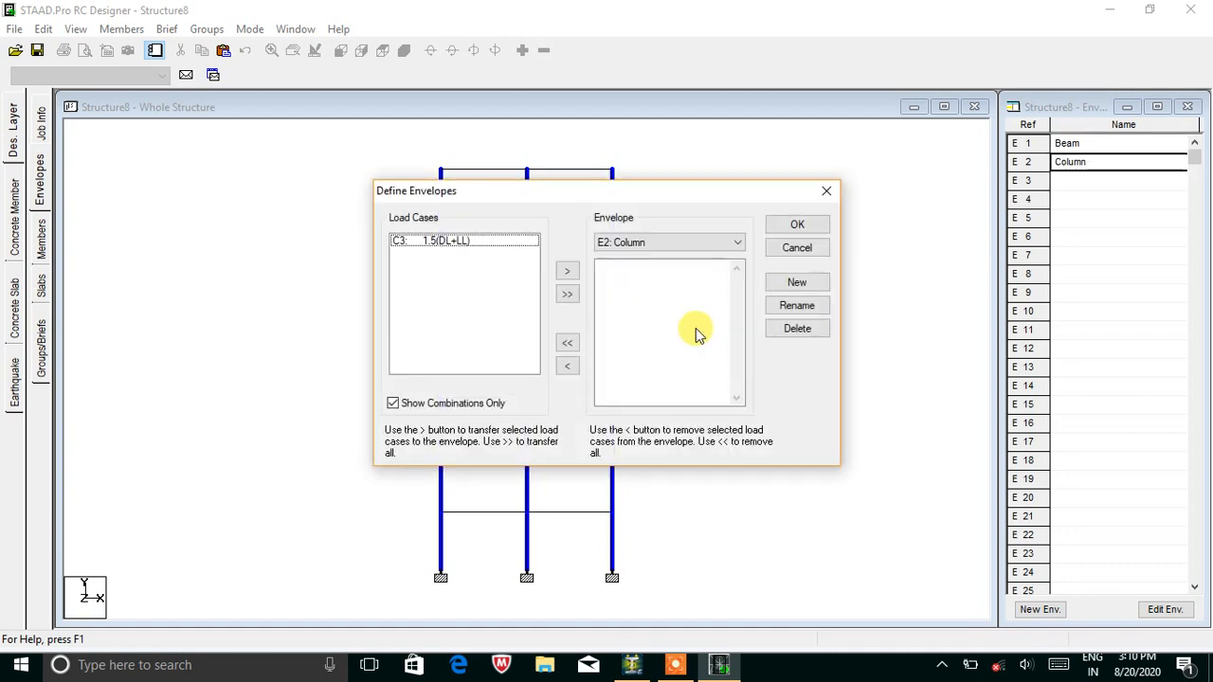
{"action": "left_click", "coordinate": [487, 404]}
{"action": "left_click", "coordinate": [566, 295]}
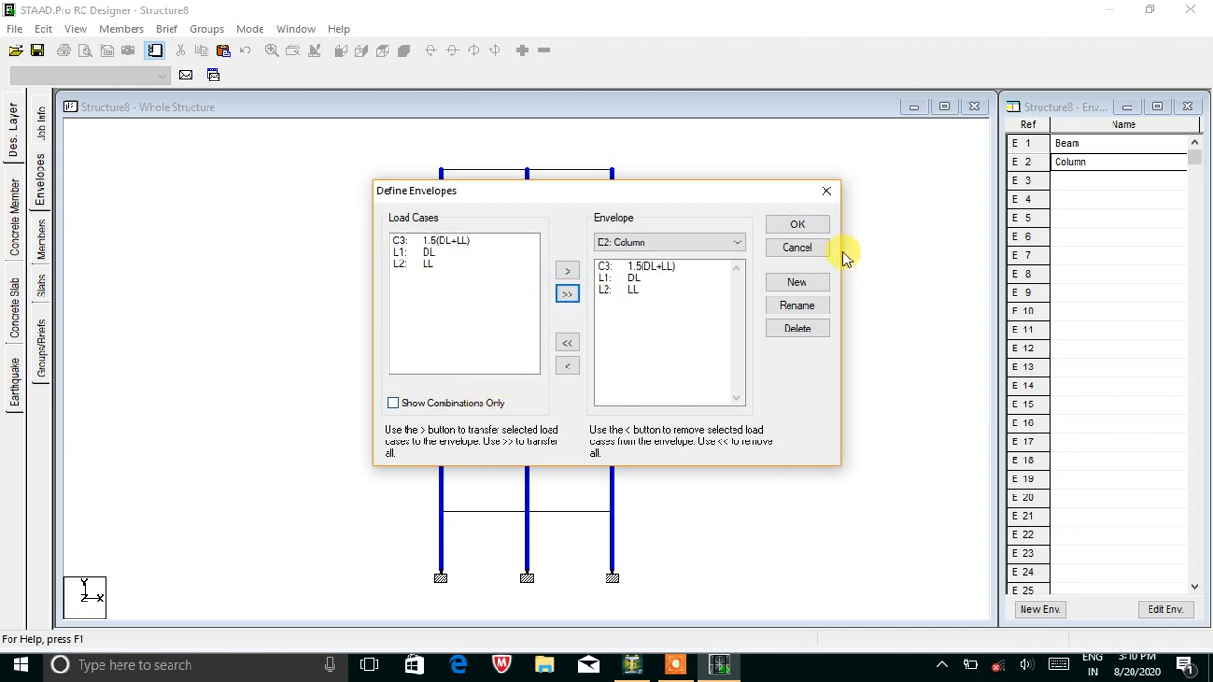
{"action": "left_click", "coordinate": [813, 228]}
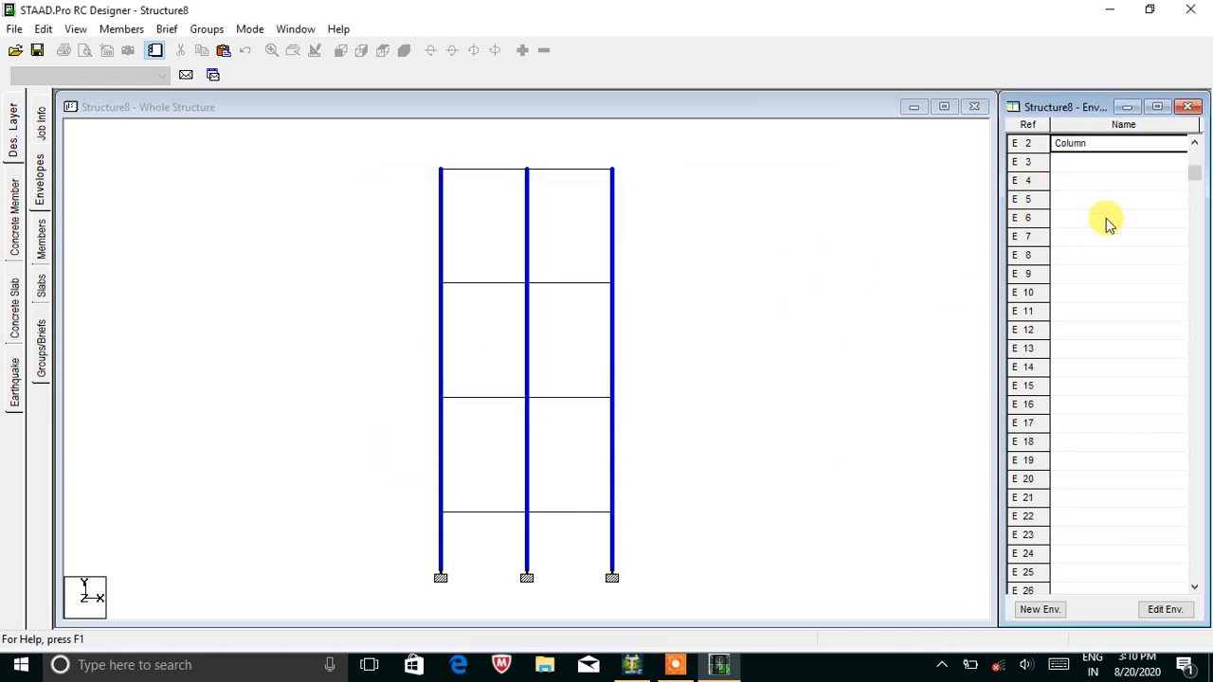
{"action": "left_click", "coordinate": [734, 394]}
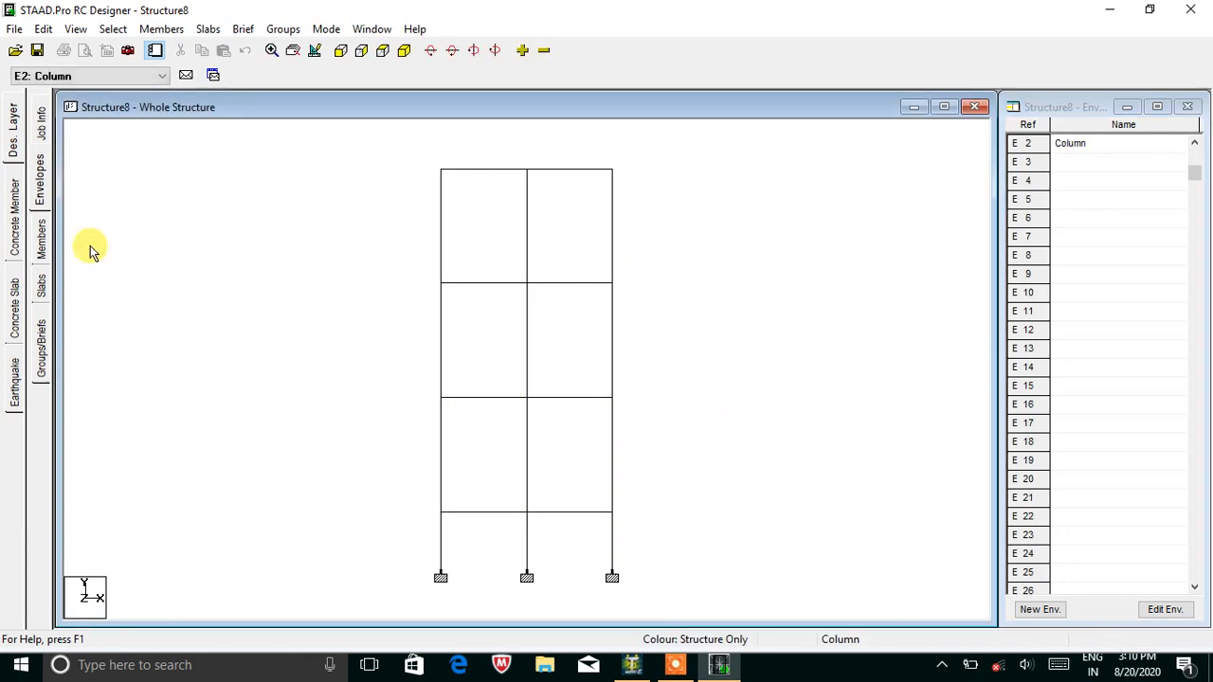
{"action": "left_click", "coordinate": [408, 55]}
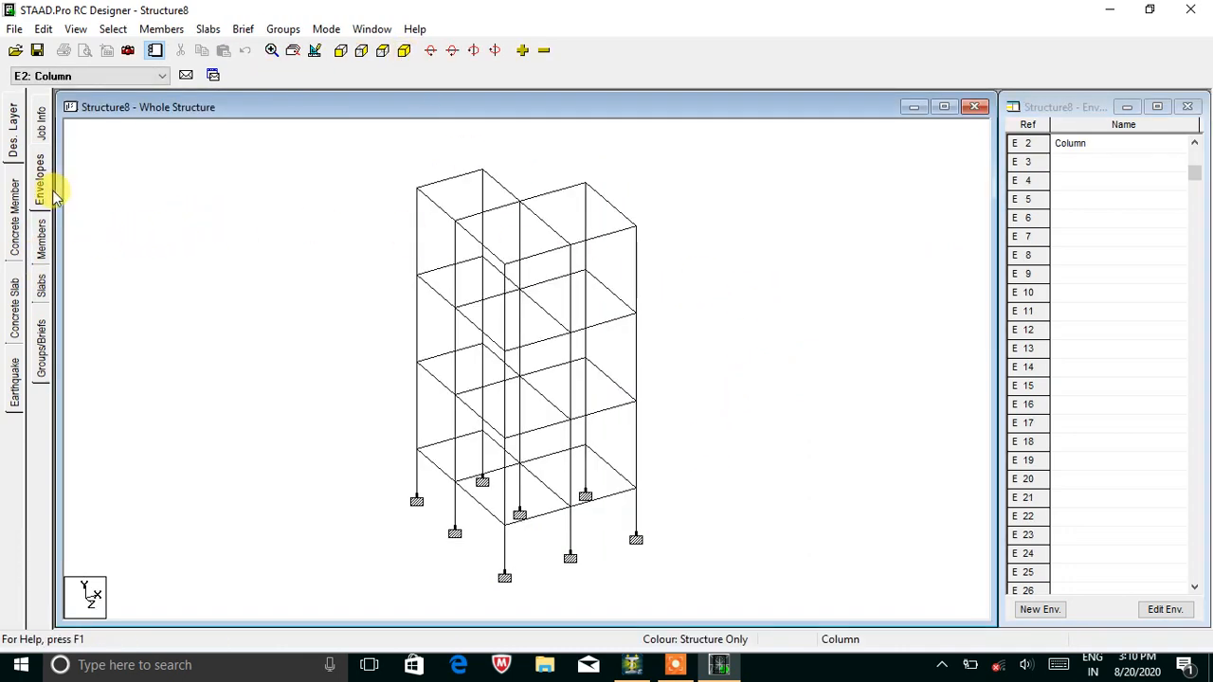
{"action": "left_click", "coordinate": [40, 234]}
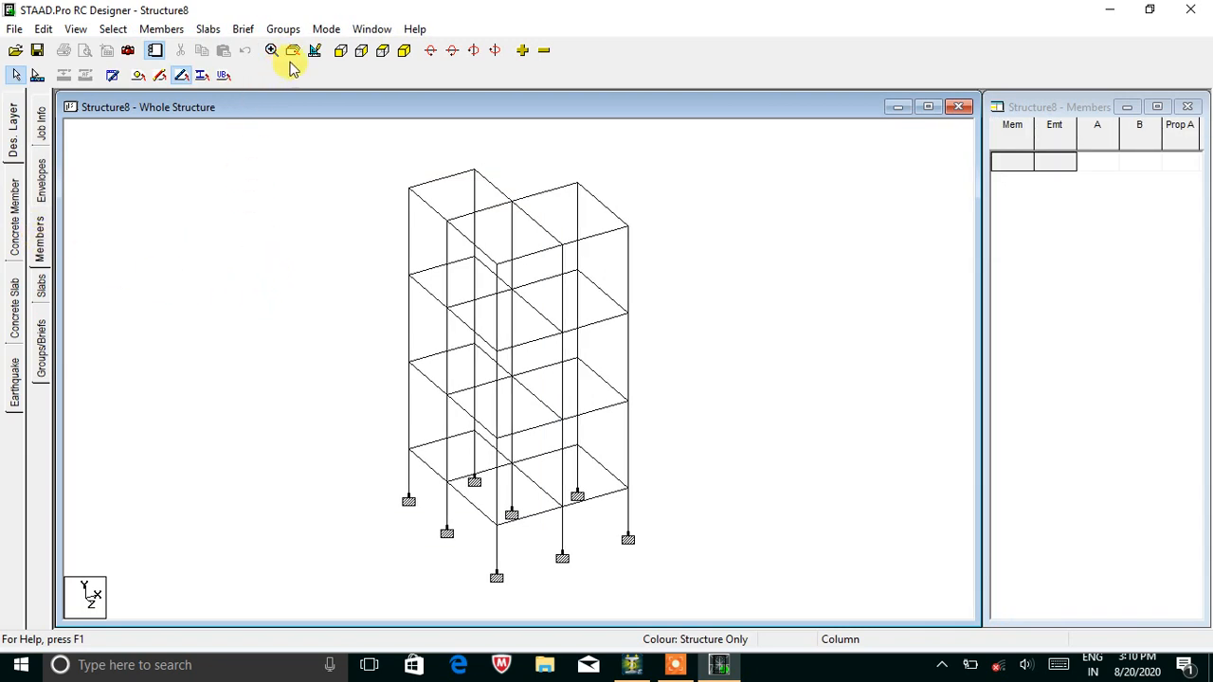
Auto-form the four selected floor beams into continuous members.
{"action": "left_click", "coordinate": [338, 55]}
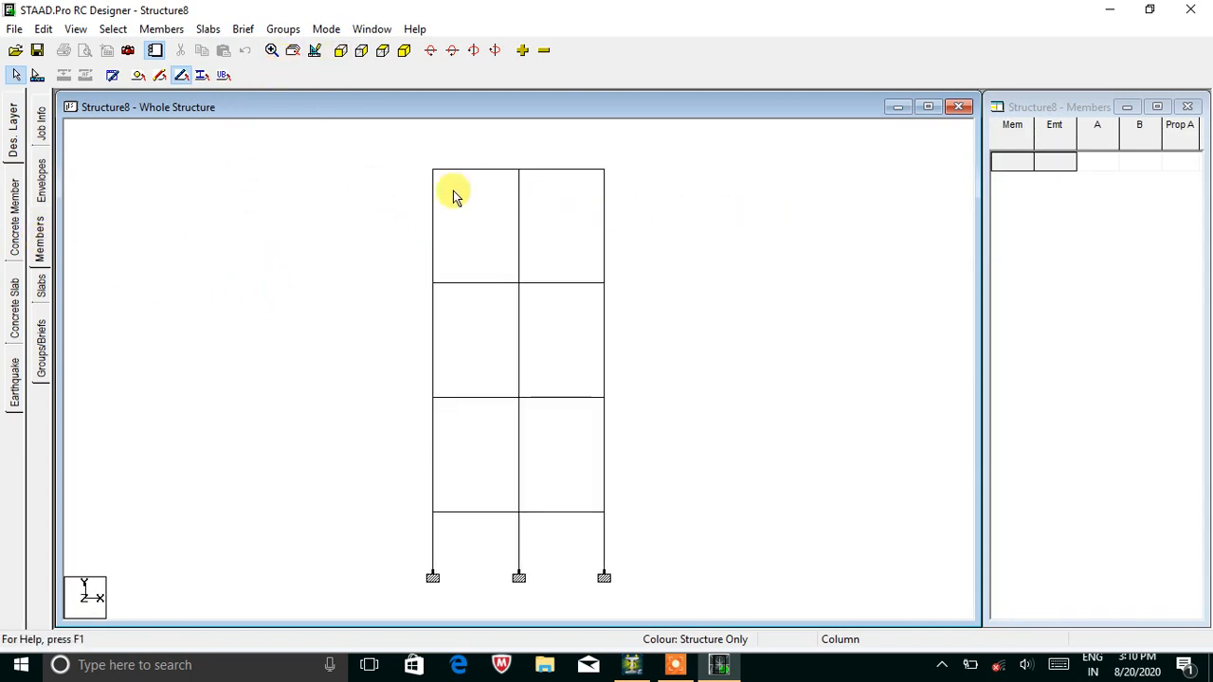
{"action": "left_click_drag", "start_coordinate": [408, 157], "coordinate": [641, 180]}
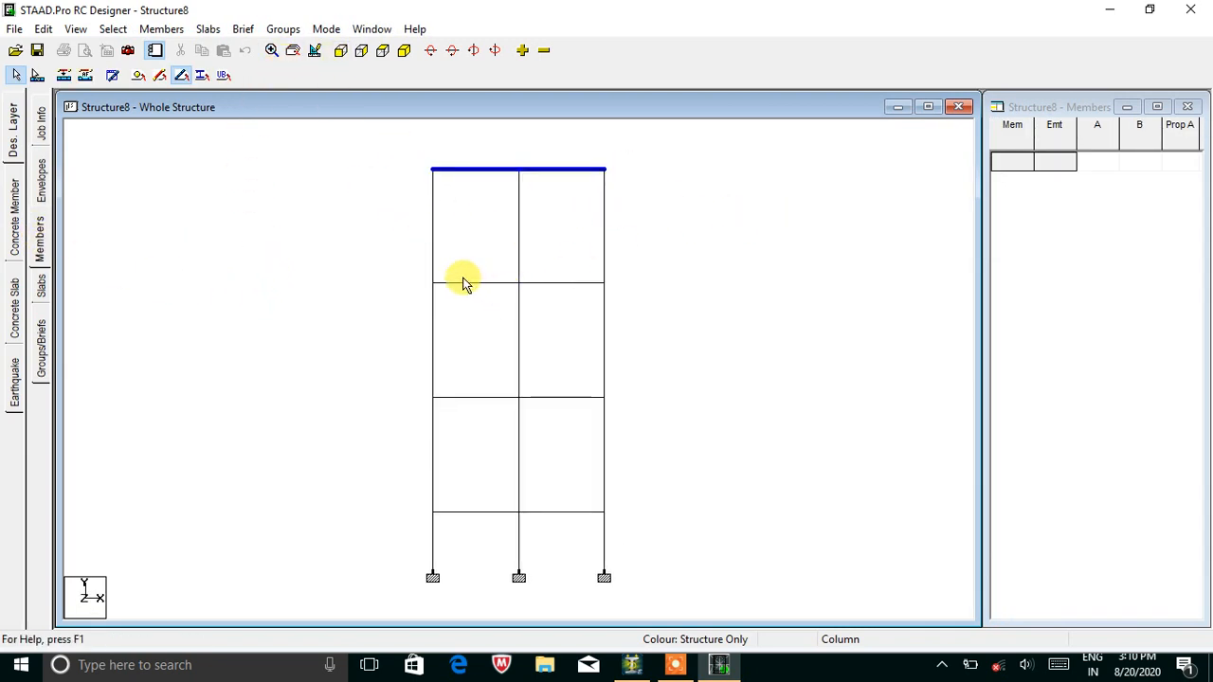
{"action": "left_click_drag", "start_coordinate": [410, 283], "coordinate": [663, 296], "text": "ctrl"}
{"action": "left_click_drag", "start_coordinate": [420, 388], "coordinate": [631, 419], "text": "ctrl"}
{"action": "left_click_drag", "start_coordinate": [408, 493], "coordinate": [625, 532], "text": "ctrl"}
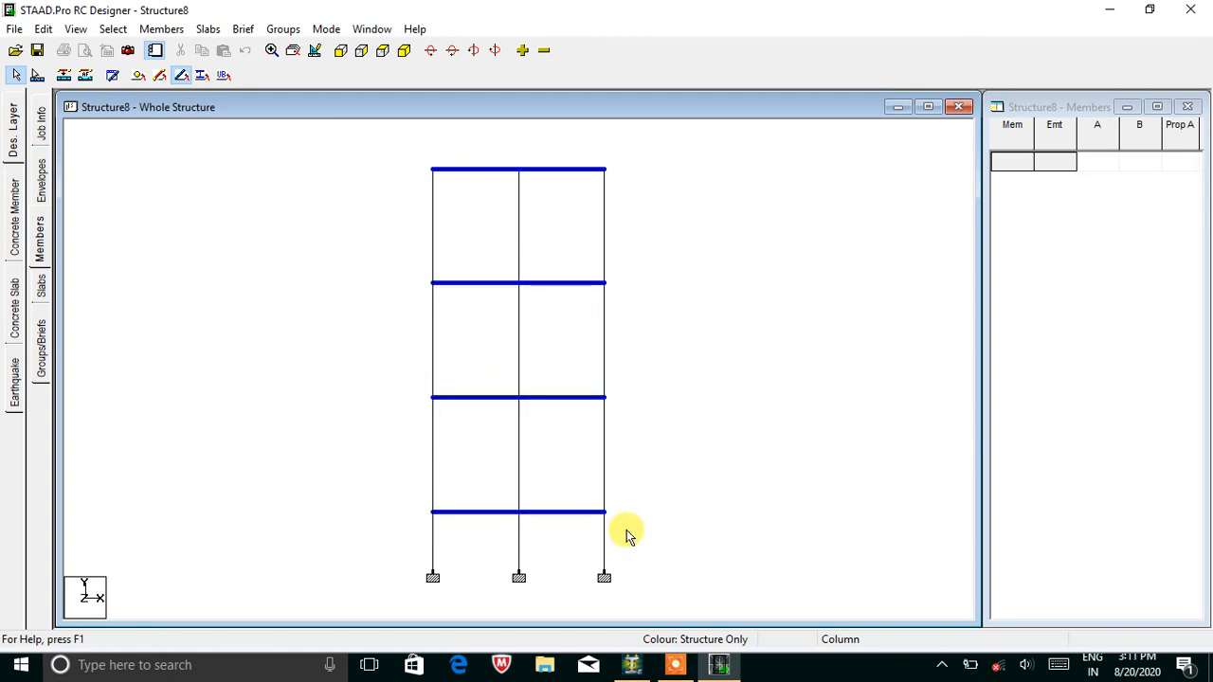
{"action": "left_click", "coordinate": [161, 28]}
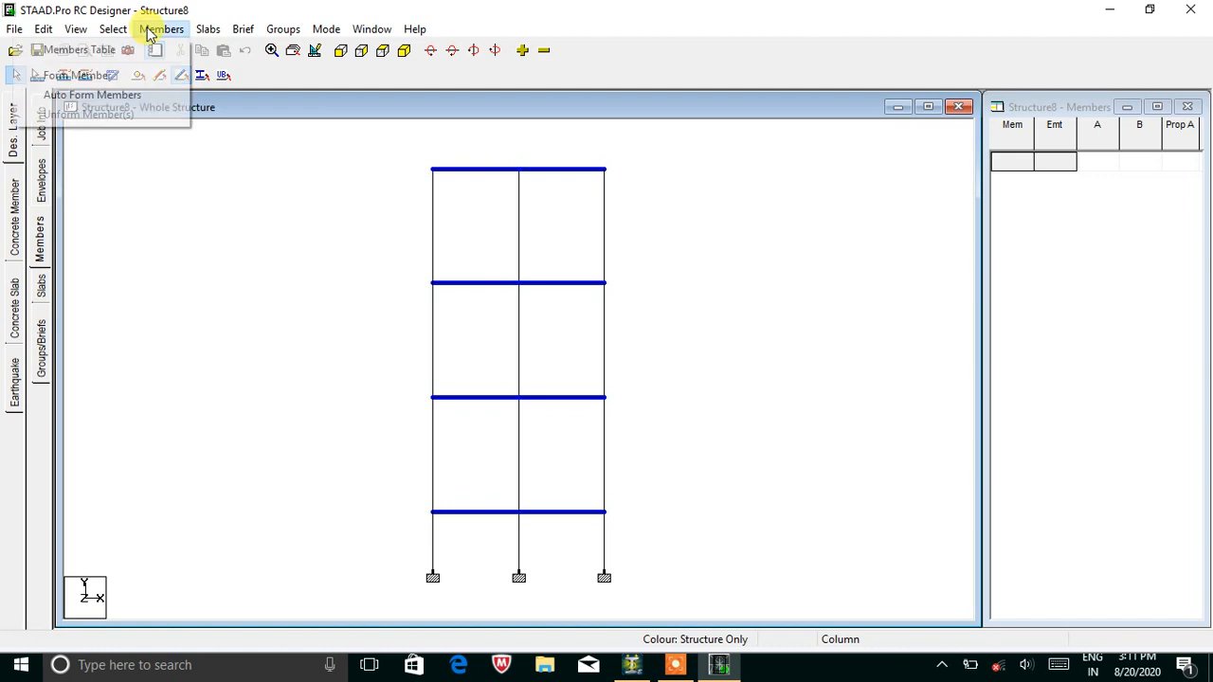
{"action": "left_click", "coordinate": [130, 96]}
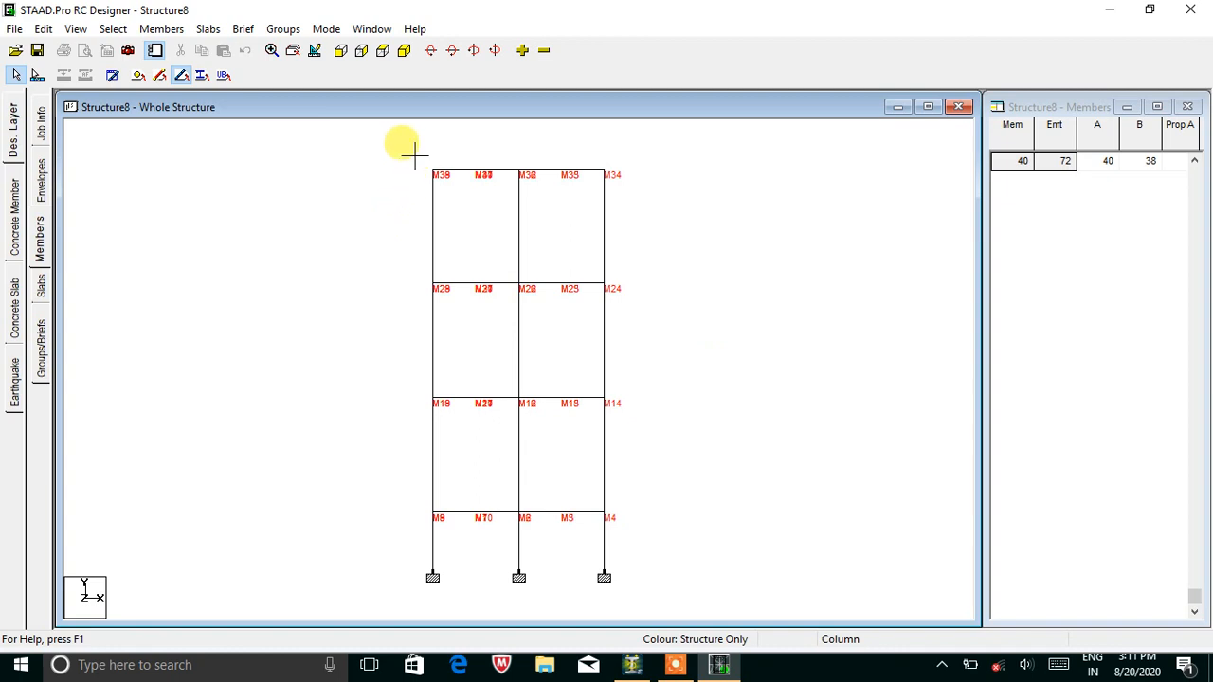
Auto-form the three column lines into continuous members and list them in the members table.
{"action": "left_click", "coordinate": [433, 541]}
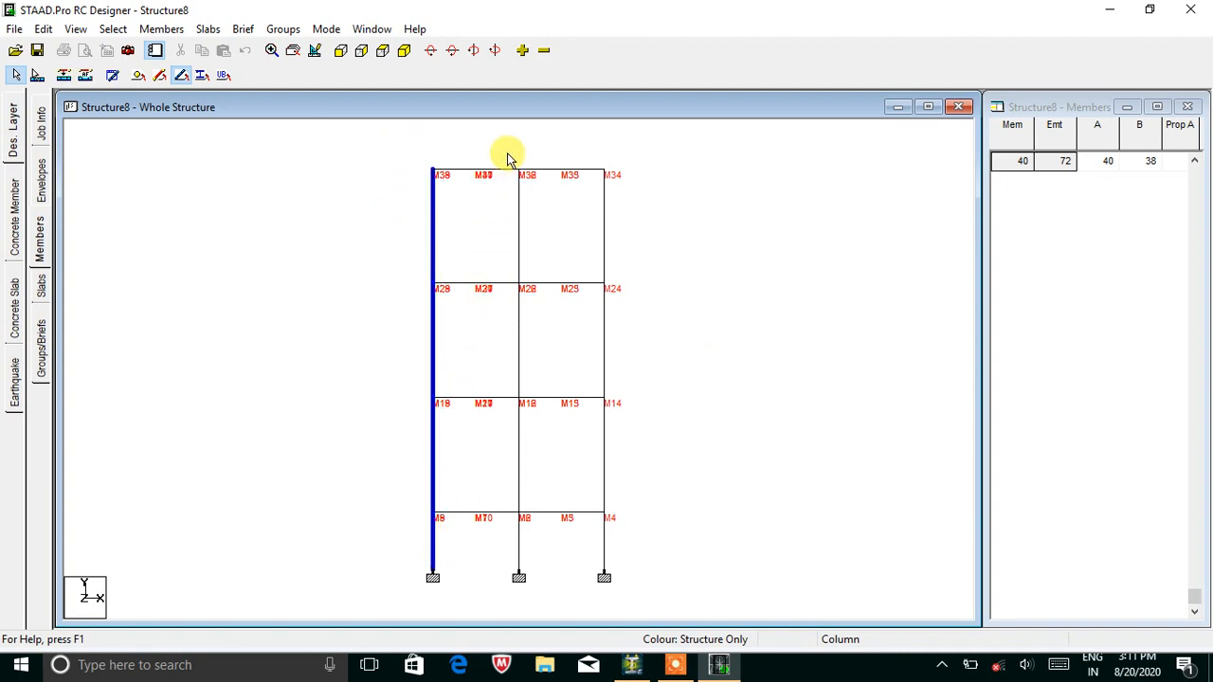
{"action": "left_click", "coordinate": [518, 544]}
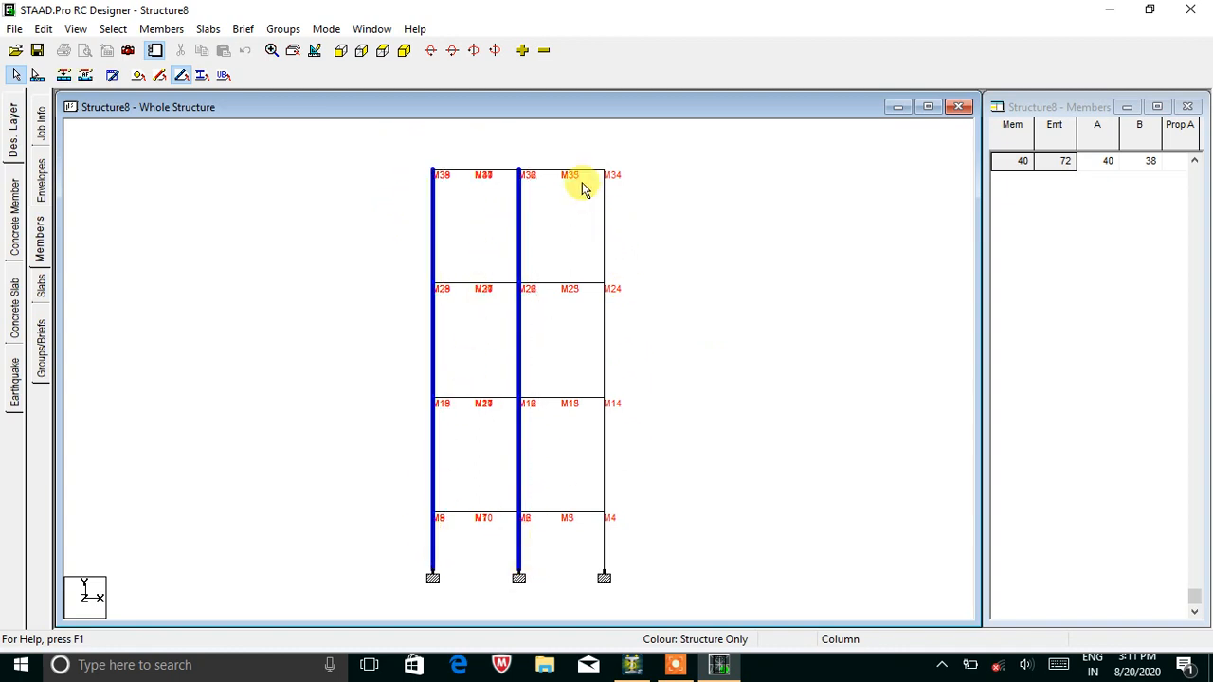
{"action": "left_click_drag", "start_coordinate": [590, 157], "coordinate": [622, 546]}
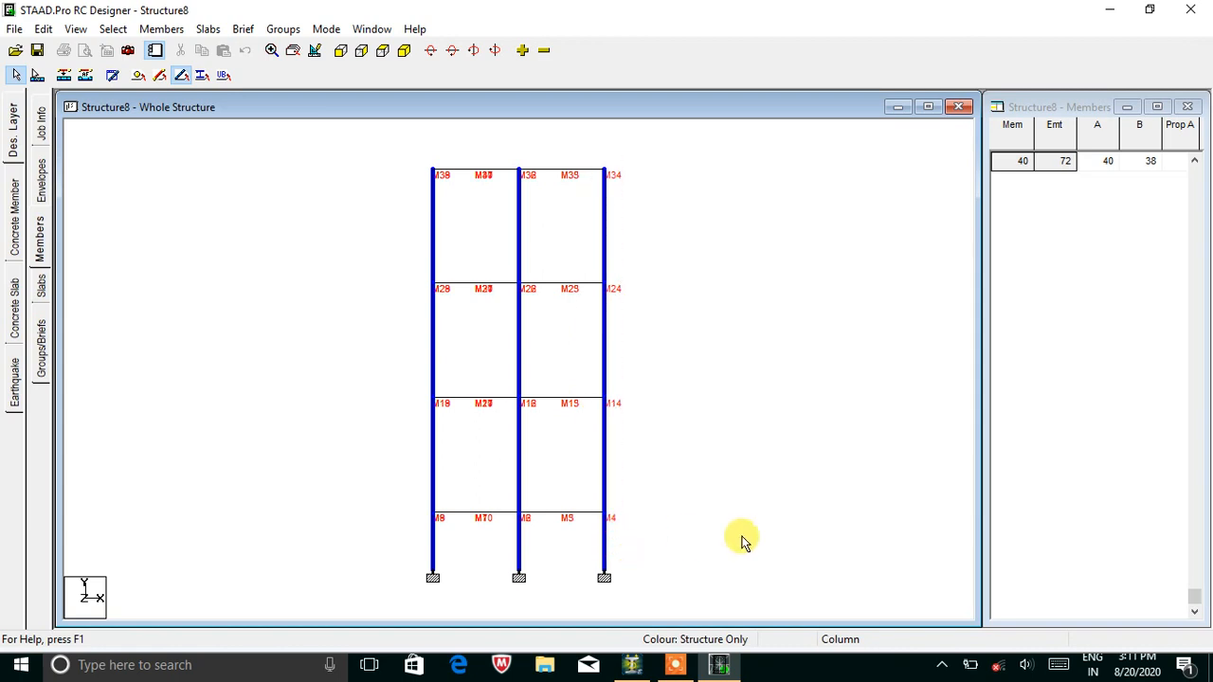
{"action": "left_click", "coordinate": [154, 30]}
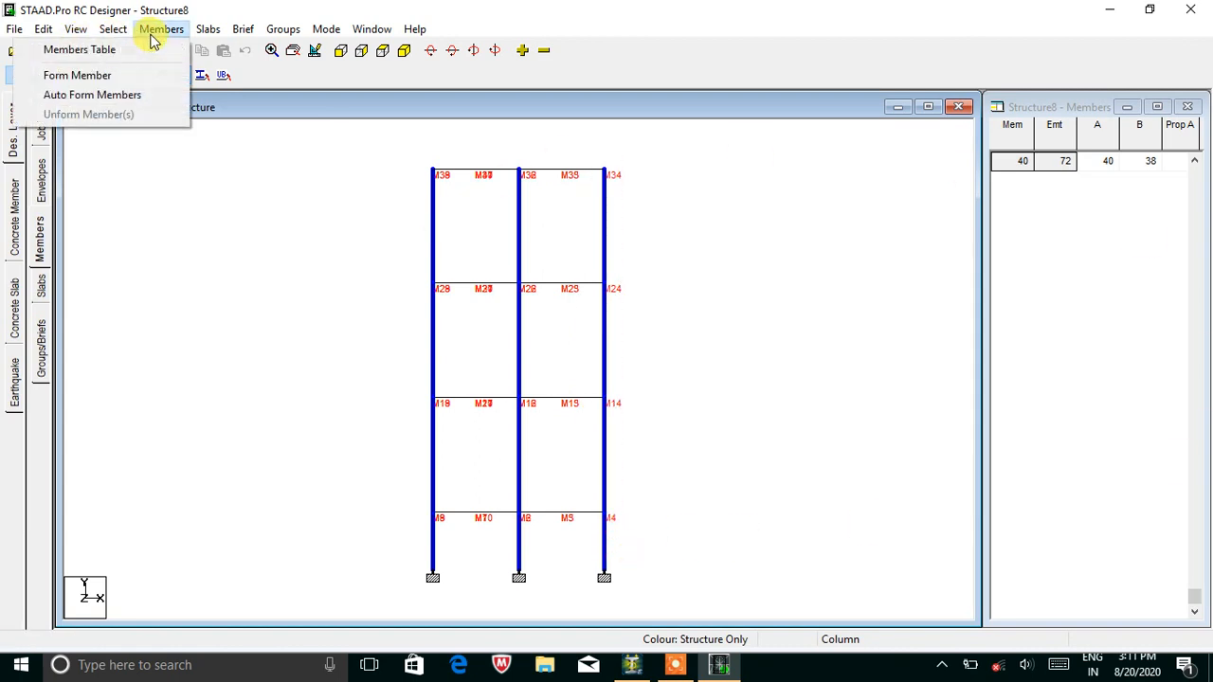
{"action": "left_click", "coordinate": [112, 94]}
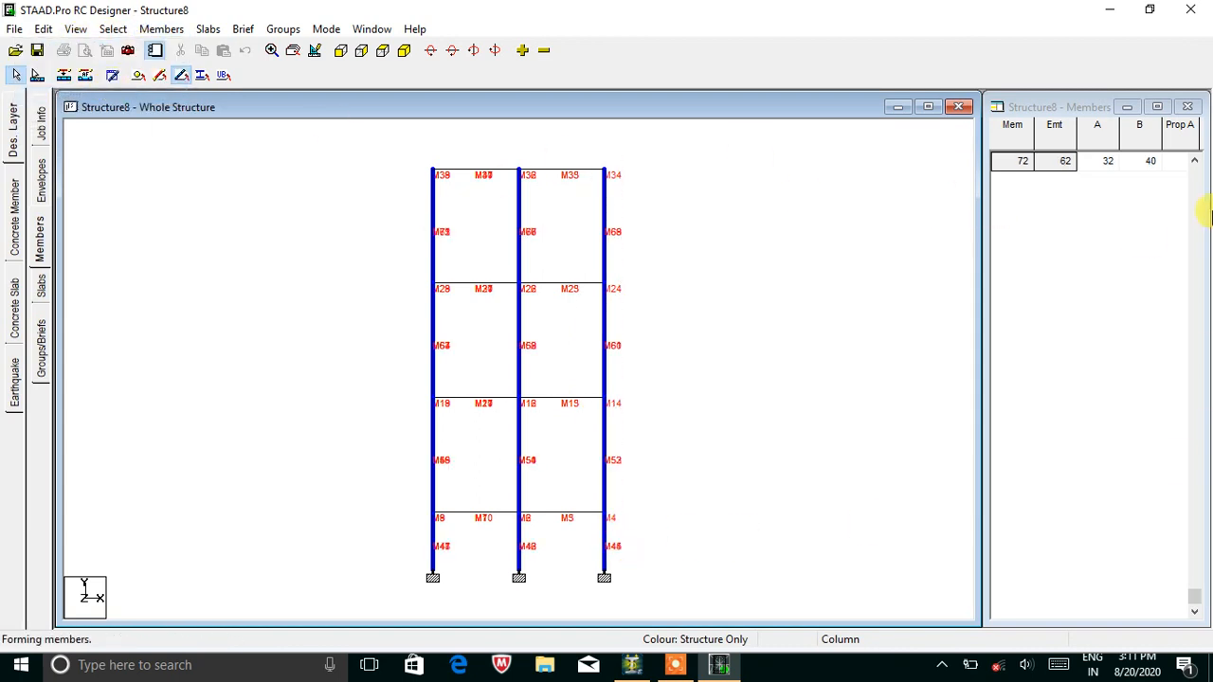
{"action": "left_click", "coordinate": [855, 290]}
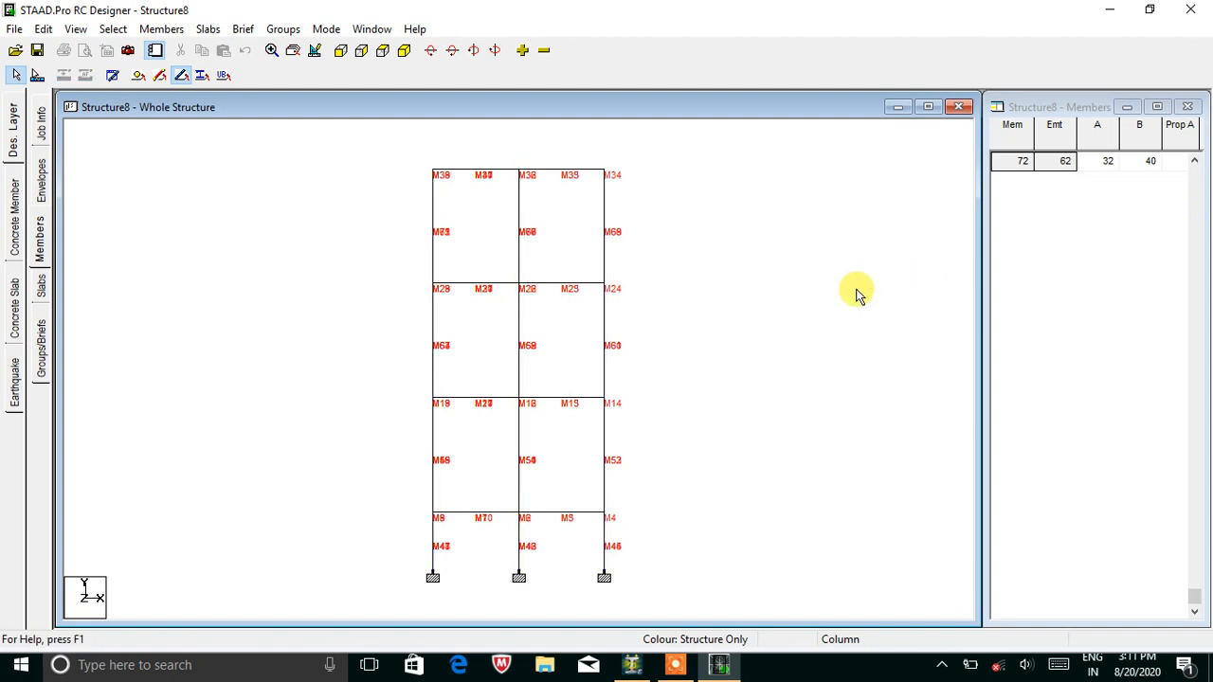
{"action": "left_click", "coordinate": [404, 51]}
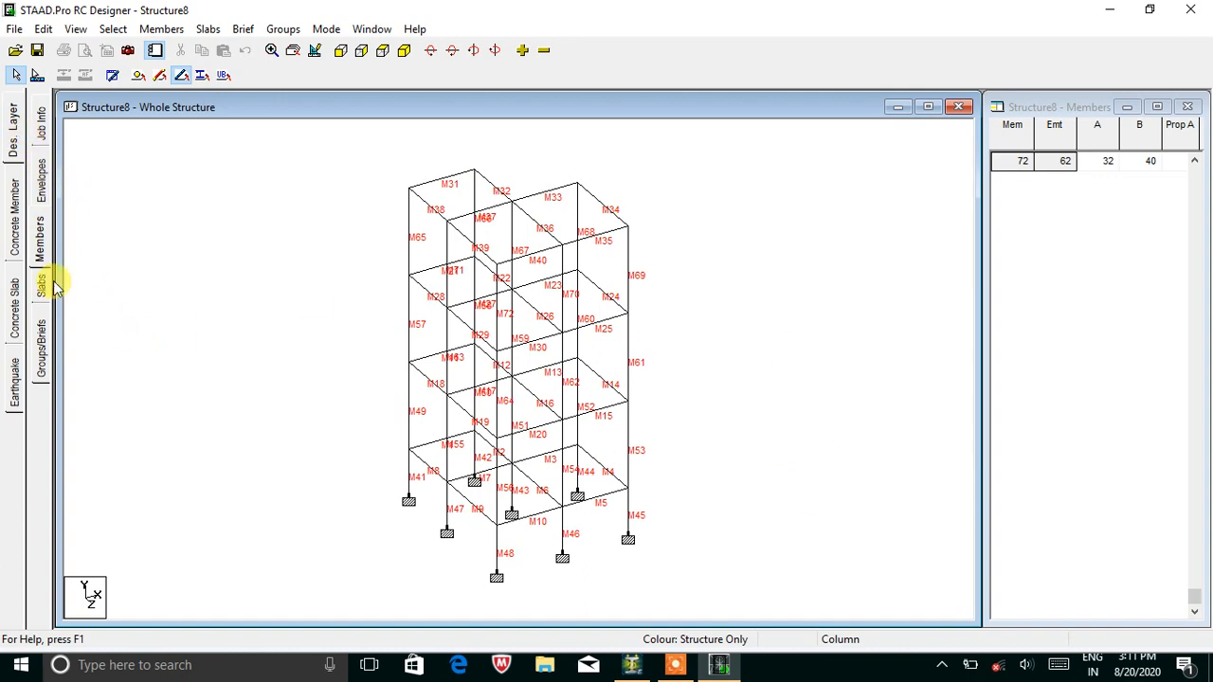
{"action": "left_click", "coordinate": [18, 150]}
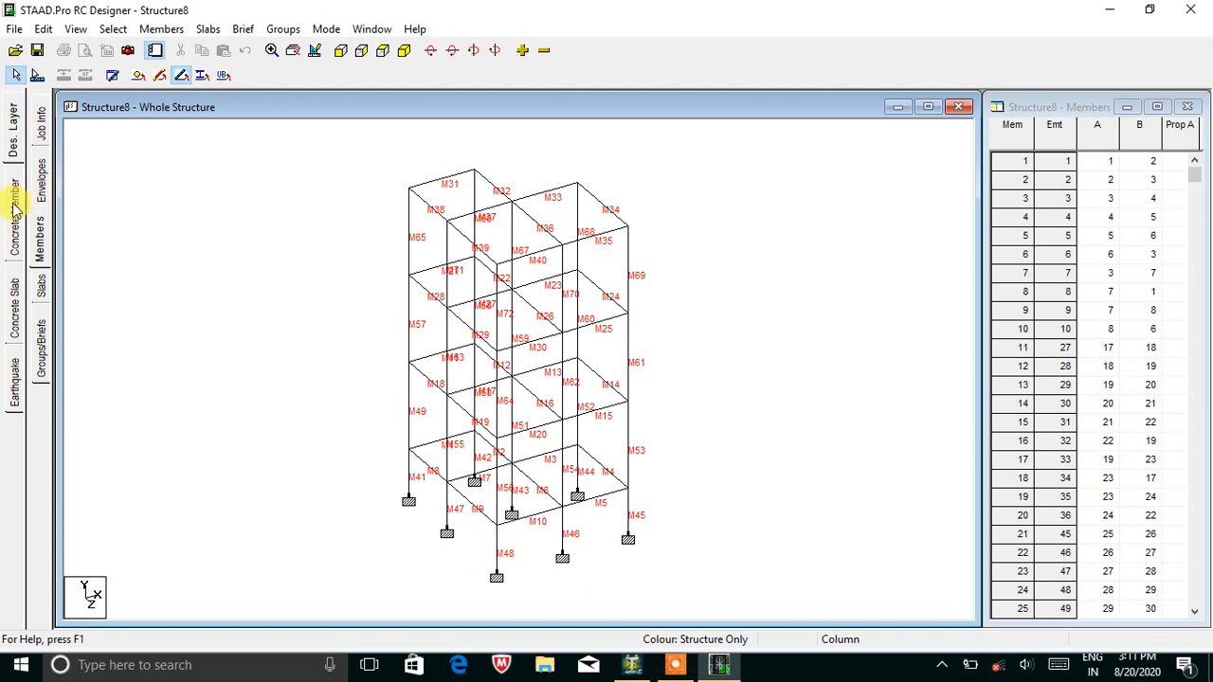
{"action": "left_click", "coordinate": [42, 349]}
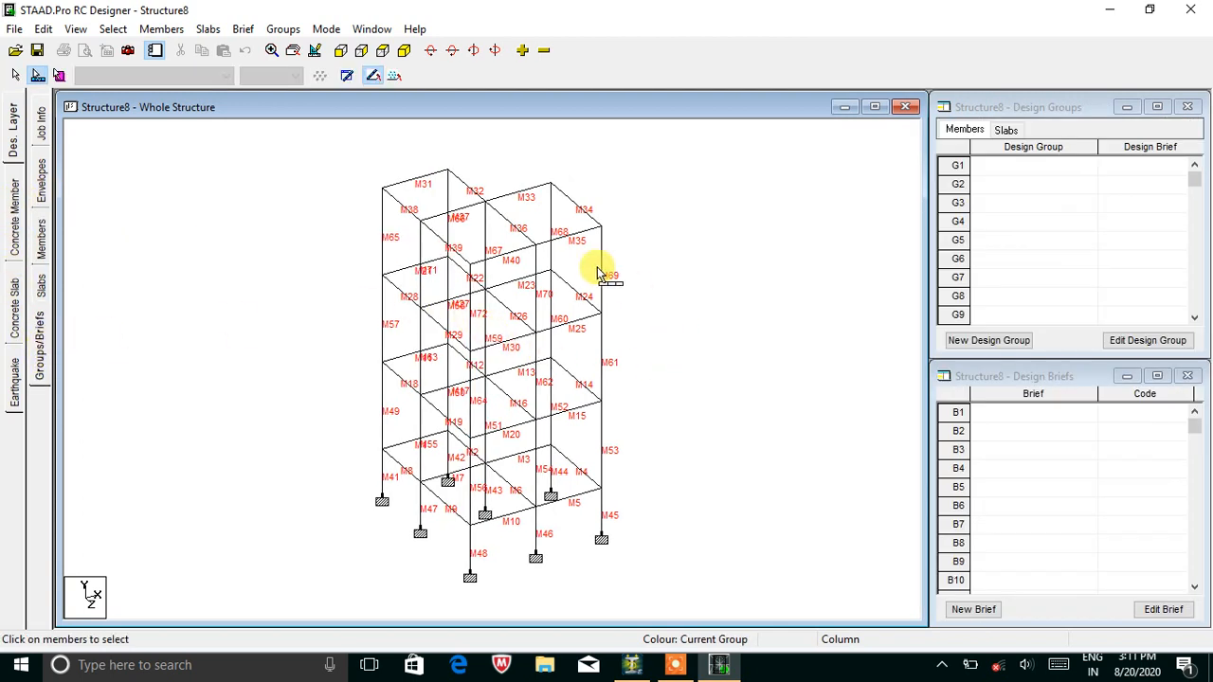
Box-select the beams on all four floor levels in front elevation, then show the isometric view.
{"action": "left_click", "coordinate": [342, 54]}
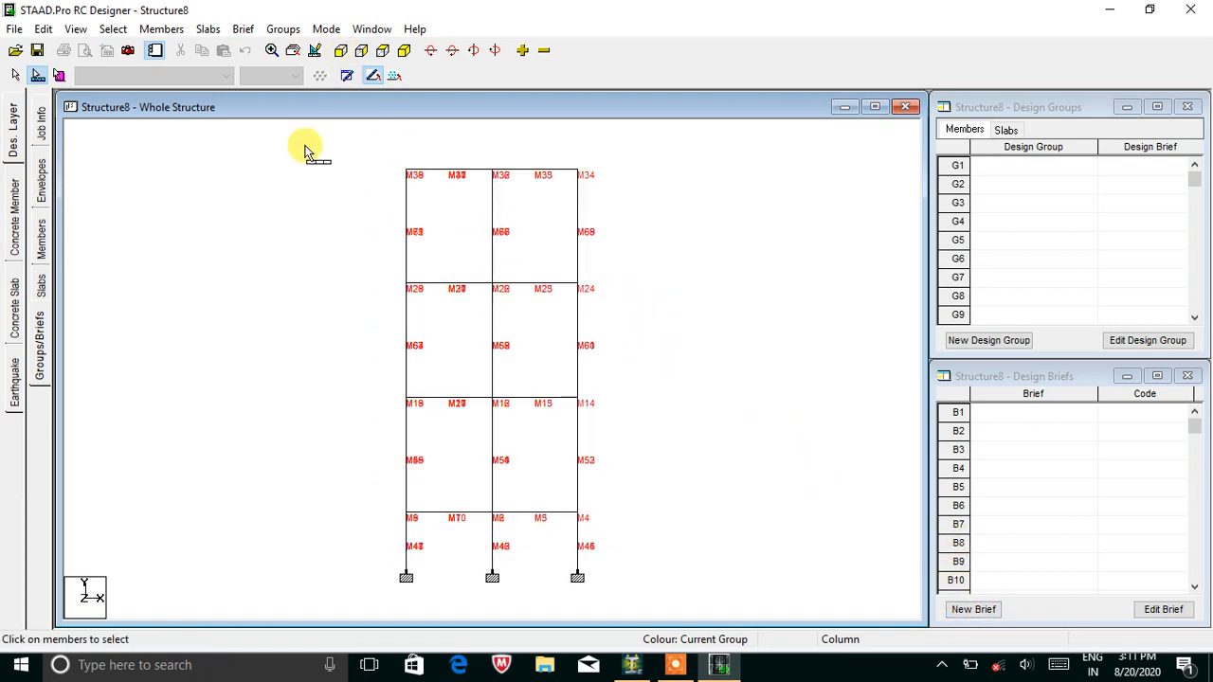
{"action": "left_click_drag", "start_coordinate": [335, 141], "coordinate": [641, 202]}
{"action": "left_click_drag", "start_coordinate": [387, 272], "coordinate": [655, 314]}
{"action": "left_click_drag", "start_coordinate": [378, 386], "coordinate": [620, 427]}
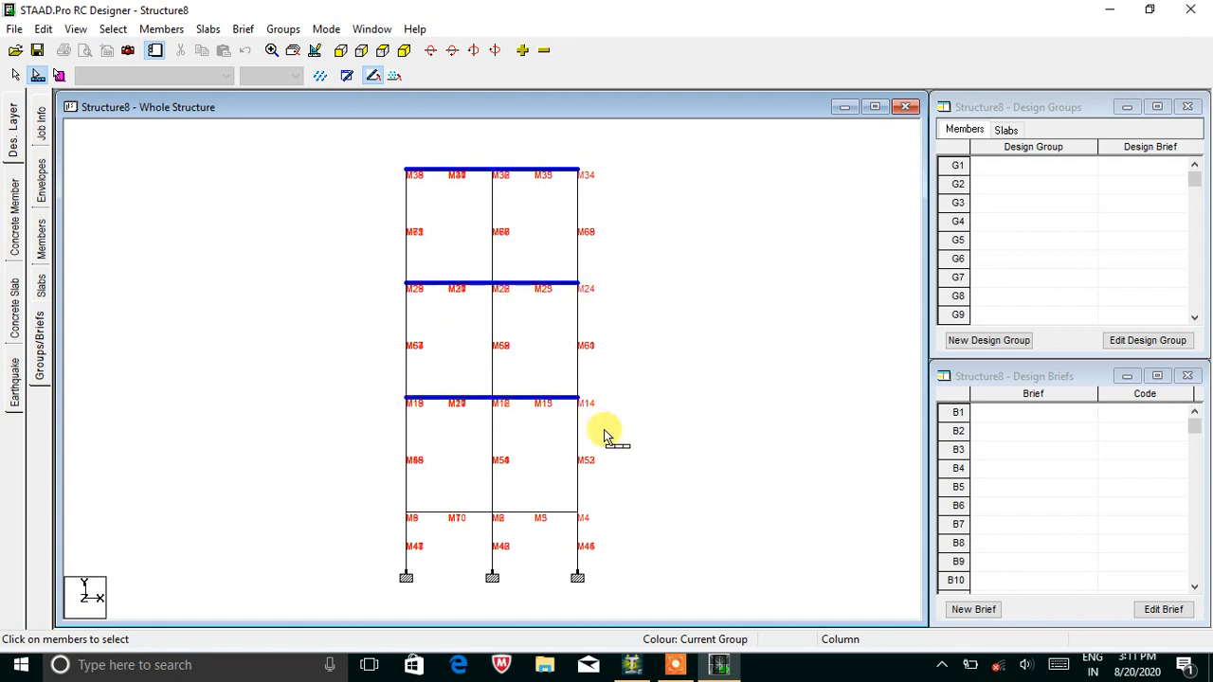
{"action": "left_click_drag", "start_coordinate": [368, 491], "coordinate": [611, 537]}
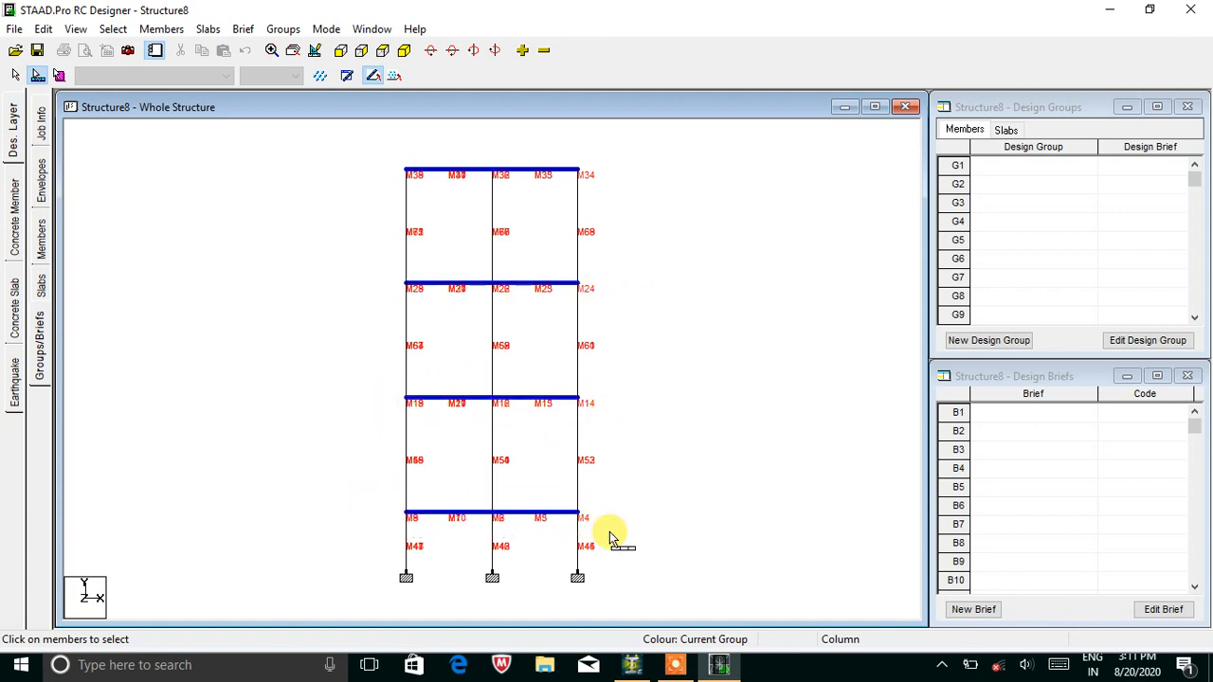
{"action": "left_click", "coordinate": [404, 50]}
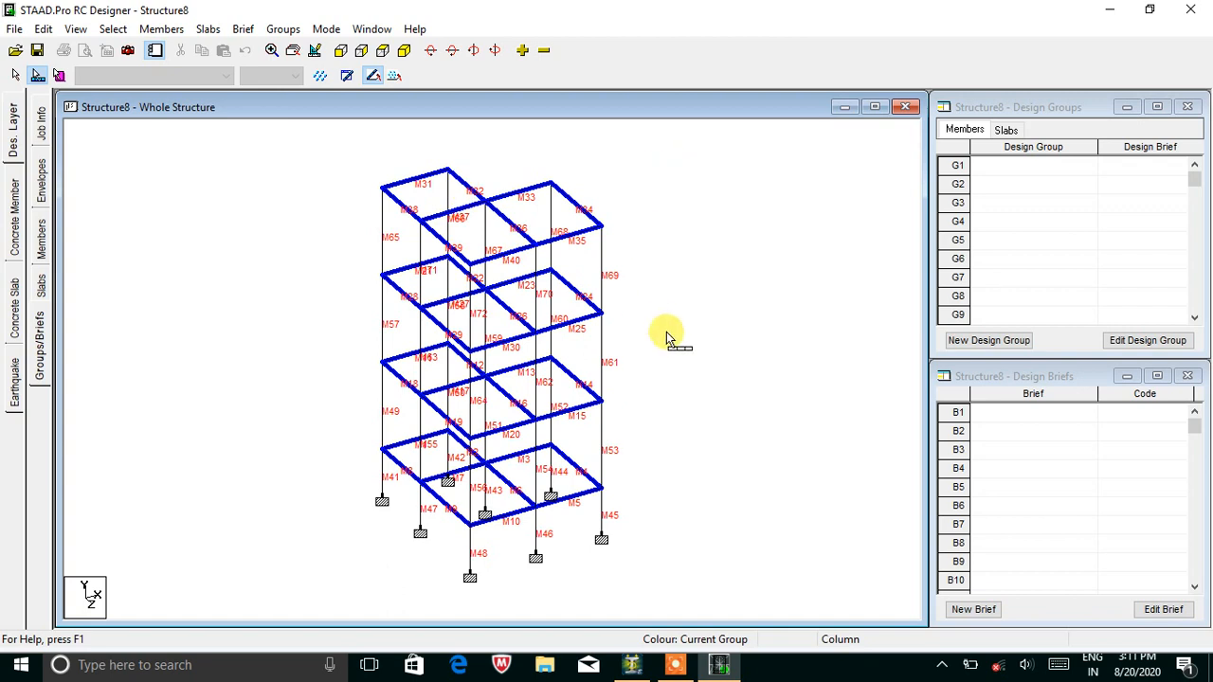
Create design brief B1 'Beam' using the IS456 code and Beam design type.
{"action": "left_click", "coordinate": [979, 611]}
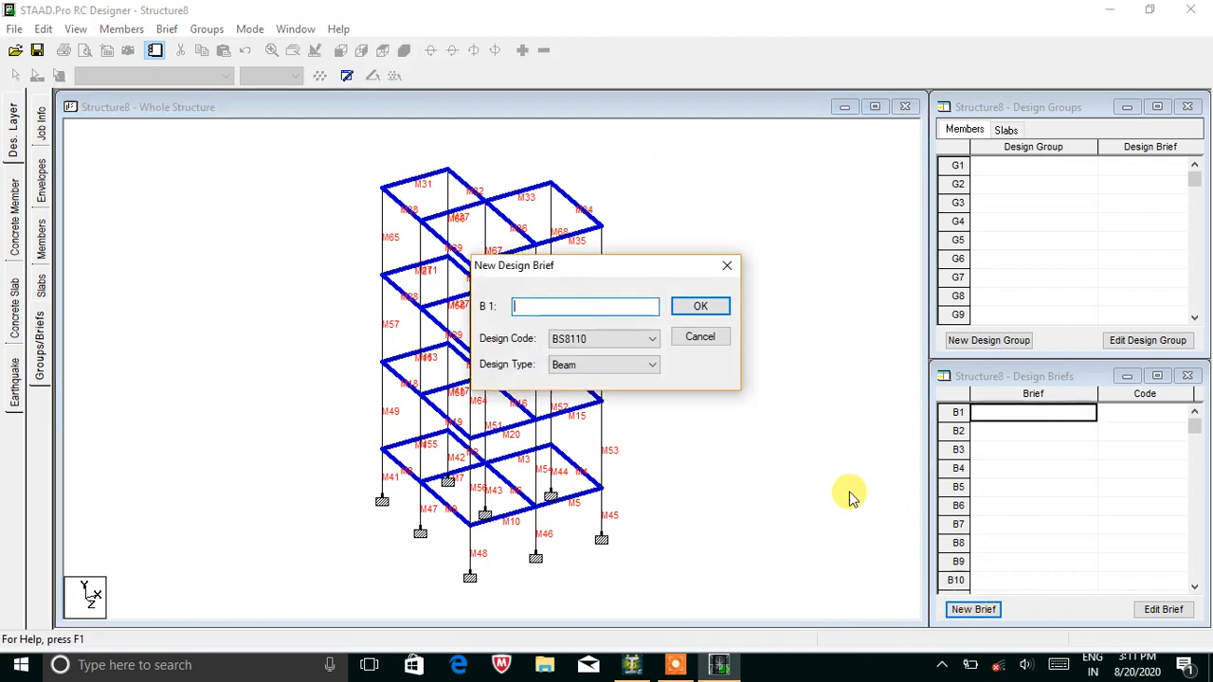
{"action": "left_click", "coordinate": [615, 341]}
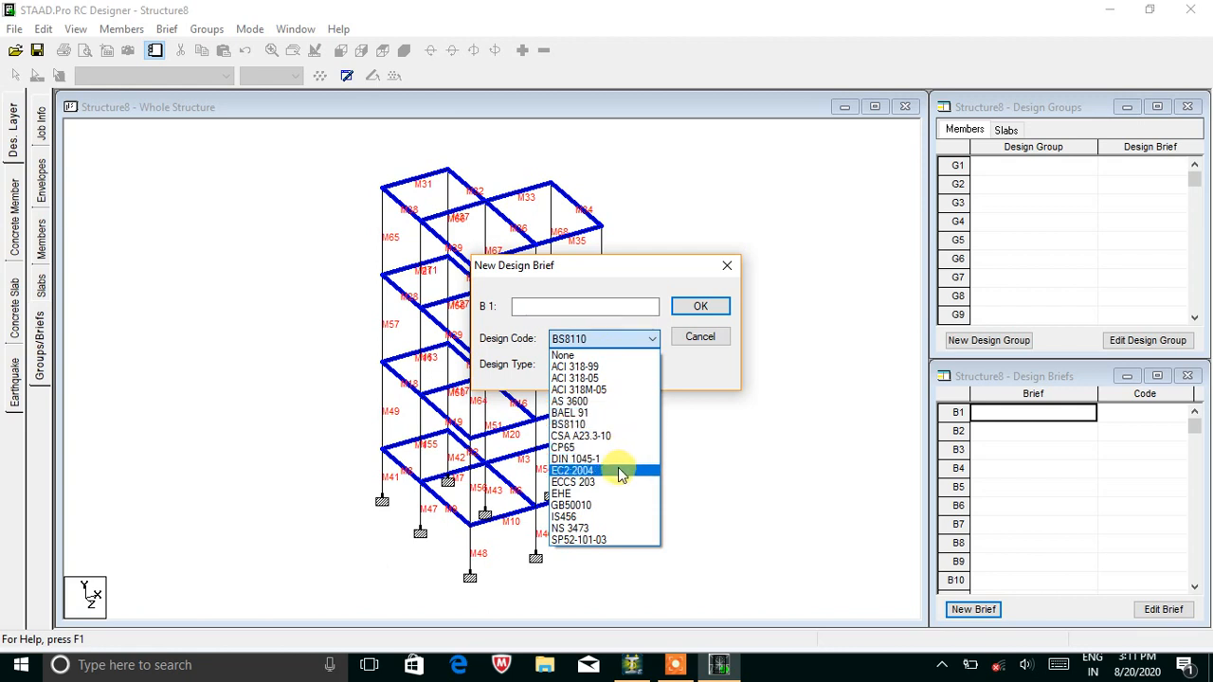
{"action": "left_click", "coordinate": [617, 516]}
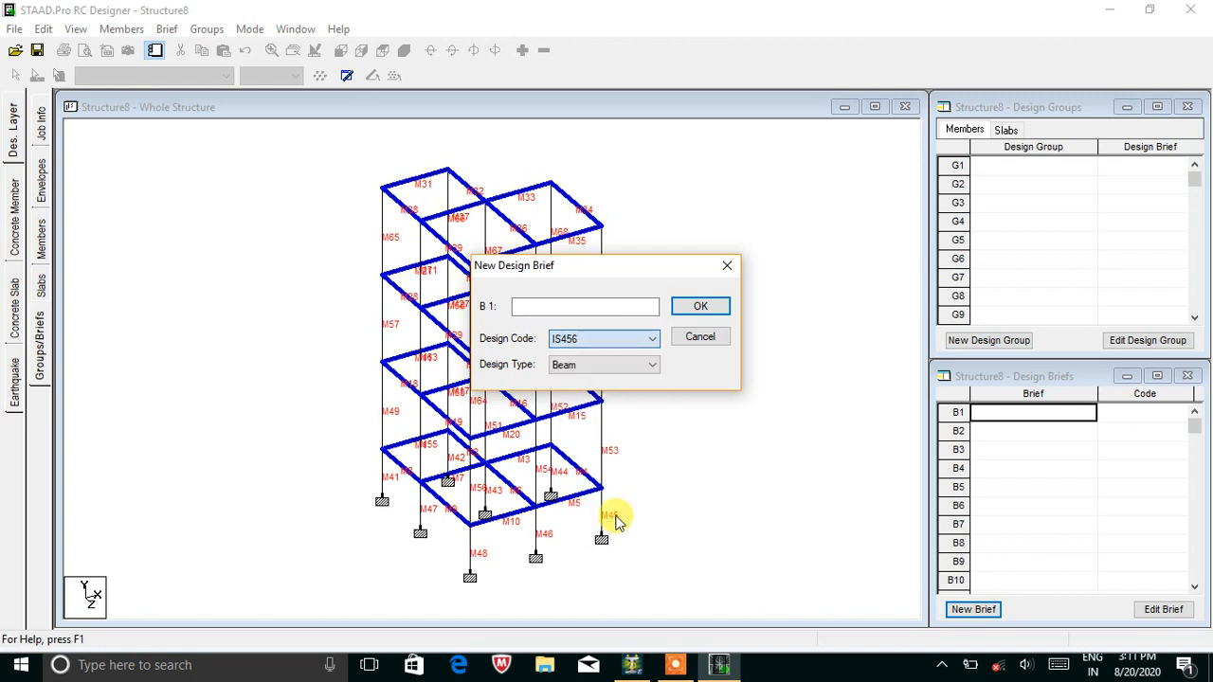
{"action": "left_click", "coordinate": [603, 371]}
{"action": "left_click", "coordinate": [603, 381]}
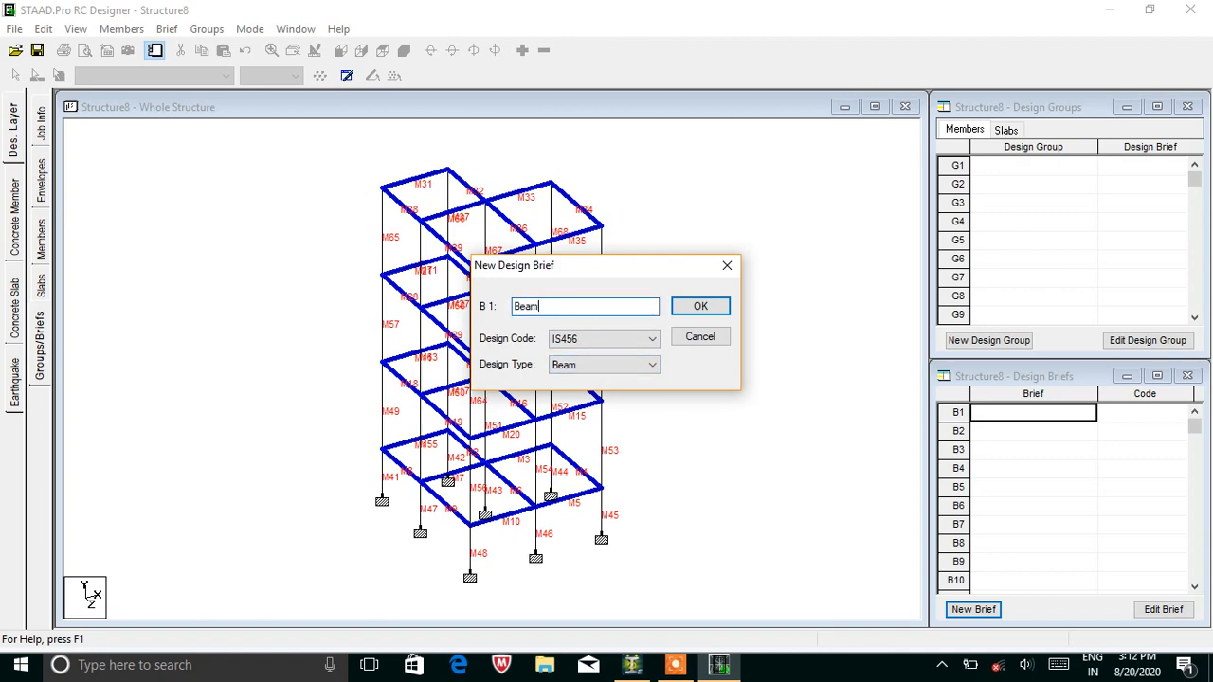
{"action": "left_click", "coordinate": [702, 312]}
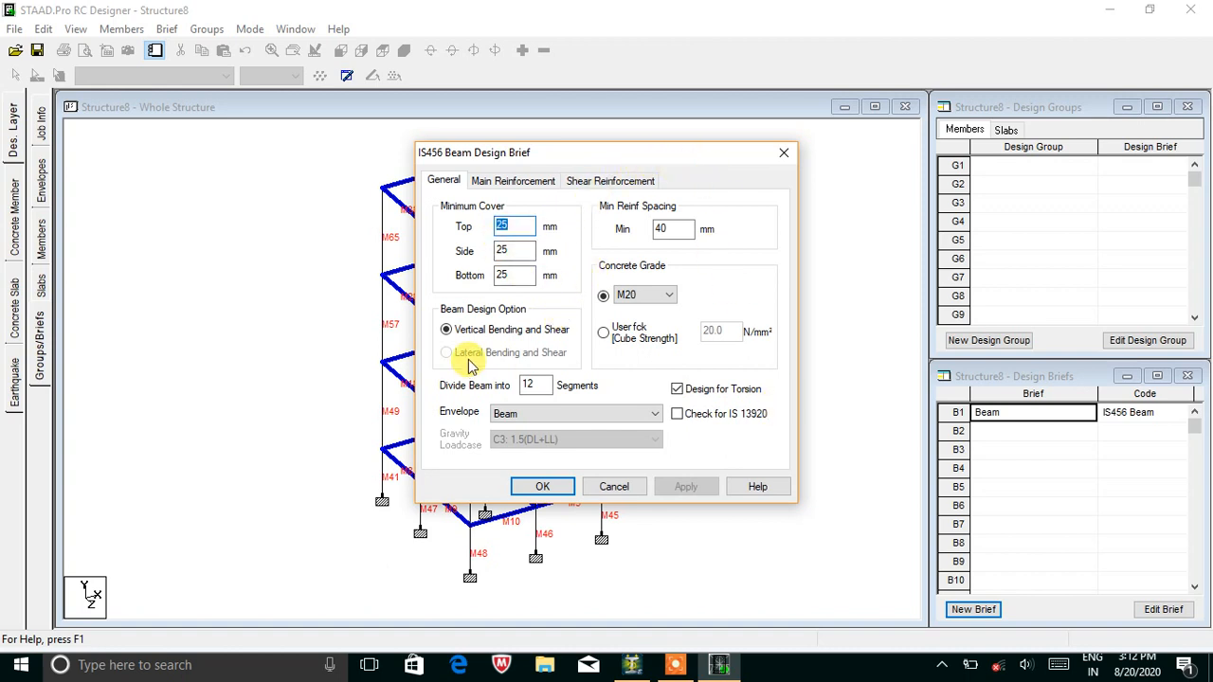
Set top, side and bottom cover to 40 mm and concrete grade to M25.
{"action": "left_click", "coordinate": [502, 184]}
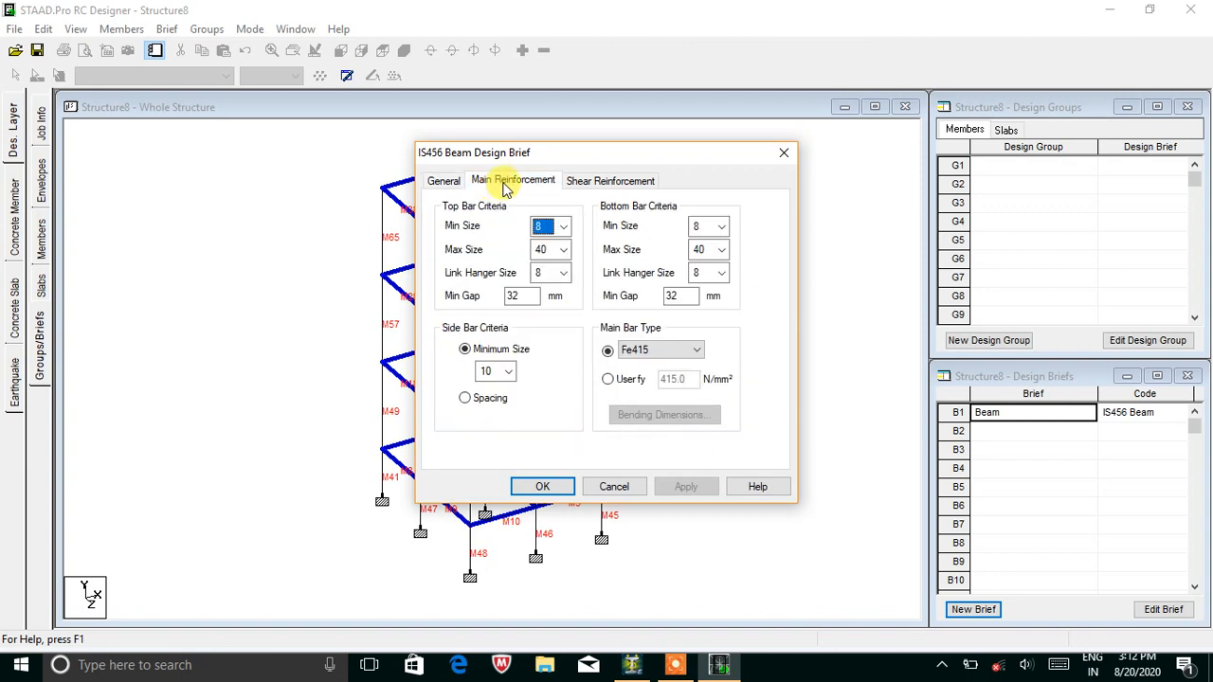
{"action": "left_click", "coordinate": [585, 180]}
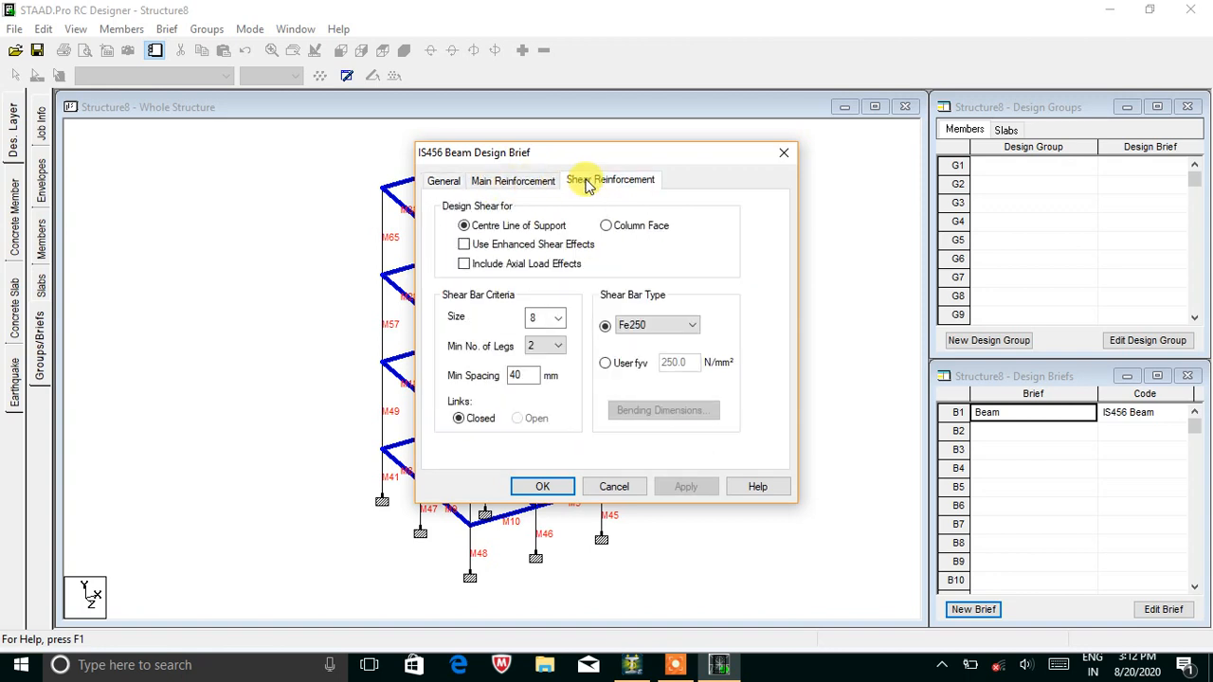
{"action": "left_click", "coordinate": [433, 185]}
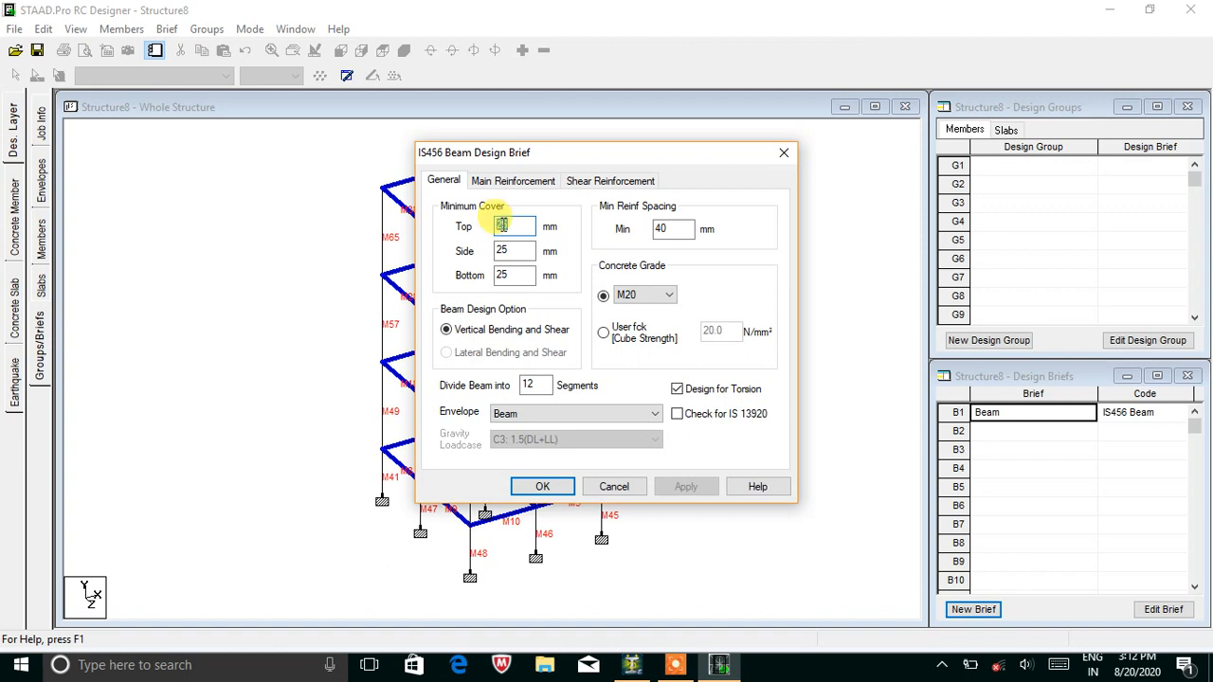
{"action": "left_click", "coordinate": [507, 251]}
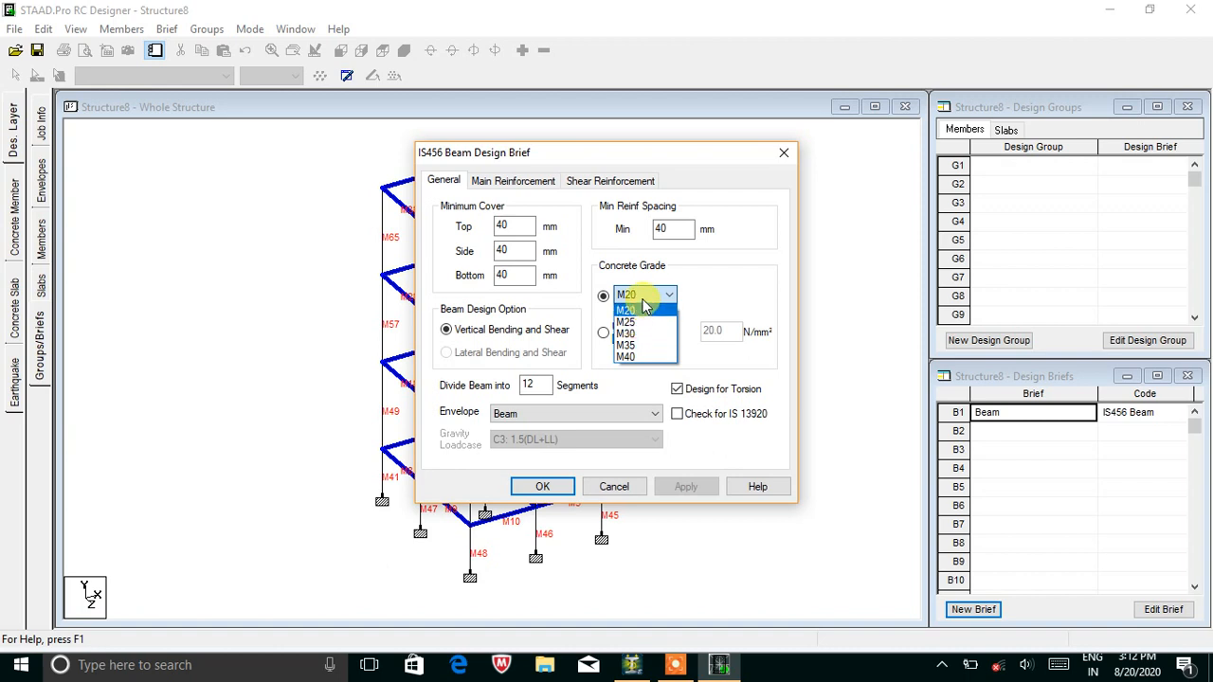
{"action": "left_click", "coordinate": [652, 323]}
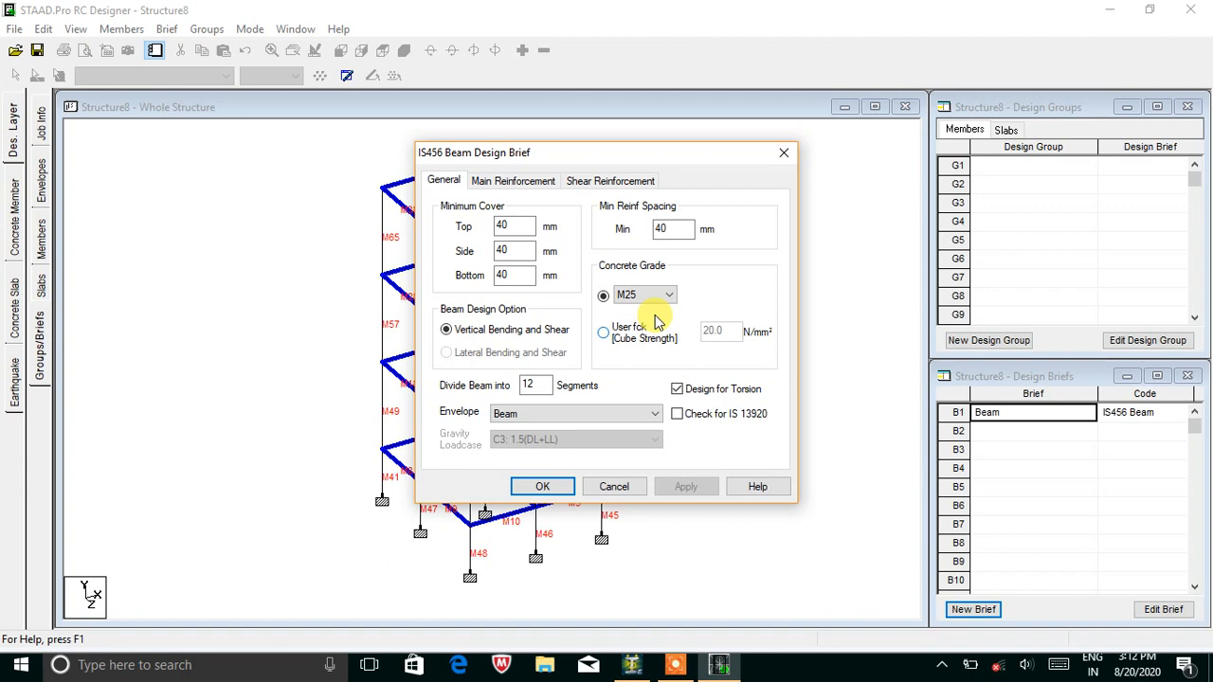
Set top bars 10–12, bottom bars 12–32 and Fe500 steel for main reinforcement.
{"action": "left_click", "coordinate": [489, 182]}
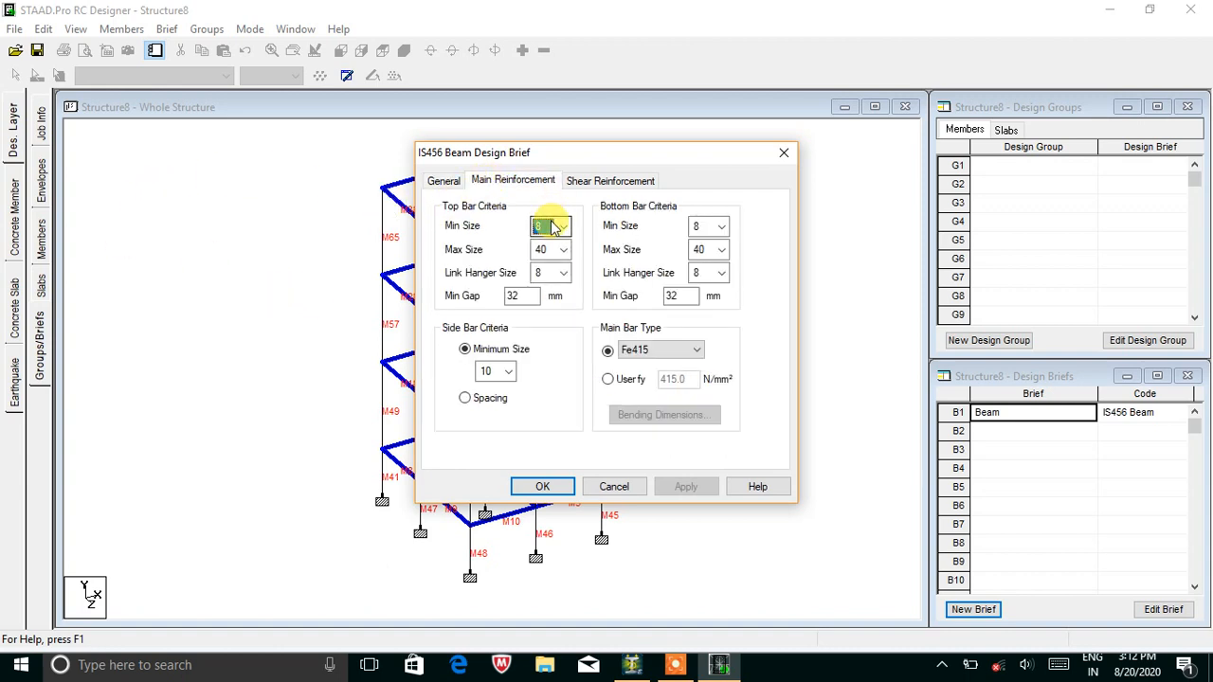
{"action": "left_click", "coordinate": [563, 226]}
{"action": "left_click", "coordinate": [559, 274]}
{"action": "left_click", "coordinate": [564, 250]}
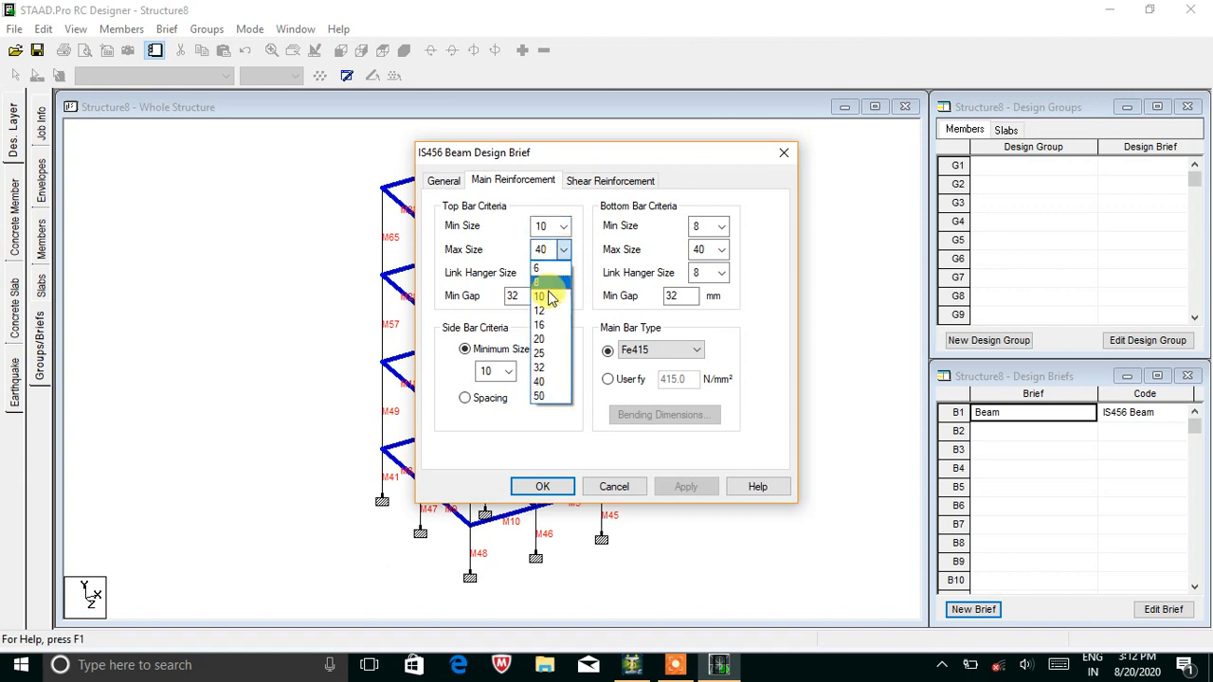
{"action": "left_click", "coordinate": [545, 311]}
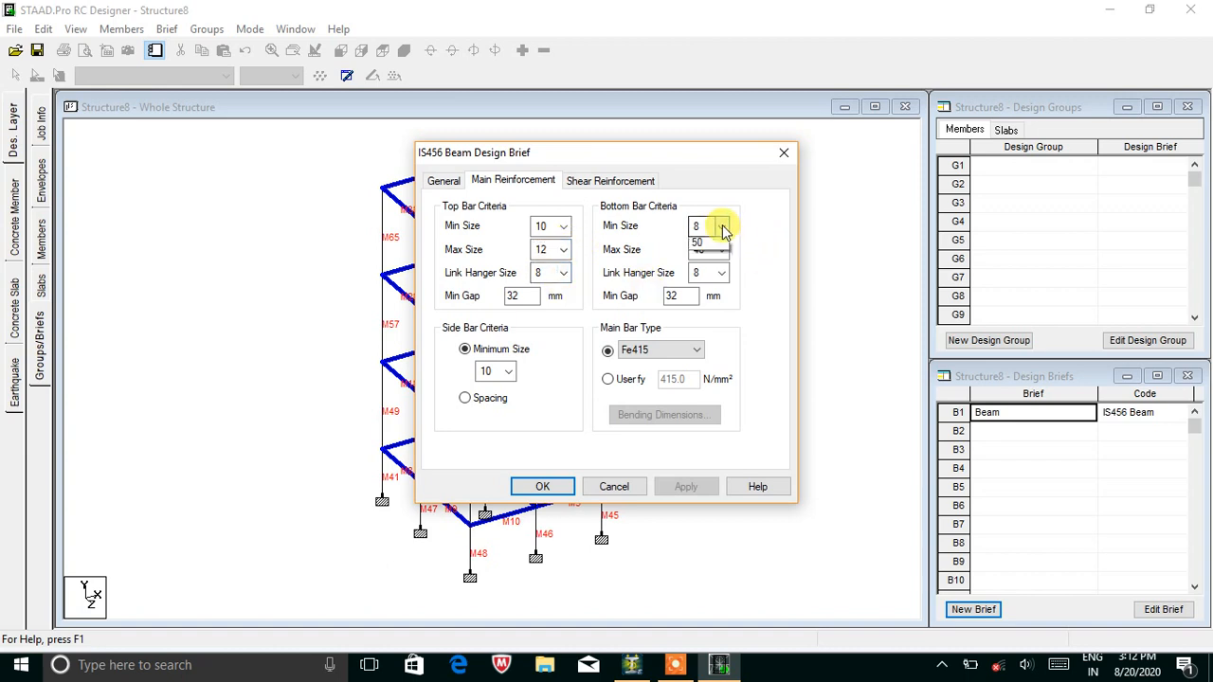
{"action": "left_click", "coordinate": [703, 282]}
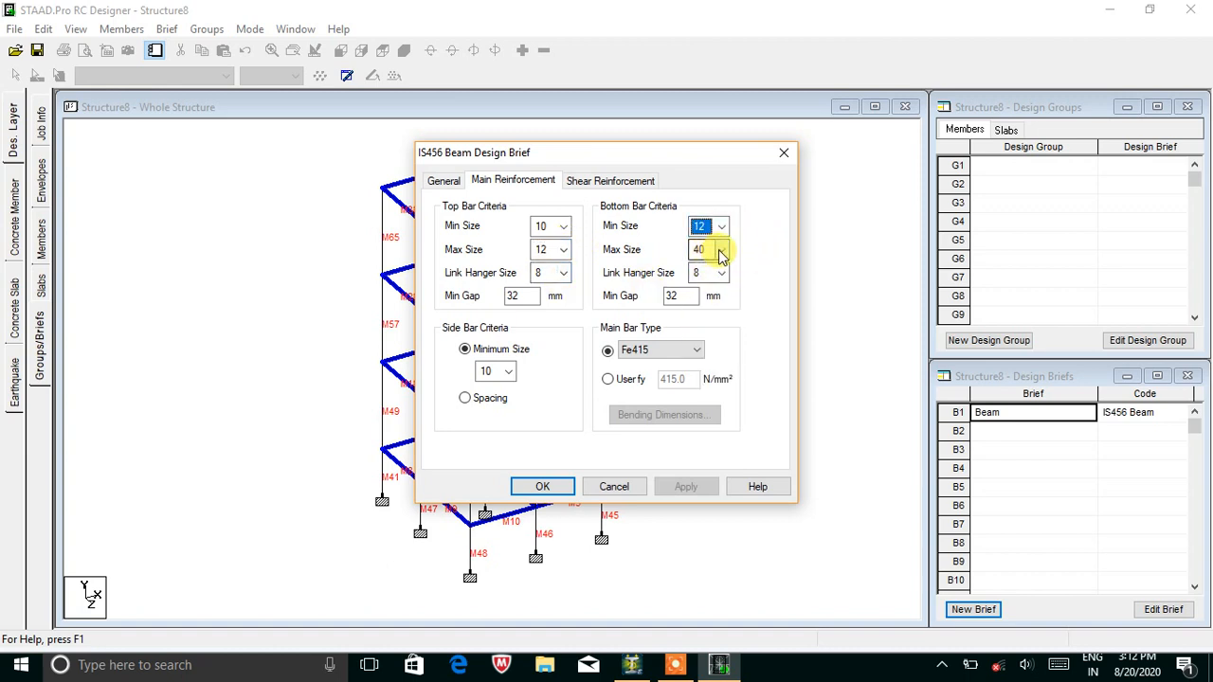
{"action": "left_click", "coordinate": [720, 251]}
{"action": "left_click", "coordinate": [706, 369]}
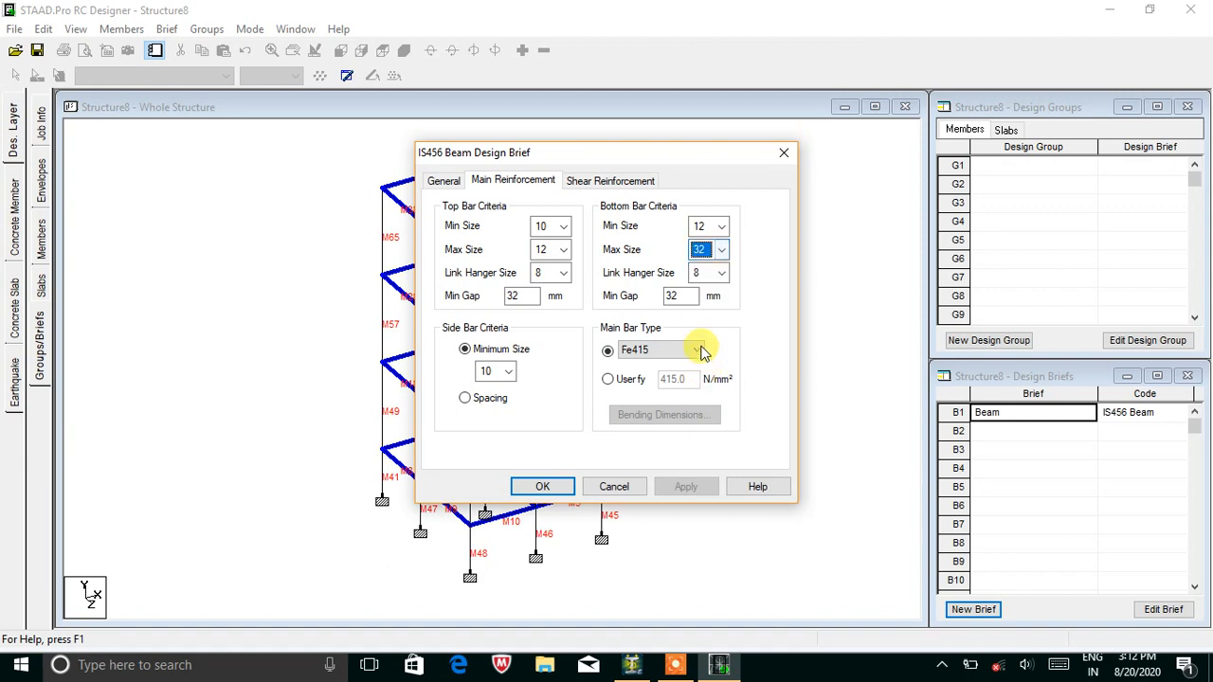
{"action": "left_click", "coordinate": [678, 353]}
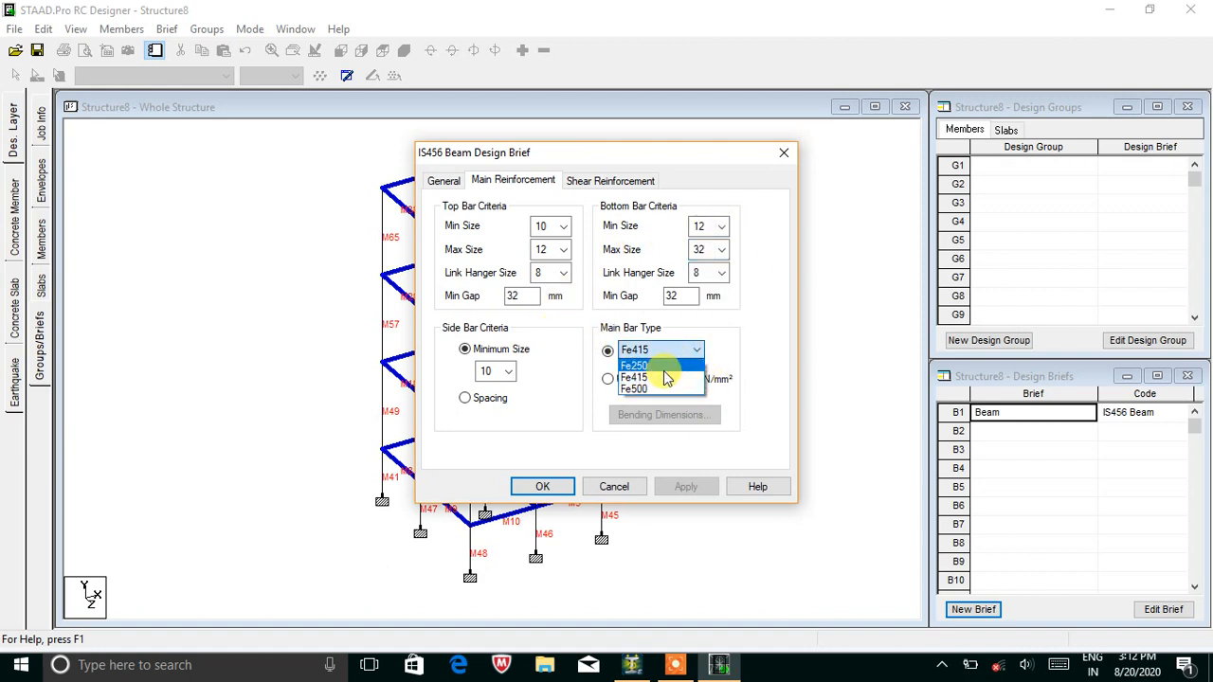
{"action": "left_click", "coordinate": [662, 388]}
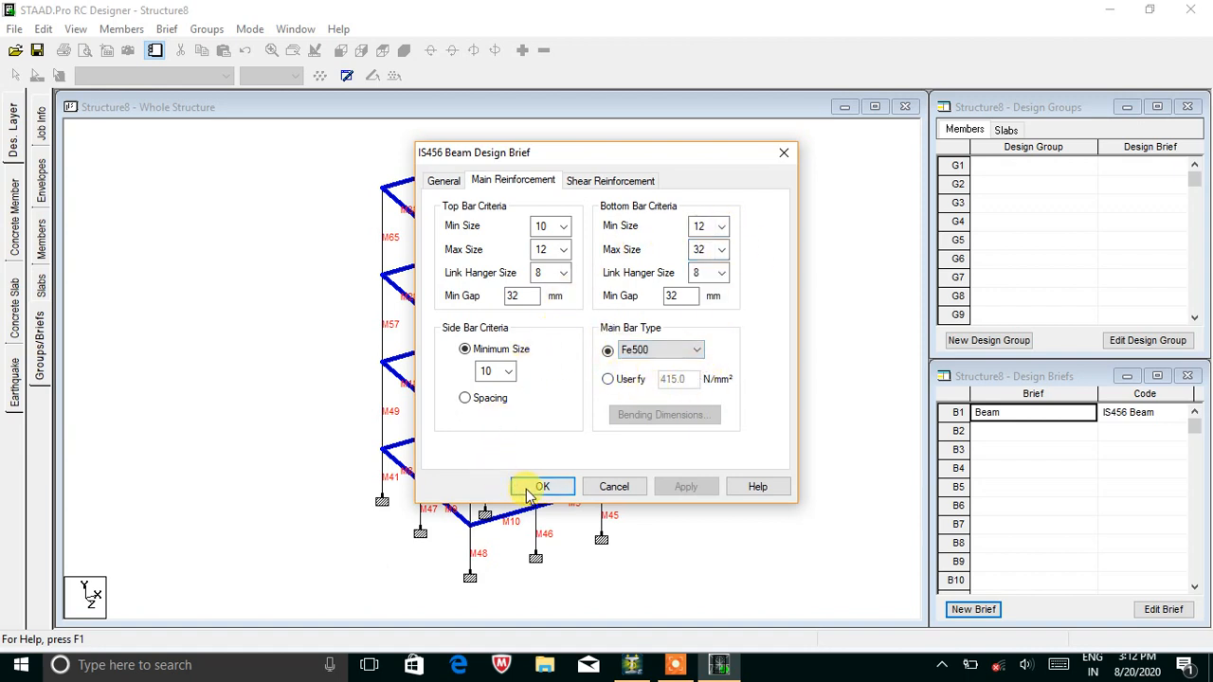
Choose Fe415 steel for the shear links and close the Beam brief settings.
{"action": "left_click", "coordinate": [633, 180]}
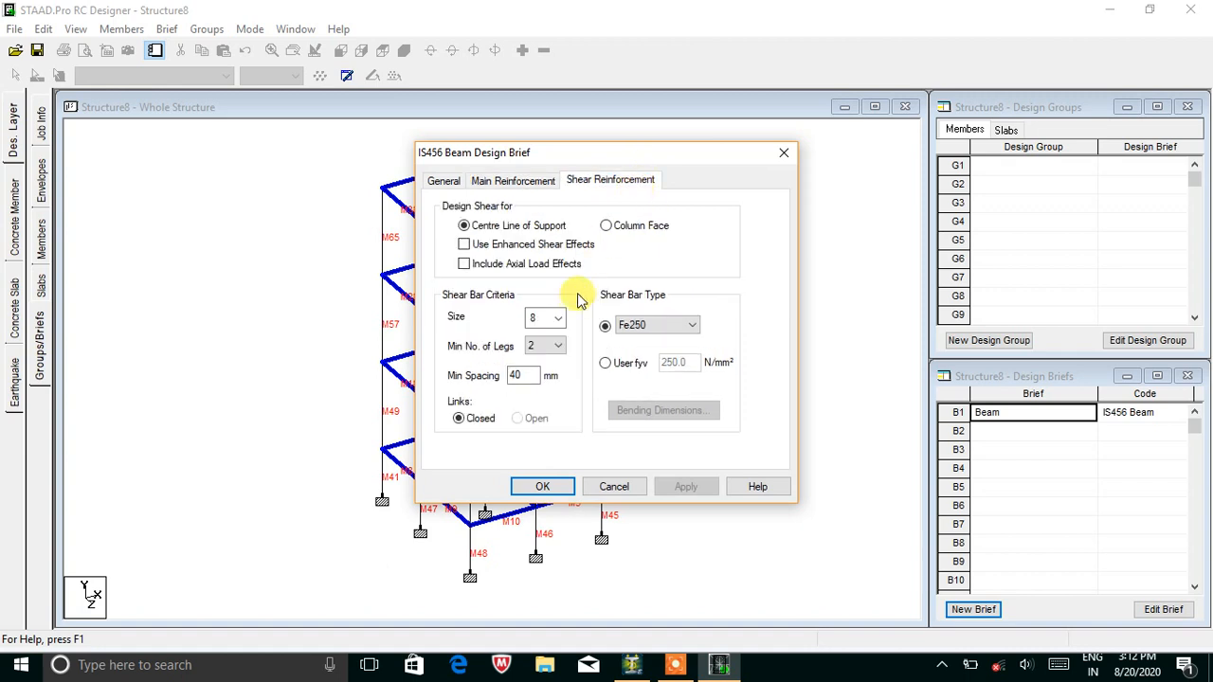
{"action": "left_click", "coordinate": [690, 325]}
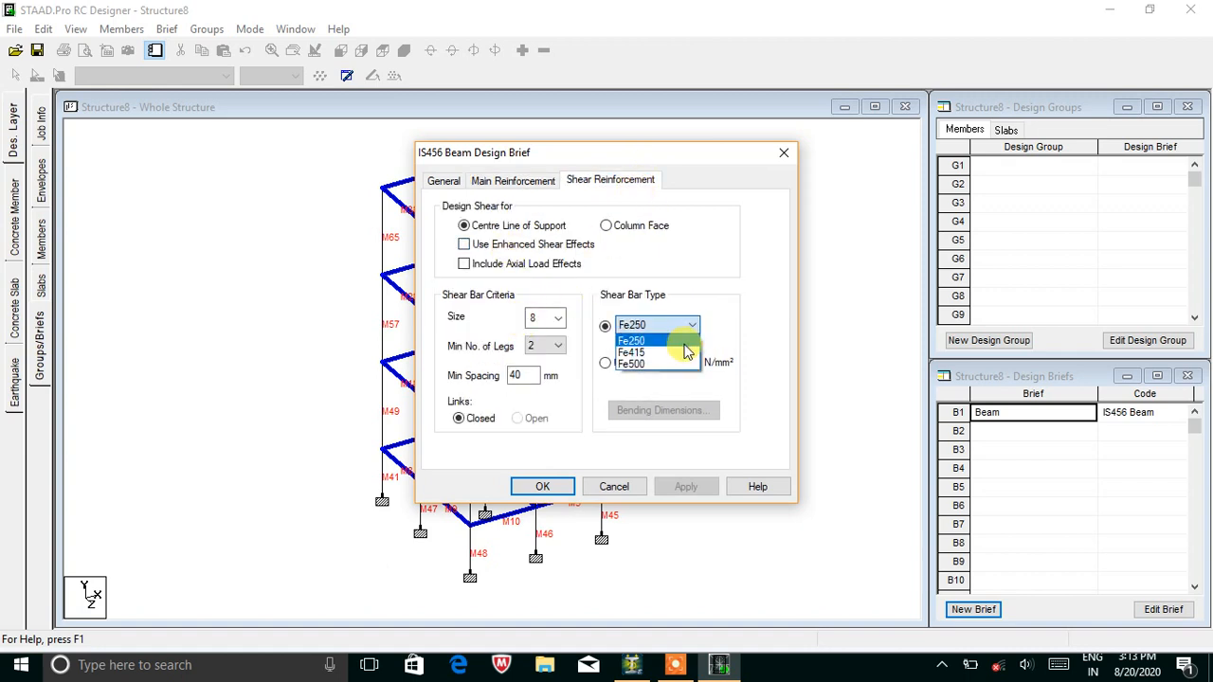
{"action": "left_click", "coordinate": [653, 352]}
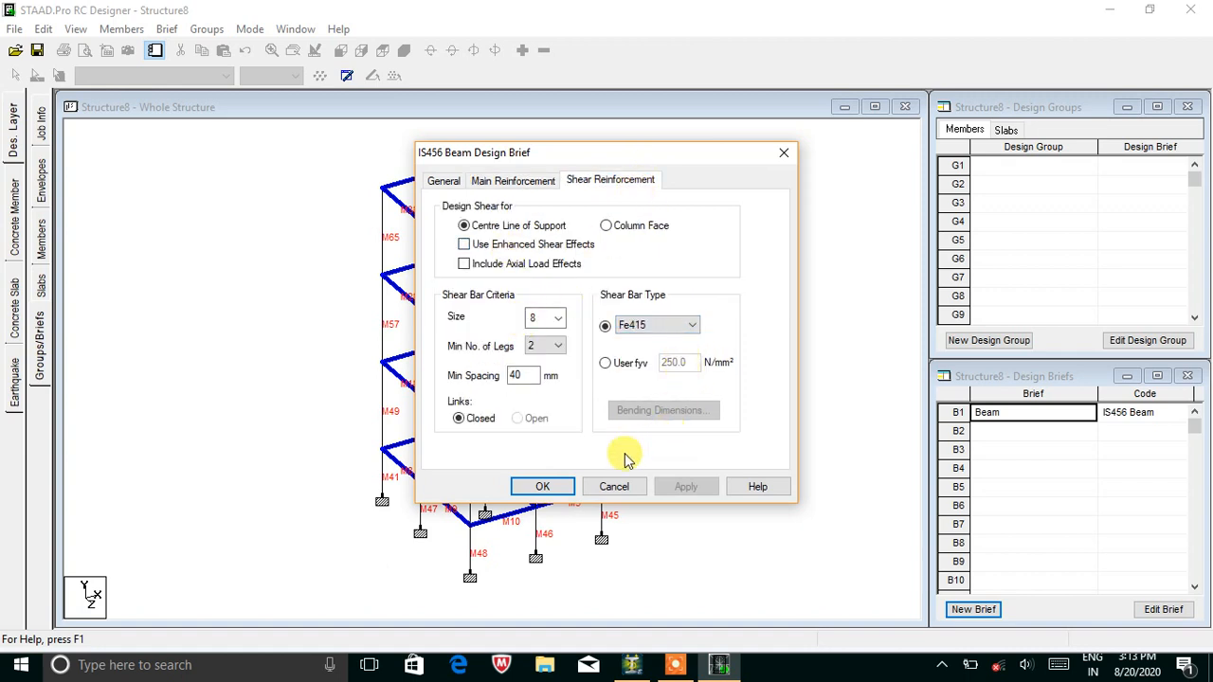
{"action": "left_click", "coordinate": [543, 487]}
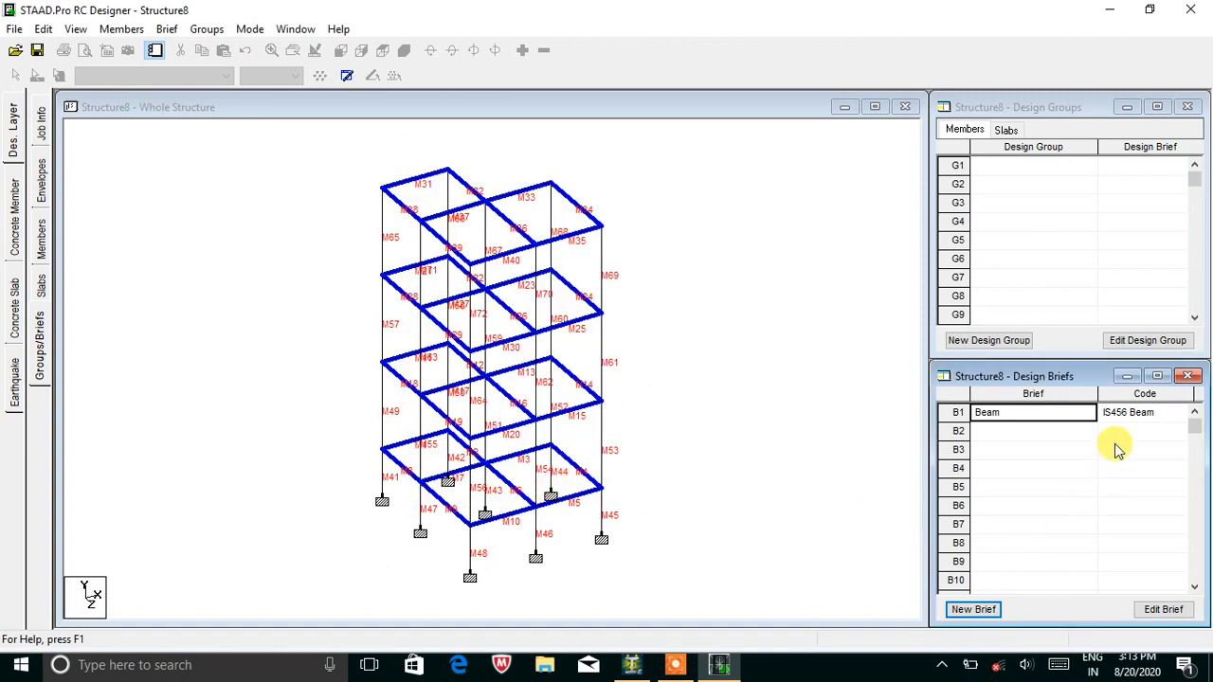
{"action": "left_click", "coordinate": [611, 373]}
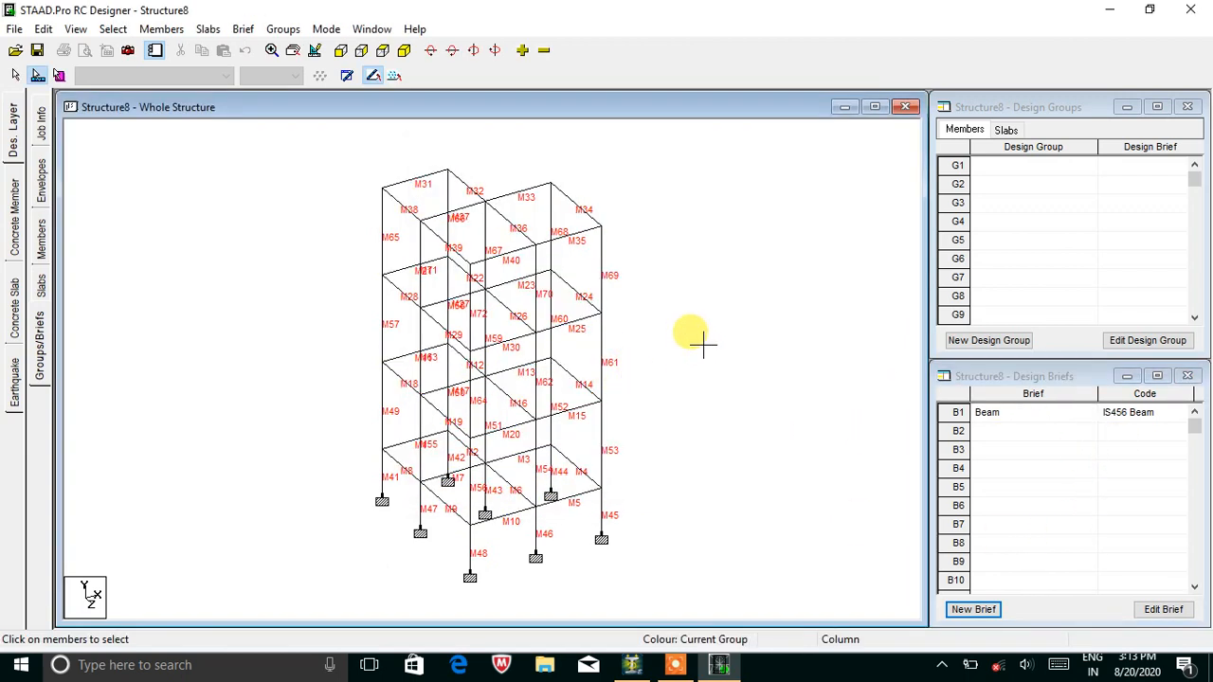
Box-select the left, middle and right full-height columns in front elevation.
{"action": "left_click", "coordinate": [340, 50]}
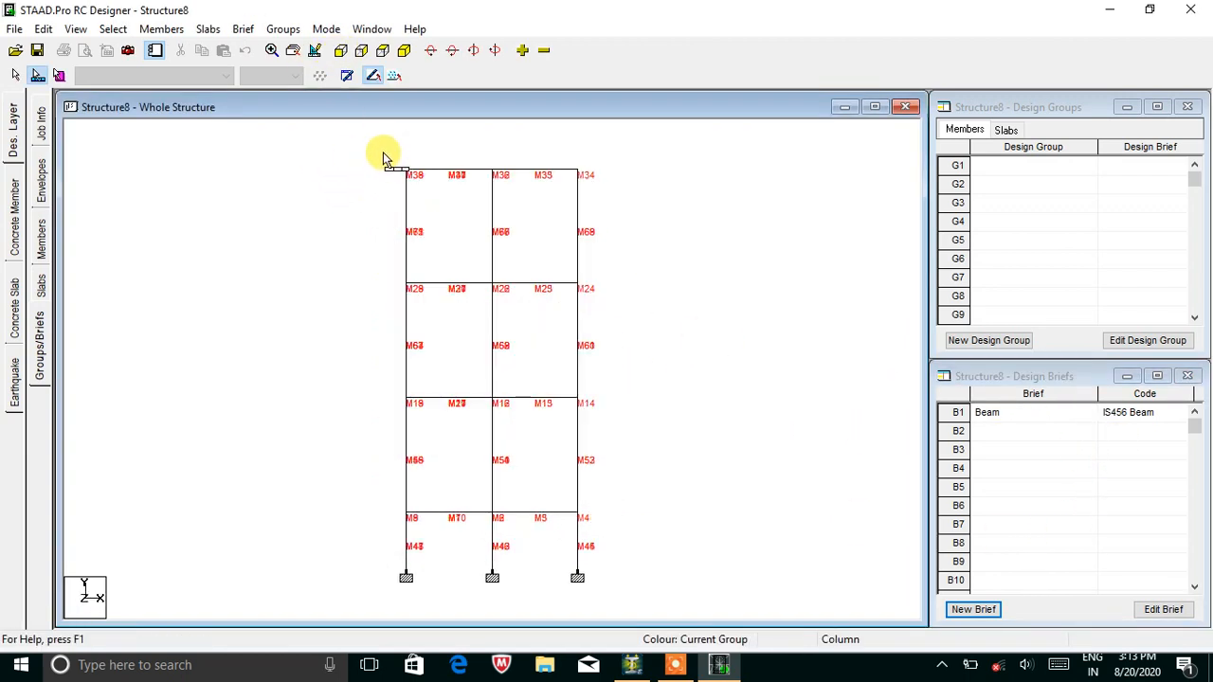
{"action": "left_click_drag", "start_coordinate": [386, 155], "coordinate": [423, 557]}
{"action": "left_click_drag", "start_coordinate": [472, 157], "coordinate": [519, 559]}
{"action": "left_click_drag", "start_coordinate": [389, 156], "coordinate": [428, 548]}
{"action": "left_click_drag", "start_coordinate": [482, 157], "coordinate": [526, 393]}
{"action": "left_click", "coordinate": [739, 333]}
{"action": "left_click_drag", "start_coordinate": [374, 150], "coordinate": [433, 570]}
{"action": "left_click_drag", "start_coordinate": [519, 442], "coordinate": [518, 553]}
{"action": "left_click_drag", "start_coordinate": [573, 163], "coordinate": [593, 552]}
{"action": "left_click", "coordinate": [964, 609]}
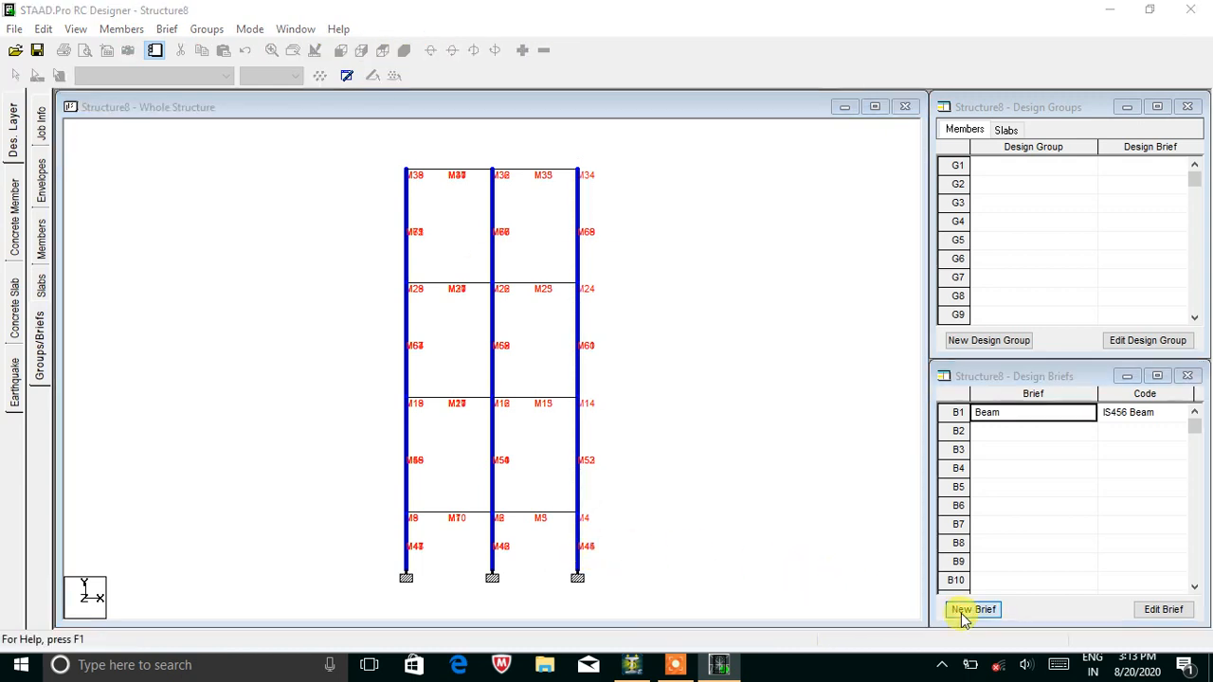
Create a Column brief with M25 concrete, Fe500 main bars and Fe415 links.
{"action": "left_click", "coordinate": [569, 366]}
{"action": "left_click", "coordinate": [573, 393]}
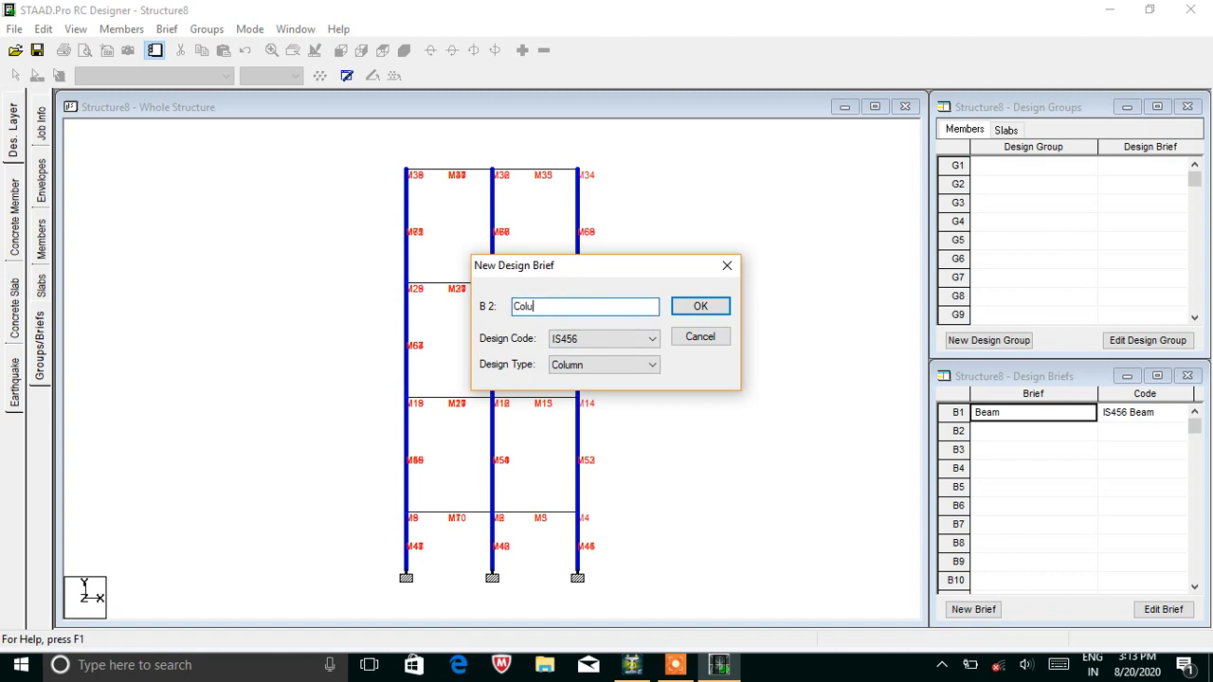
{"action": "left_click", "coordinate": [698, 307]}
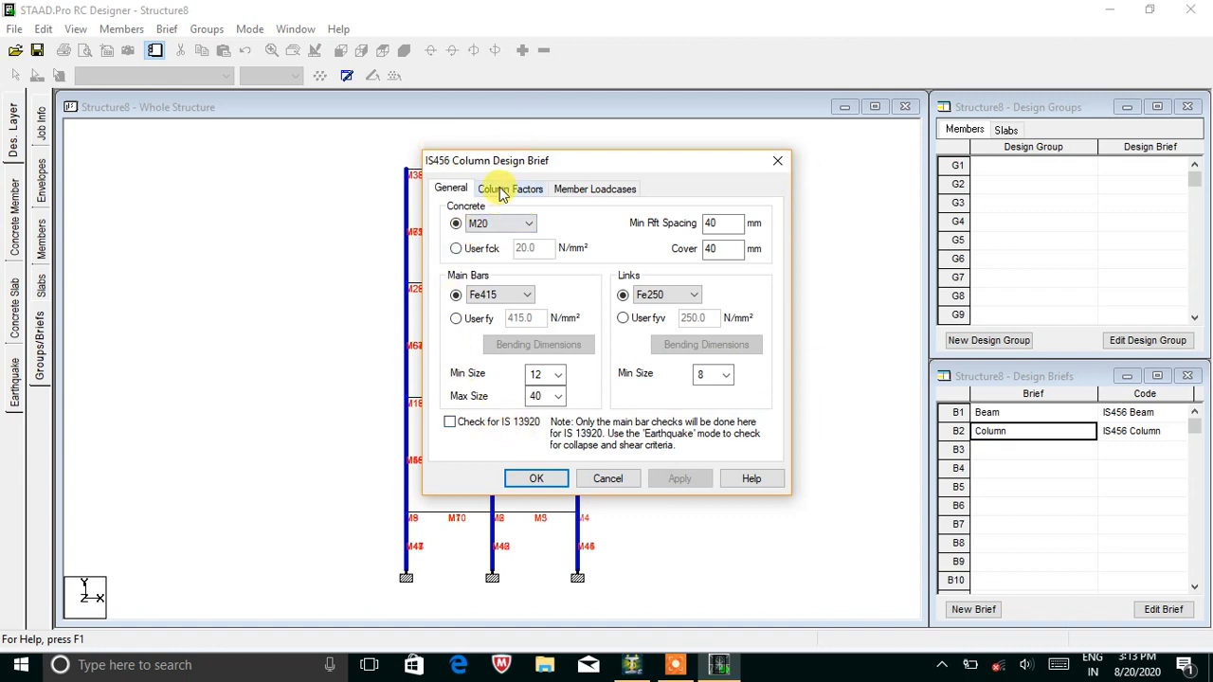
{"action": "left_click", "coordinate": [502, 222]}
{"action": "left_click", "coordinate": [488, 253]}
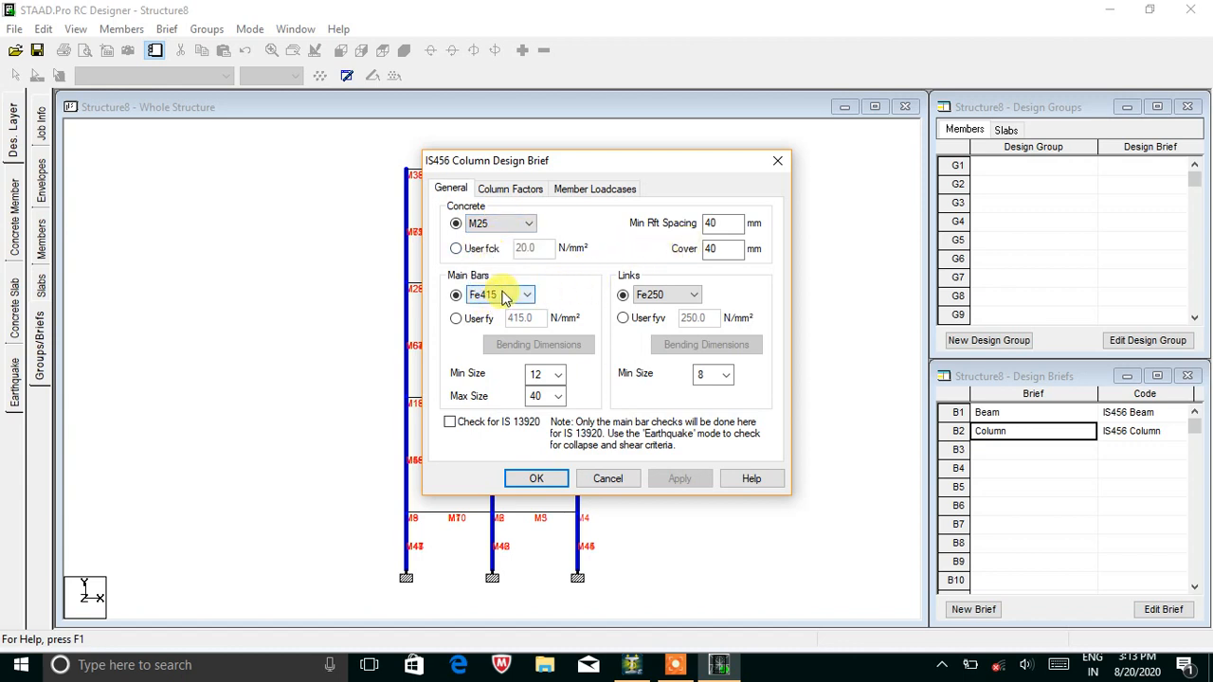
{"action": "left_click", "coordinate": [502, 295]}
{"action": "left_click", "coordinate": [500, 327]}
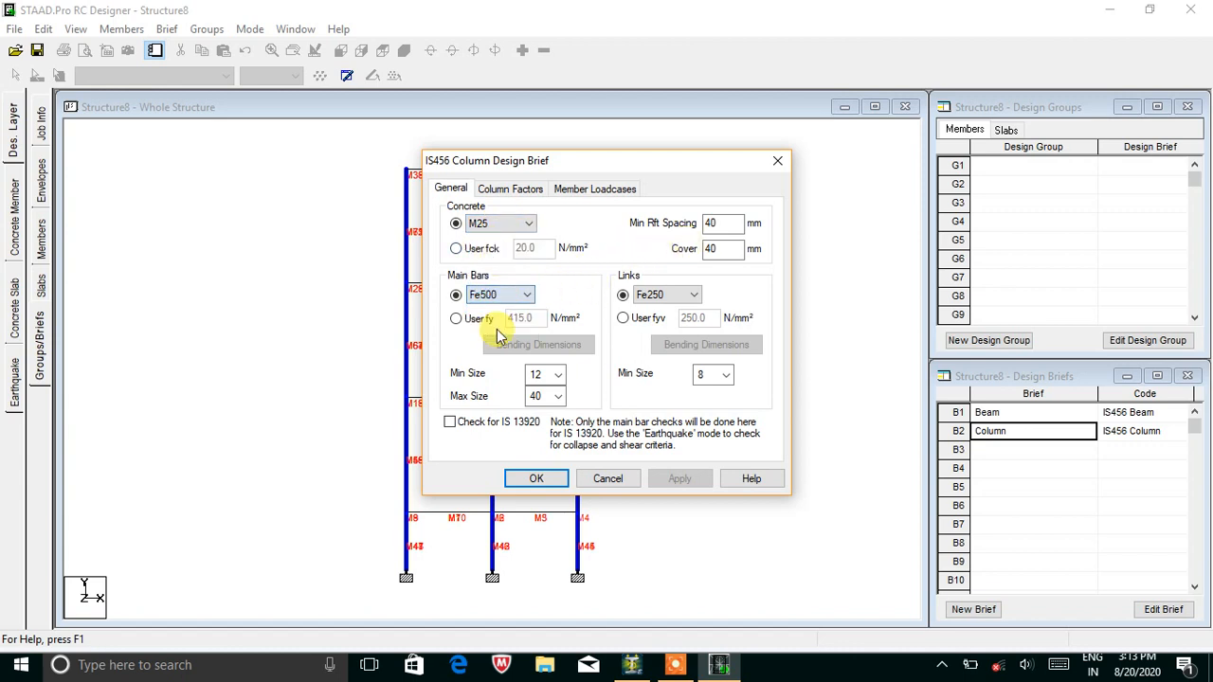
{"action": "left_click", "coordinate": [654, 319]}
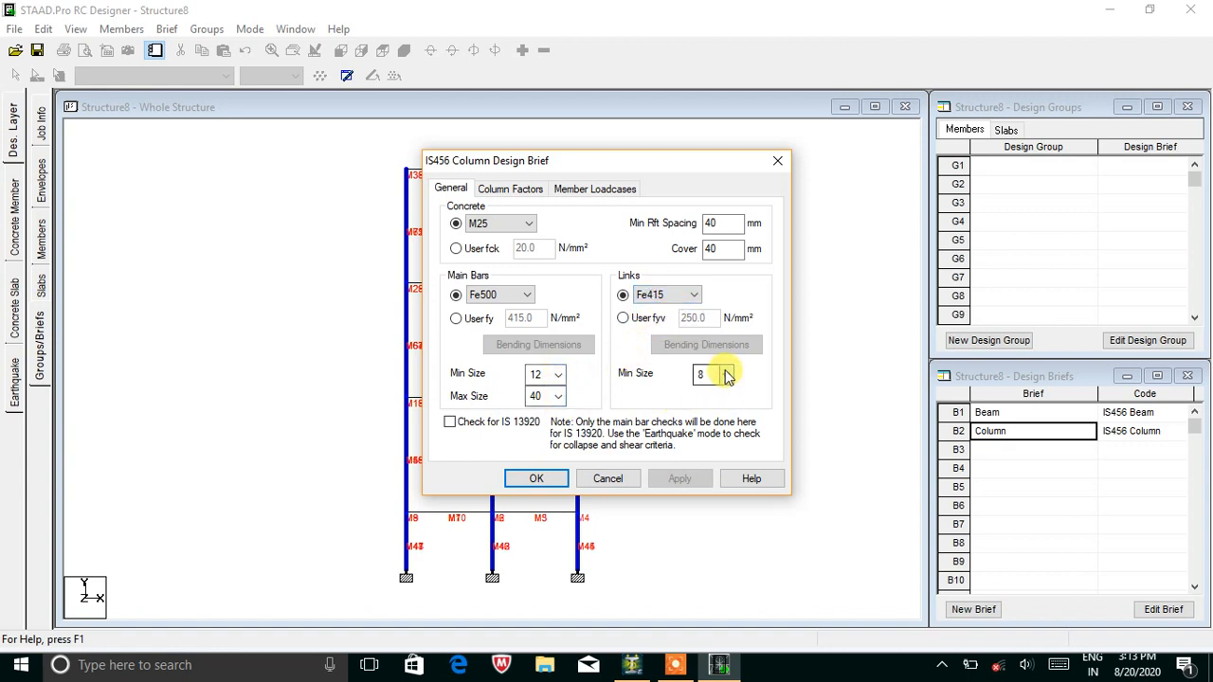
Select all load cases (C3, L1, L2) for column design and confirm the brief.
{"action": "left_click", "coordinate": [507, 189]}
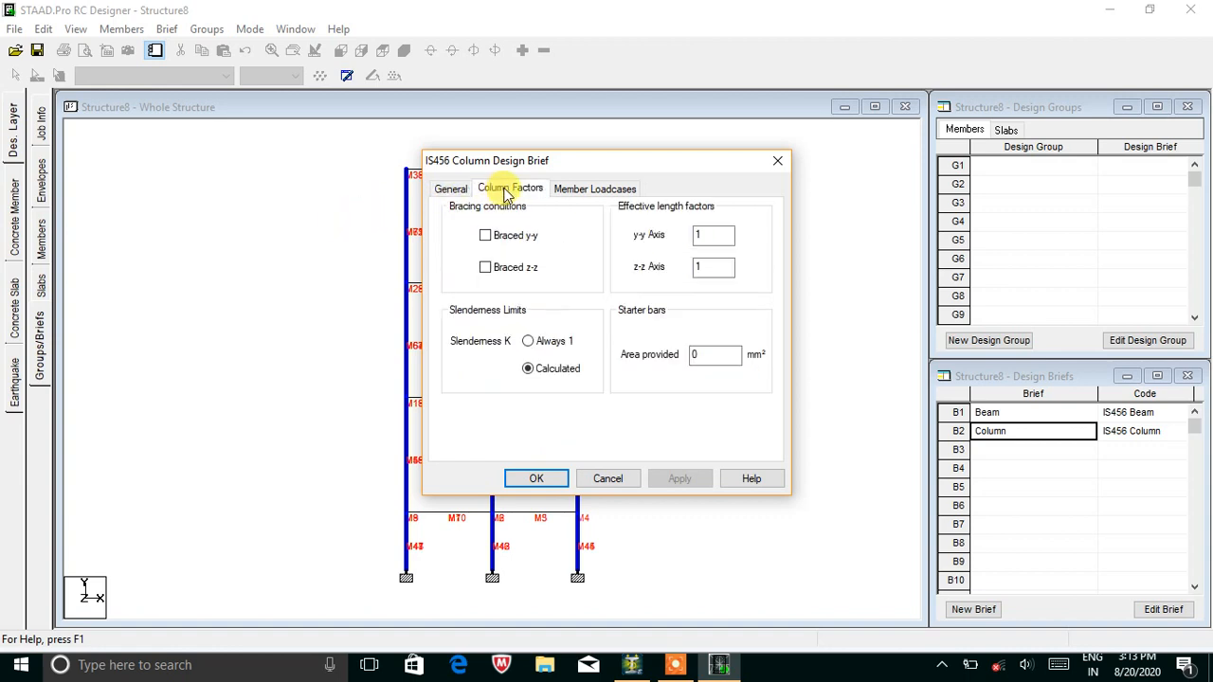
{"action": "left_click", "coordinate": [589, 190]}
{"action": "left_click", "coordinate": [605, 288]}
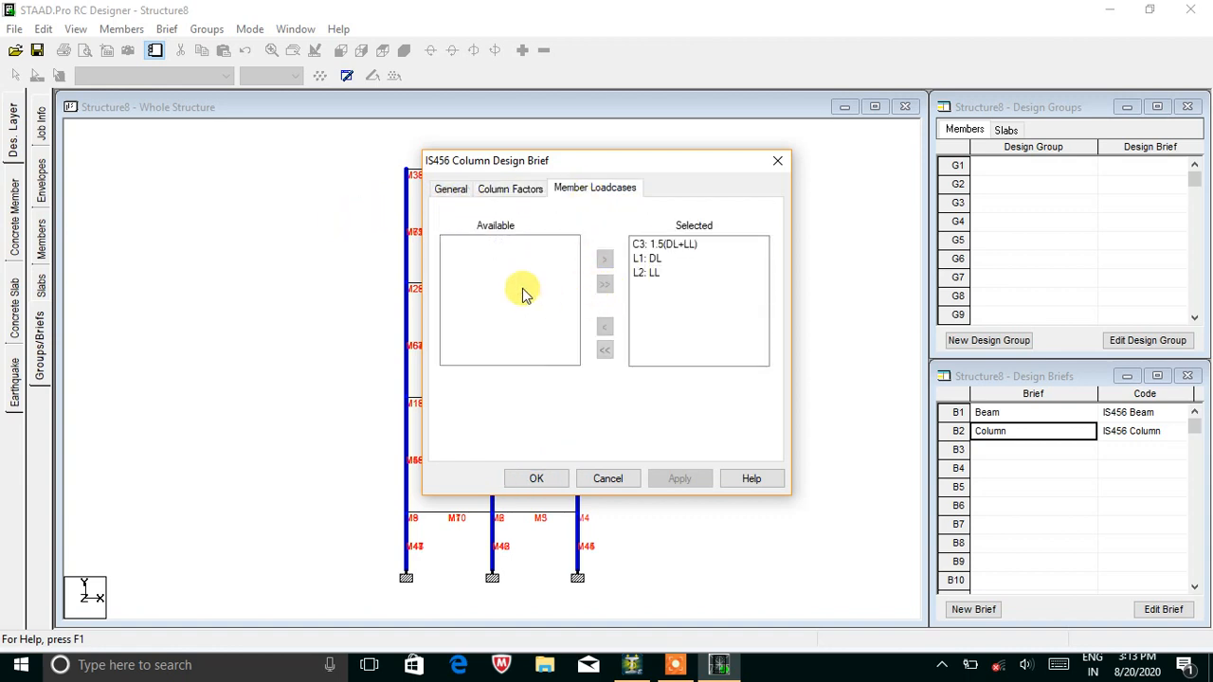
{"action": "left_click", "coordinate": [536, 480]}
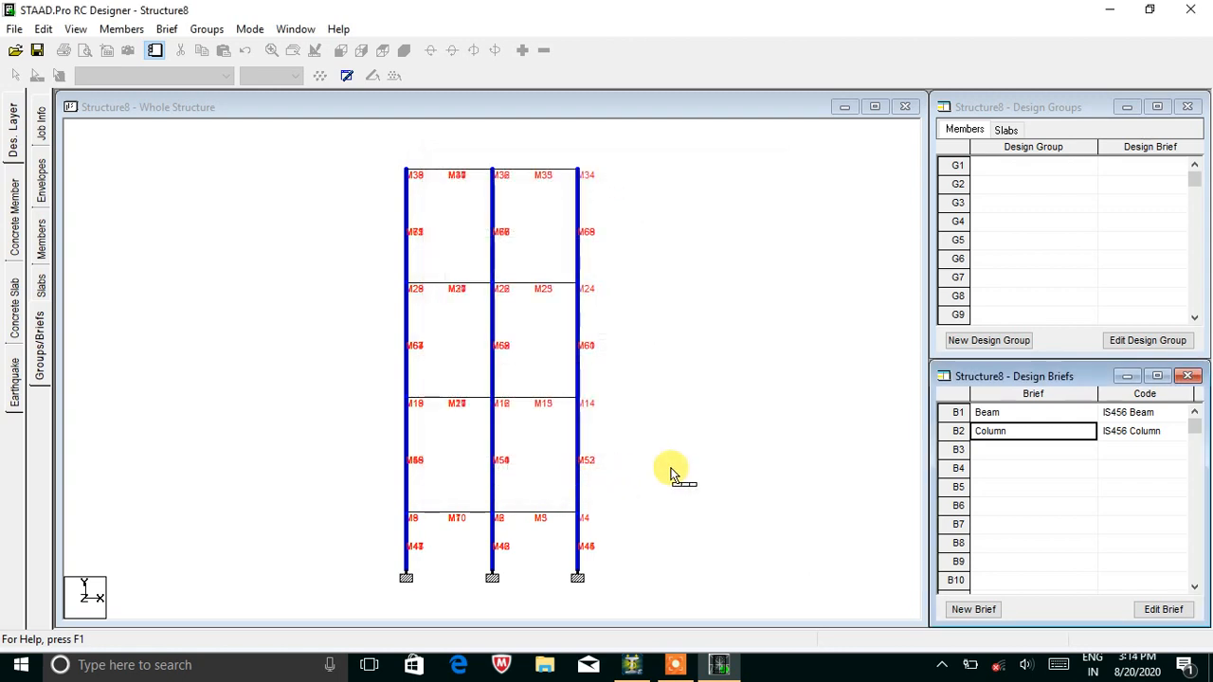
{"action": "left_click", "coordinate": [753, 368]}
Marquee-select the beams on all four floor levels and make them Design Group 1 with the Beam brief.
{"action": "left_click_drag", "start_coordinate": [382, 151], "coordinate": [599, 186]}
{"action": "left_click_drag", "start_coordinate": [386, 266], "coordinate": [598, 307]}
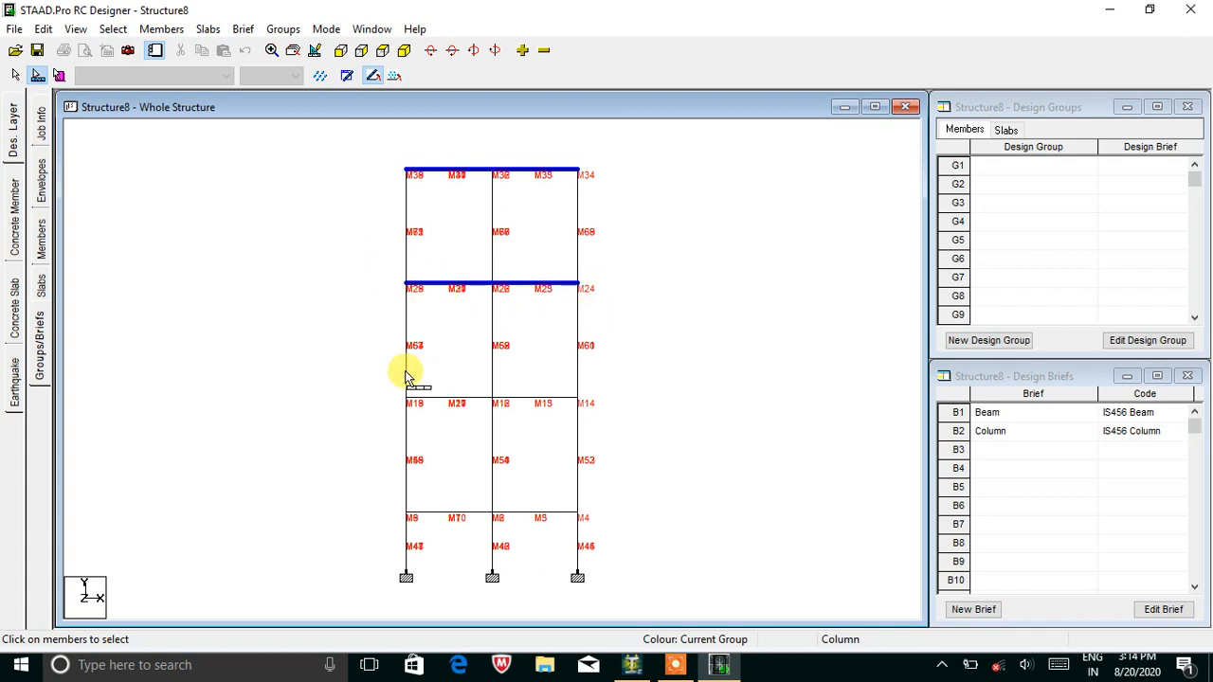
{"action": "left_click_drag", "start_coordinate": [383, 374], "coordinate": [618, 420]}
{"action": "left_click_drag", "start_coordinate": [398, 513], "coordinate": [678, 521]}
{"action": "left_click", "coordinate": [405, 49]}
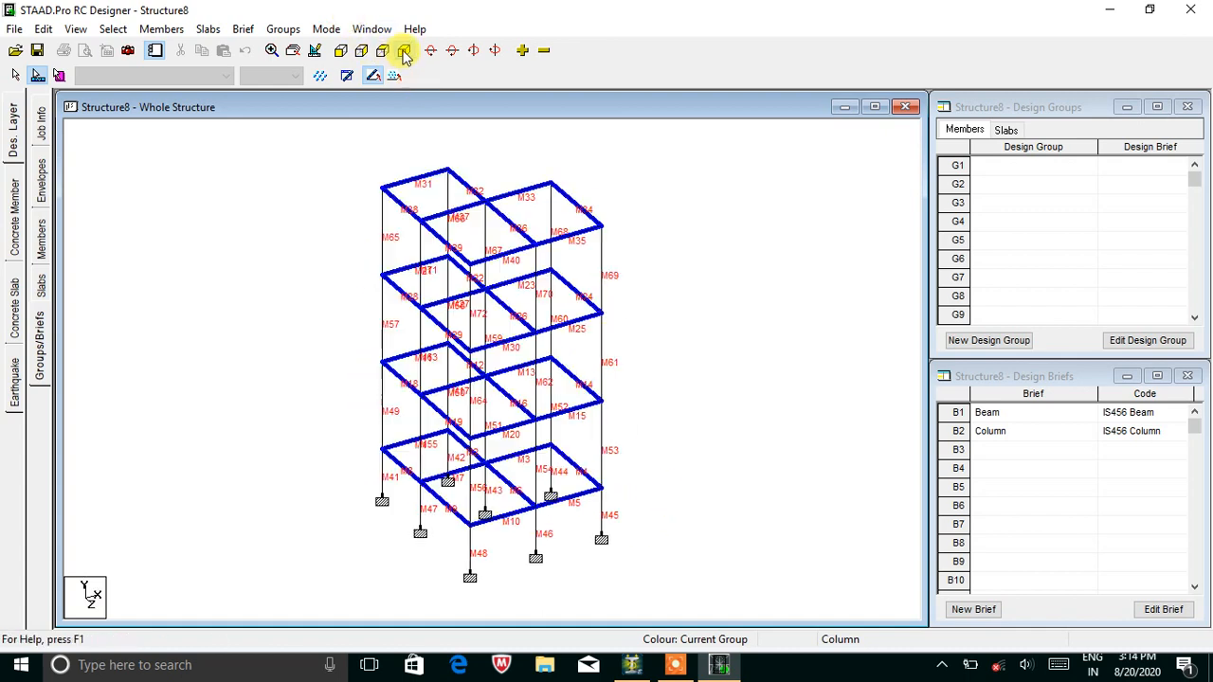
{"action": "left_click", "coordinate": [968, 346]}
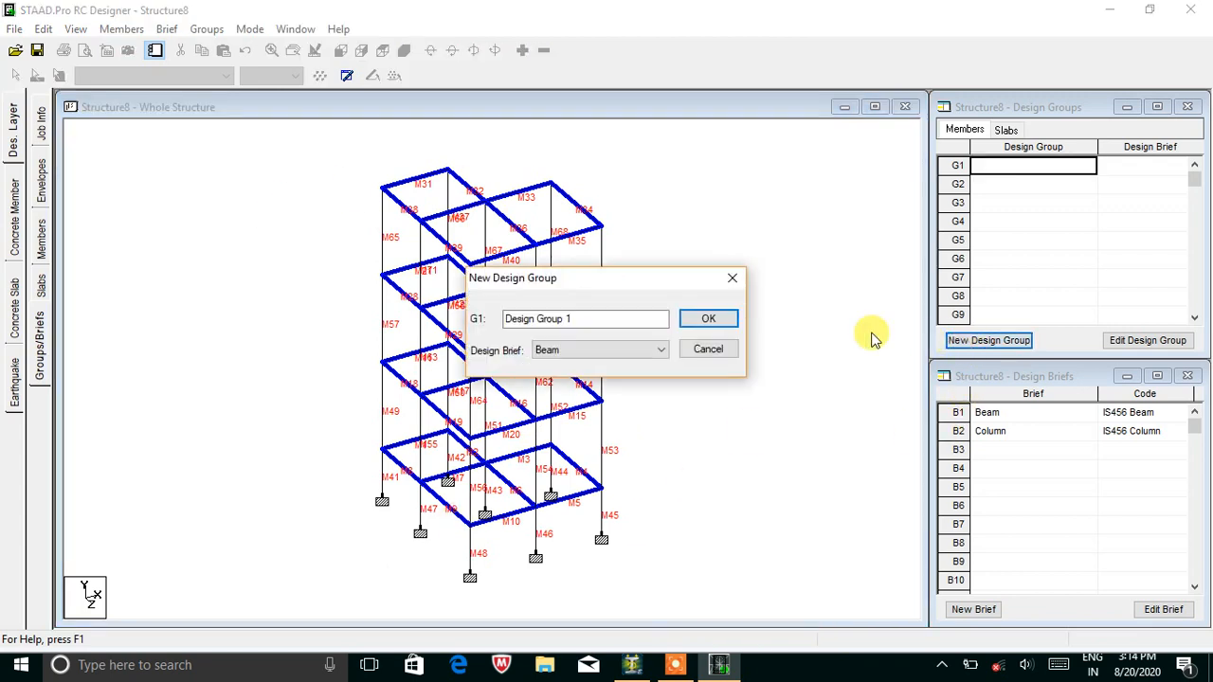
{"action": "left_click_drag", "start_coordinate": [610, 318], "coordinate": [531, 323]}
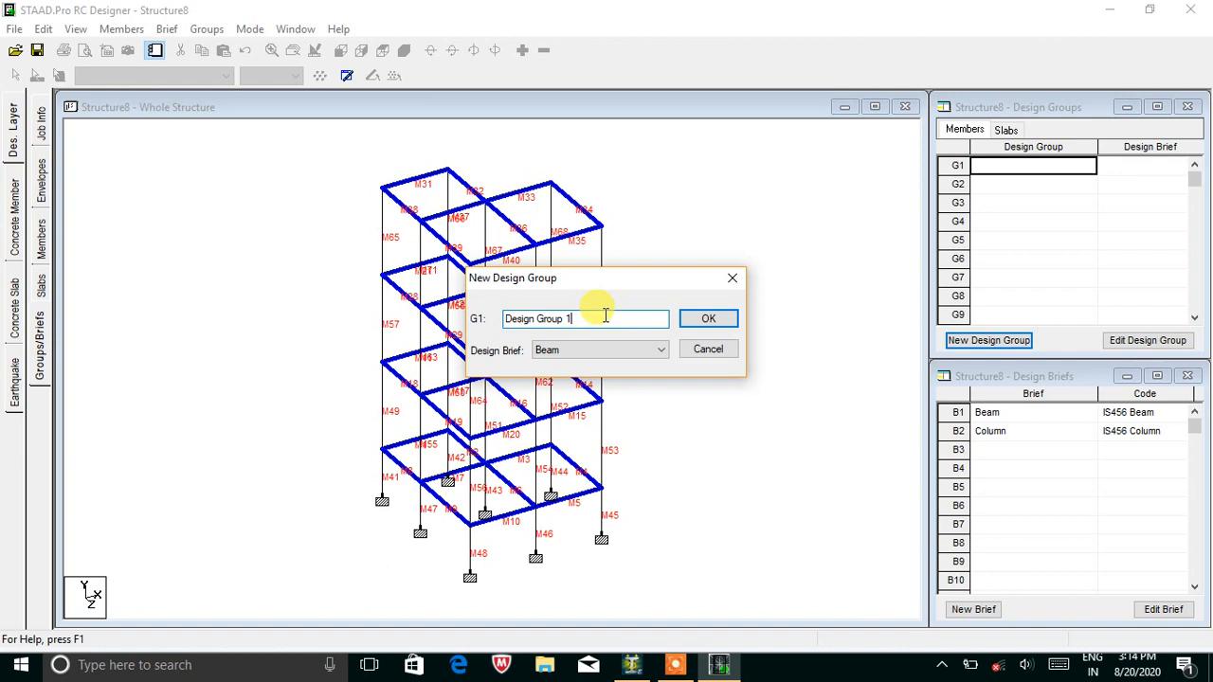
{"action": "left_click", "coordinate": [702, 321]}
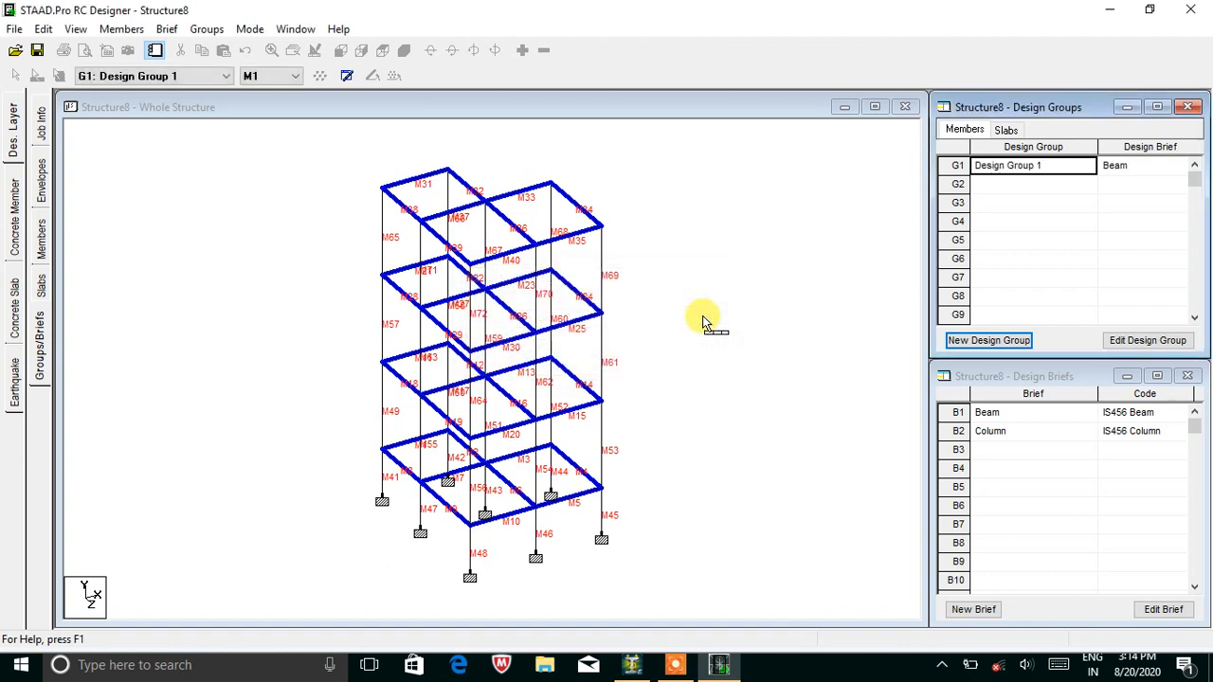
In front elevation, select the left, middle and right column lines as a new group using the Column brief.
{"action": "left_click", "coordinate": [673, 284]}
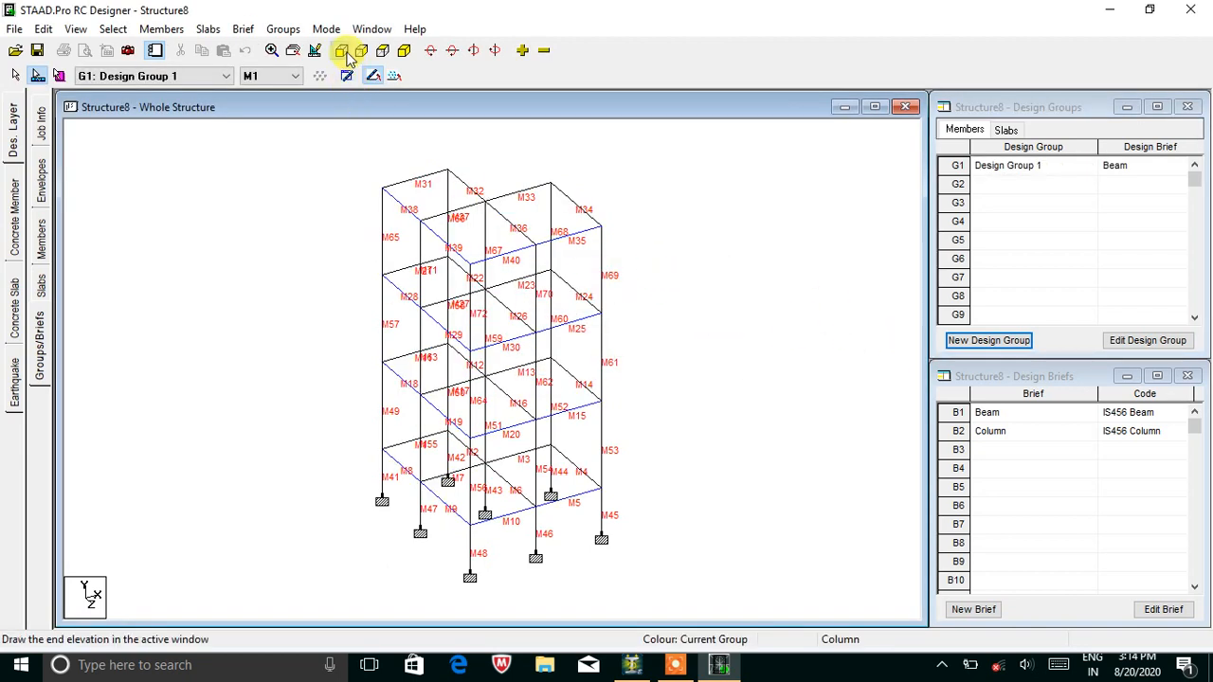
{"action": "left_click", "coordinate": [347, 53]}
{"action": "left_click", "coordinate": [432, 554]}
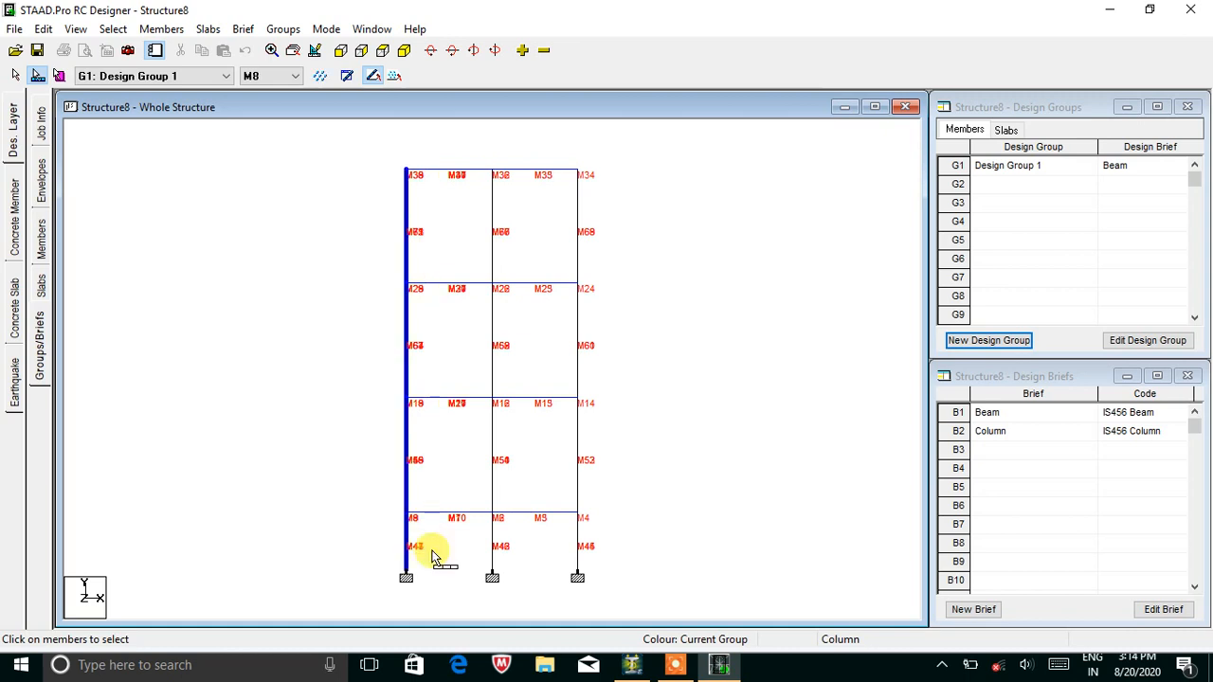
{"action": "left_click_drag", "start_coordinate": [469, 161], "coordinate": [524, 550]}
{"action": "left_click_drag", "start_coordinate": [559, 150], "coordinate": [608, 561]}
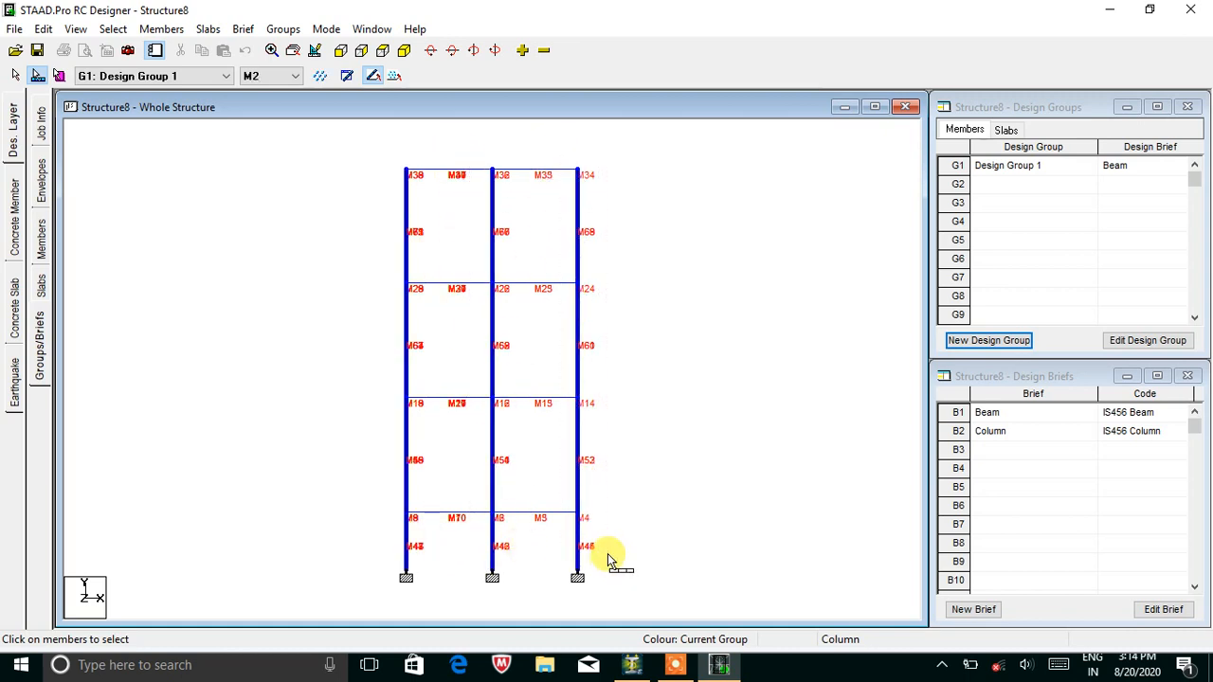
{"action": "left_click", "coordinate": [992, 342]}
{"action": "left_click", "coordinate": [577, 350]}
{"action": "left_click", "coordinate": [578, 387]}
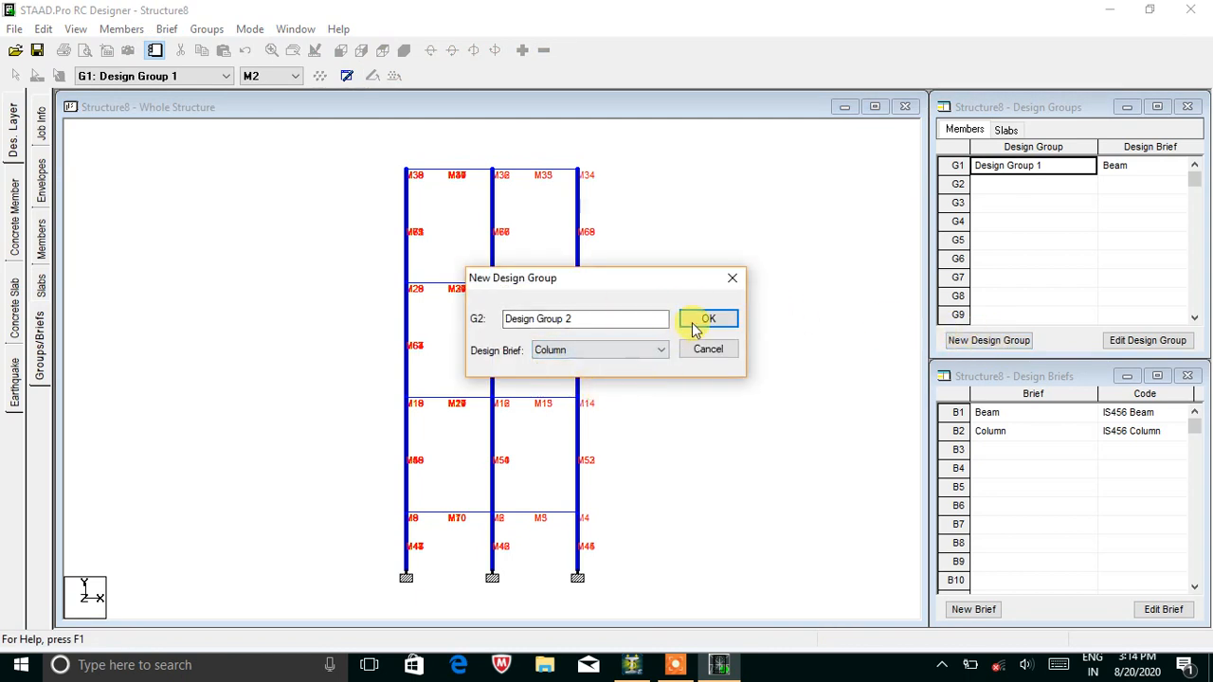
{"action": "left_click", "coordinate": [703, 321]}
Switch to Design Group 1 and review its member list.
{"action": "left_click", "coordinate": [133, 77]}
{"action": "left_click", "coordinate": [136, 92]}
{"action": "left_click", "coordinate": [148, 76]}
{"action": "left_click", "coordinate": [156, 146]}
{"action": "left_click", "coordinate": [149, 81]}
{"action": "left_click", "coordinate": [159, 154]}
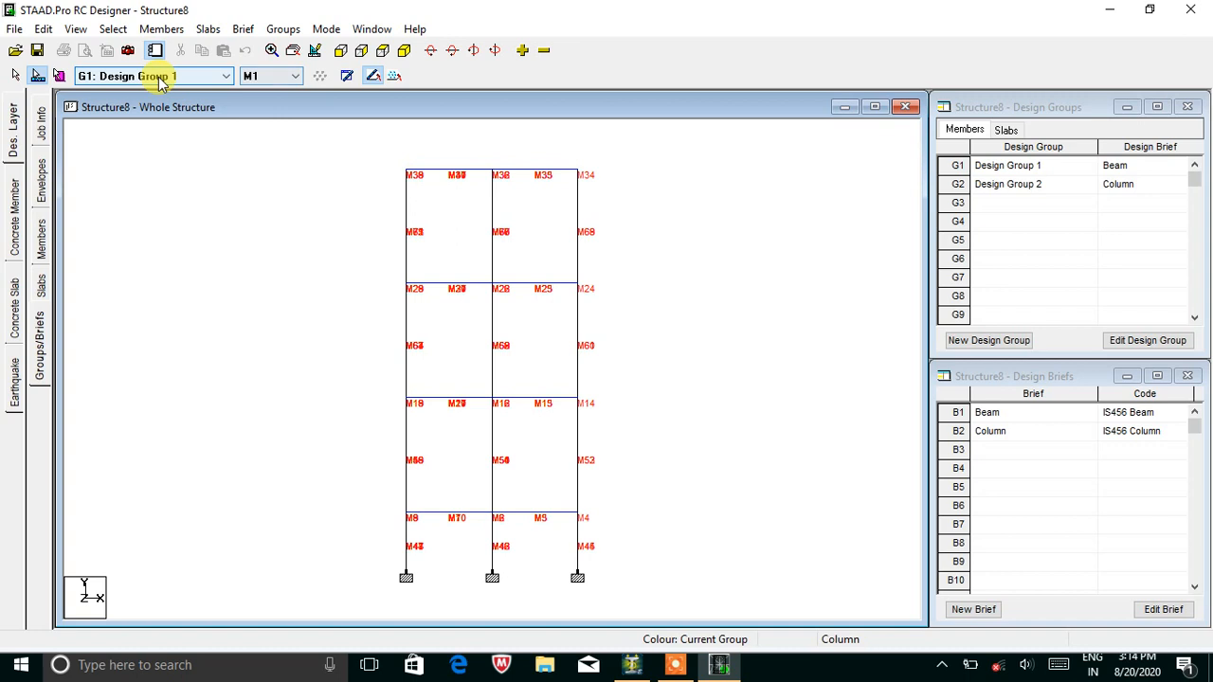
{"action": "left_click", "coordinate": [271, 76]}
{"action": "left_click_drag", "start_coordinate": [291, 244], "coordinate": [142, 90]}
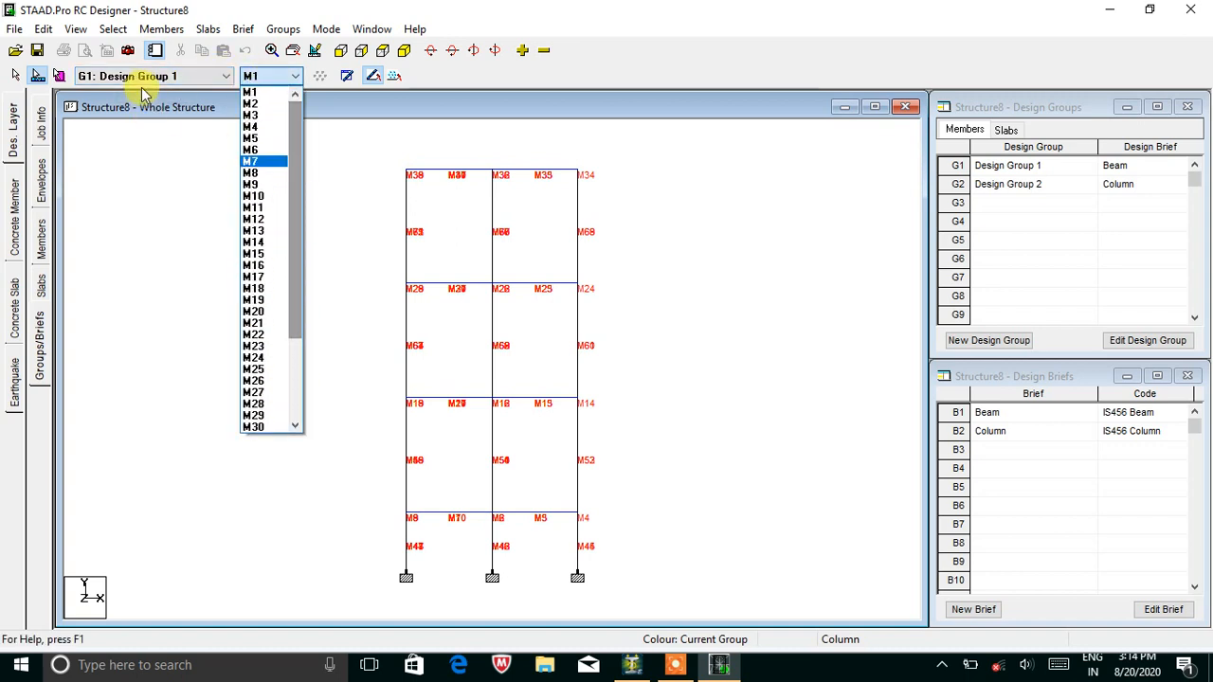
{"action": "left_click", "coordinate": [143, 82]}
Review Design Group 2's member list, then switch back to Design Group 1.
{"action": "left_click", "coordinate": [143, 82]}
{"action": "left_click", "coordinate": [137, 102]}
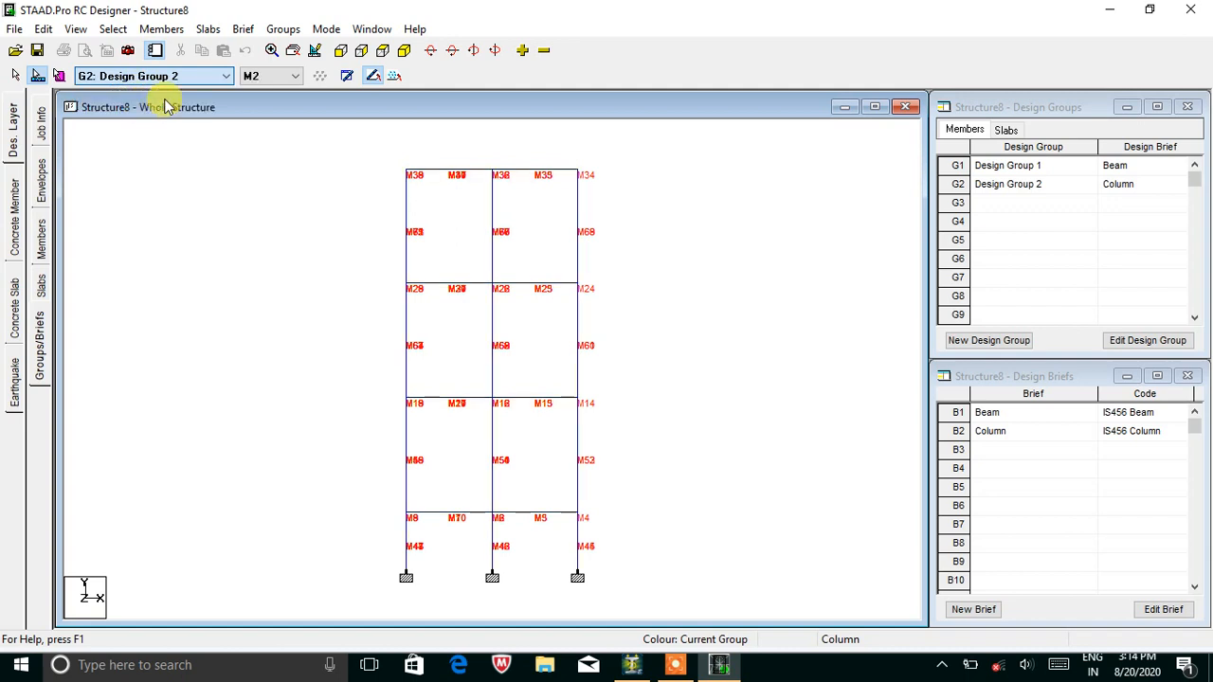
{"action": "left_click", "coordinate": [271, 78]}
{"action": "left_click_drag", "start_coordinate": [293, 128], "coordinate": [202, 92]}
{"action": "left_click", "coordinate": [98, 208]}
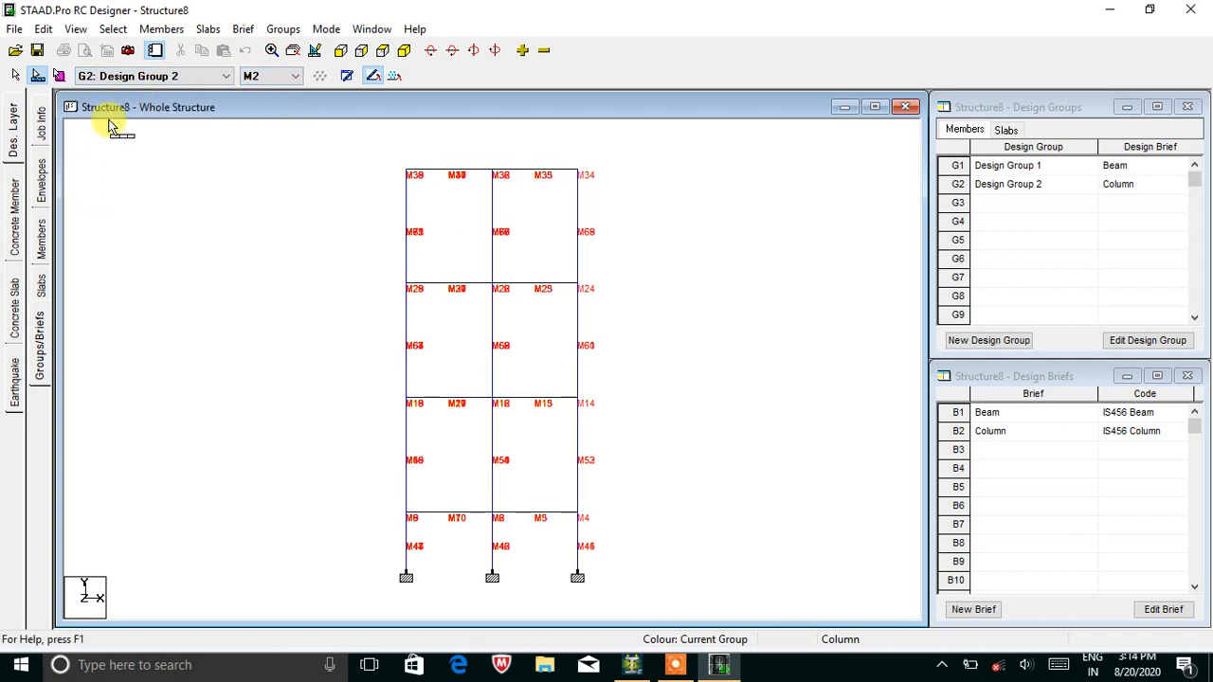
{"action": "left_click", "coordinate": [180, 78]}
{"action": "left_click", "coordinate": [176, 89]}
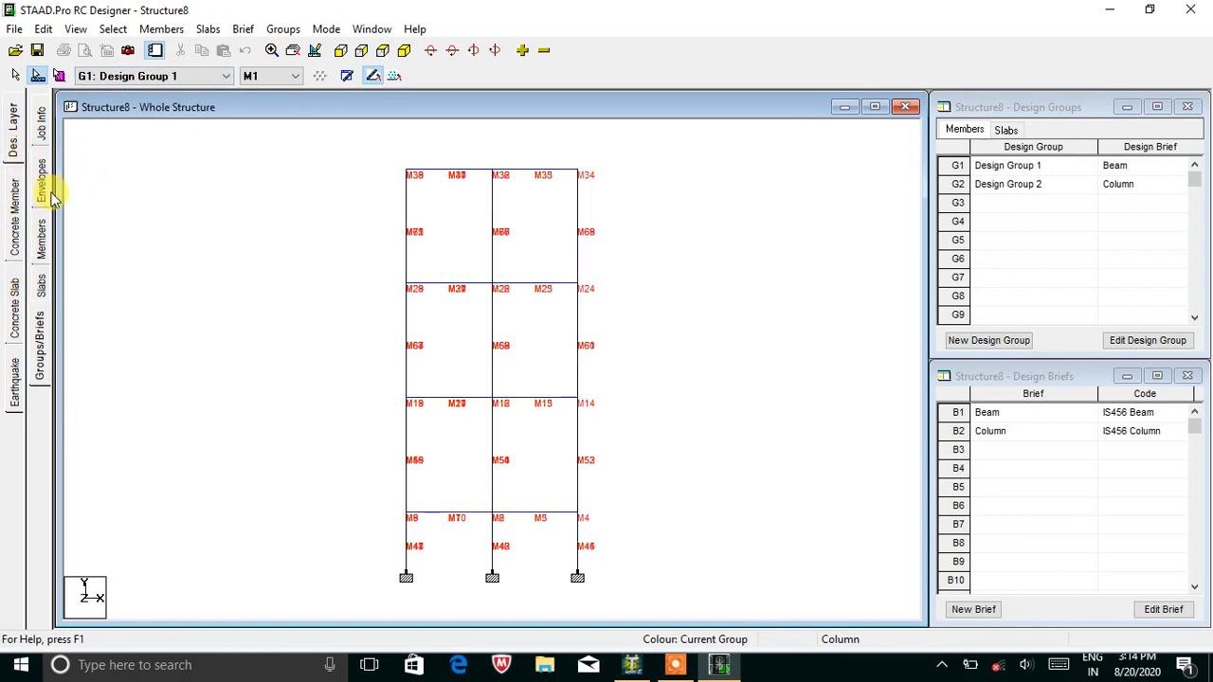
Run the concrete member design for Design Group 1, rating all beams Ok for main bars, shear and span depth.
{"action": "left_click", "coordinate": [15, 195]}
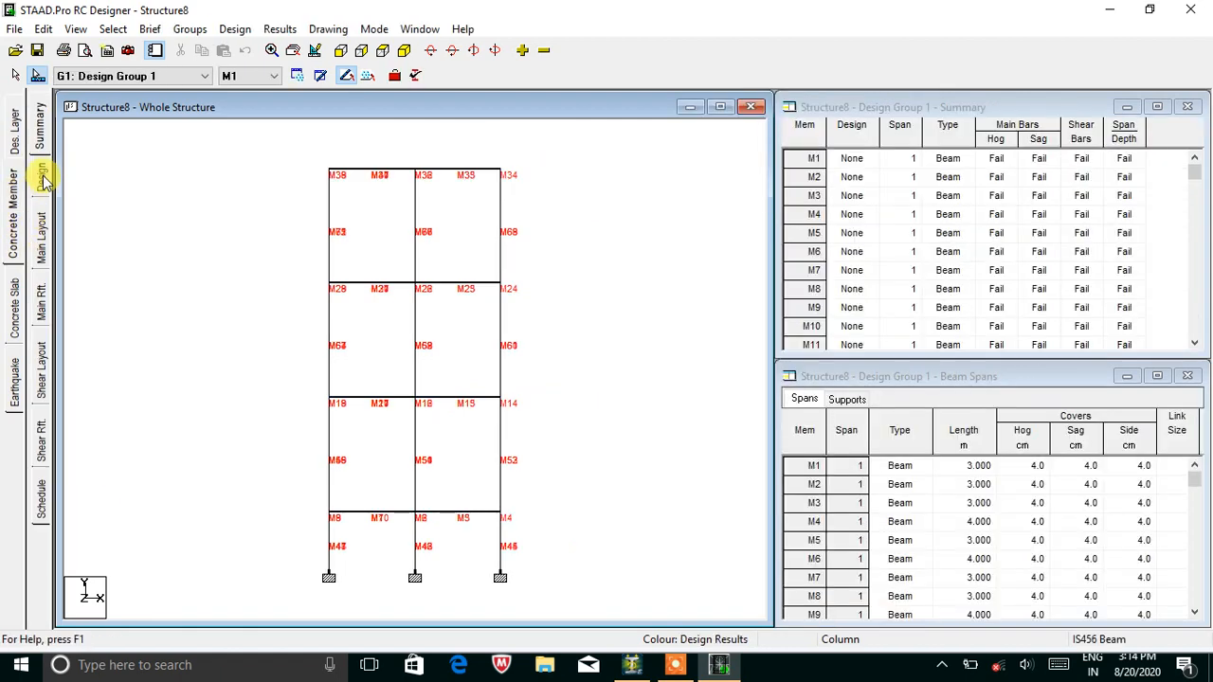
{"action": "left_click", "coordinate": [42, 178]}
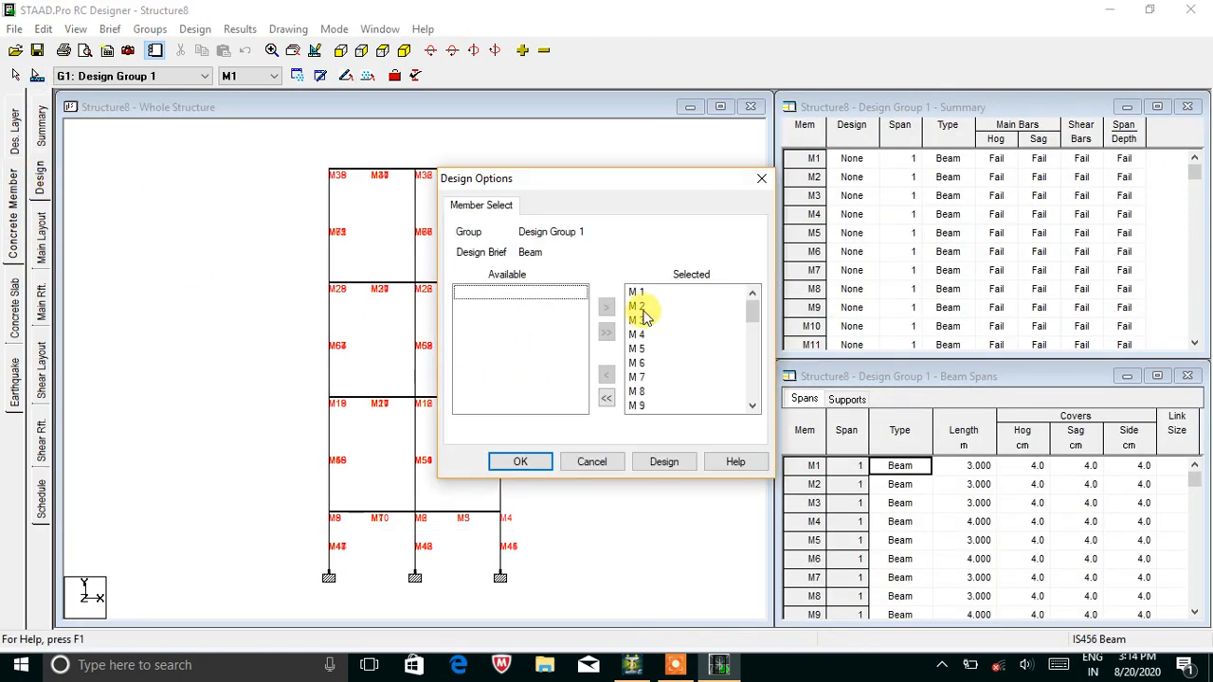
{"action": "left_click", "coordinate": [666, 462]}
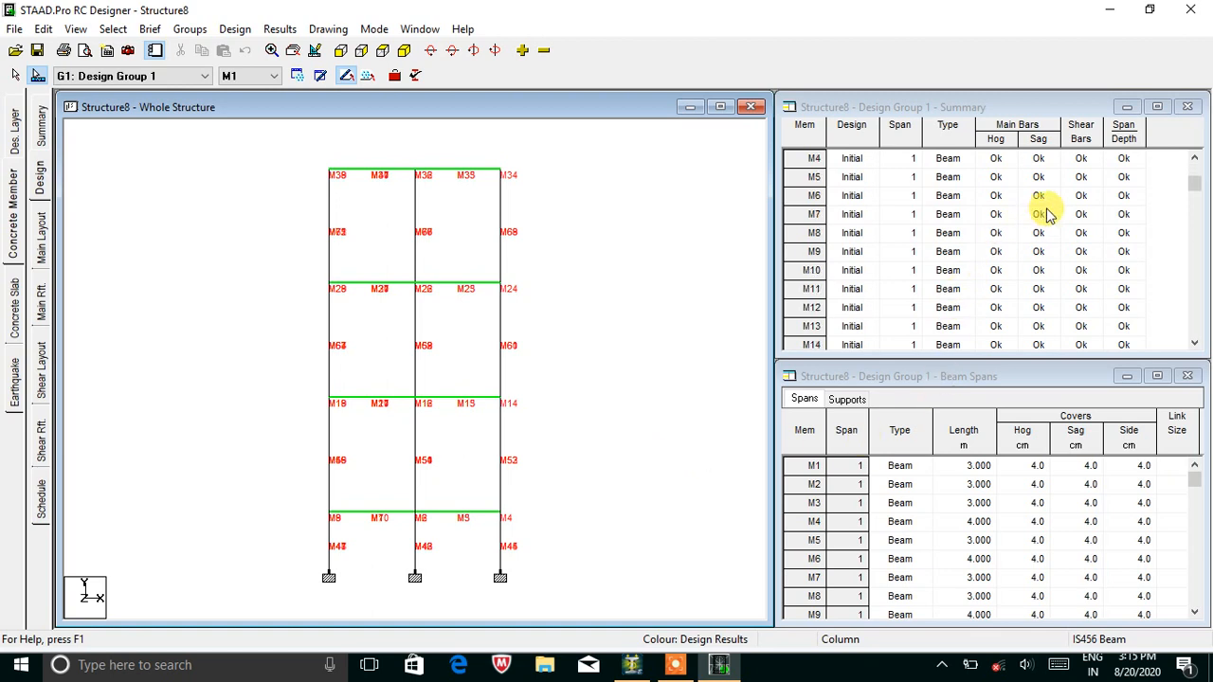
{"action": "mouse_move", "coordinate": [1194, 184]}
{"action": "left_mouse_down"}
{"action": "mouse_move", "coordinate": [1196, 308]}
{"action": "mouse_move", "coordinate": [1189, 168]}
{"action": "left_mouse_up"}
{"action": "left_click", "coordinate": [139, 312]}
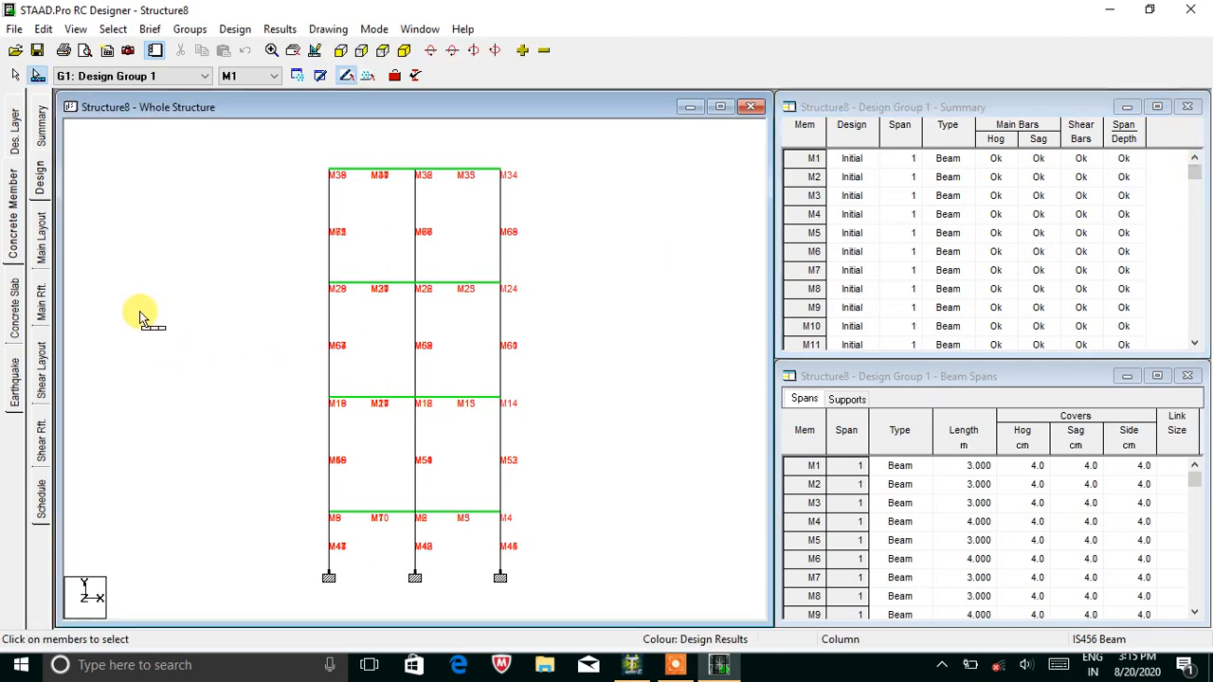
Inspect the bottom and top Layer 1 main bars, then slide beam M13's section cut along its length.
{"action": "left_click", "coordinate": [42, 251]}
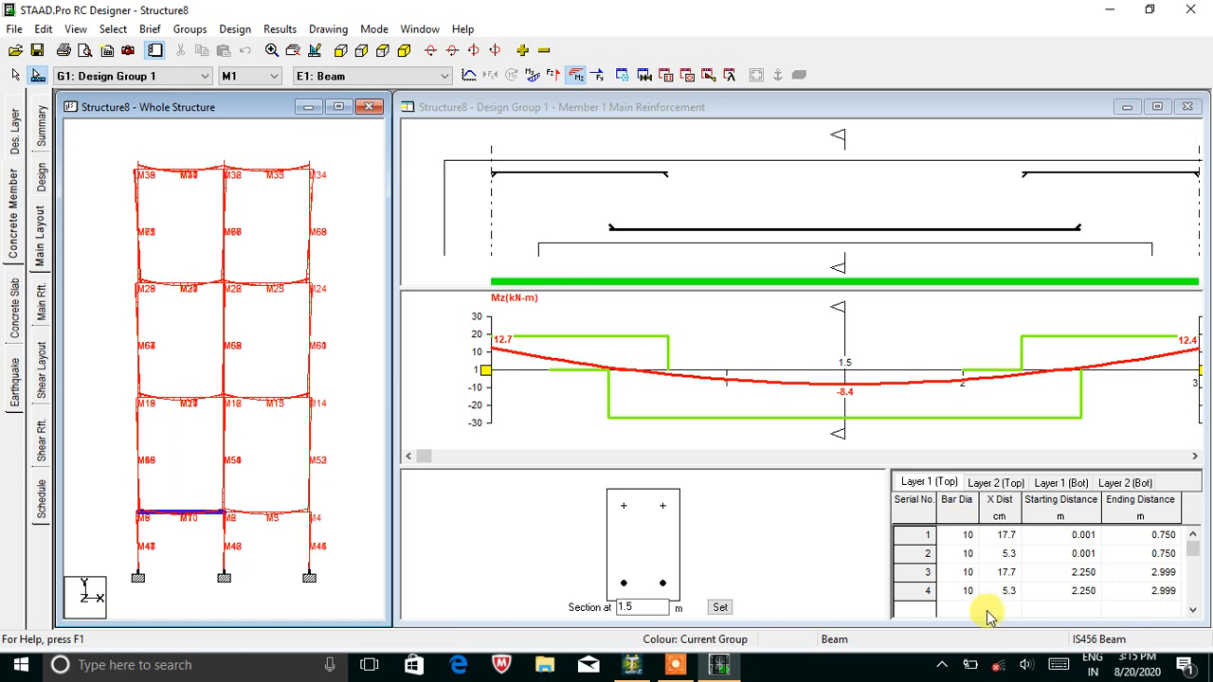
{"action": "left_click", "coordinate": [1054, 484]}
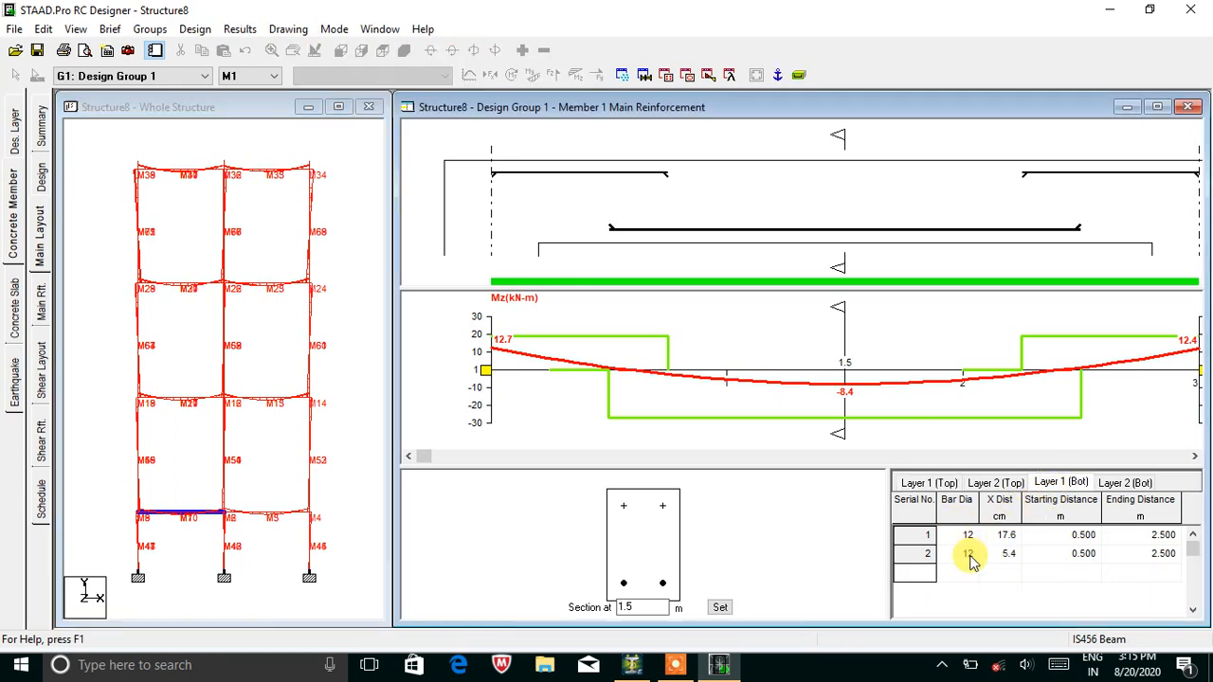
{"action": "left_click", "coordinate": [932, 485]}
{"action": "left_click", "coordinate": [264, 400]}
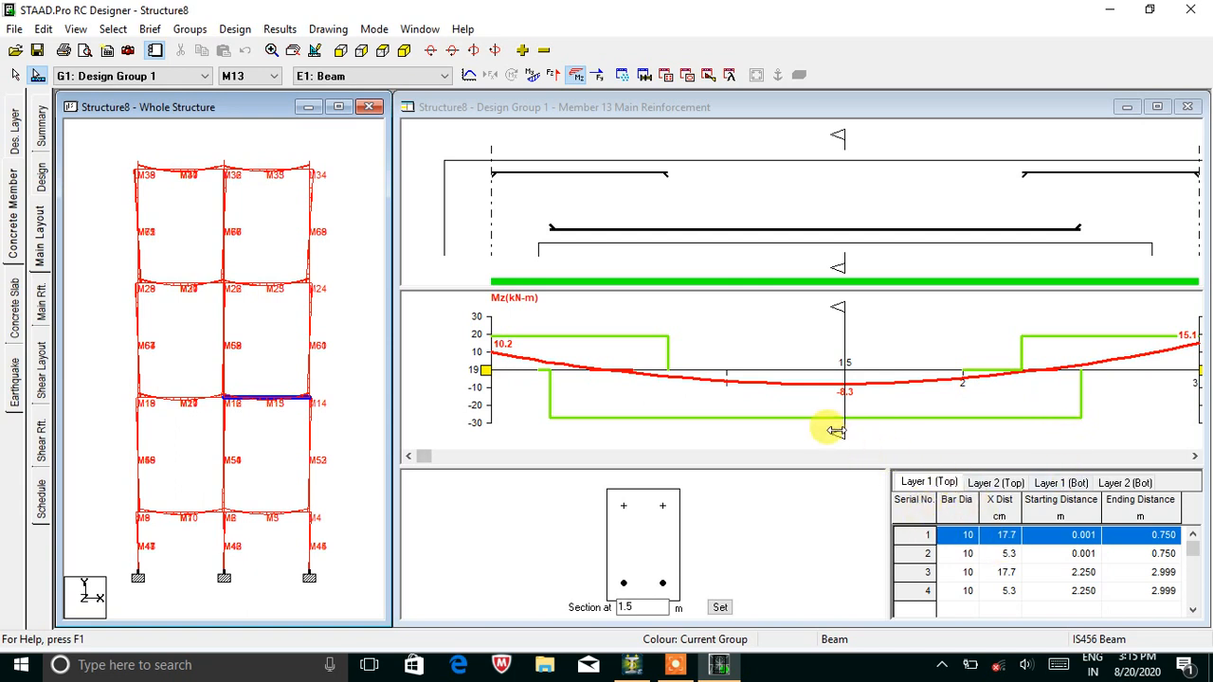
{"action": "left_click_drag", "start_coordinate": [837, 434], "coordinate": [611, 447]}
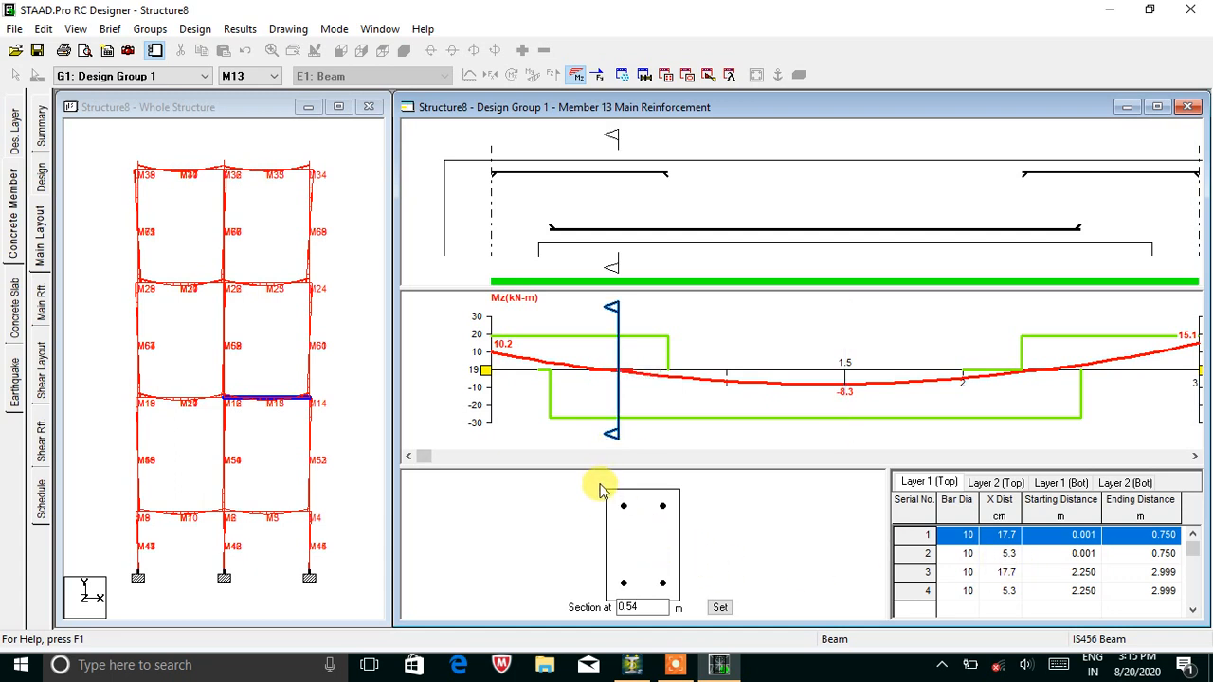
{"action": "left_click_drag", "start_coordinate": [615, 434], "coordinate": [775, 438]}
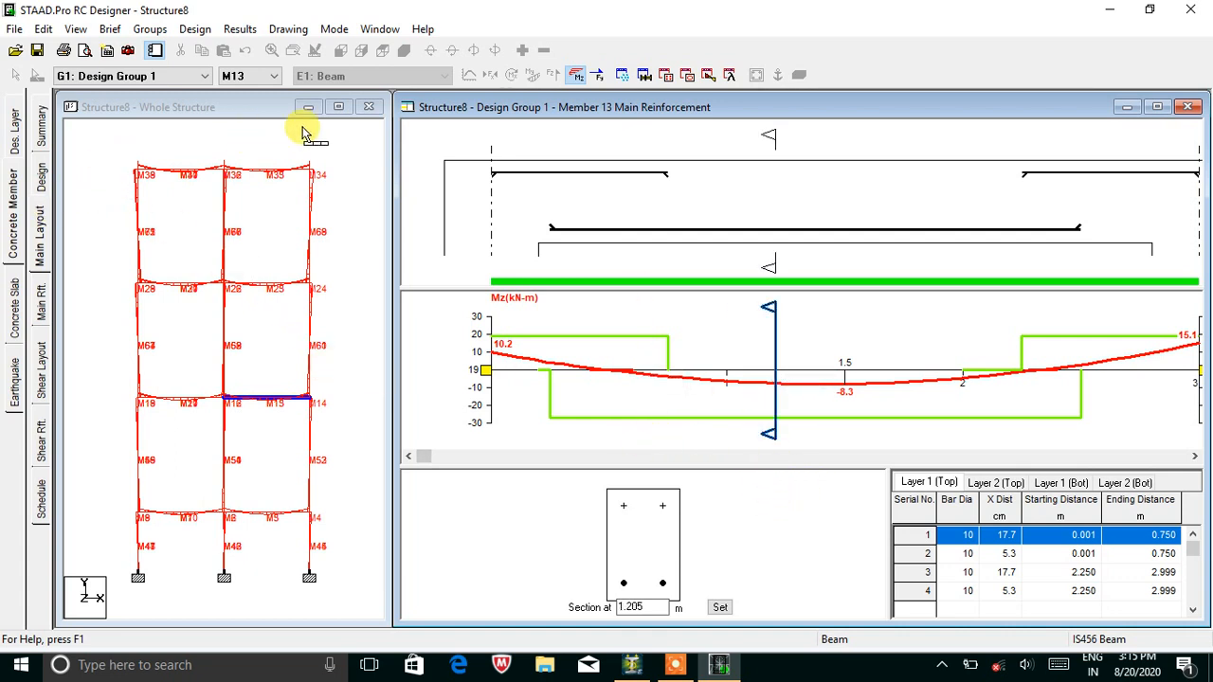
{"action": "left_click", "coordinate": [43, 432]}
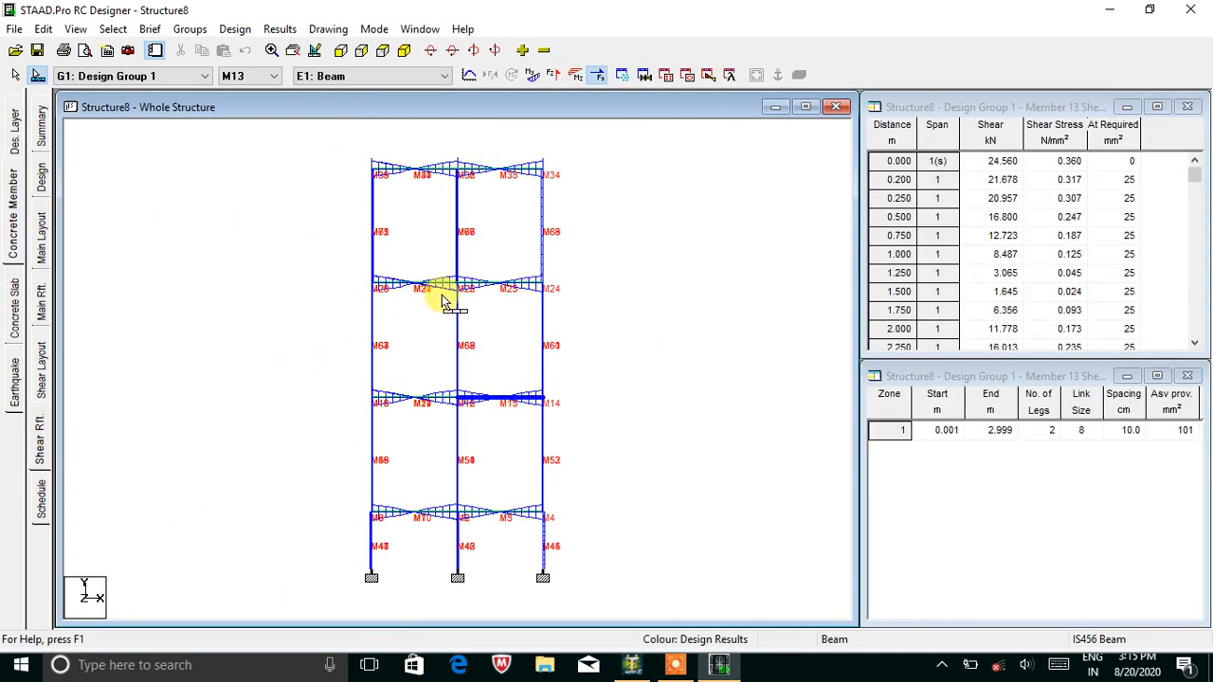
Show bending moments instead of shear diagrams, then view beam M11's main reinforcement table (2T10 top, 2T12 bottom).
{"action": "left_click", "coordinate": [553, 75]}
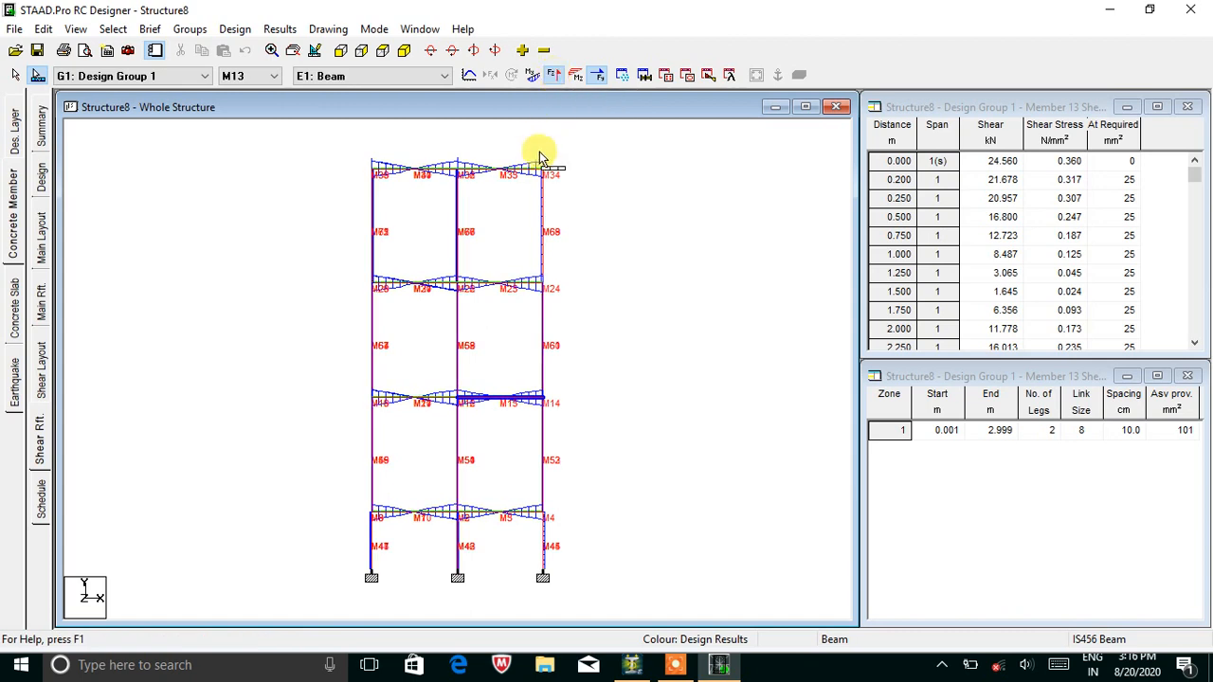
{"action": "left_click", "coordinate": [599, 76]}
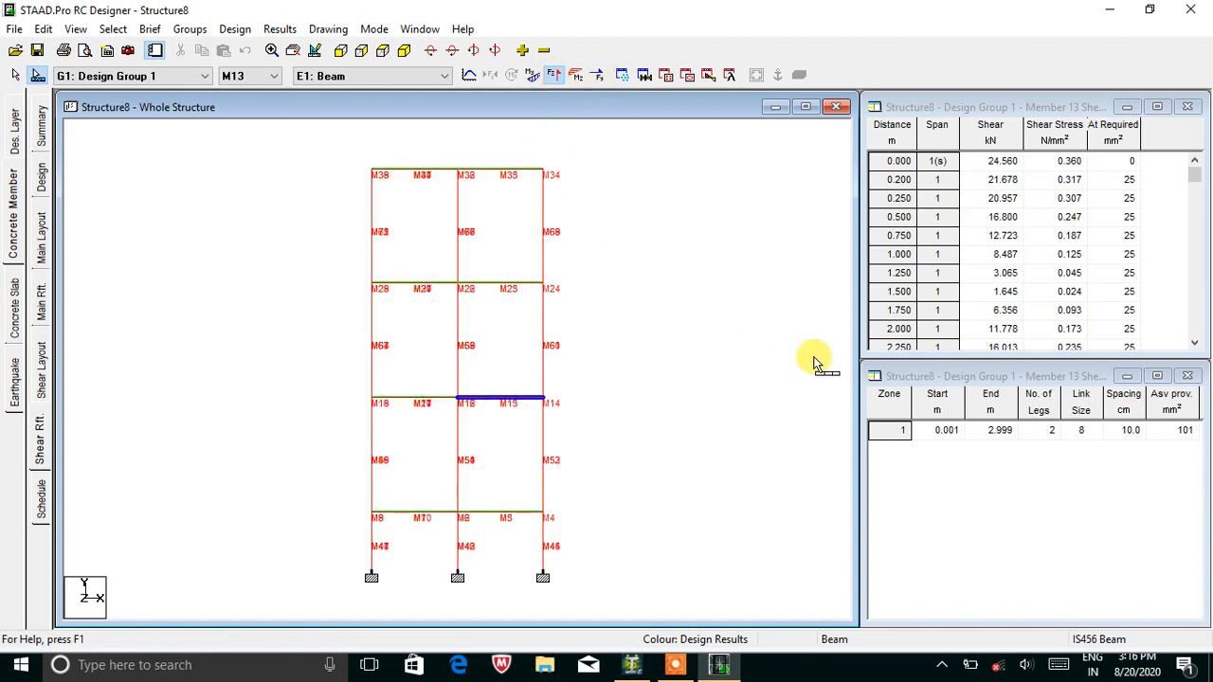
{"action": "left_click", "coordinate": [42, 291]}
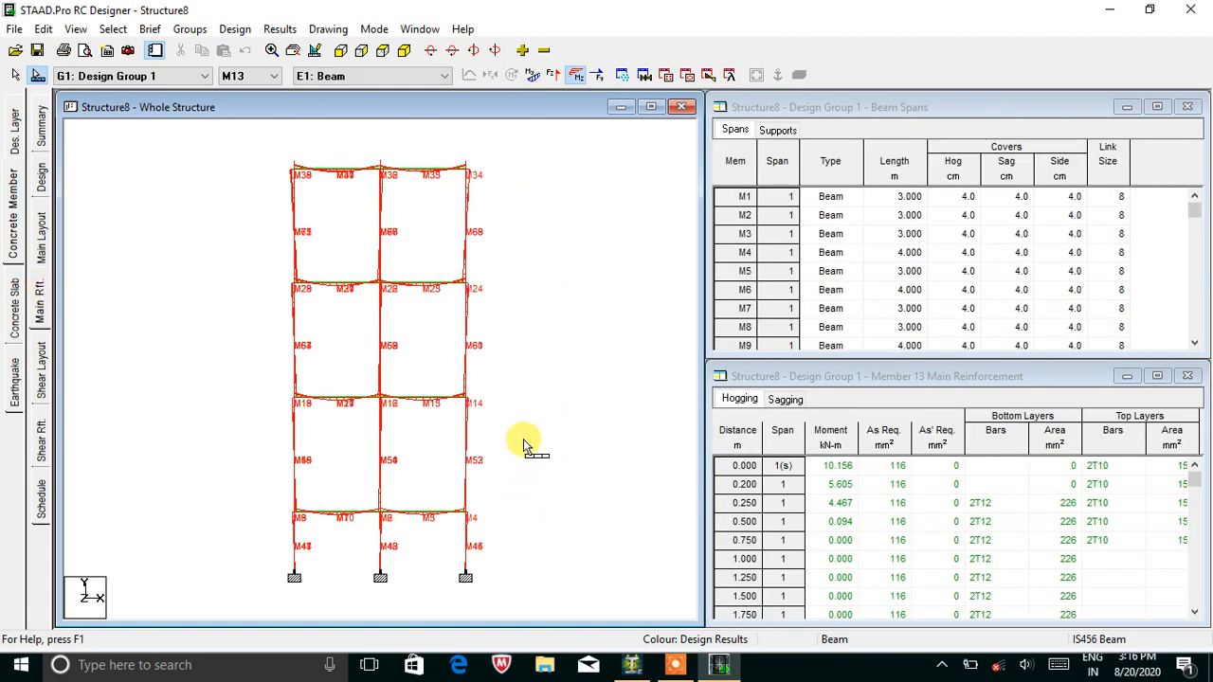
{"action": "left_click", "coordinate": [316, 409]}
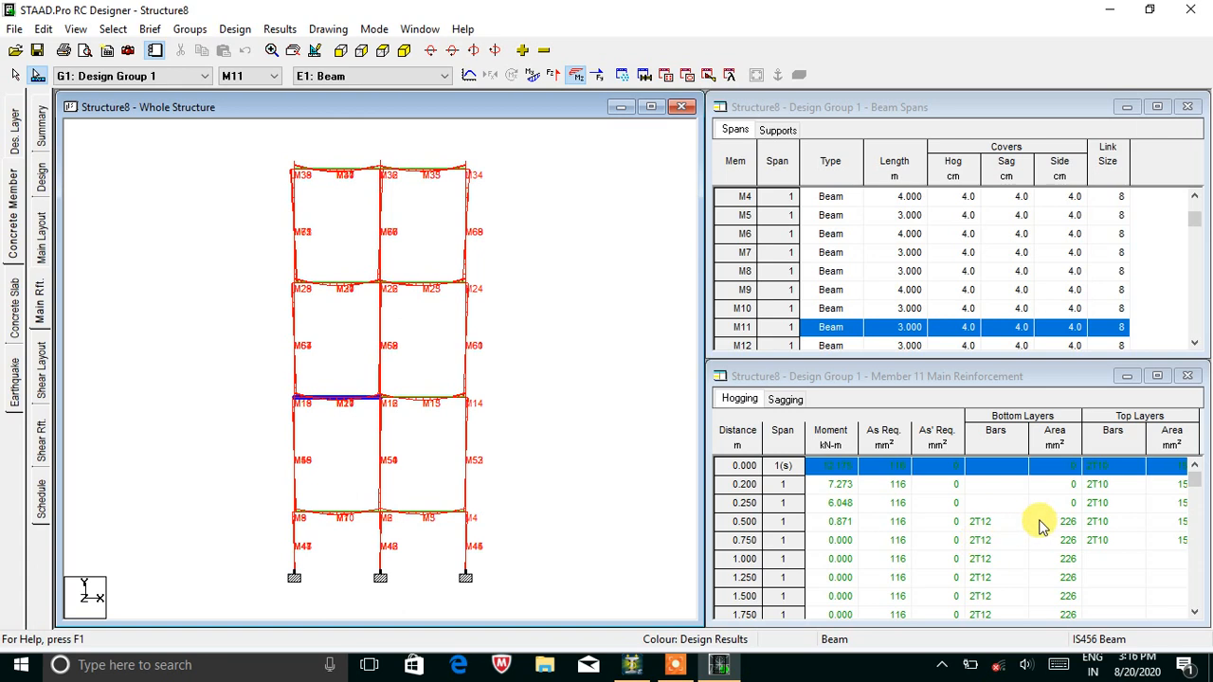
{"action": "left_click_drag", "start_coordinate": [1196, 488], "coordinate": [1185, 522]}
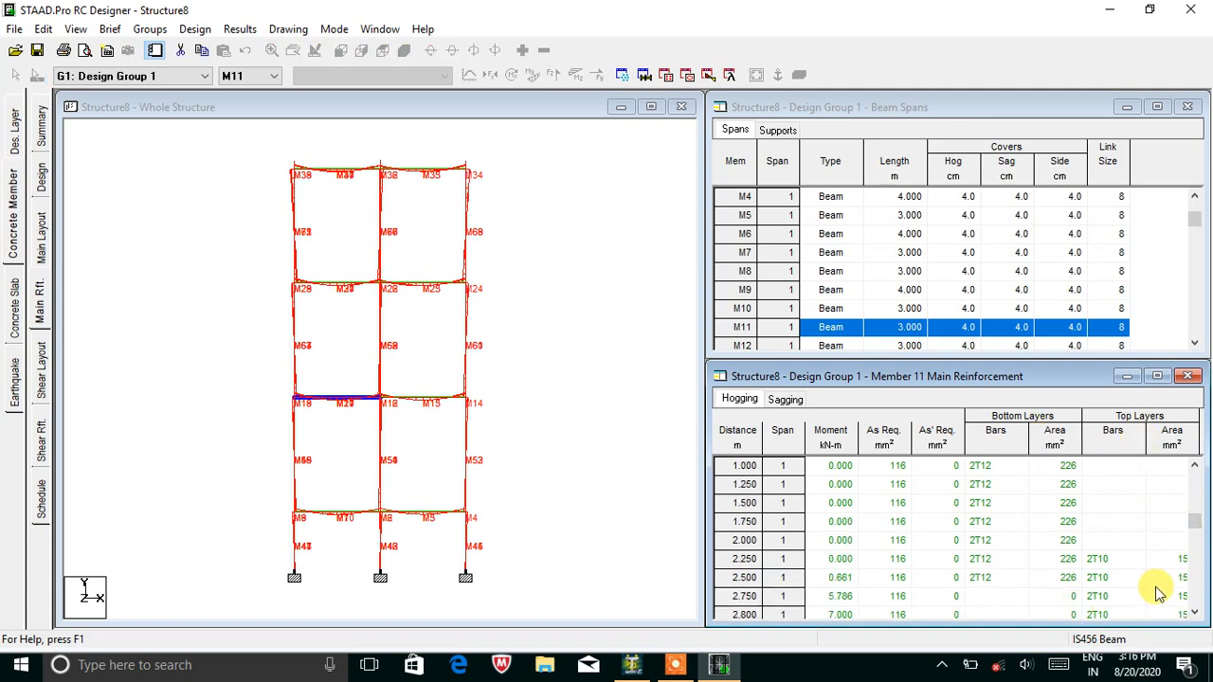
{"action": "left_click_drag", "start_coordinate": [1196, 527], "coordinate": [1205, 504]}
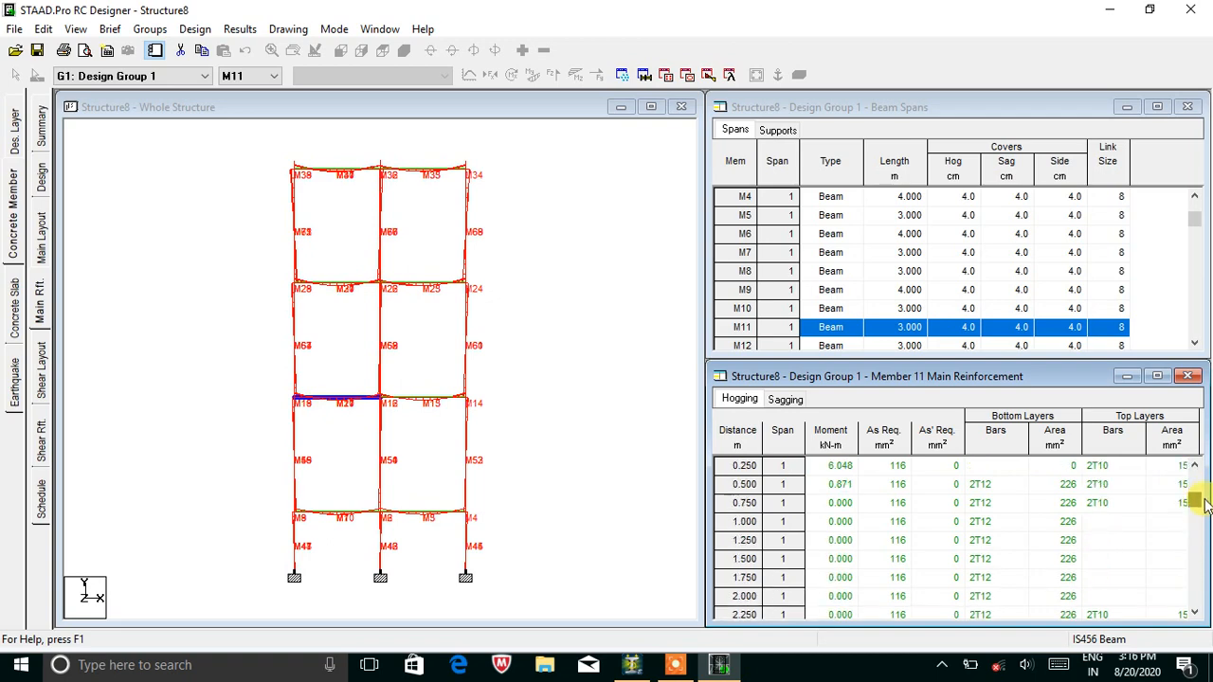
Try slab design, dismiss the no-slab error, and leave Design Options without designing.
{"action": "left_click", "coordinate": [42, 174]}
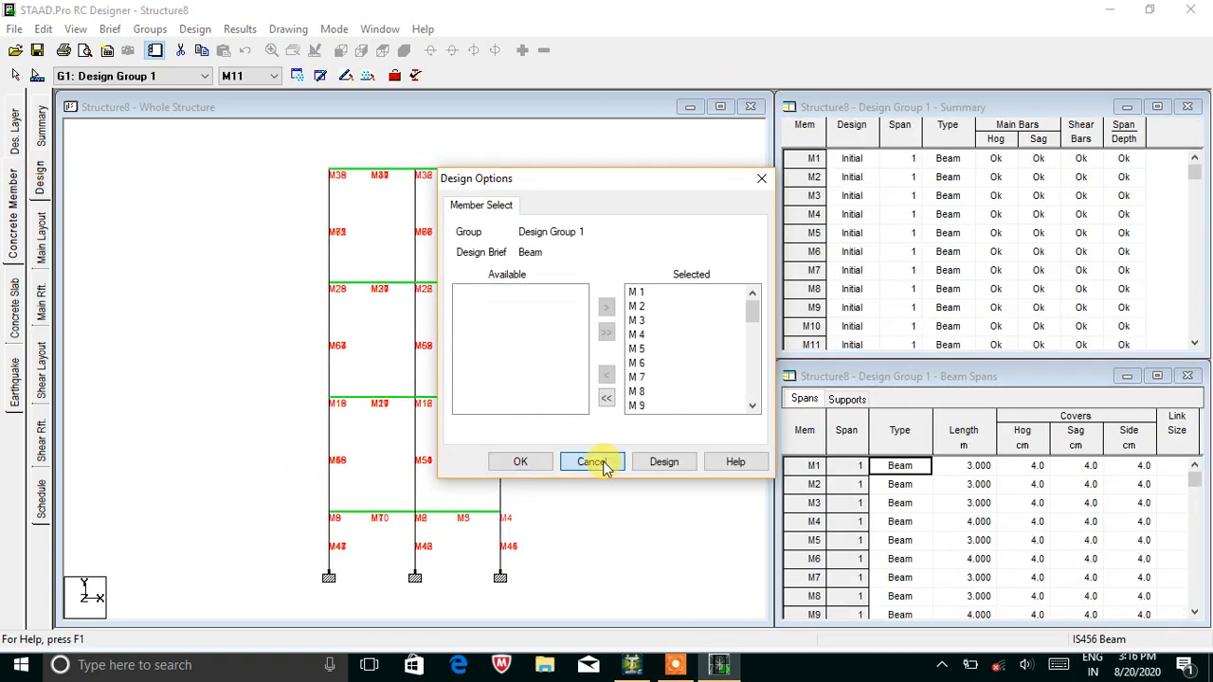
{"action": "left_click", "coordinate": [599, 459]}
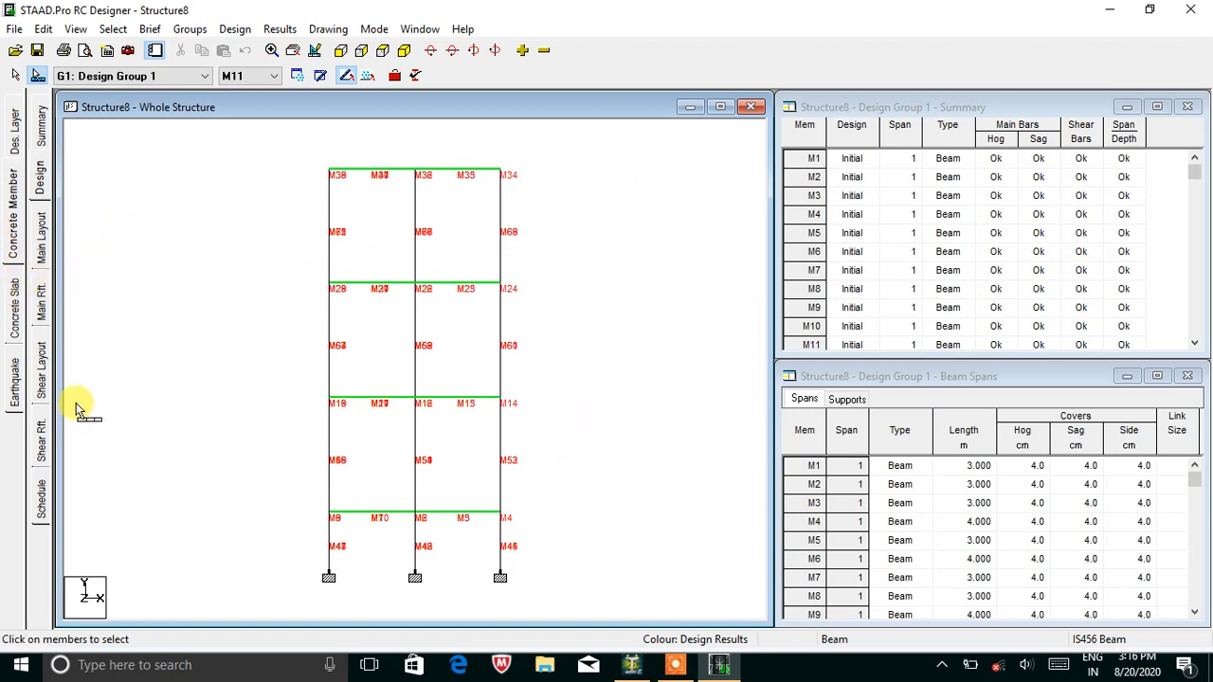
{"action": "left_click", "coordinate": [19, 320]}
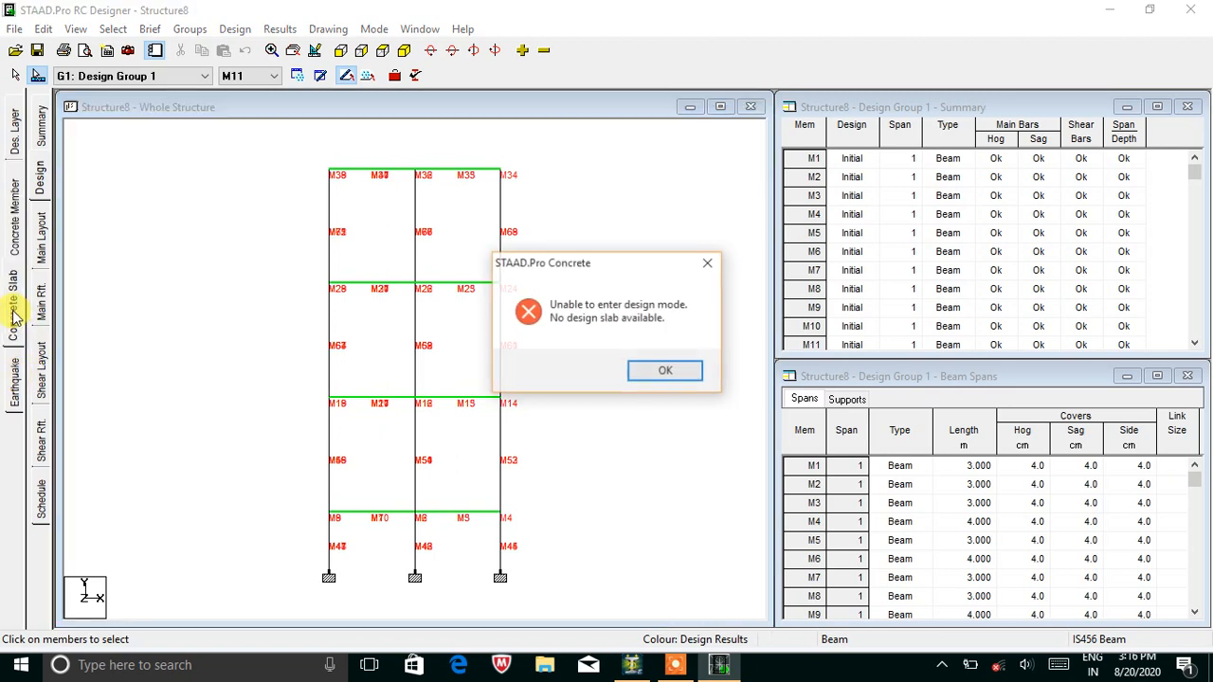
{"action": "left_click", "coordinate": [665, 370]}
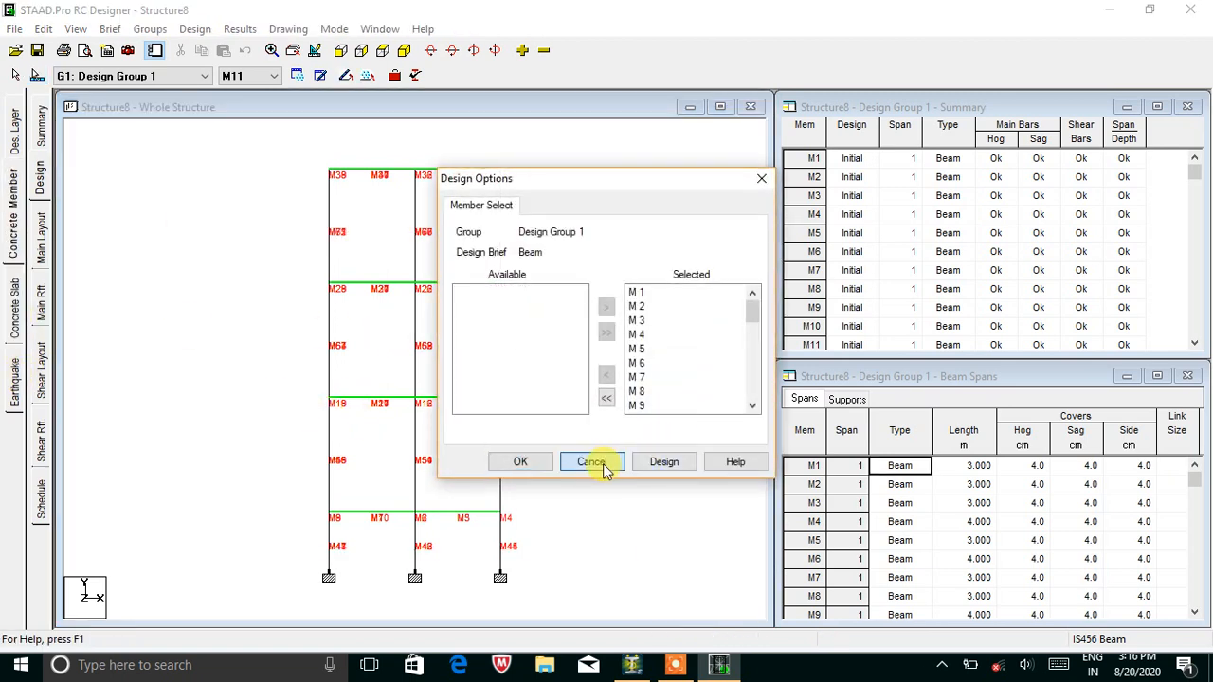
{"action": "left_click", "coordinate": [591, 461]}
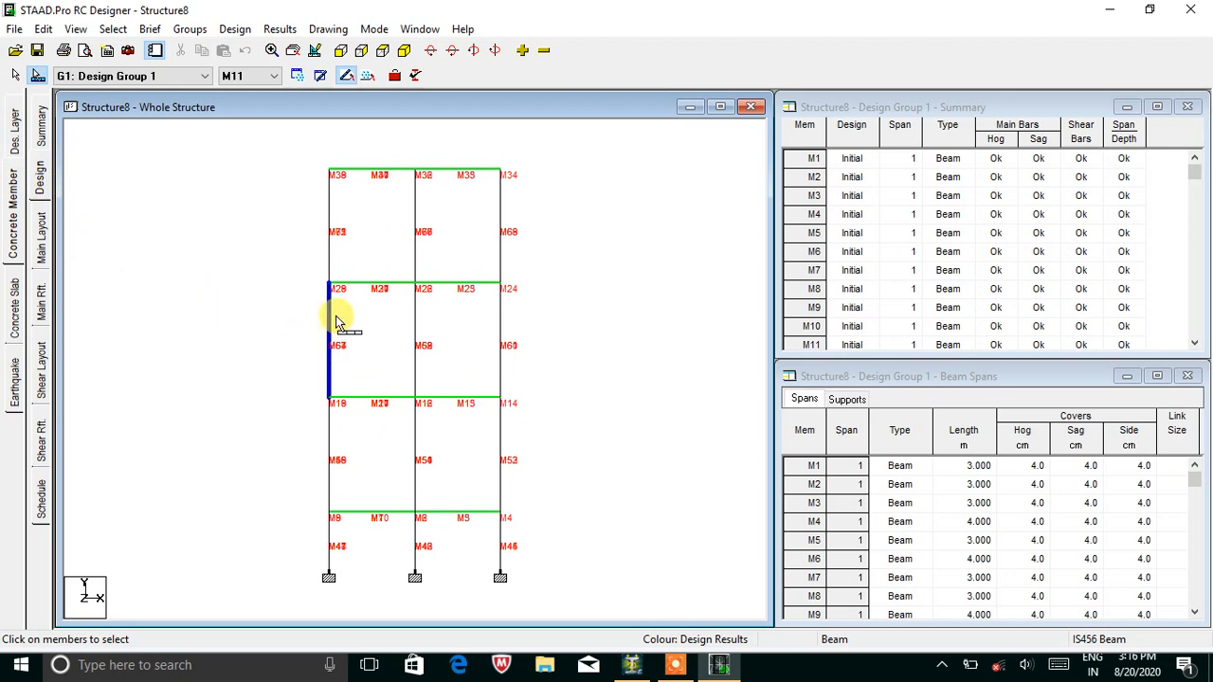
{"action": "left_click", "coordinate": [185, 78]}
Switch to Design Group 2 and view column M57's main reinforcement layout.
{"action": "left_click", "coordinate": [183, 105]}
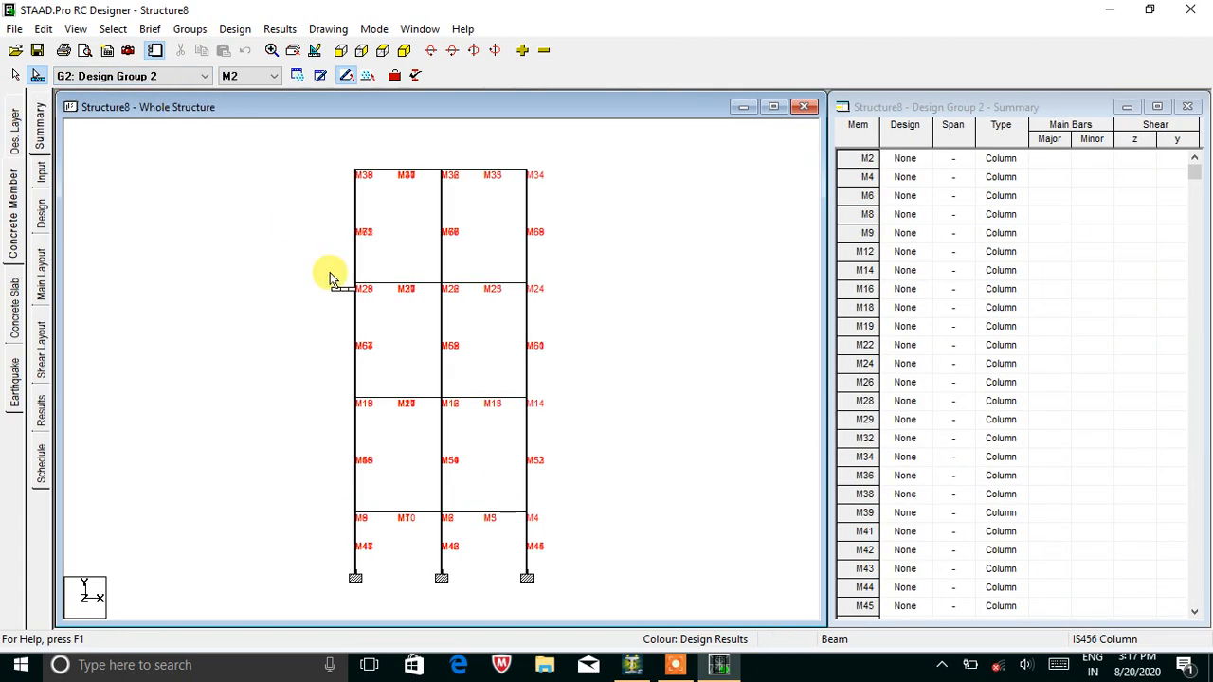
{"action": "left_click", "coordinate": [357, 321]}
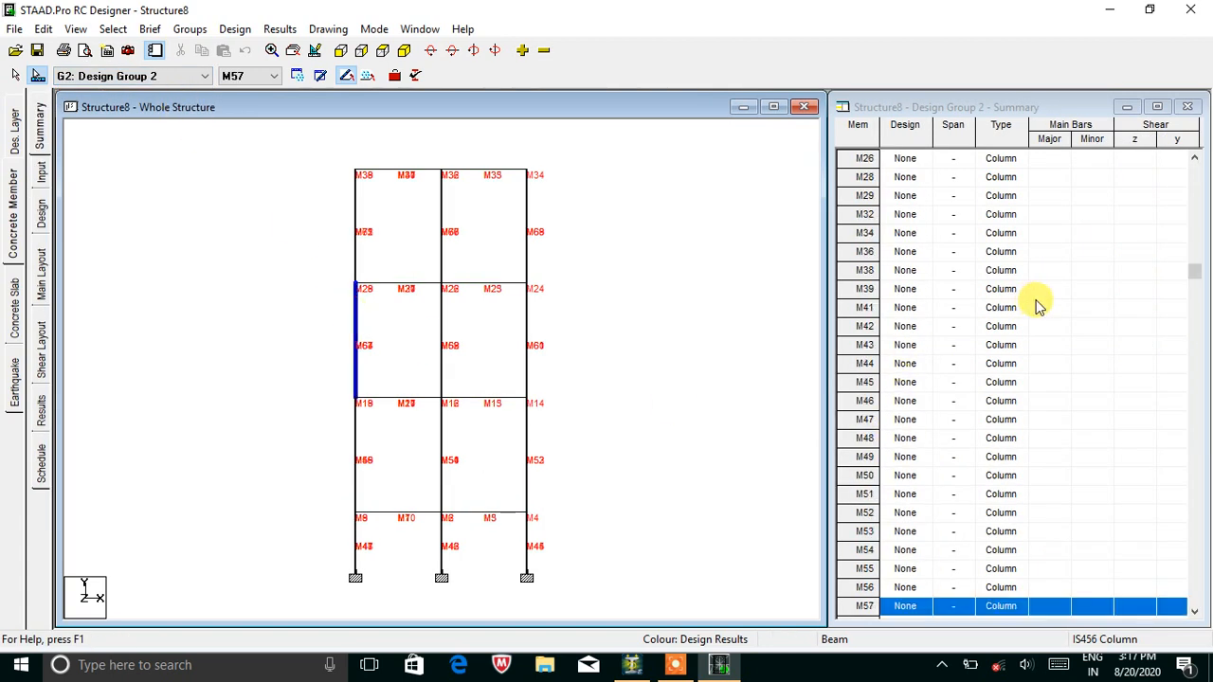
{"action": "scroll", "coordinate": [1040, 322], "scroll_direction": "down", "scroll_amount": 4}
{"action": "scroll", "coordinate": [1042, 346], "scroll_direction": "up", "scroll_amount": 2}
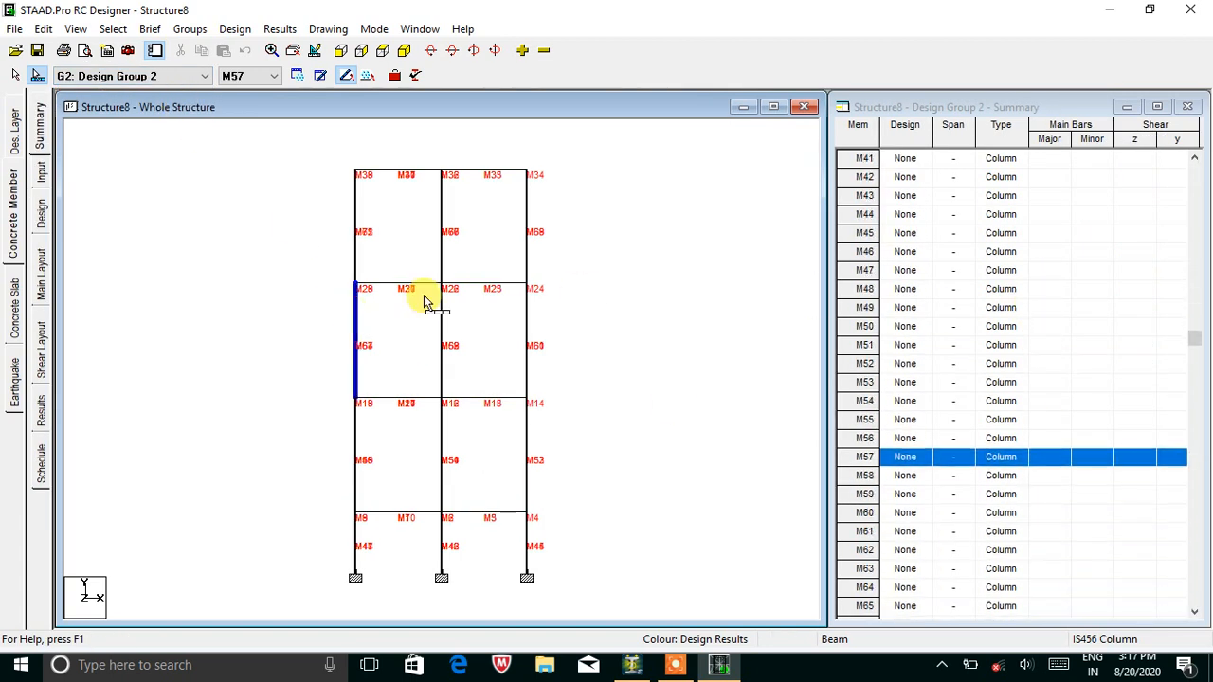
{"action": "left_click", "coordinate": [41, 266]}
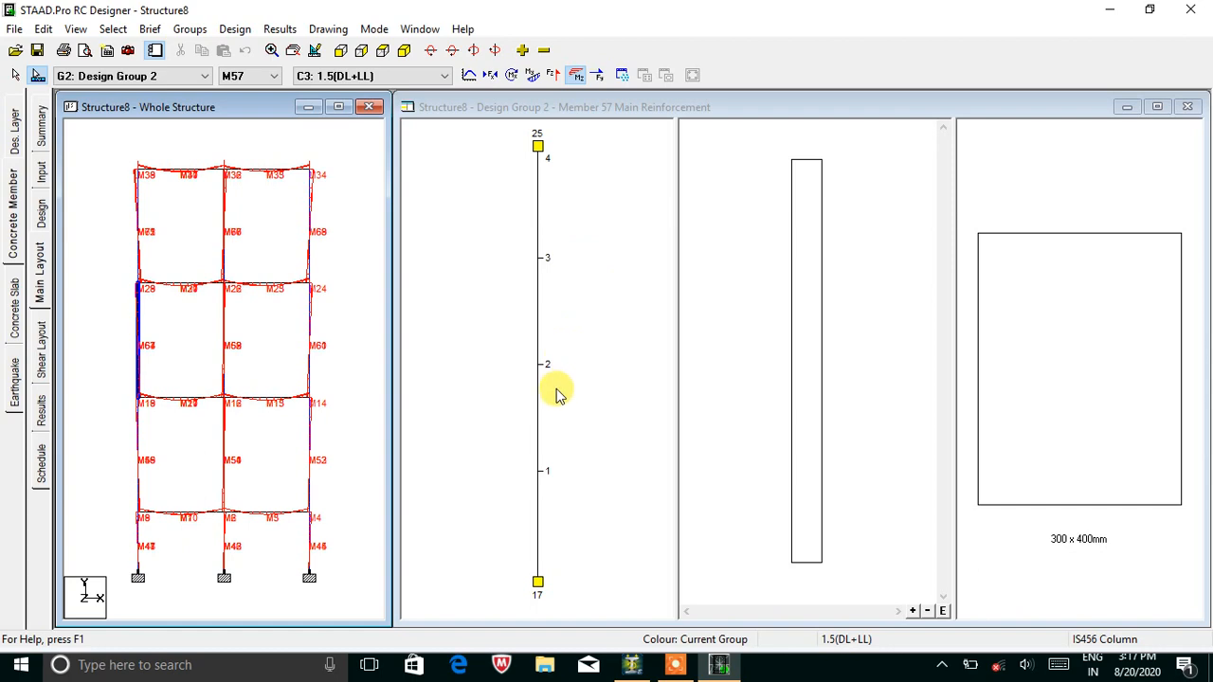
Run the design for the Design Group 2 columns and scroll through the results.
{"action": "left_click", "coordinate": [41, 213]}
{"action": "left_click", "coordinate": [664, 461]}
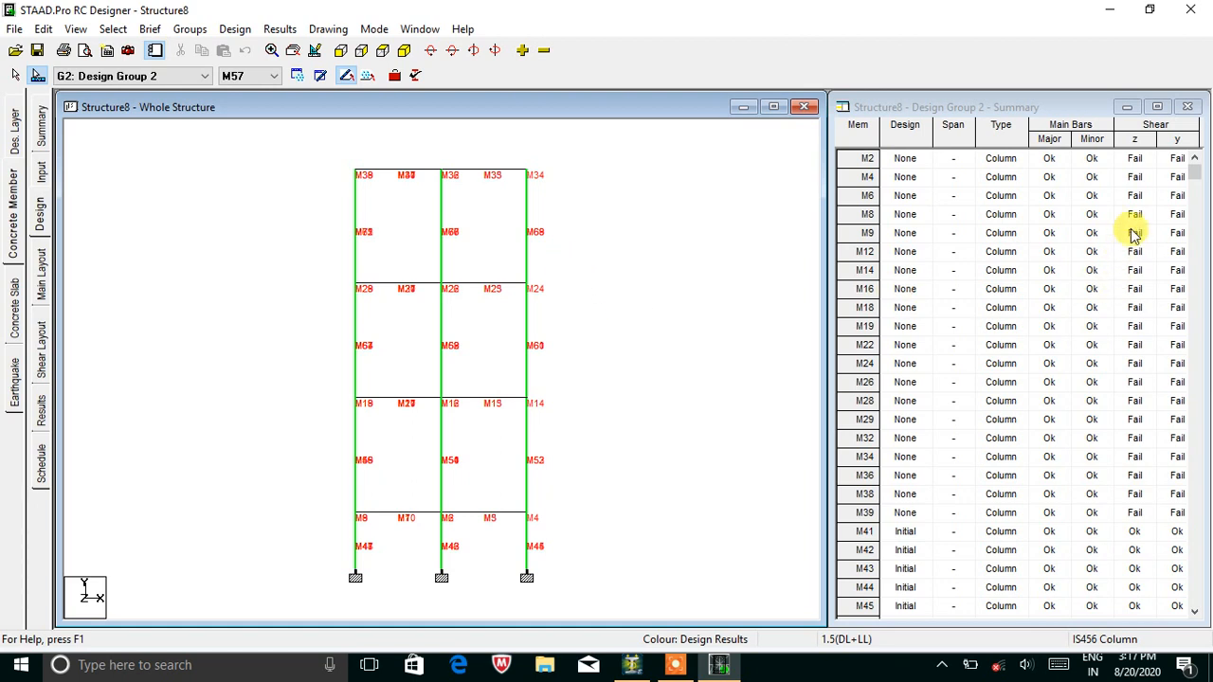
{"action": "scroll", "coordinate": [1111, 341], "scroll_direction": "down", "scroll_amount": 3}
{"action": "scroll", "coordinate": [1178, 455], "scroll_direction": "up", "scroll_amount": 3}
{"action": "scroll", "coordinate": [1126, 222], "scroll_direction": "up", "scroll_amount": 2}
{"action": "scroll", "coordinate": [1135, 171], "scroll_direction": "up", "scroll_amount": 1}
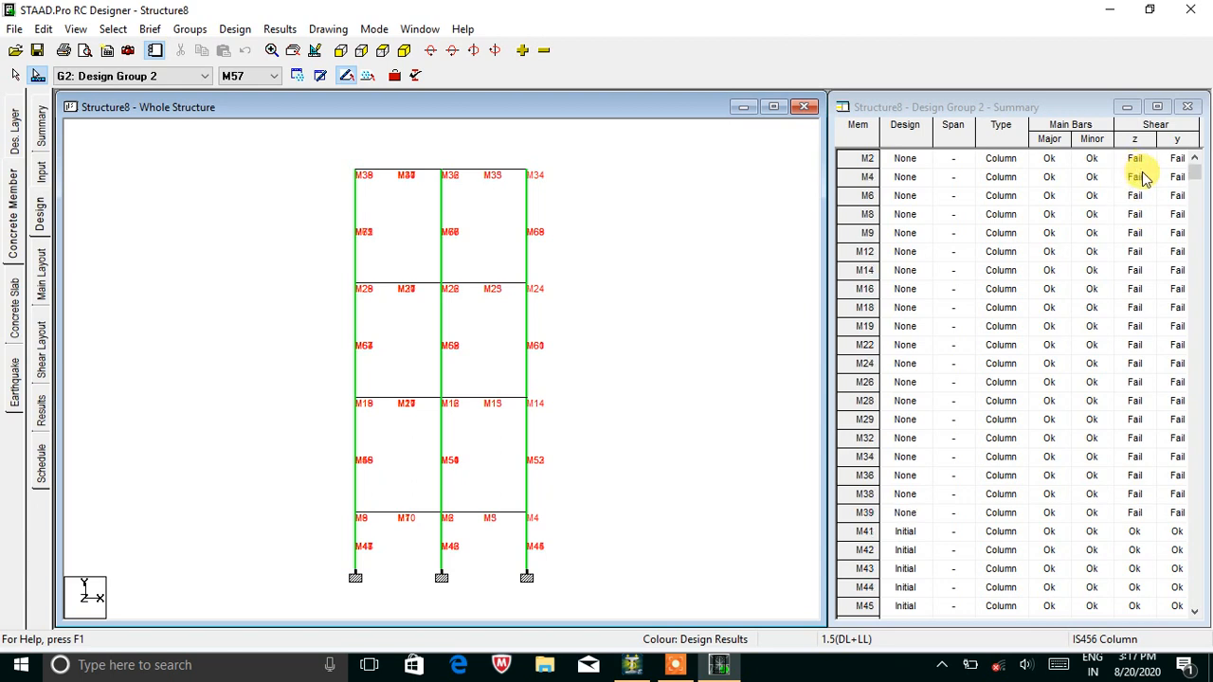
{"action": "scroll", "coordinate": [1143, 178], "scroll_direction": "down", "scroll_amount": 6}
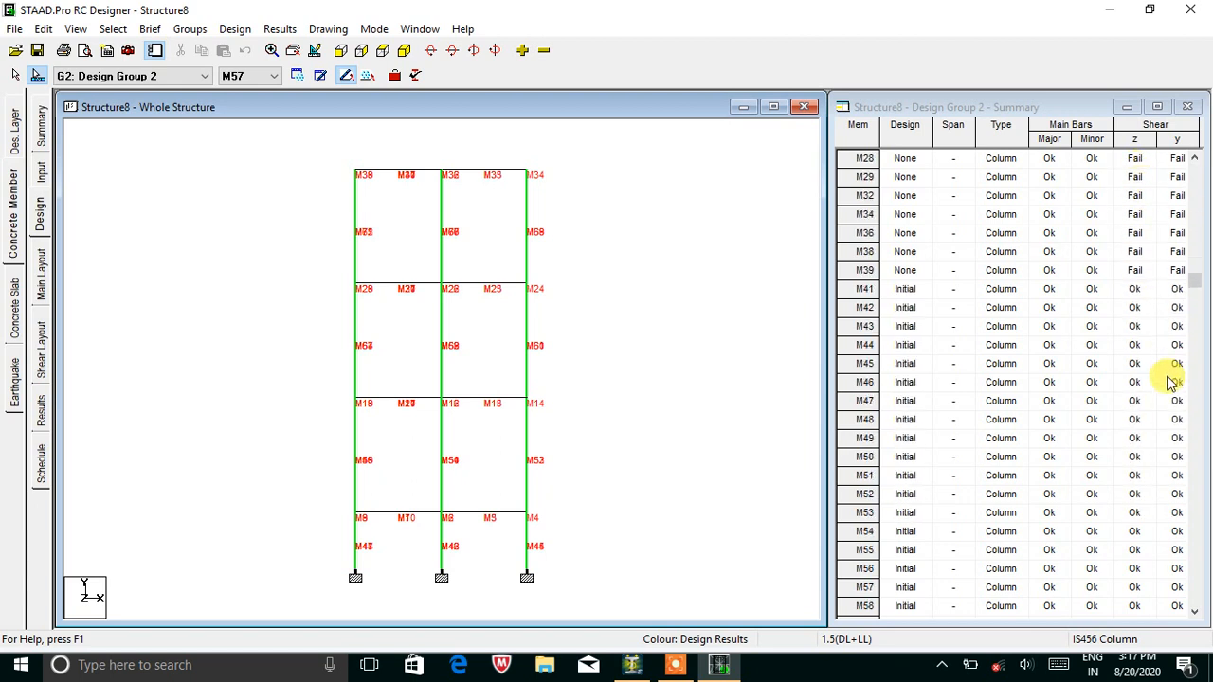
View the main reinforcement layouts of columns M49 and M50.
{"action": "left_click", "coordinate": [42, 284]}
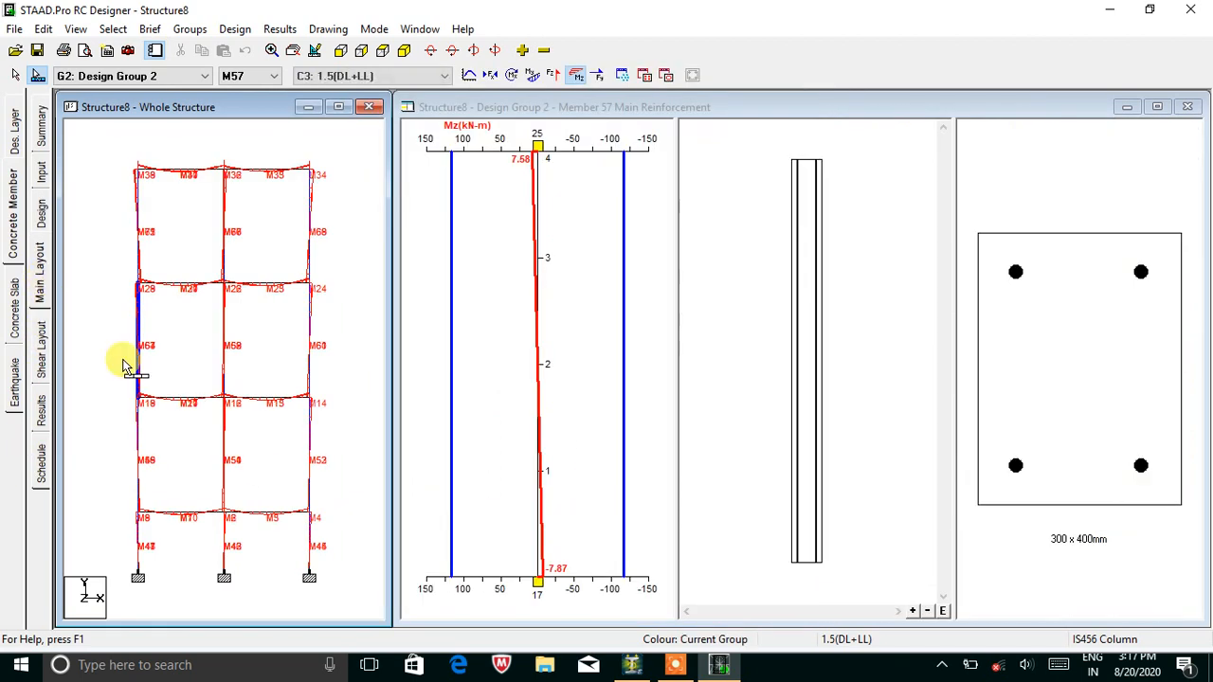
{"action": "left_click", "coordinate": [139, 455]}
{"action": "left_click", "coordinate": [225, 458]}
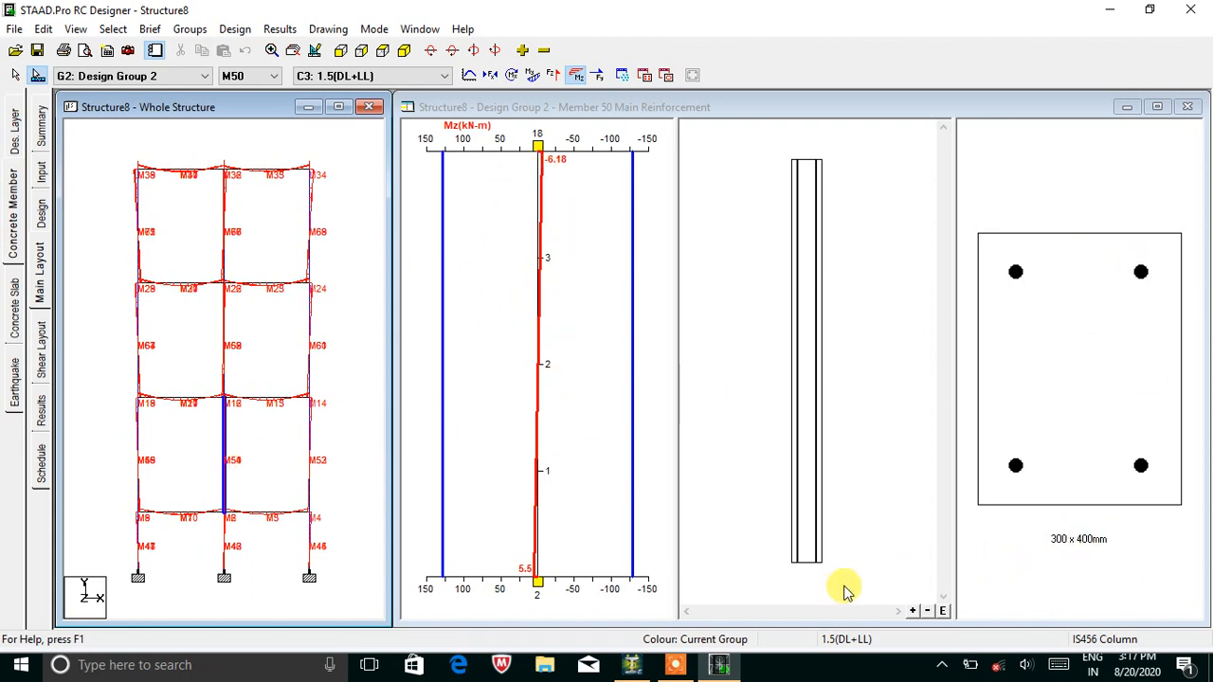
{"action": "left_click", "coordinate": [41, 408]}
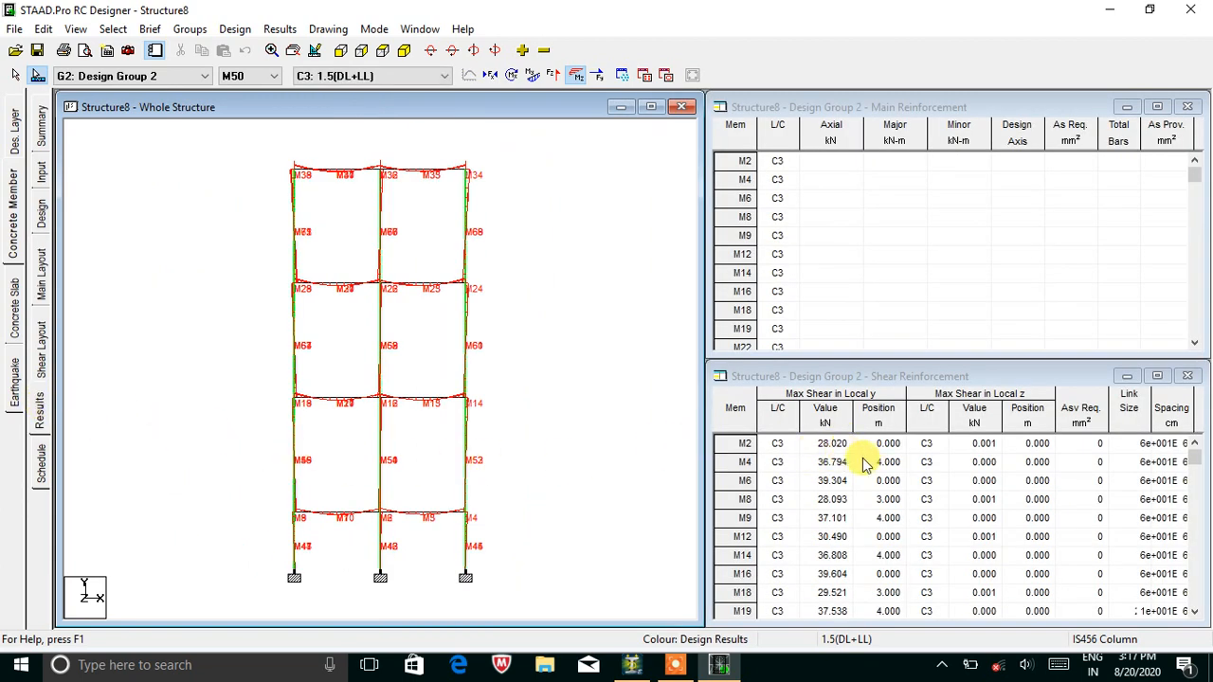
Move from M50's main layout to its shear layout and check column M58's links.
{"action": "left_click_drag", "start_coordinate": [1194, 456], "coordinate": [1201, 463]}
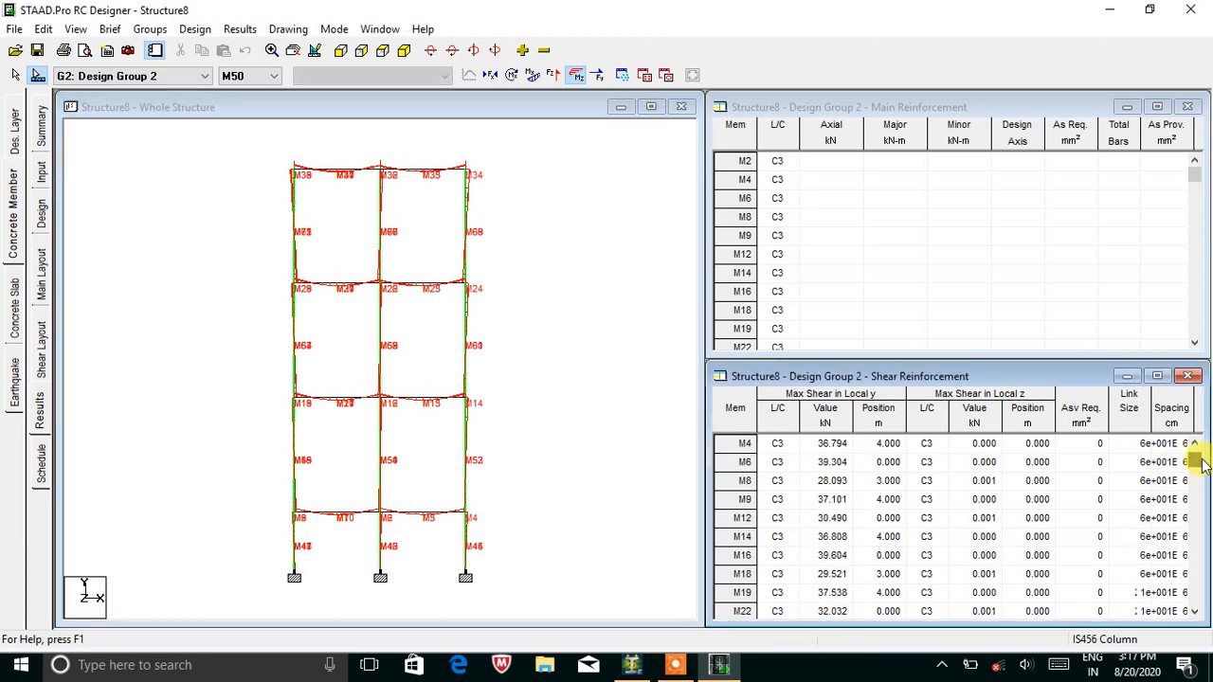
{"action": "left_click", "coordinate": [41, 273]}
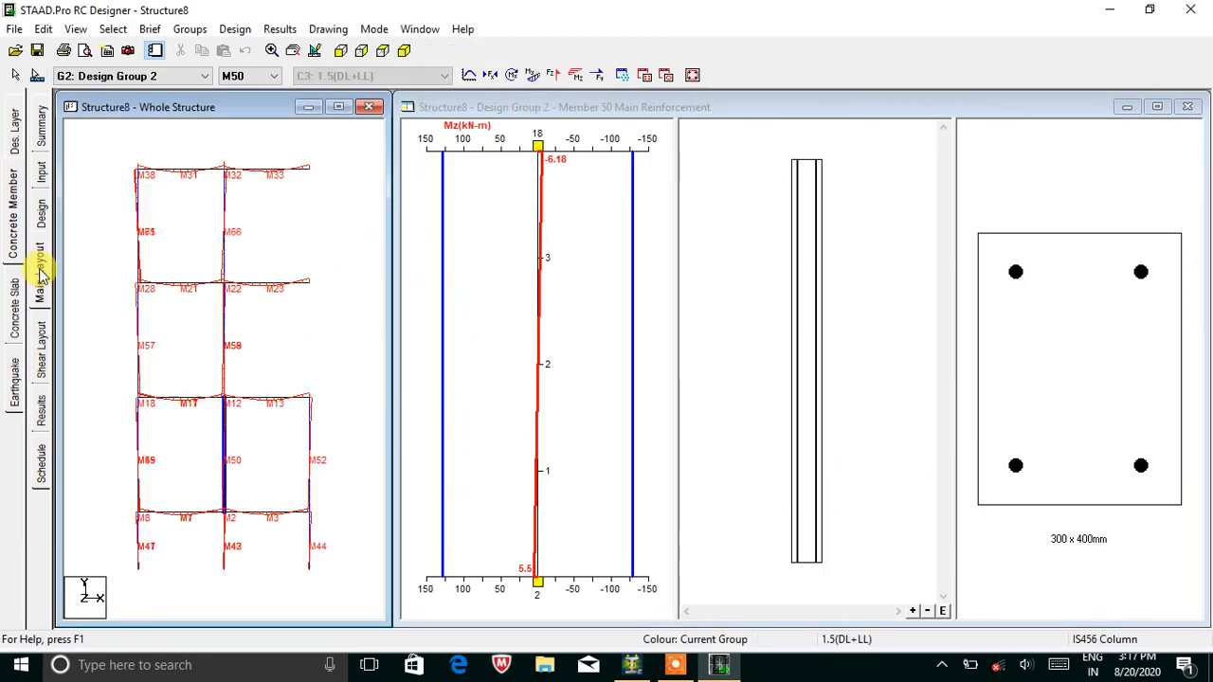
{"action": "left_click", "coordinate": [43, 350]}
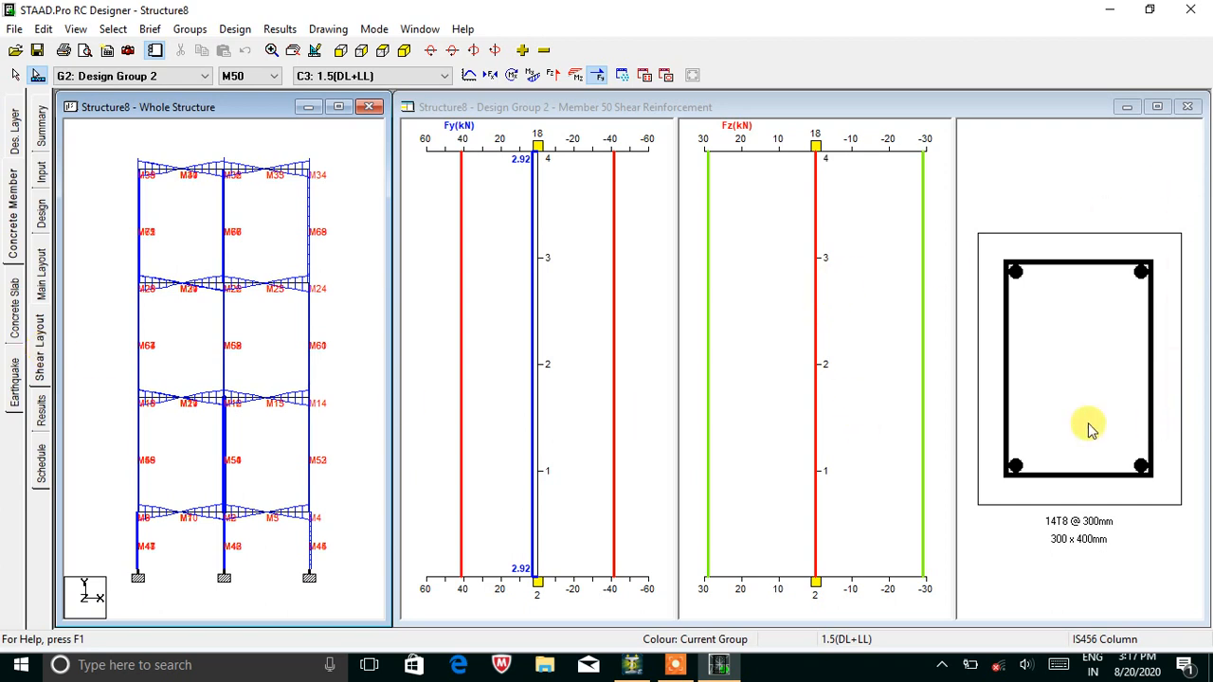
{"action": "left_click", "coordinate": [230, 363]}
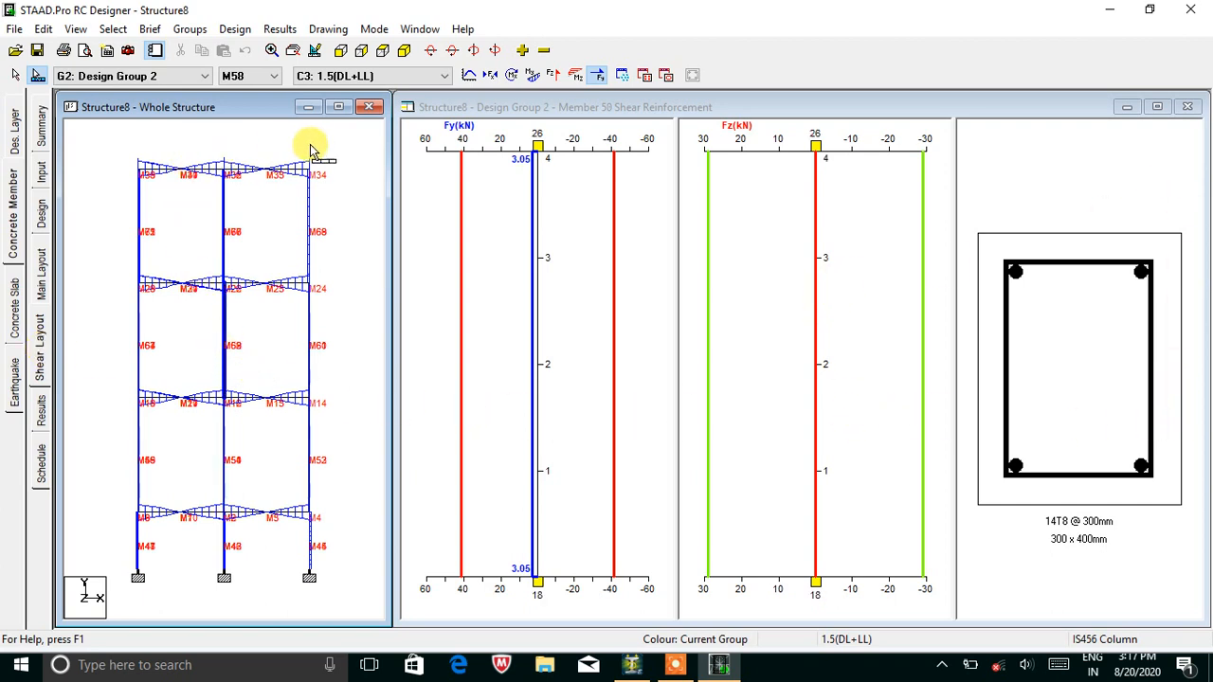
In isometric view, check the shear links of M67, M51, M61 and M53, ending on M67 (14T8 at 300 mm).
{"action": "left_click", "coordinate": [403, 50]}
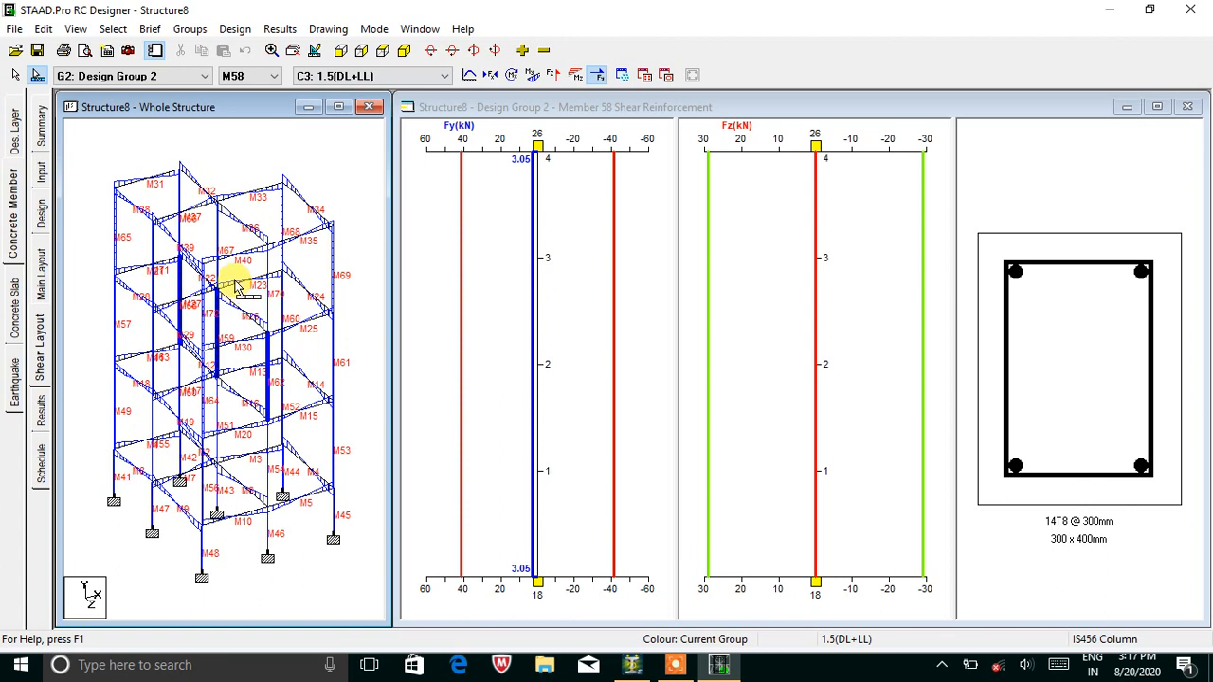
{"action": "left_click", "coordinate": [217, 252]}
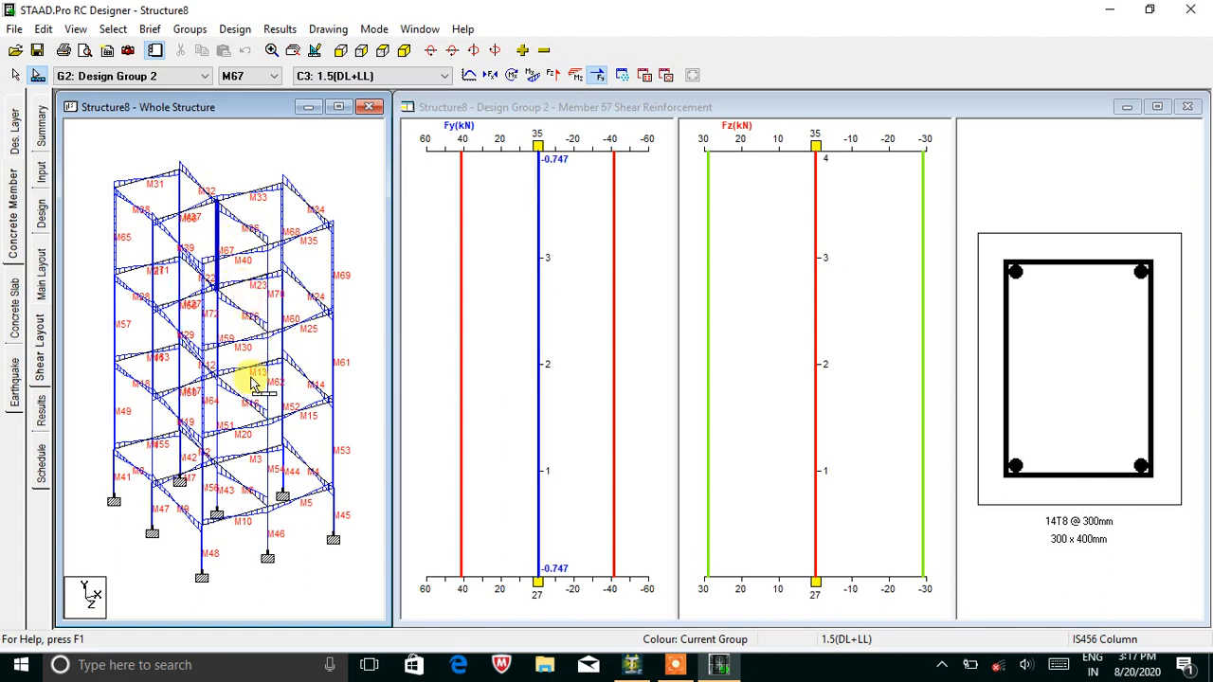
{"action": "left_click", "coordinate": [219, 402]}
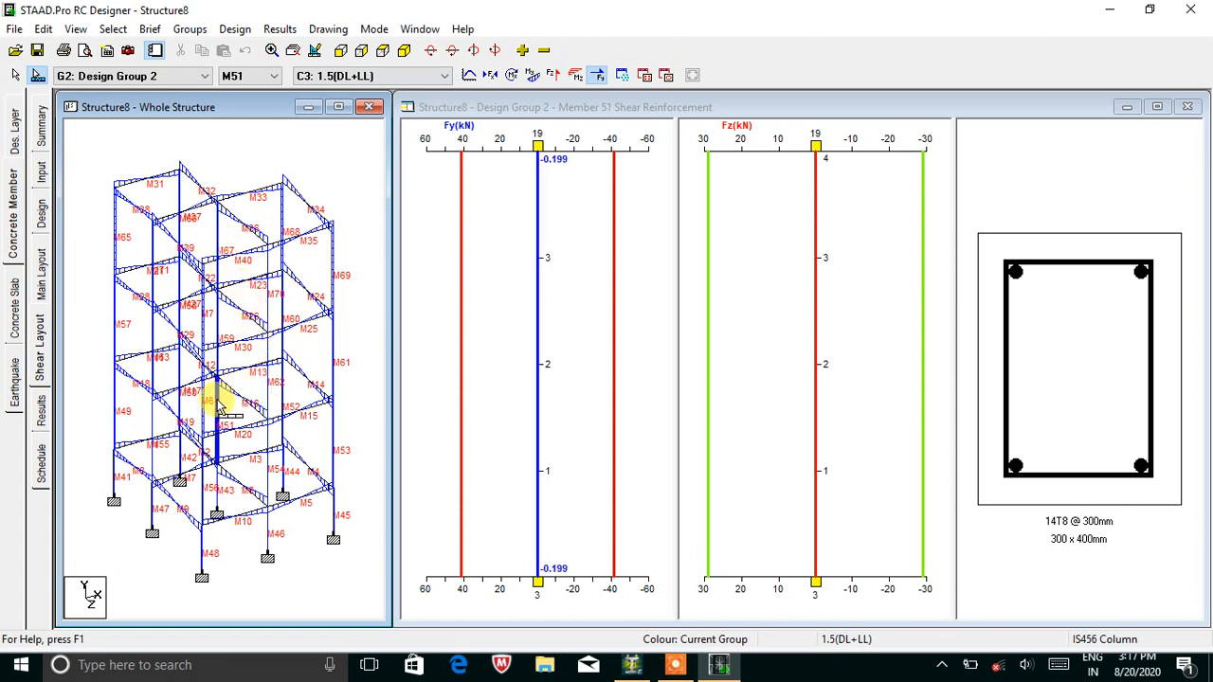
{"action": "left_click", "coordinate": [332, 379]}
{"action": "left_click", "coordinate": [332, 433]}
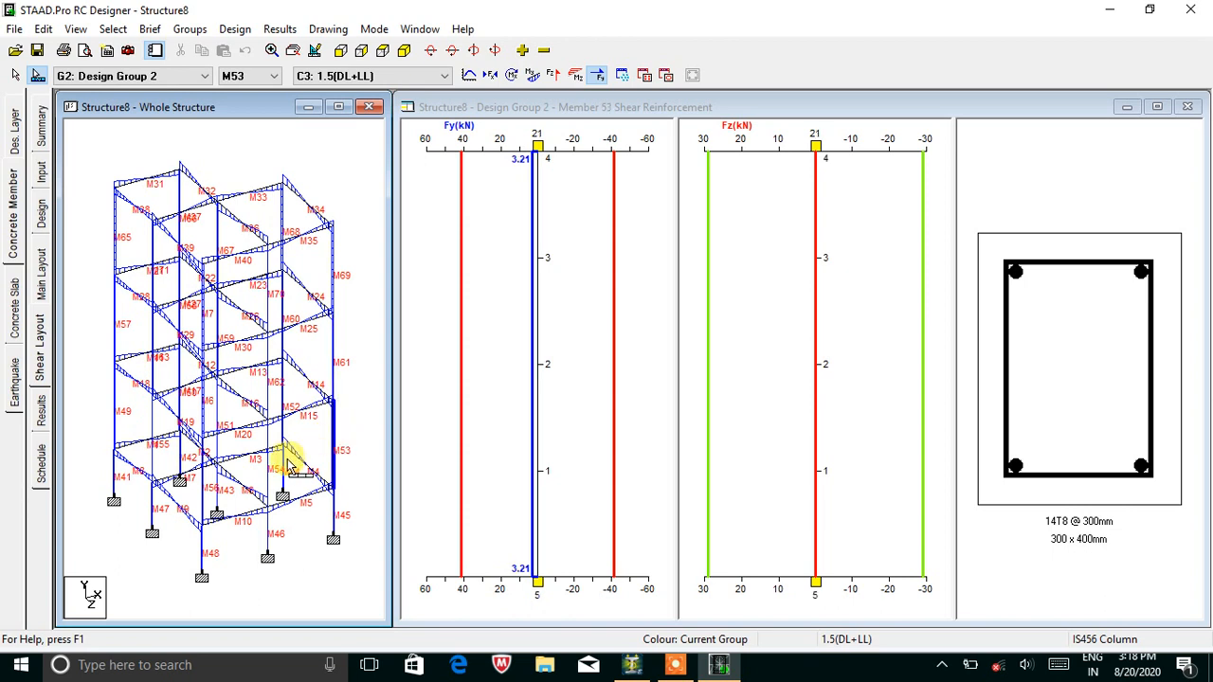
{"action": "left_click", "coordinate": [220, 216]}
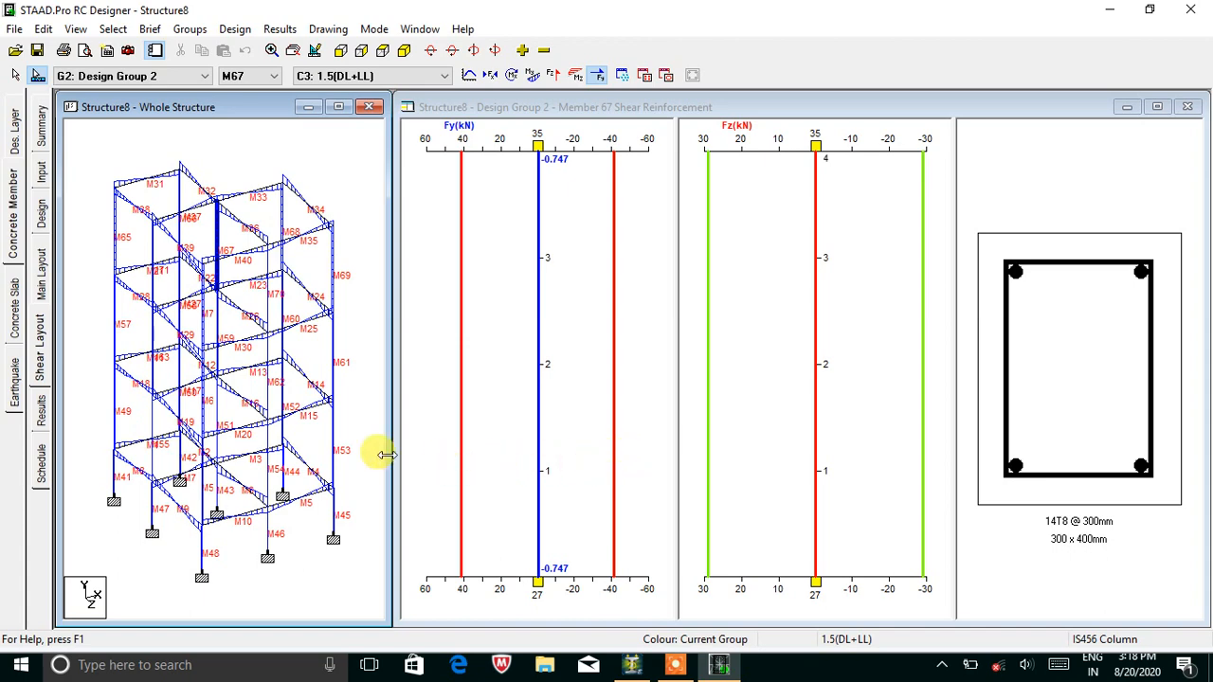
{"action": "left_click", "coordinate": [41, 464]}
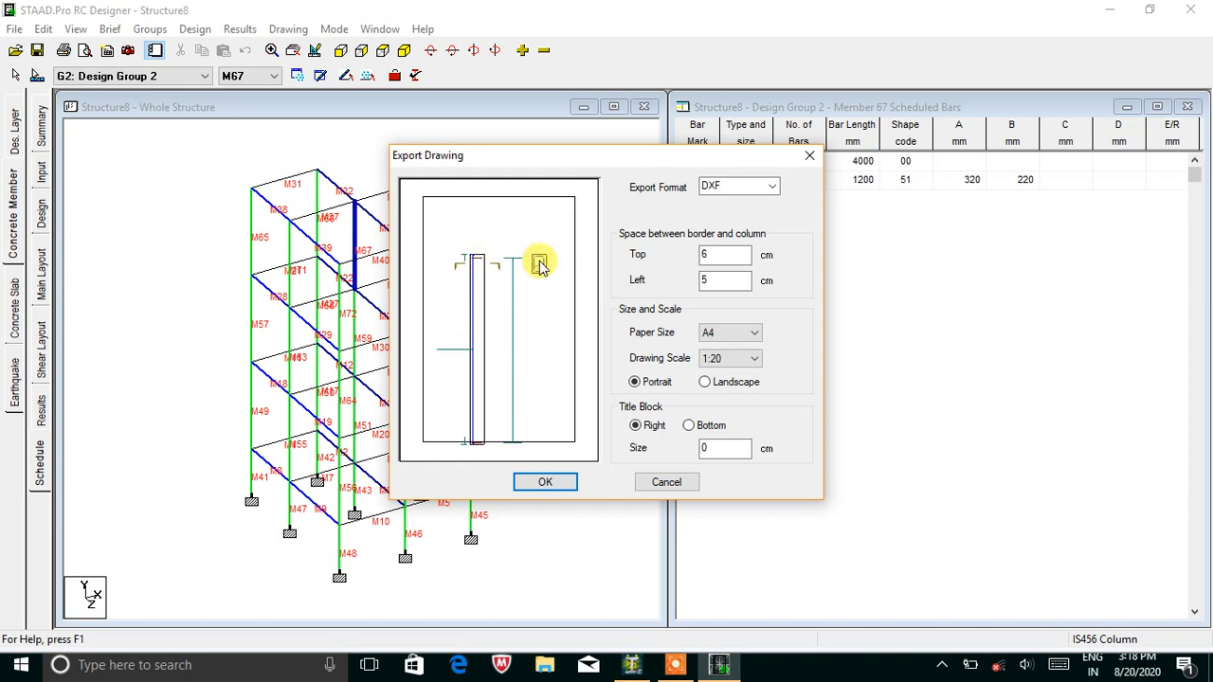
Close the Export Drawing dialog on M67's bar schedule and leave RC Designer for the STAAD.Pro model.
{"action": "left_click", "coordinate": [810, 157]}
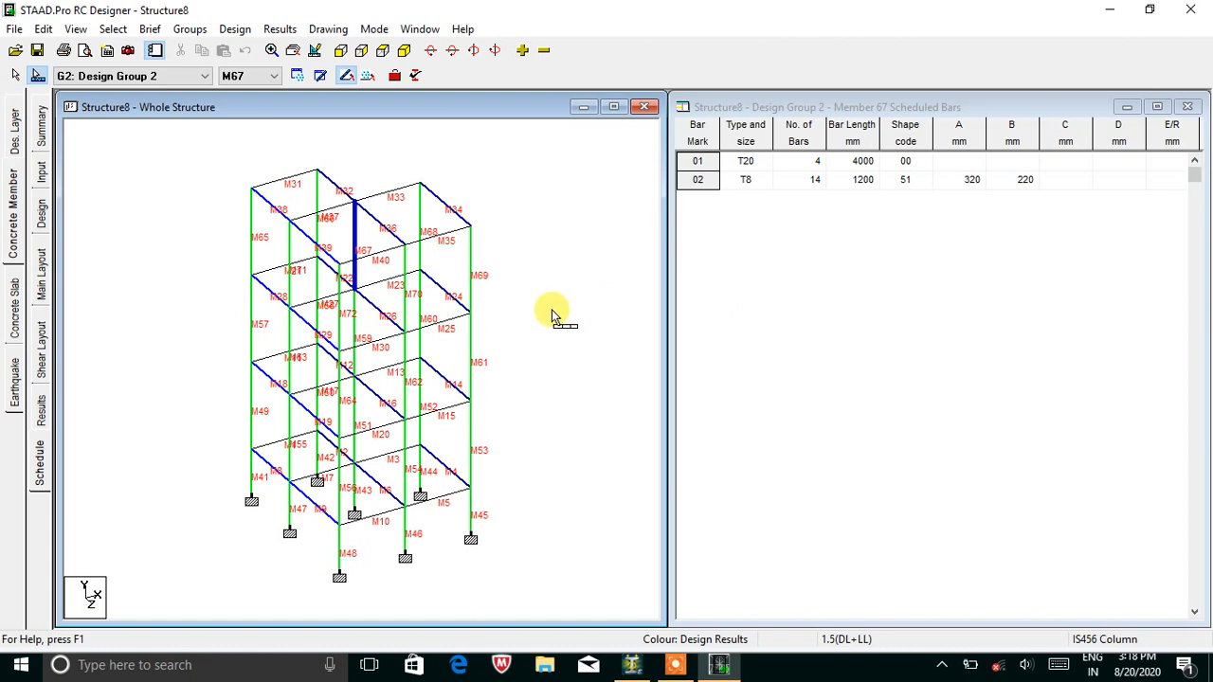
{"action": "left_click", "coordinate": [277, 29]}
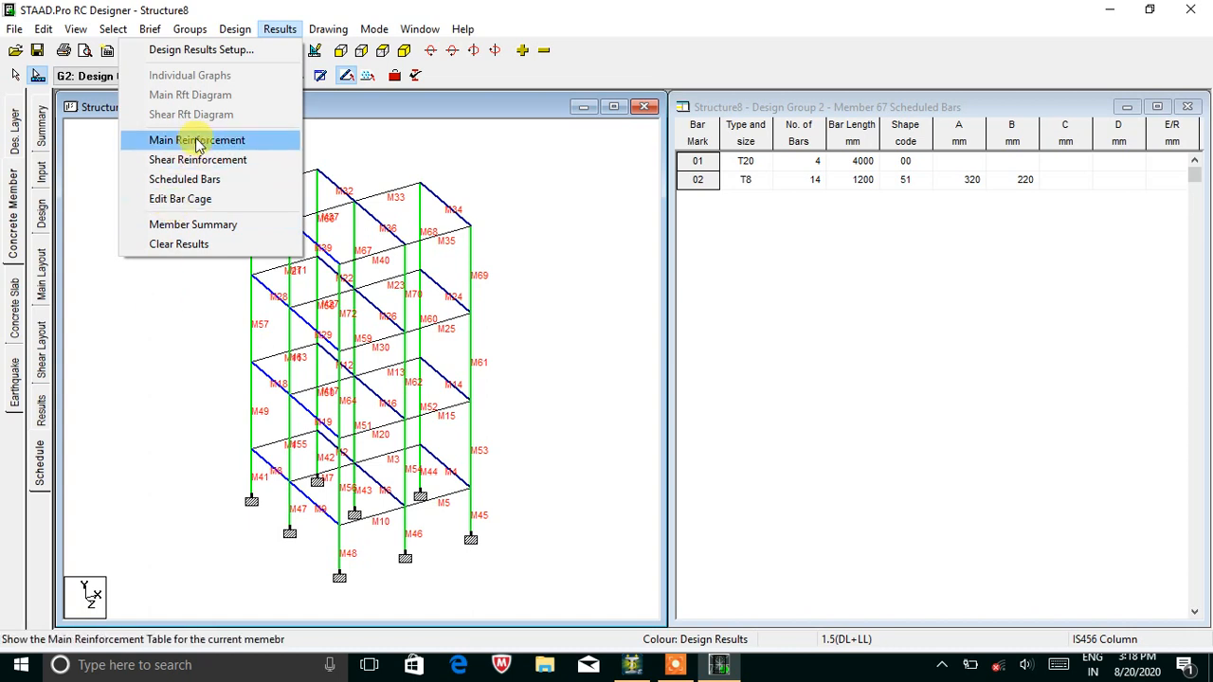
{"action": "left_click", "coordinate": [171, 310]}
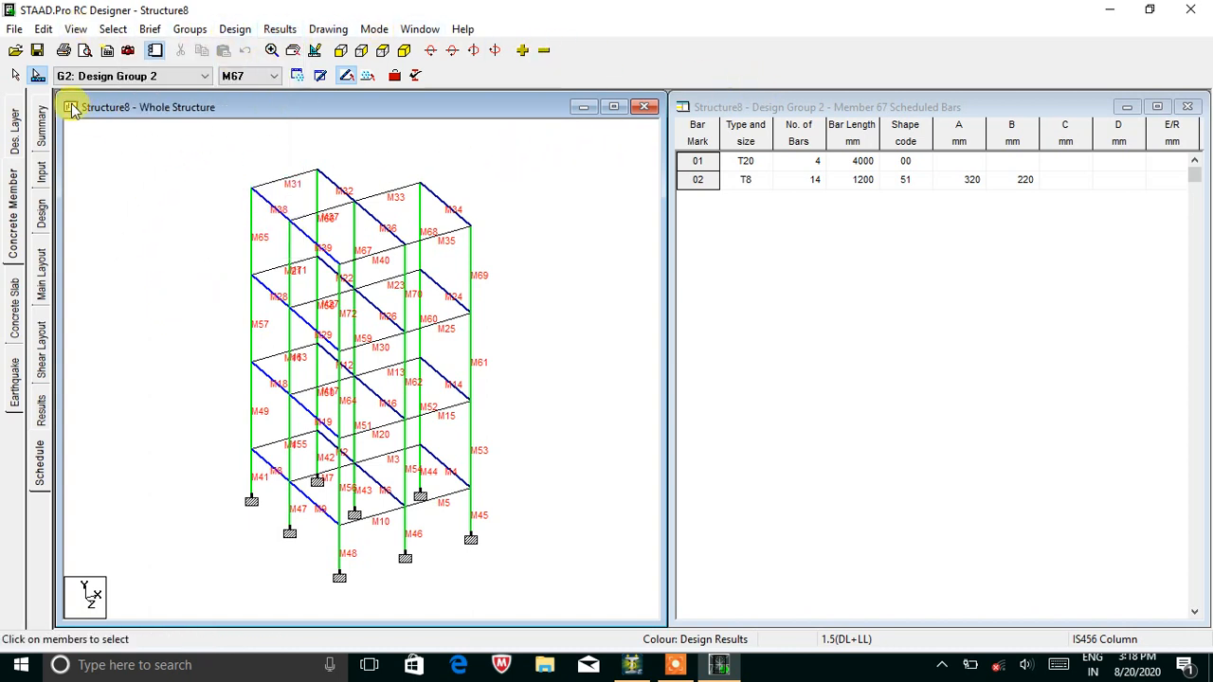
{"action": "left_click", "coordinate": [1110, 10]}
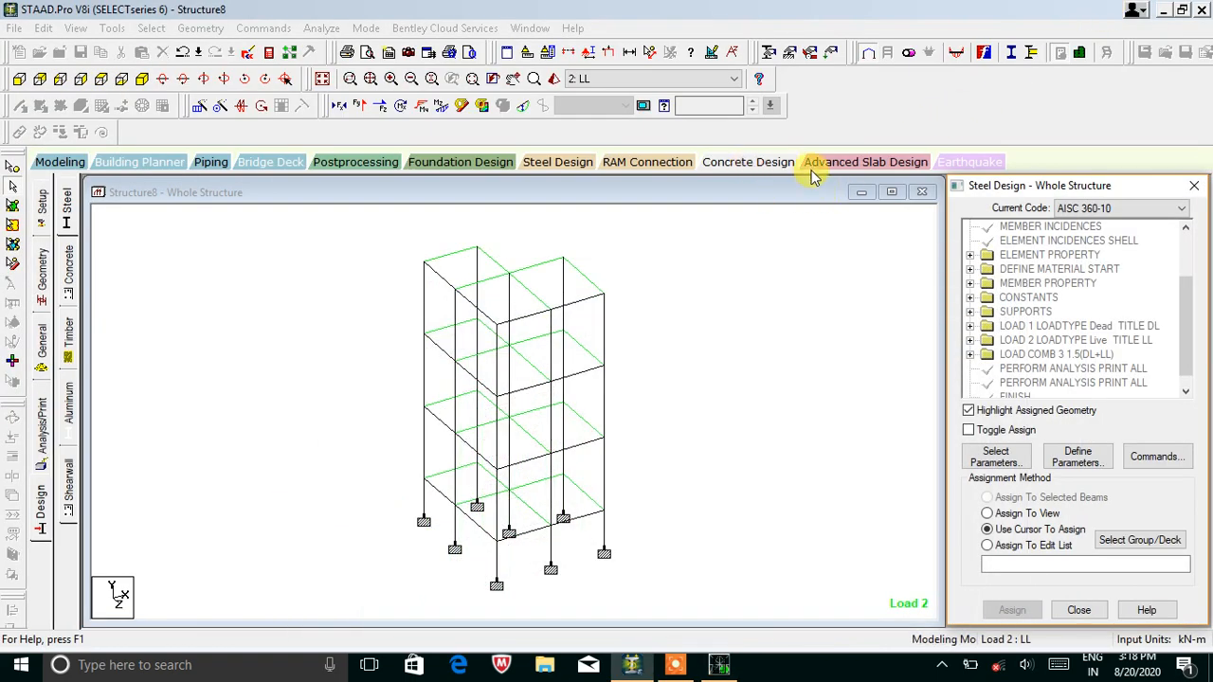